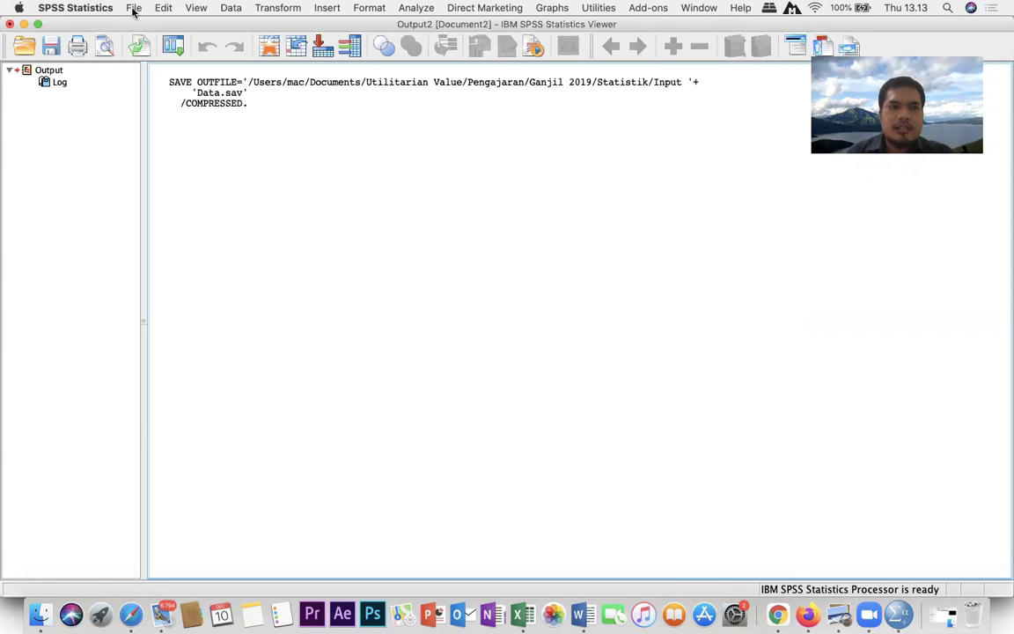
Create a new empty dataset
{"action": "left_click", "coordinate": [134, 9]}
{"action": "mouse_move", "coordinate": [177, 25]}
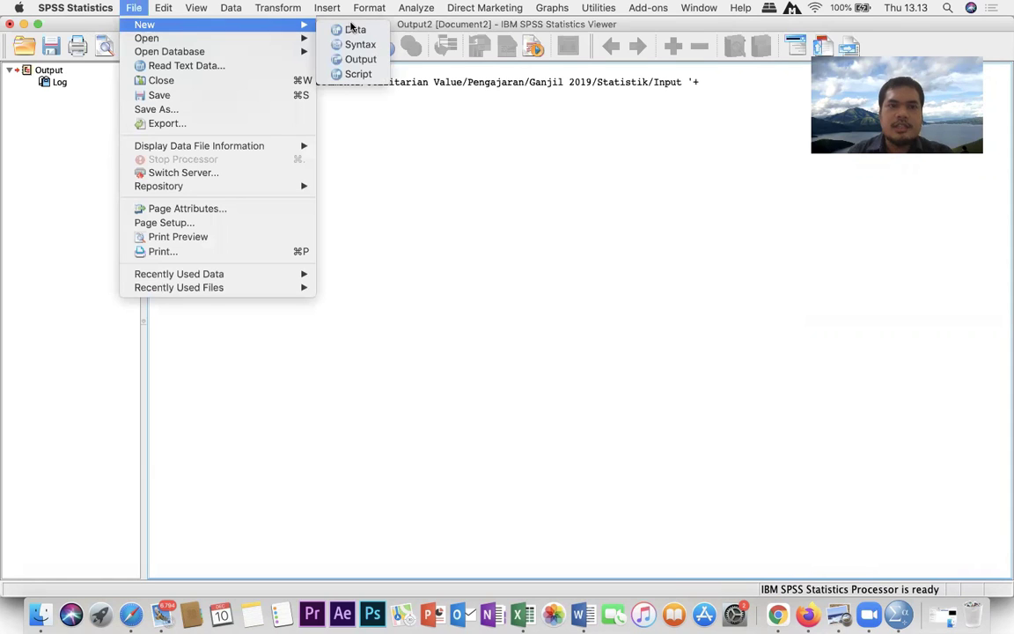
{"action": "left_click", "coordinate": [352, 29]}
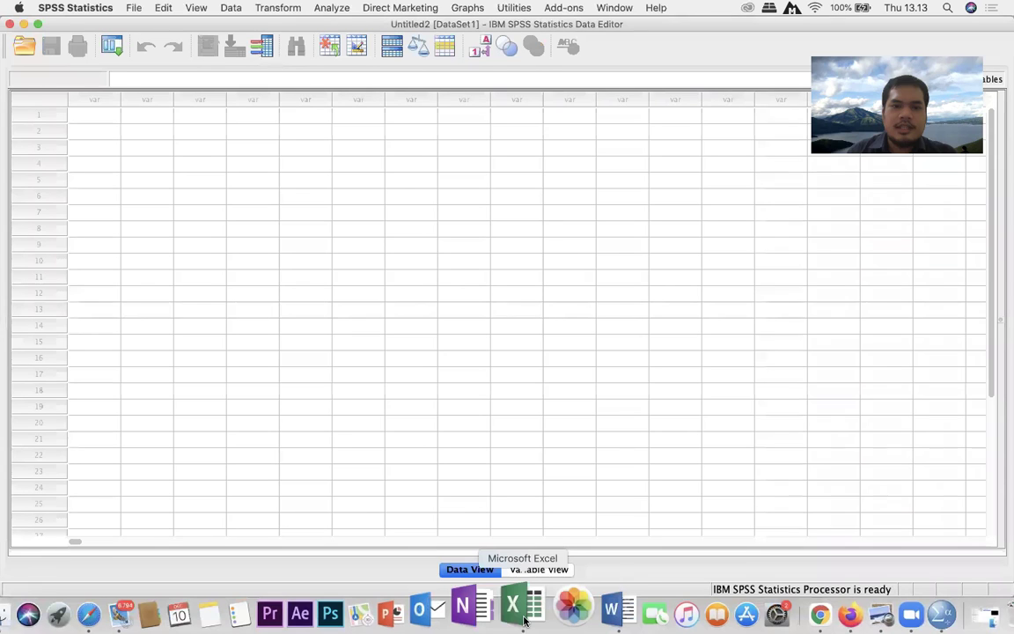
Switch to the Data MK Statistik workbook in Excel and show the AVG-SUM sheet
{"action": "left_click", "coordinate": [523, 620]}
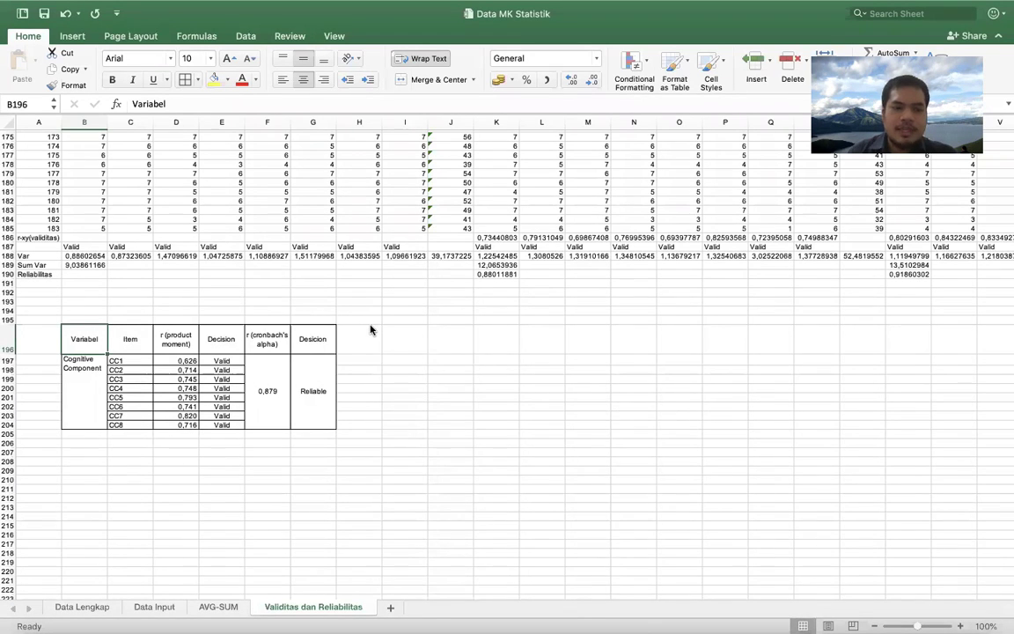
{"action": "left_click", "coordinate": [212, 607]}
{"action": "left_click", "coordinate": [211, 607]}
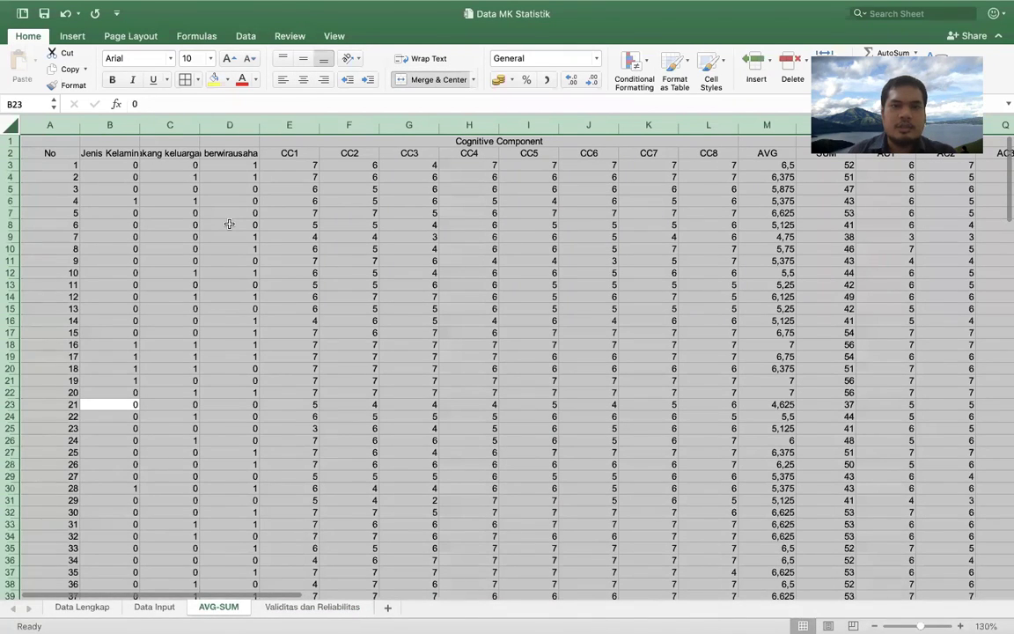
Read the full header questions for family background and entrepreneurship experience in cells C2 and D2
{"action": "left_click", "coordinate": [104, 165]}
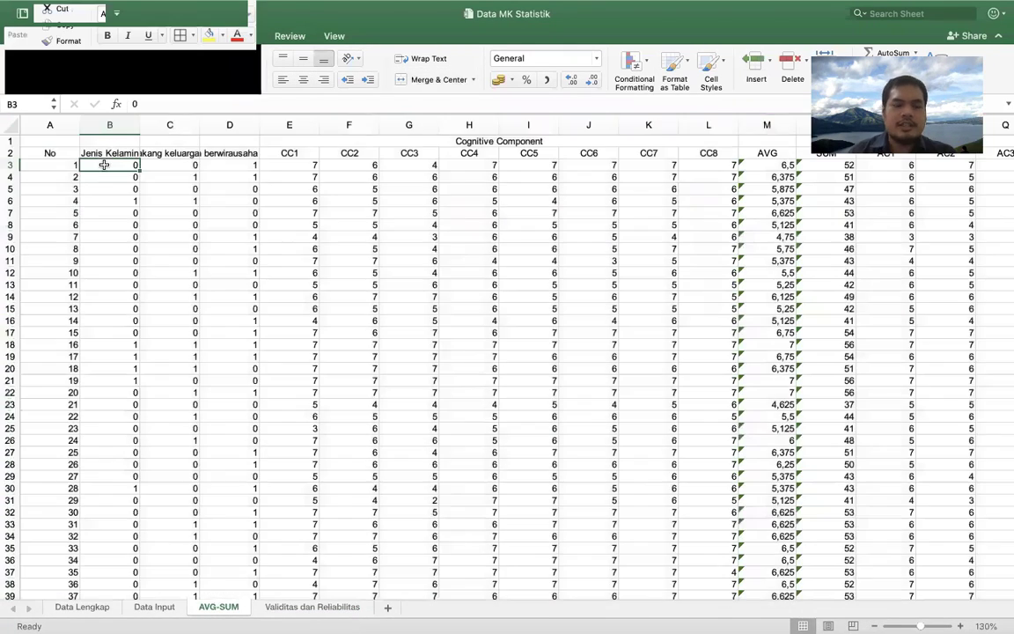
{"action": "key", "text": "shift+Right"}
{"action": "key", "text": "shift+Right"}
{"action": "key", "text": "shift+Right"}
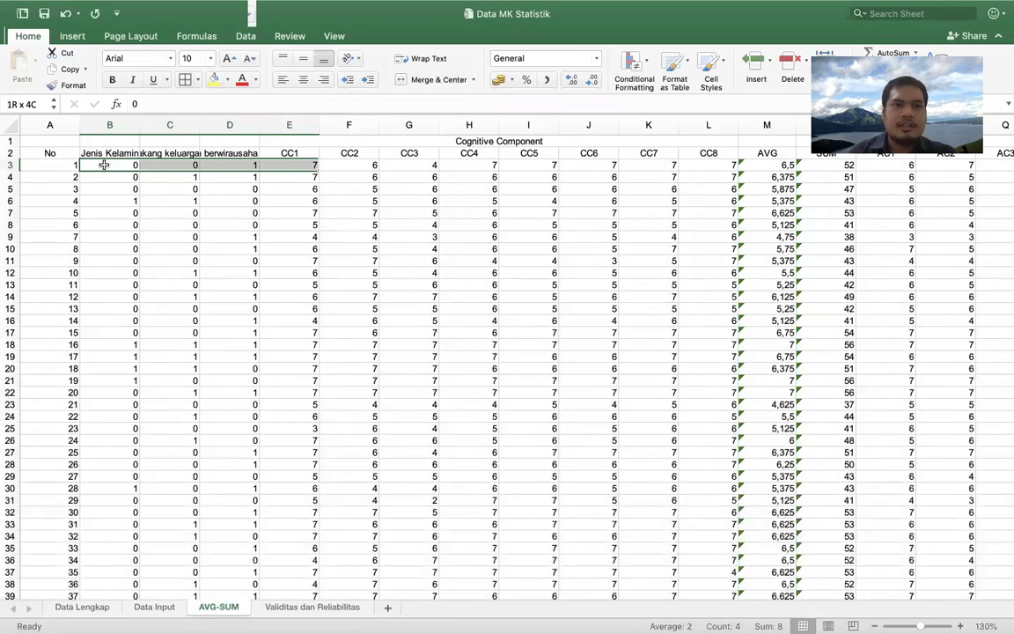
{"action": "key", "text": "Up"}
{"action": "key", "text": "Right"}
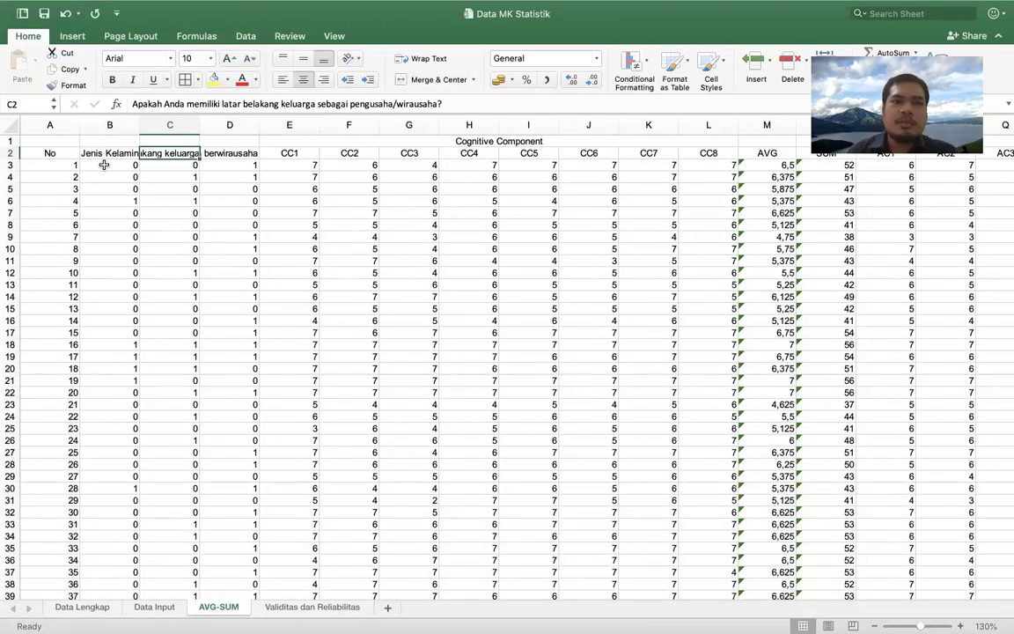
{"action": "key", "text": "Right"}
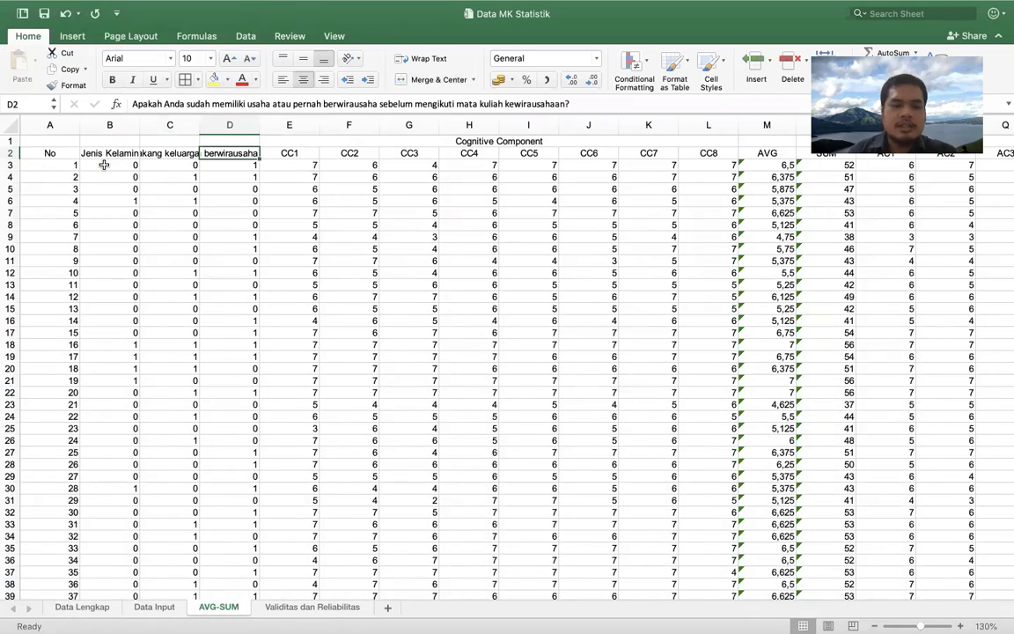
{"action": "key", "text": "Down"}
{"action": "key", "text": "Home"}
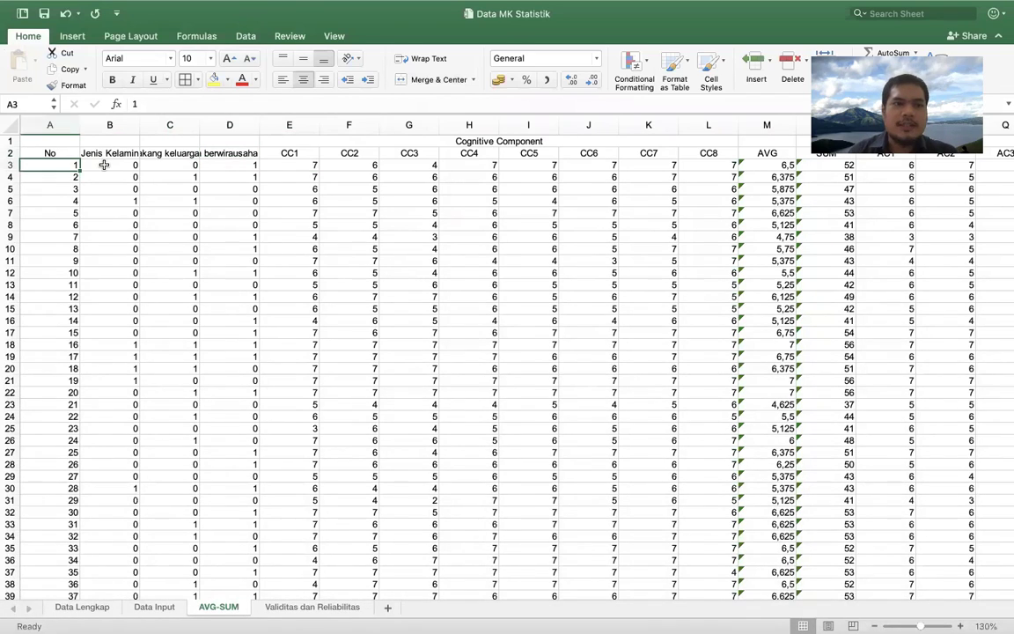
Copy the respondent data for gender, family background and entrepreneurship experience from cells B3 to D185
{"action": "key", "text": "Right"}
{"action": "key", "text": "shift+Right"}
{"action": "key", "text": "shift+Right"}
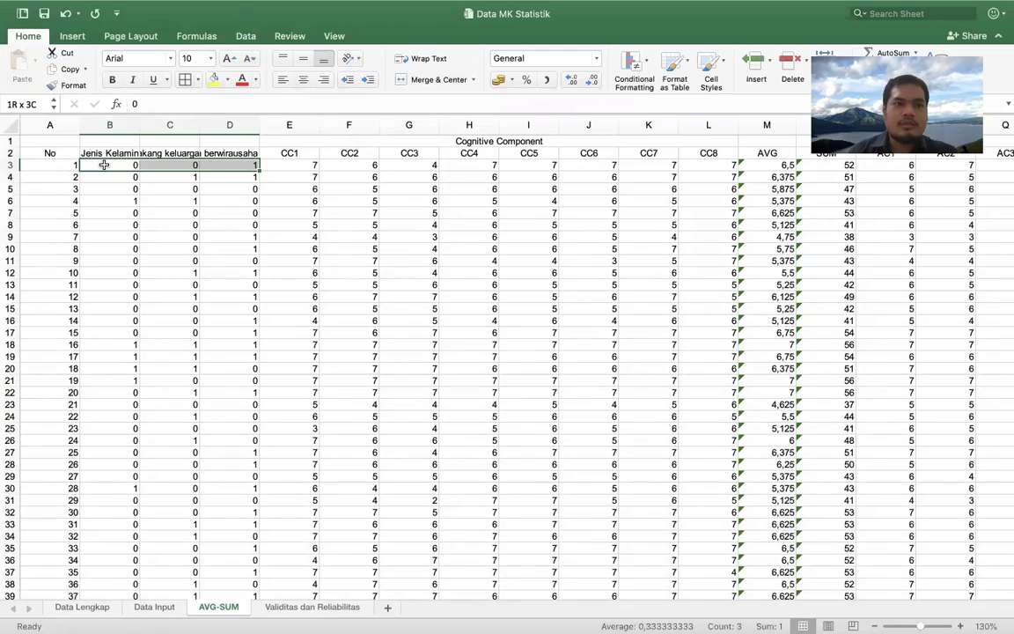
{"action": "key", "text": "shift+Down"}
{"action": "key", "text": "shift+Down"}
{"action": "key", "text": "shift+Down"}
{"action": "key", "text": "shift+Down"}
{"action": "key", "text": "shift+Down"}
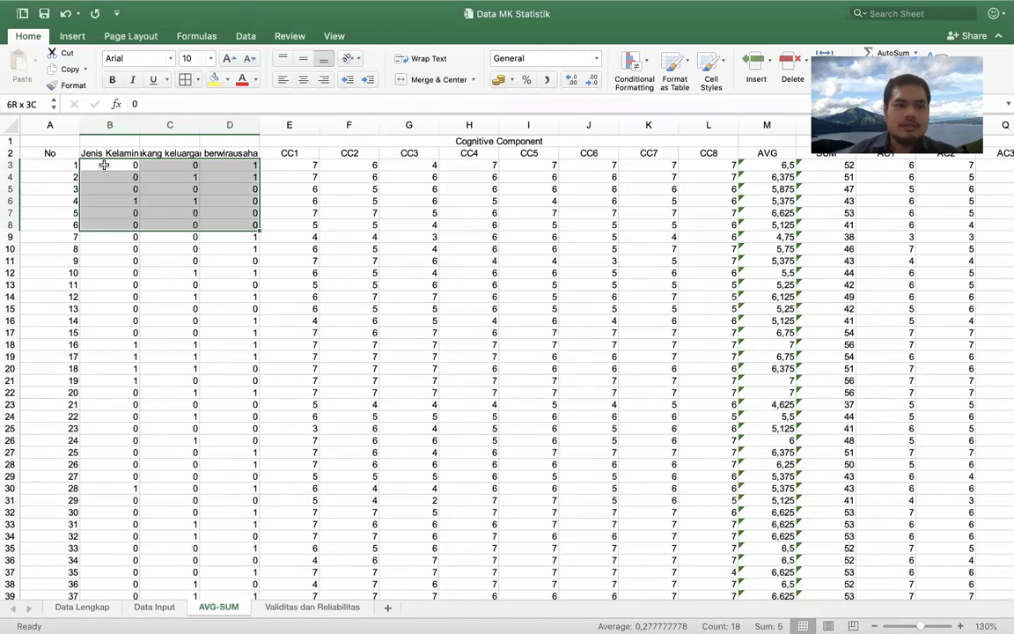
{"action": "key", "text": "ctrl+shift+Down"}
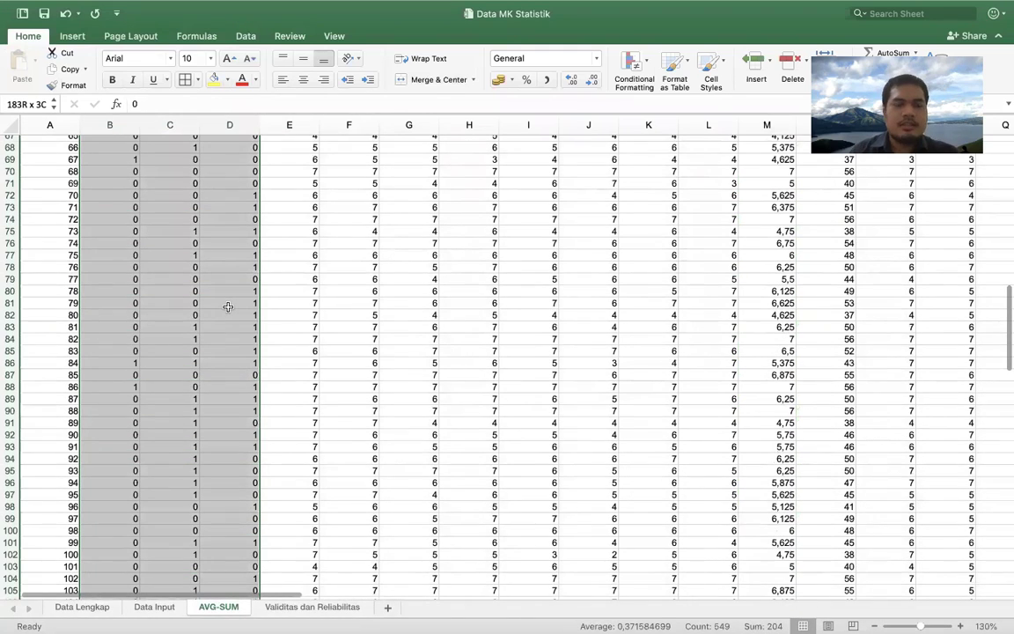
{"action": "scroll", "coordinate": [401, 423], "scroll_direction": "down", "scroll_amount": 20}
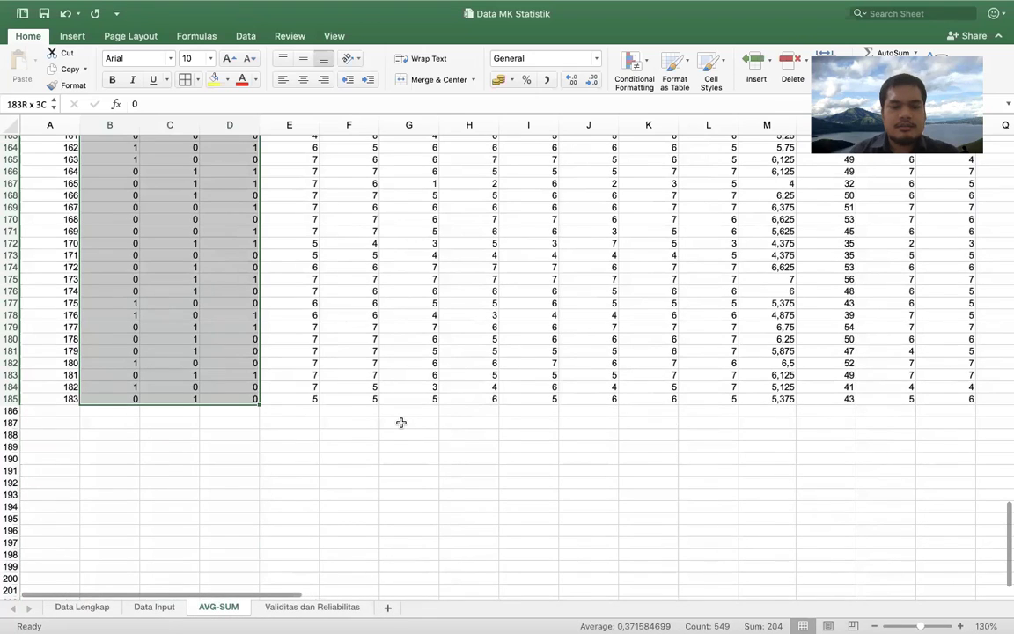
{"action": "scroll", "coordinate": [400, 422], "scroll_direction": "down", "scroll_amount": 3}
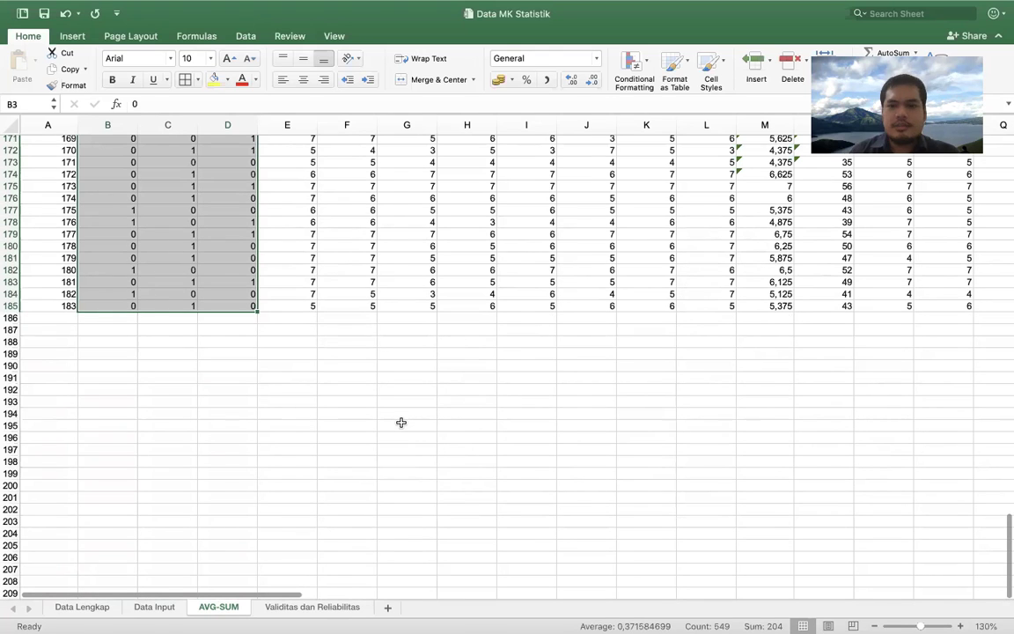
{"action": "key", "text": "super+c"}
{"action": "scroll", "coordinate": [616, 397], "scroll_direction": "up", "scroll_amount": 20}
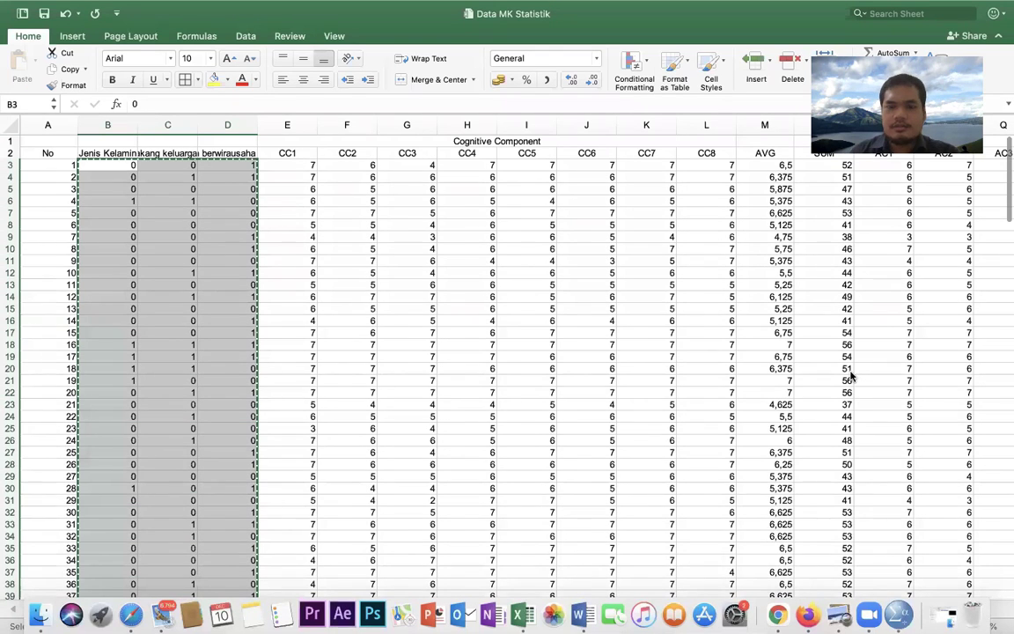
Switch to the empty Untitled2 dataset in SPSS and paste the copied data from row 2 of the first column
{"action": "mouse_move", "coordinate": [17, 8]}
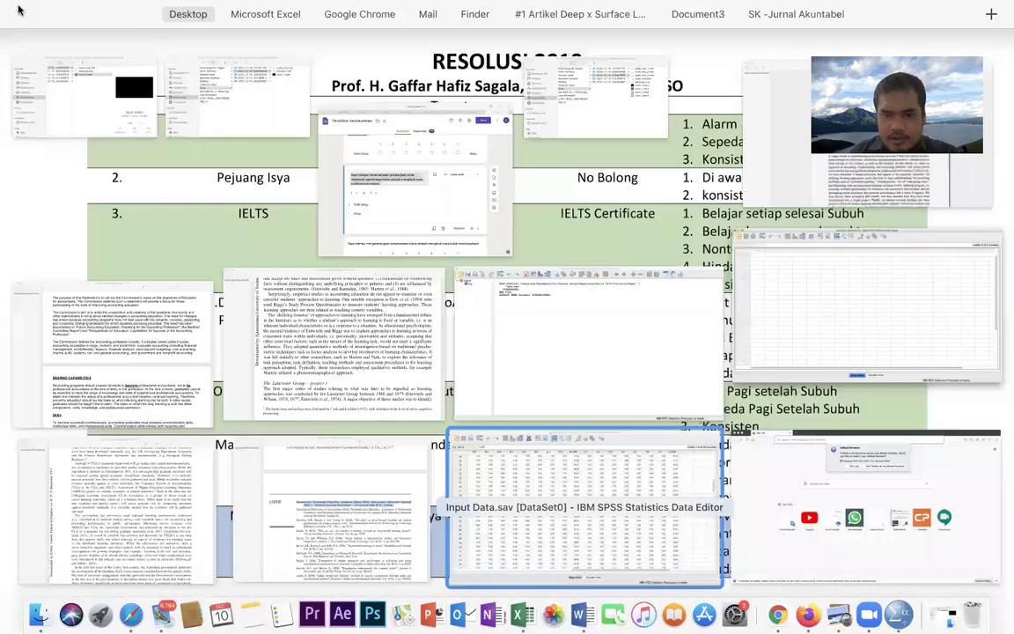
{"action": "left_click", "coordinate": [584, 507]}
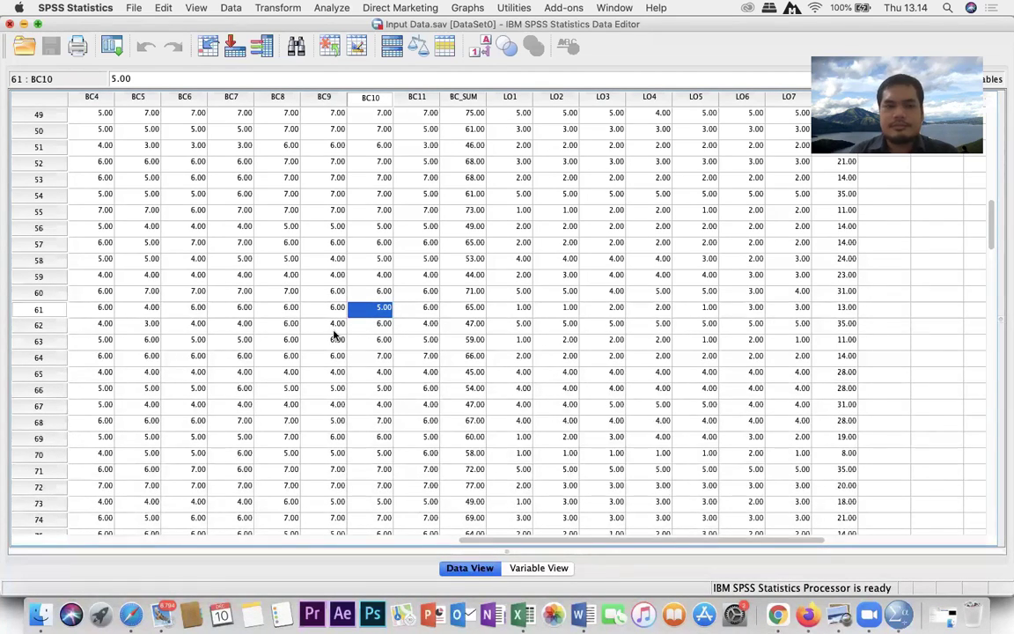
{"action": "key", "text": "ctrl+Up"}
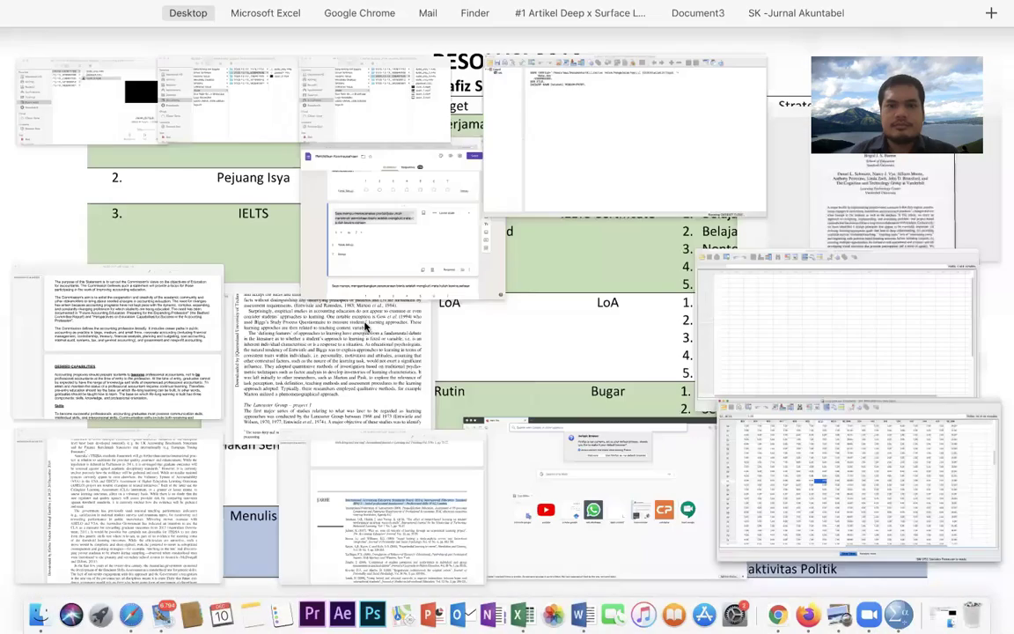
{"action": "left_click", "coordinate": [773, 319]}
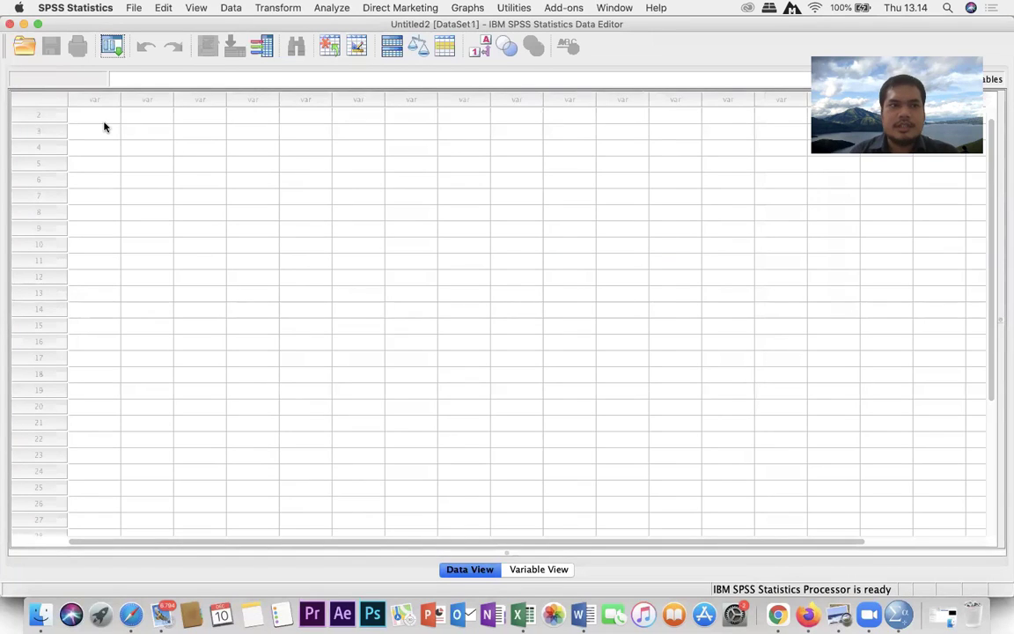
{"action": "left_click", "coordinate": [104, 126]}
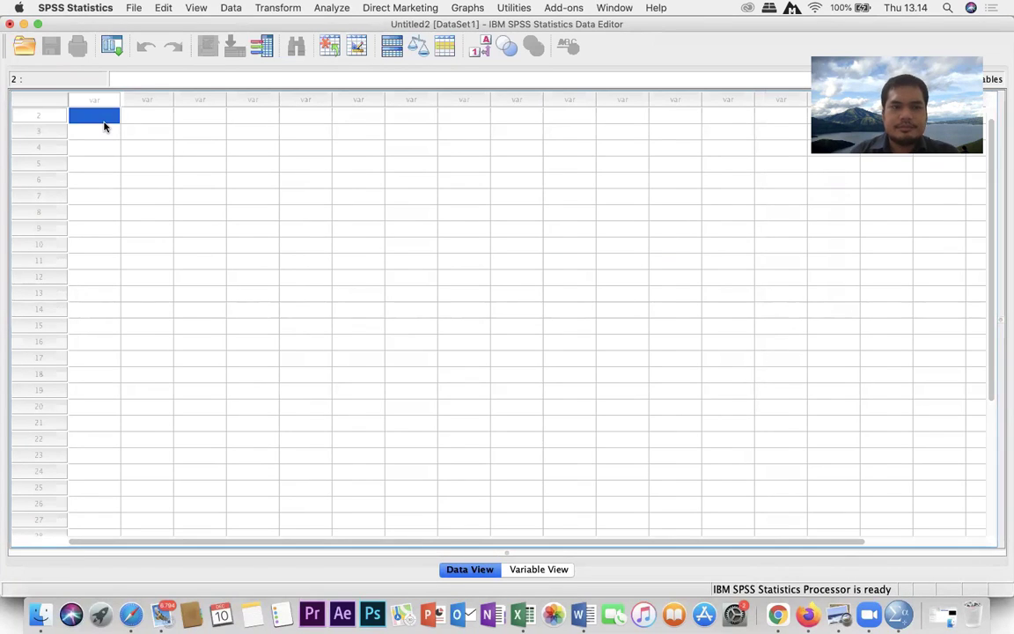
{"action": "key", "text": "super+v"}
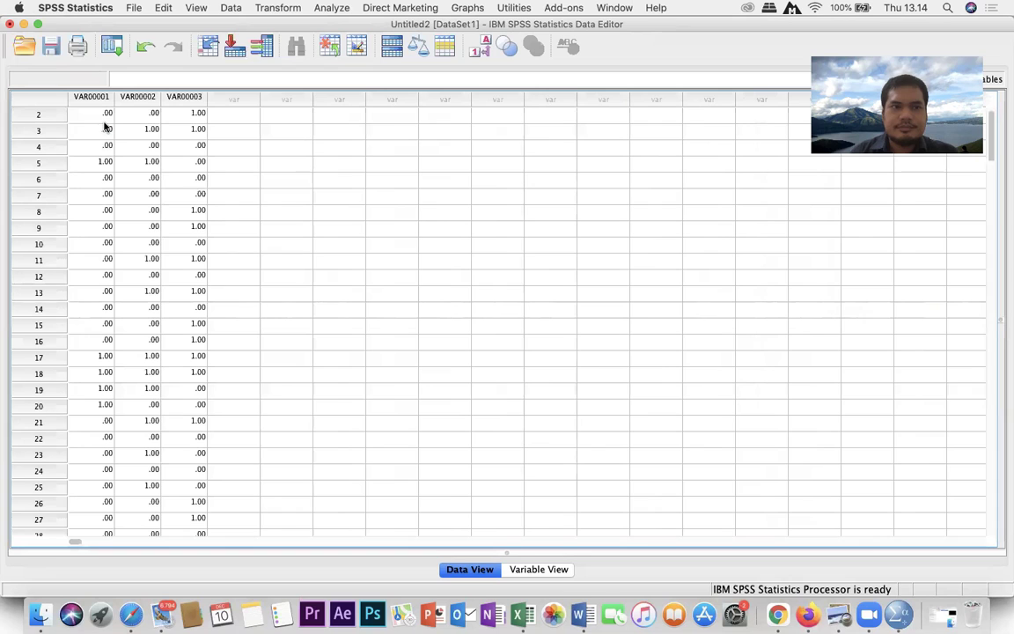
Show the variable definitions and rename variable VAR00001 as Gender
{"action": "left_click", "coordinate": [552, 573]}
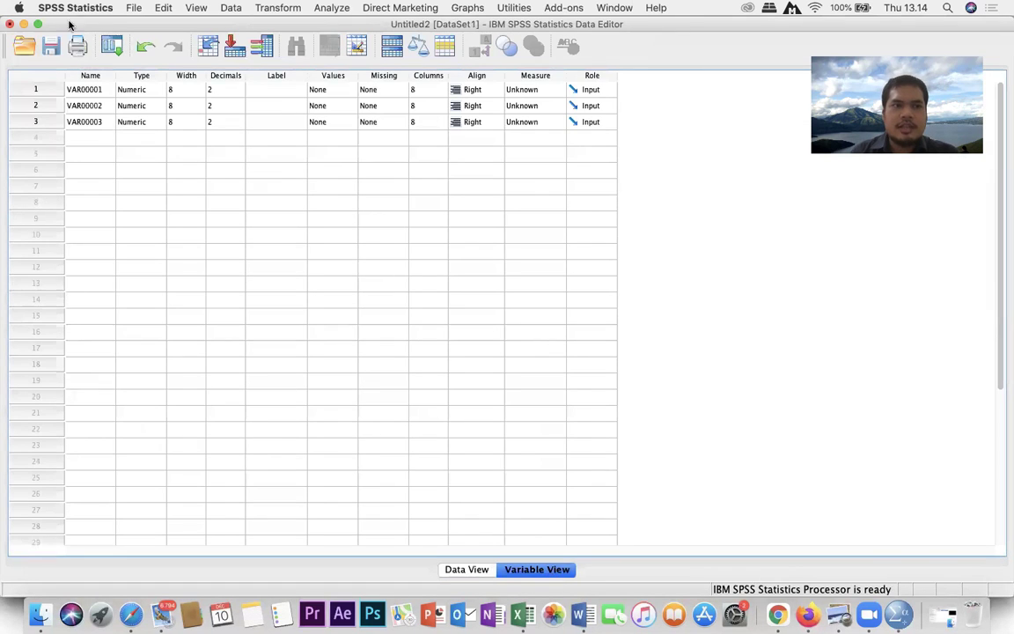
{"action": "left_click", "coordinate": [97, 91]}
{"action": "left_click", "coordinate": [97, 91]}
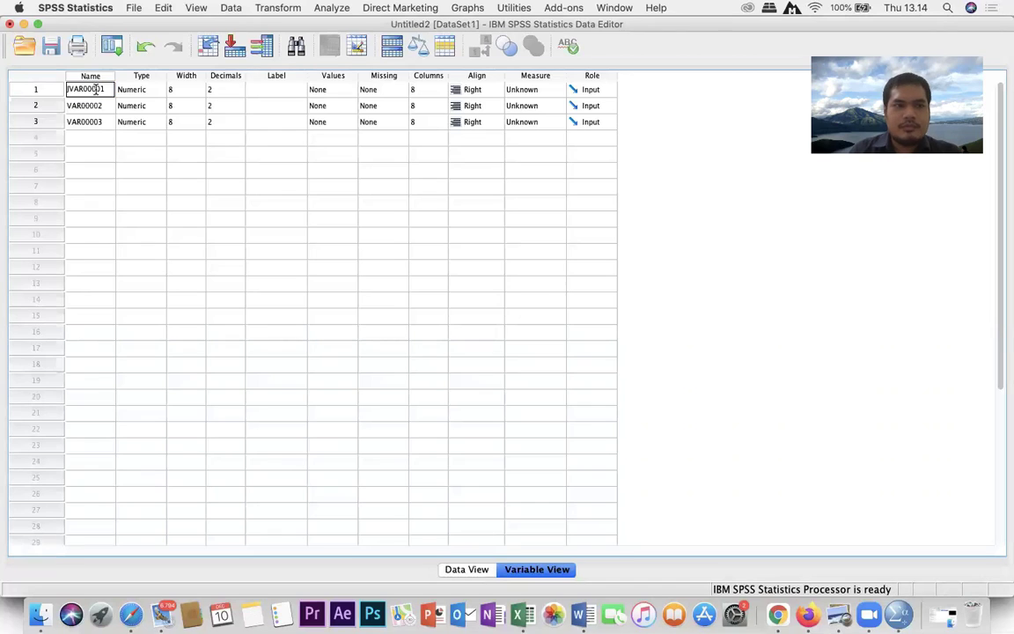
{"action": "double_click", "coordinate": [96, 90]}
{"action": "type", "text": "Gender"}
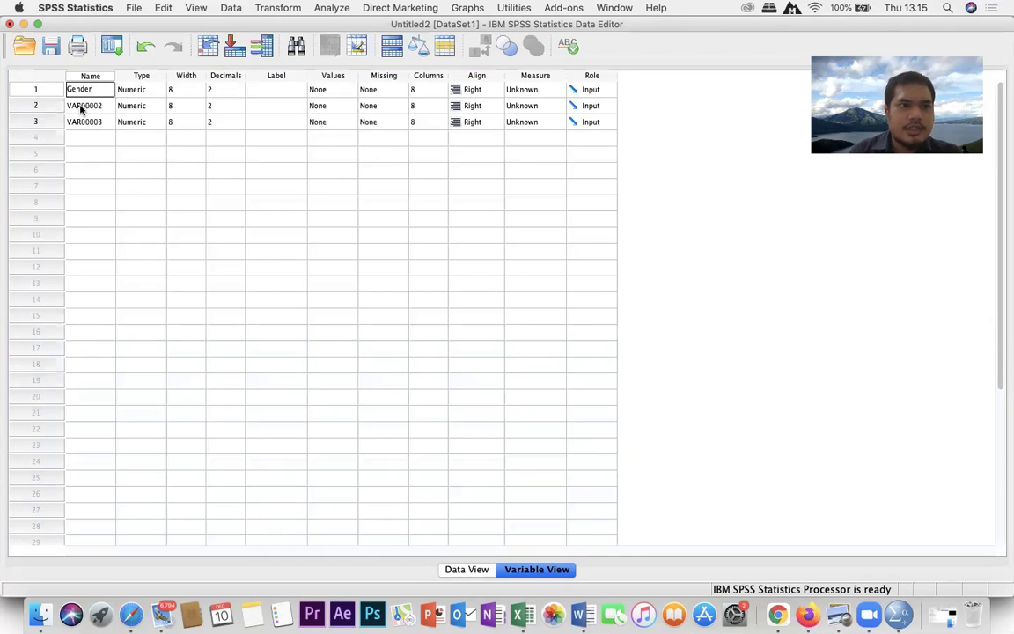
Rename variable VAR00002 as Fam_Back
{"action": "left_click", "coordinate": [81, 107]}
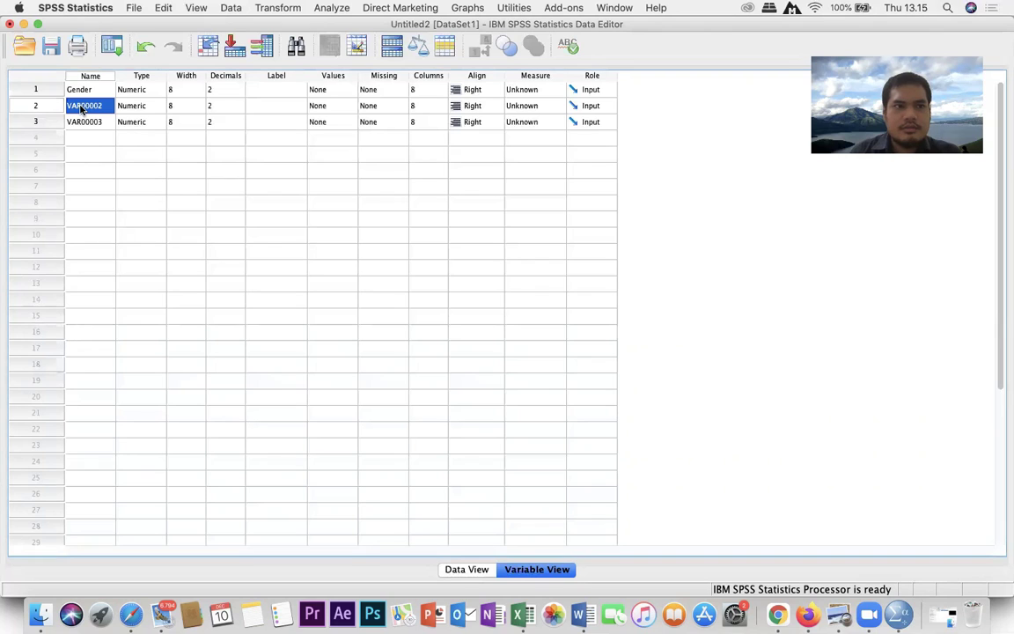
{"action": "left_click", "coordinate": [107, 107]}
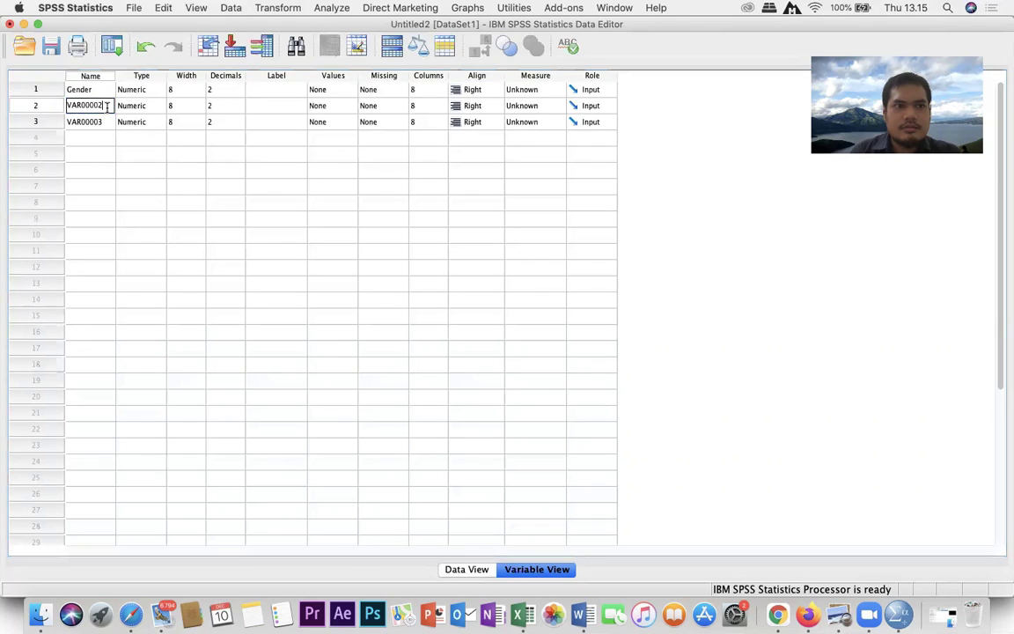
{"action": "double_click", "coordinate": [107, 106]}
{"action": "type", "text": "F"}
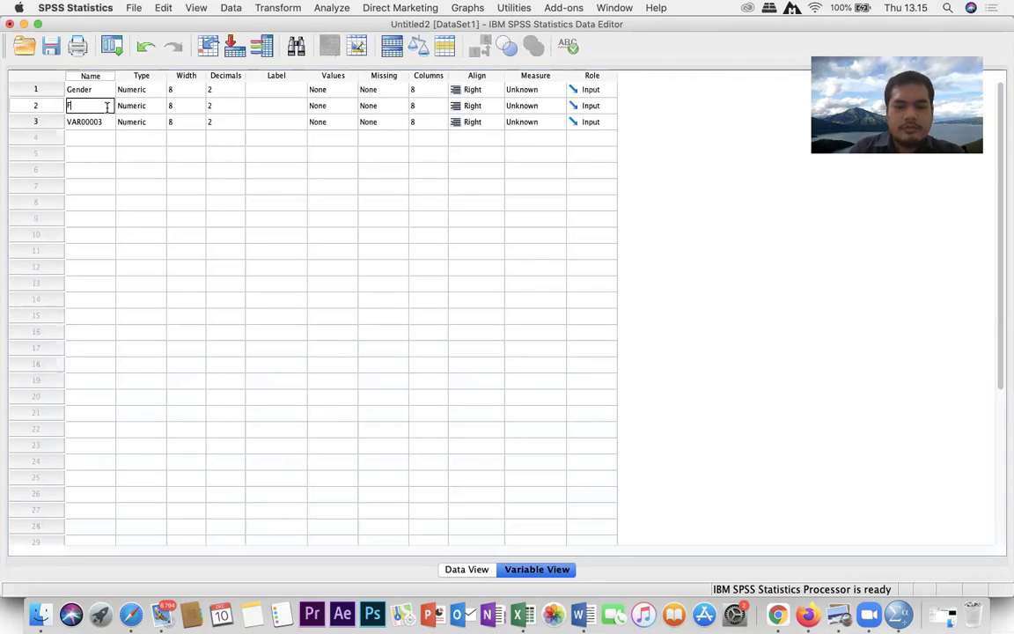
{"action": "type", "text": "am_Back"}
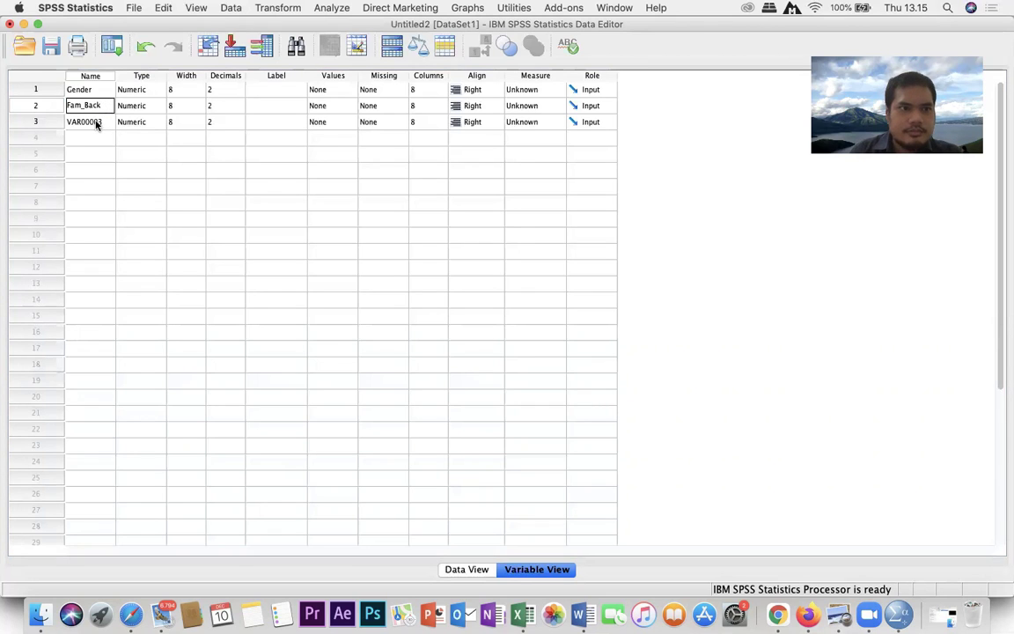
Rename variable VAR00003 as Ent_Exp
{"action": "left_click", "coordinate": [97, 124]}
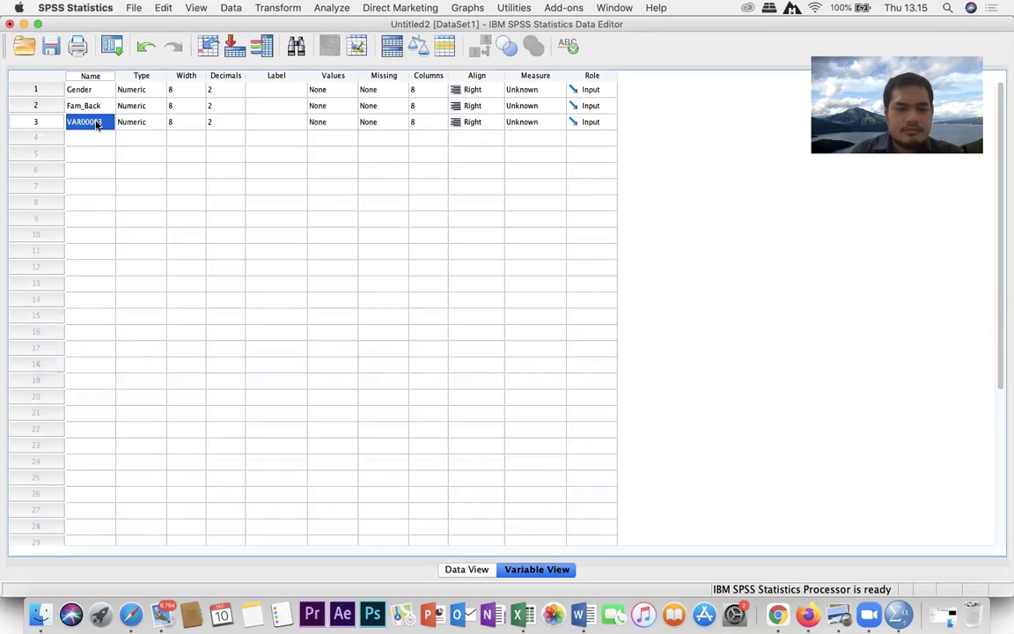
{"action": "double_click", "coordinate": [97, 123]}
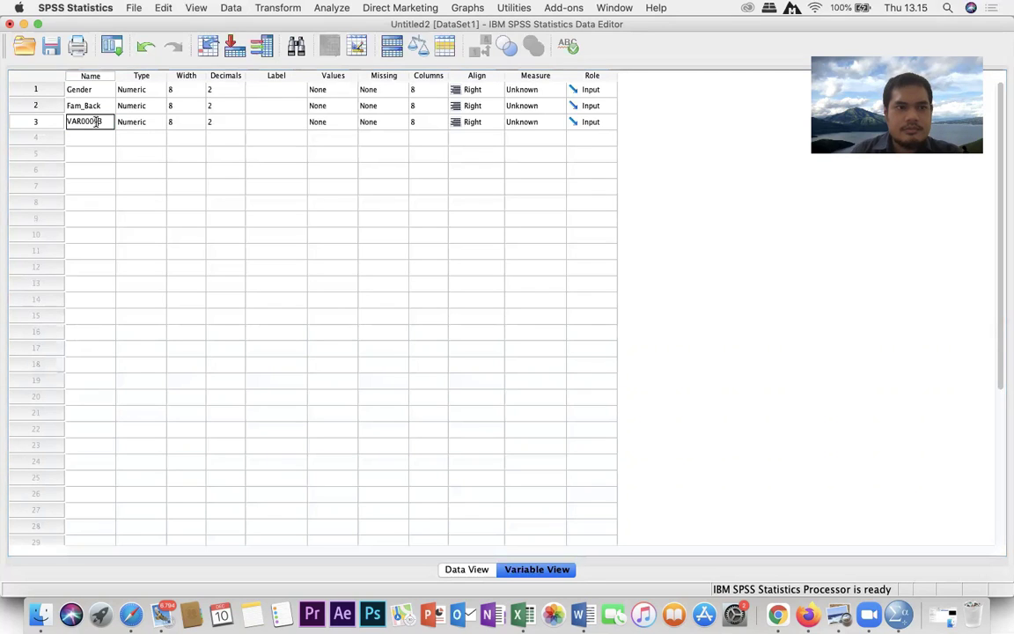
{"action": "type", "text": "E"}
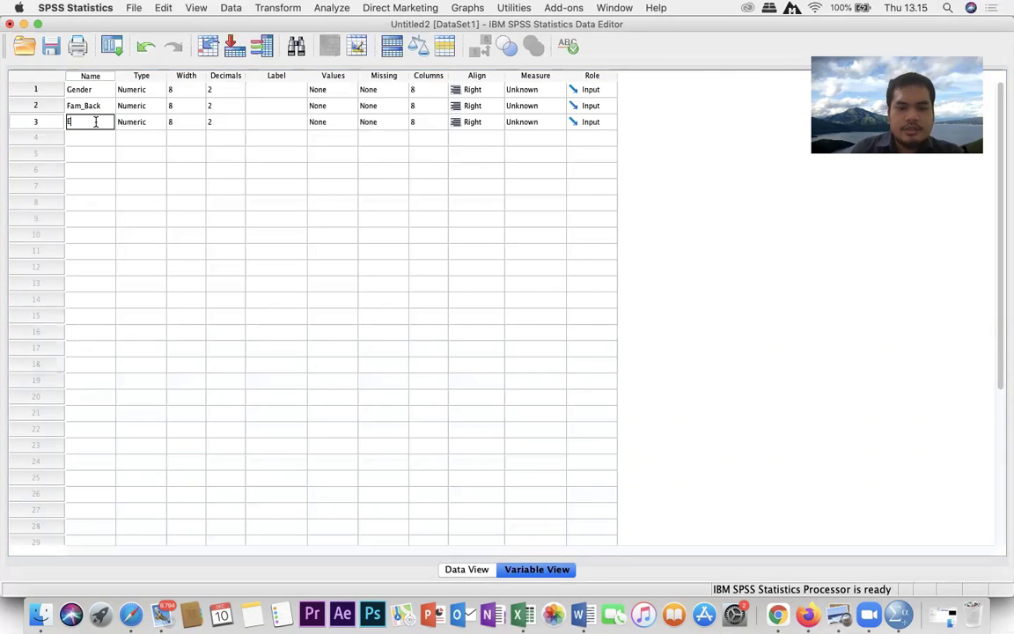
{"action": "type", "text": "nt_Exp"}
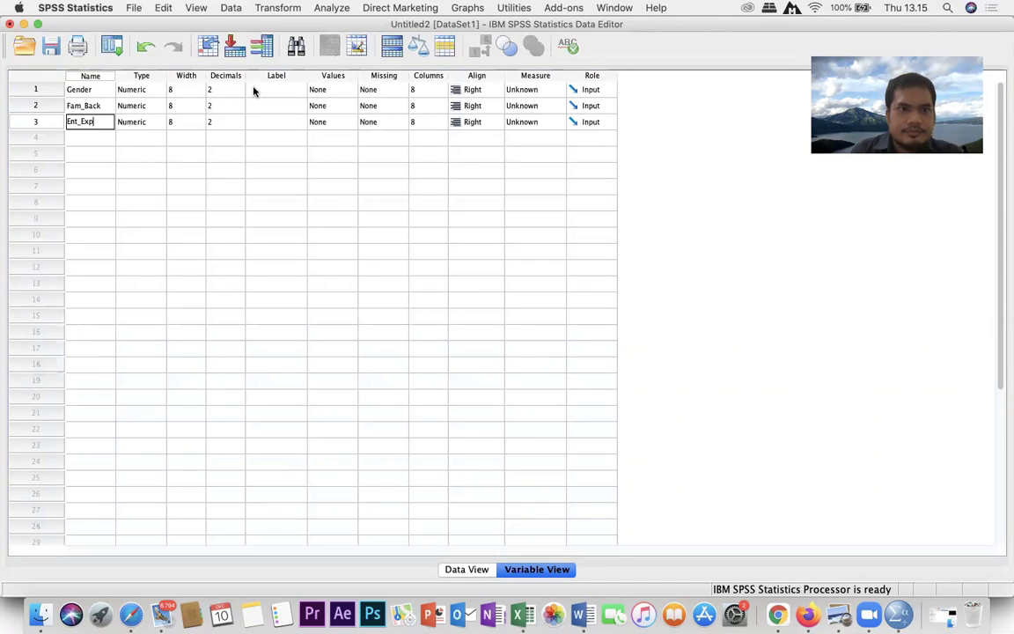
{"action": "left_click", "coordinate": [280, 91]}
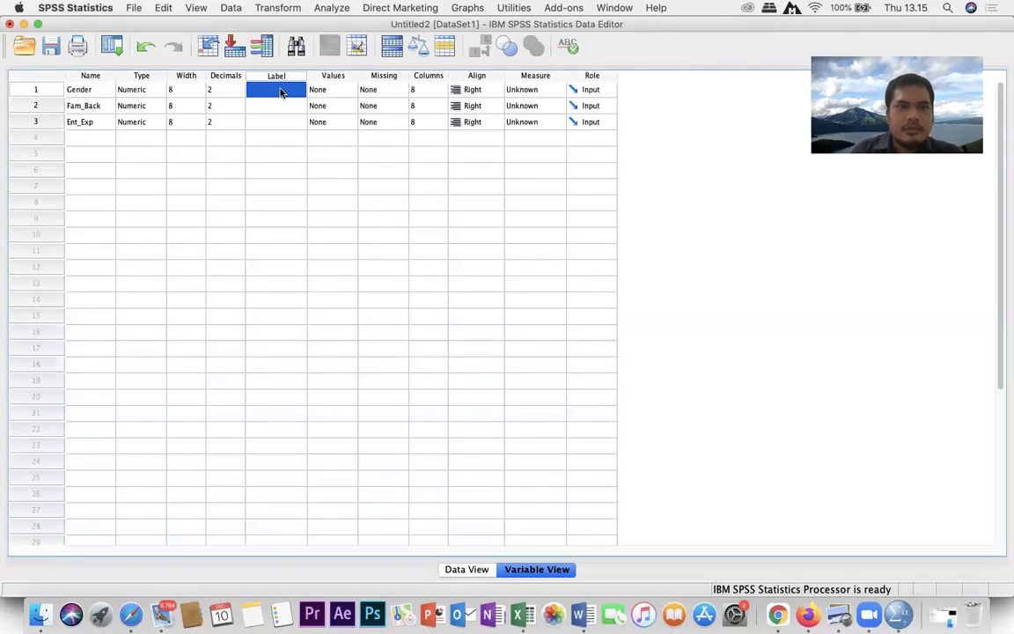
{"action": "double_click", "coordinate": [280, 90]}
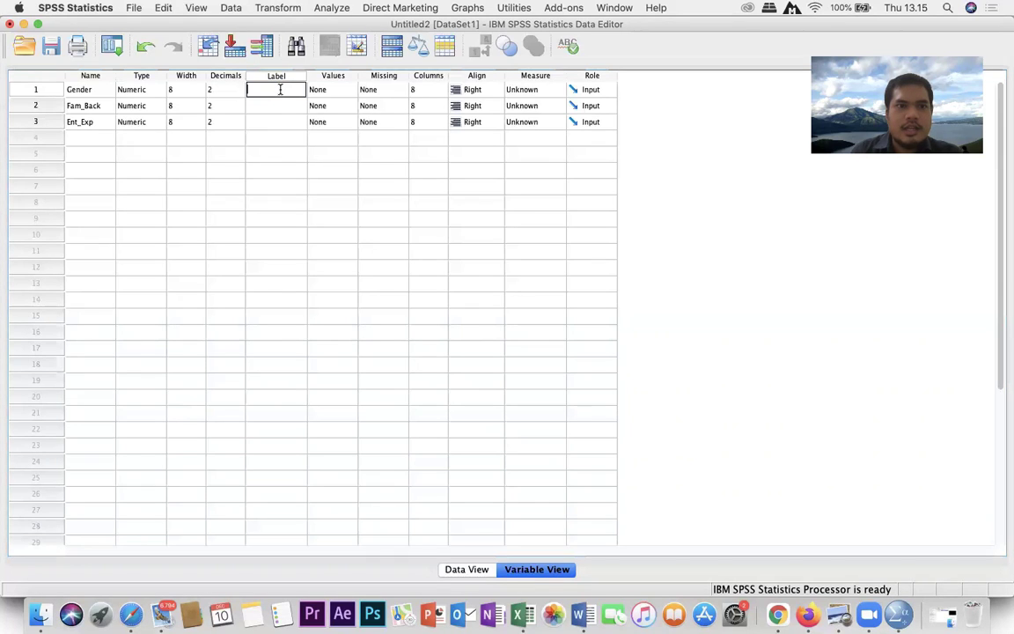
{"action": "type", "text": "Jen"}
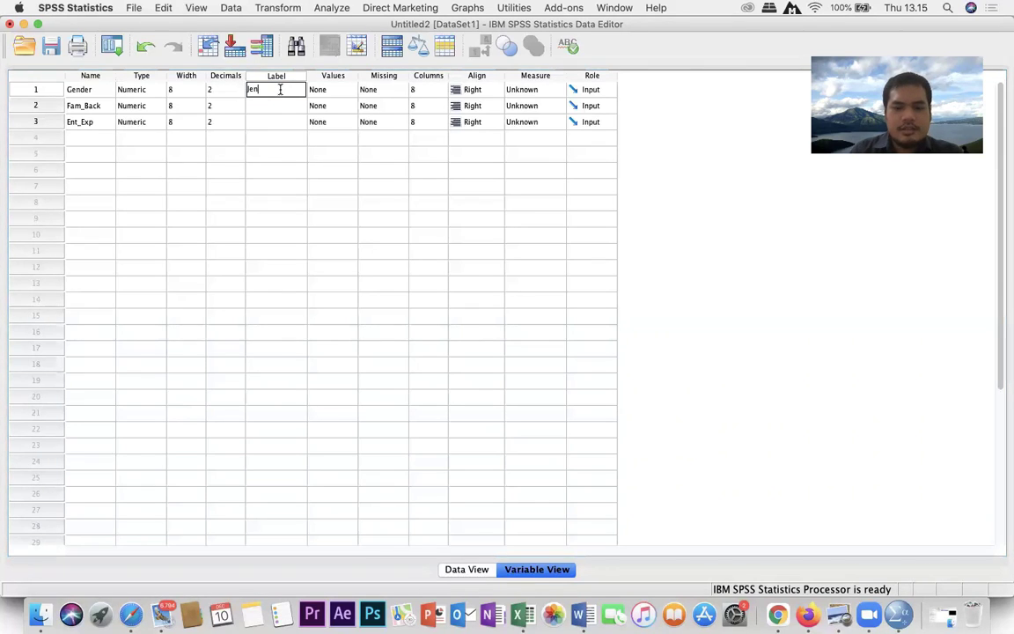
{"action": "type", "text": "is kelamin"}
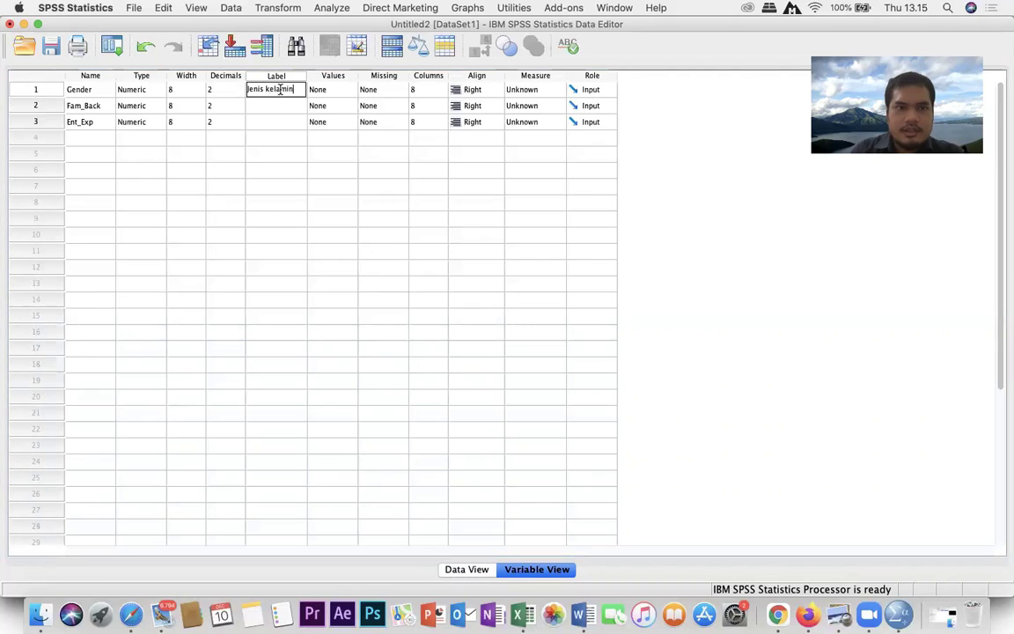
{"action": "key", "text": "BackSpace"}
{"action": "key", "text": "BackSpace"}
{"action": "key", "text": "BackSpace"}
{"action": "key", "text": "BackSpace"}
{"action": "key", "text": "BackSpace"}
{"action": "key", "text": "BackSpace"}
{"action": "key", "text": "BackSpace"}
{"action": "key", "text": "BackSpace"}
{"action": "key", "text": "BackSpace"}
{"action": "key", "text": "BackSpace"}
{"action": "key", "text": "BackSpace"}
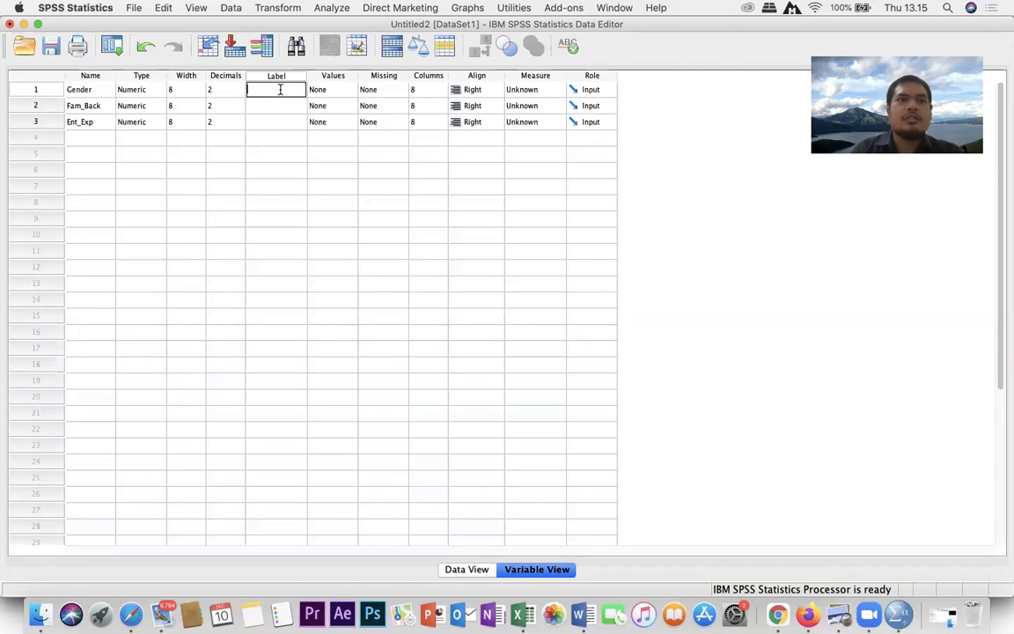
{"action": "key", "text": "Return"}
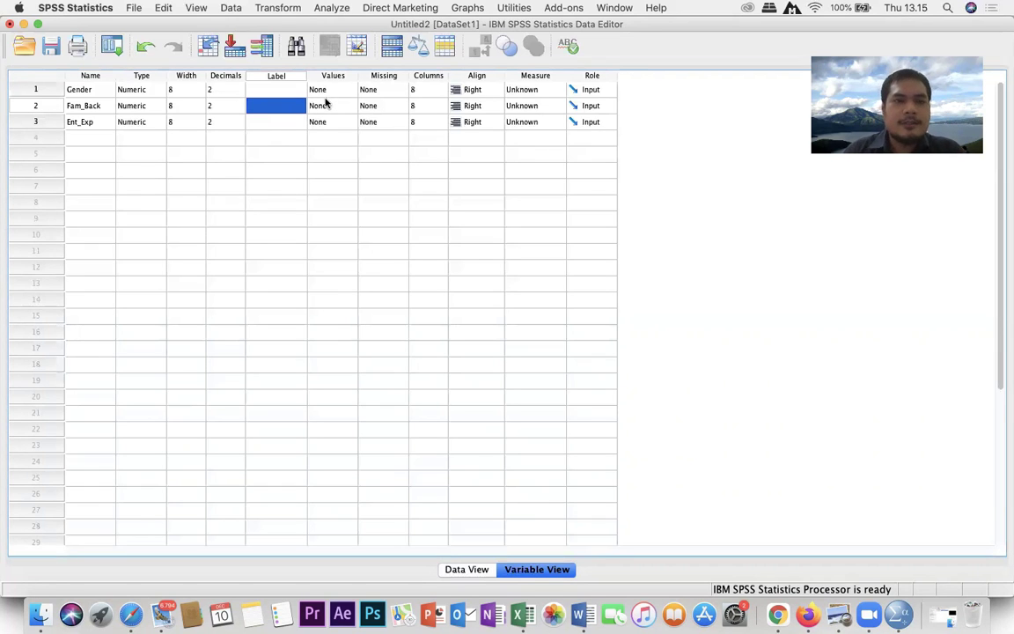
Set the measurement level of the Gender, Fam_Back and Ent_Exp variables to Nominal
{"action": "left_click", "coordinate": [521, 90]}
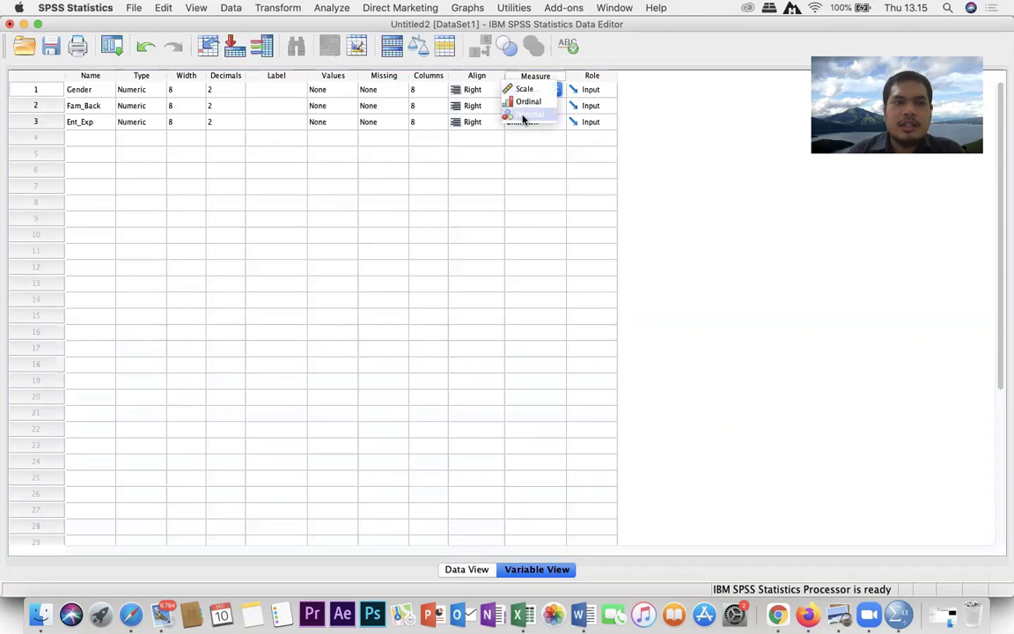
{"action": "left_click", "coordinate": [523, 117]}
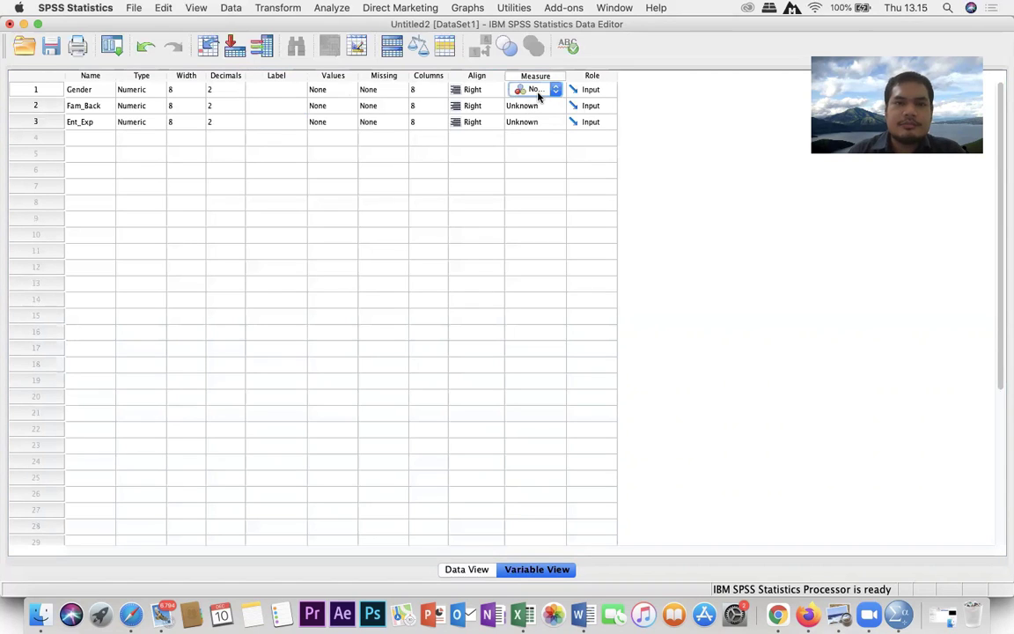
{"action": "left_click", "coordinate": [539, 93]}
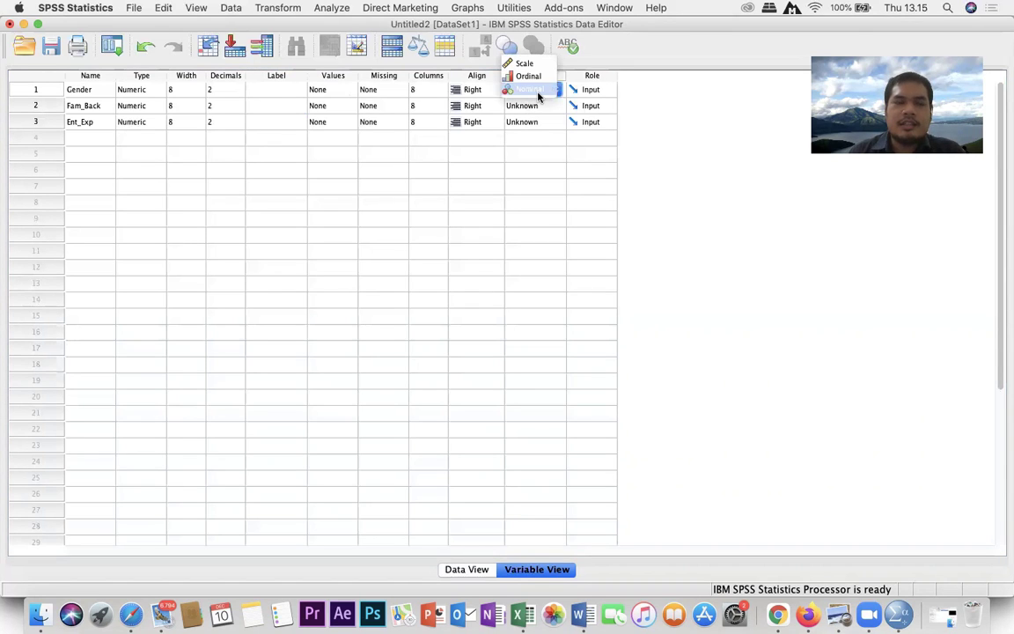
{"action": "left_click", "coordinate": [537, 90]}
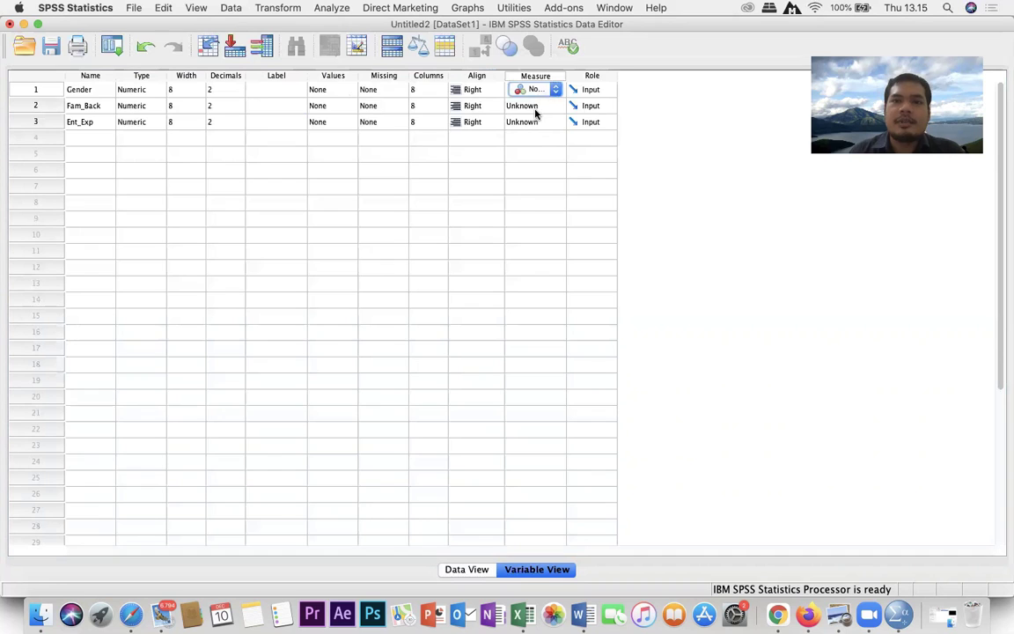
{"action": "left_click", "coordinate": [534, 106]}
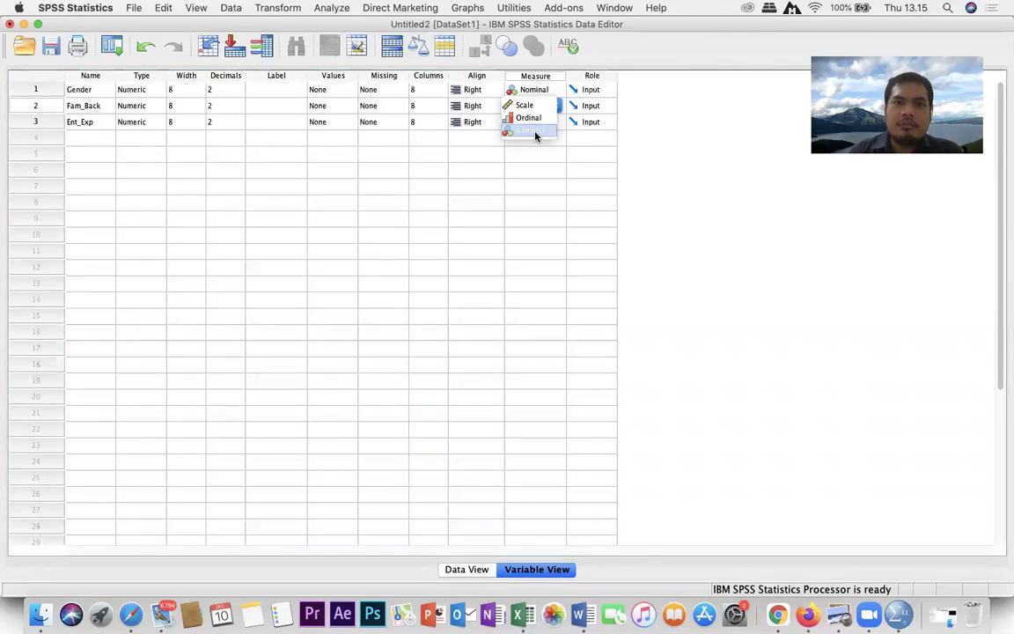
{"action": "left_click", "coordinate": [536, 132]}
{"action": "left_click", "coordinate": [536, 124]}
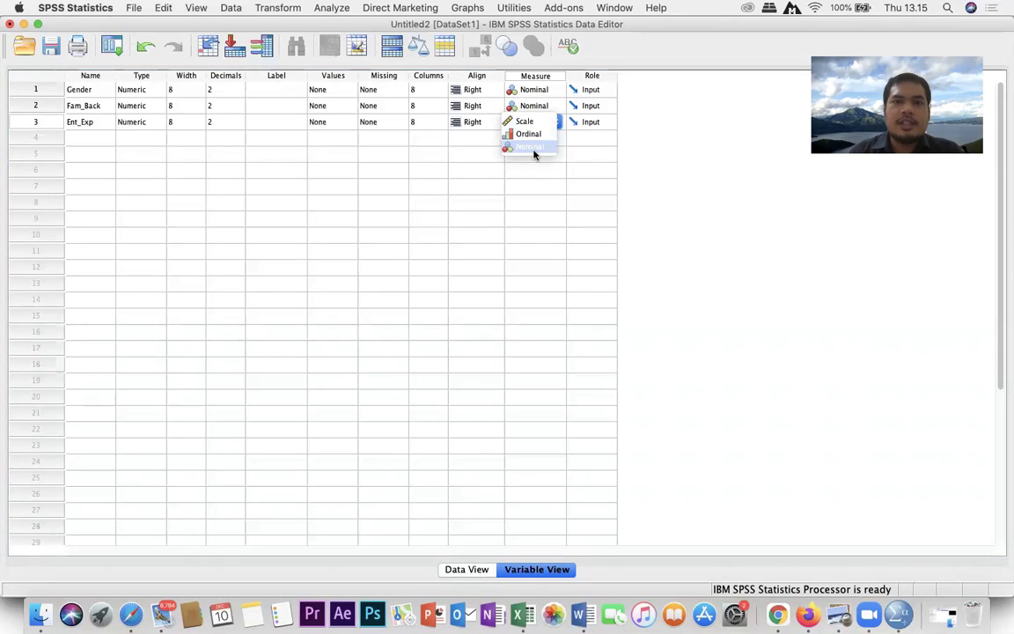
{"action": "left_click", "coordinate": [534, 147]}
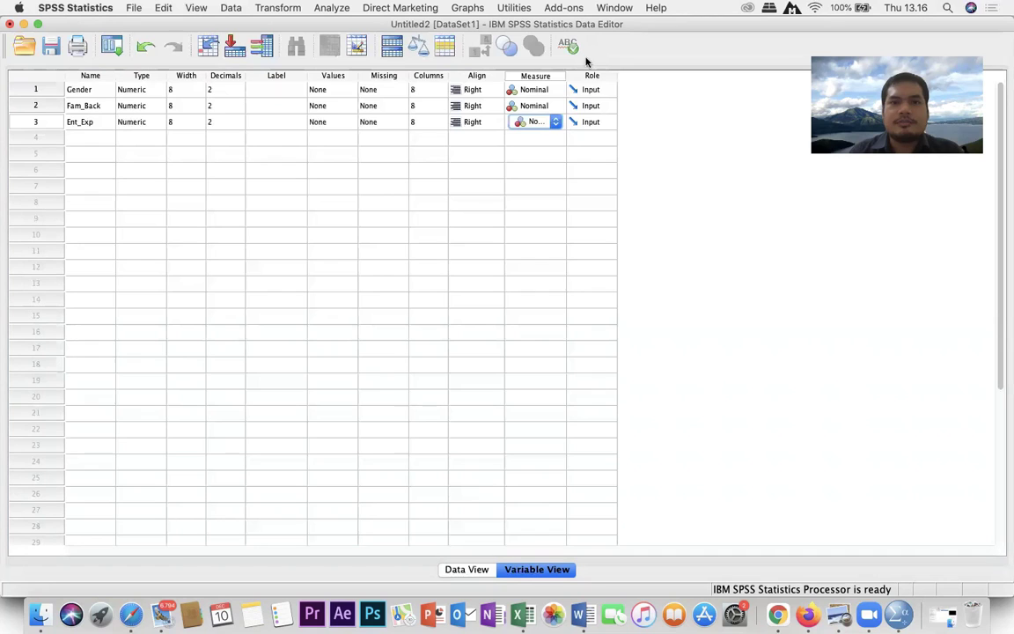
{"action": "left_click", "coordinate": [596, 91]}
{"action": "left_click", "coordinate": [597, 91]}
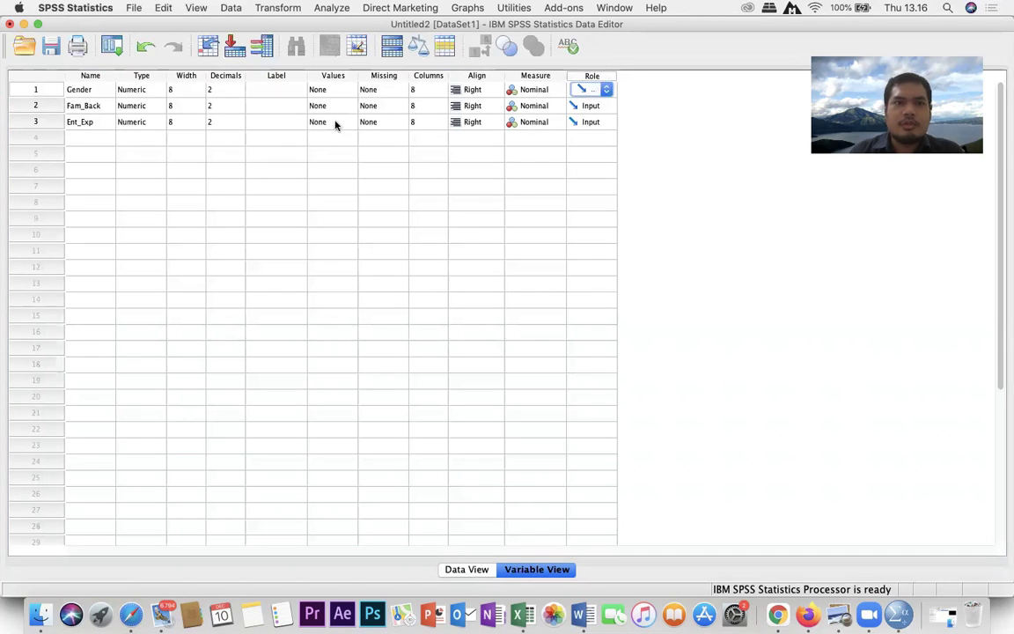
Show the data values, select row 2 of the first empty column, and switch to the Data MK Statistik workbook in Excel
{"action": "left_click", "coordinate": [466, 570]}
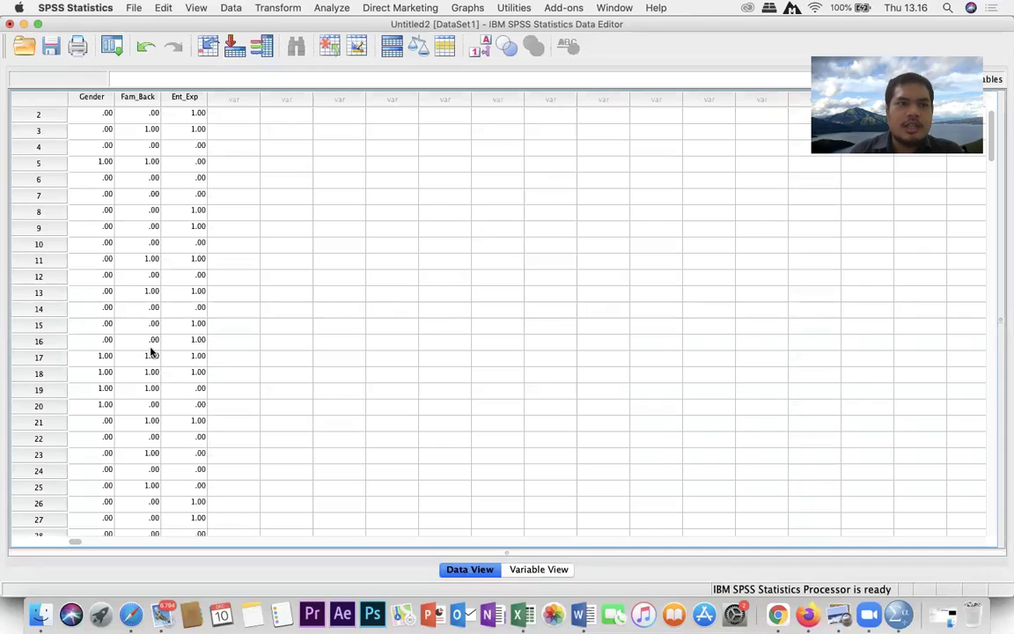
{"action": "left_click", "coordinate": [243, 116]}
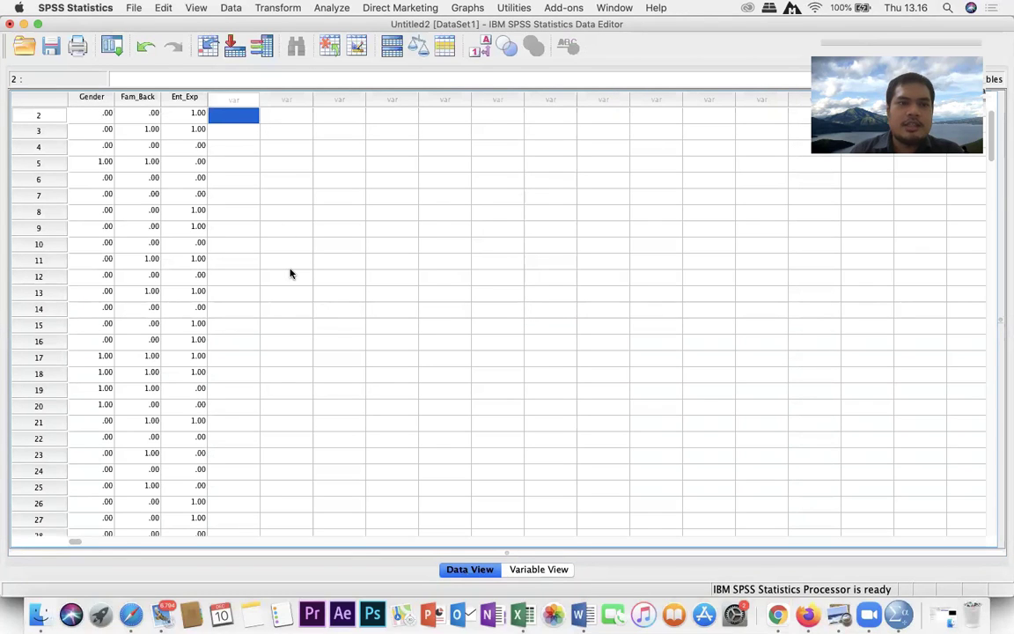
{"action": "key", "text": "ctrl+Up"}
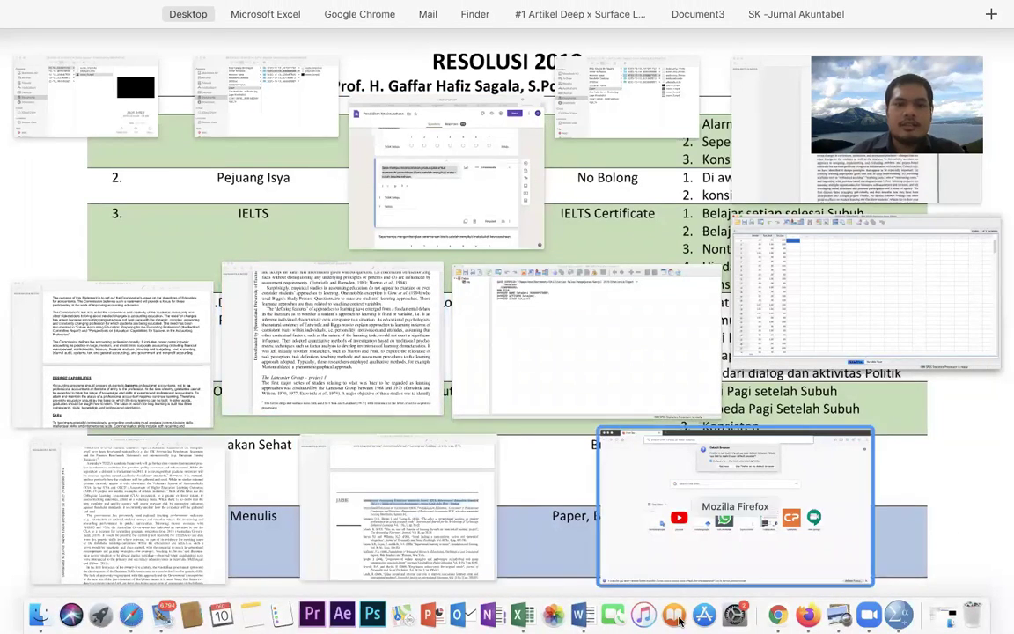
{"action": "left_click", "coordinate": [523, 616]}
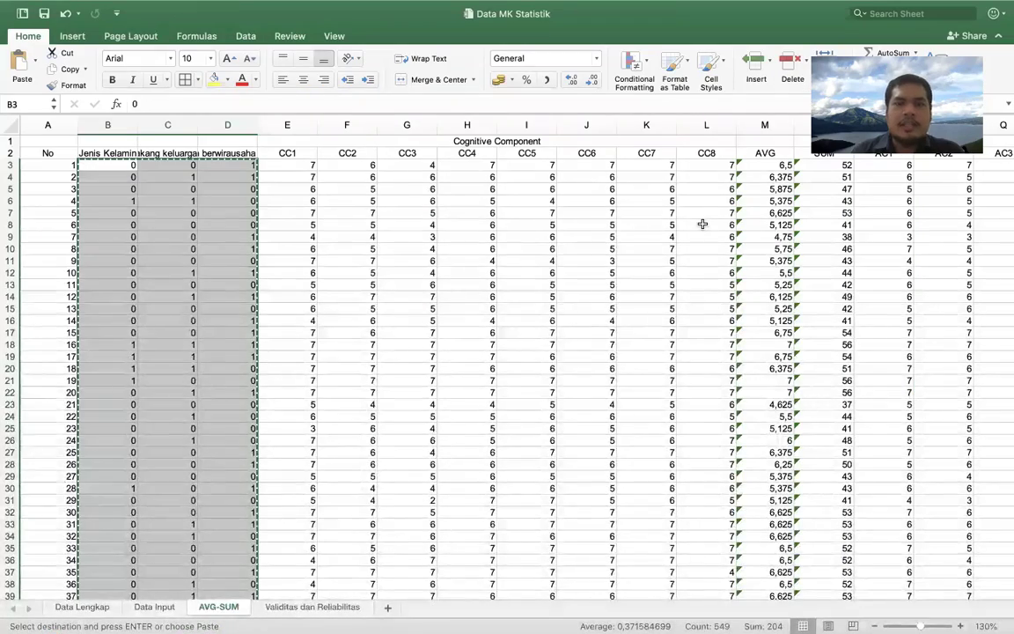
Copy the Cognitive Component SUM values from cell N3 down to the end of the column
{"action": "scroll", "coordinate": [703, 224], "scroll_direction": "right", "scroll_amount": 3}
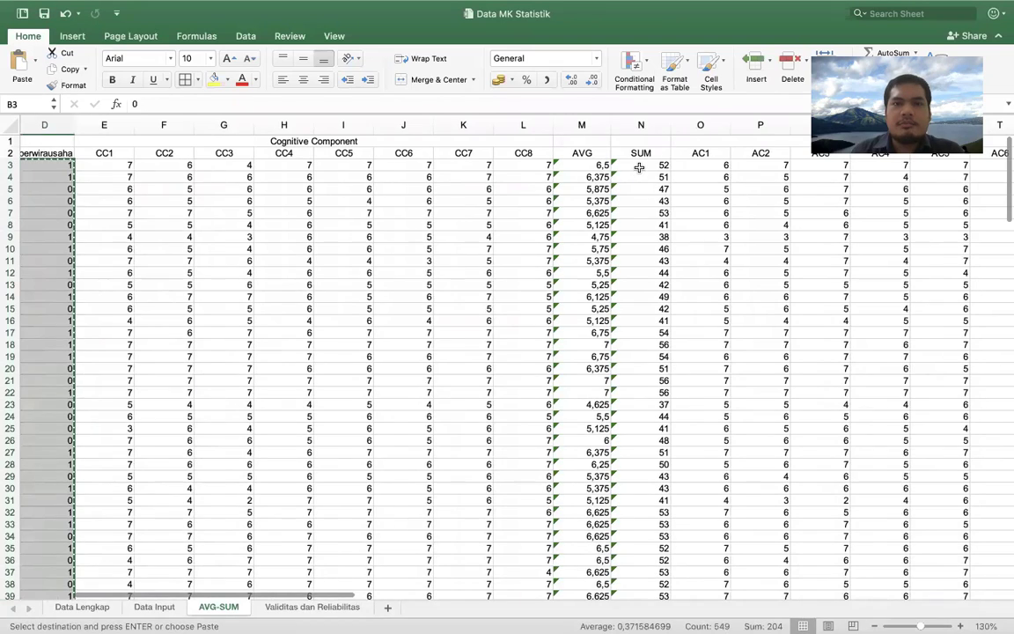
{"action": "left_click", "coordinate": [640, 166]}
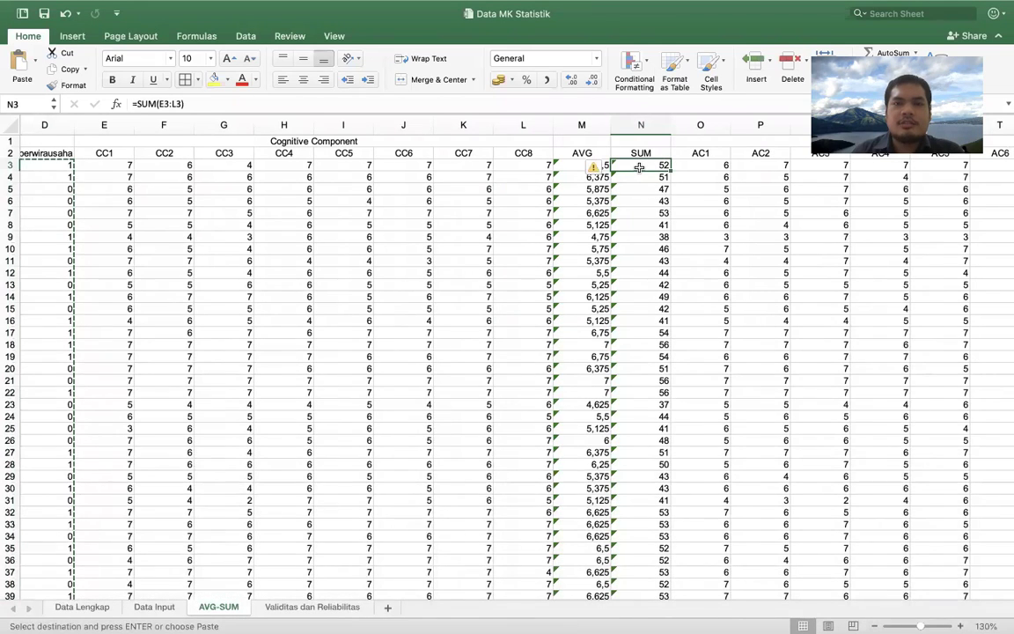
{"action": "left_click", "coordinate": [578, 167]}
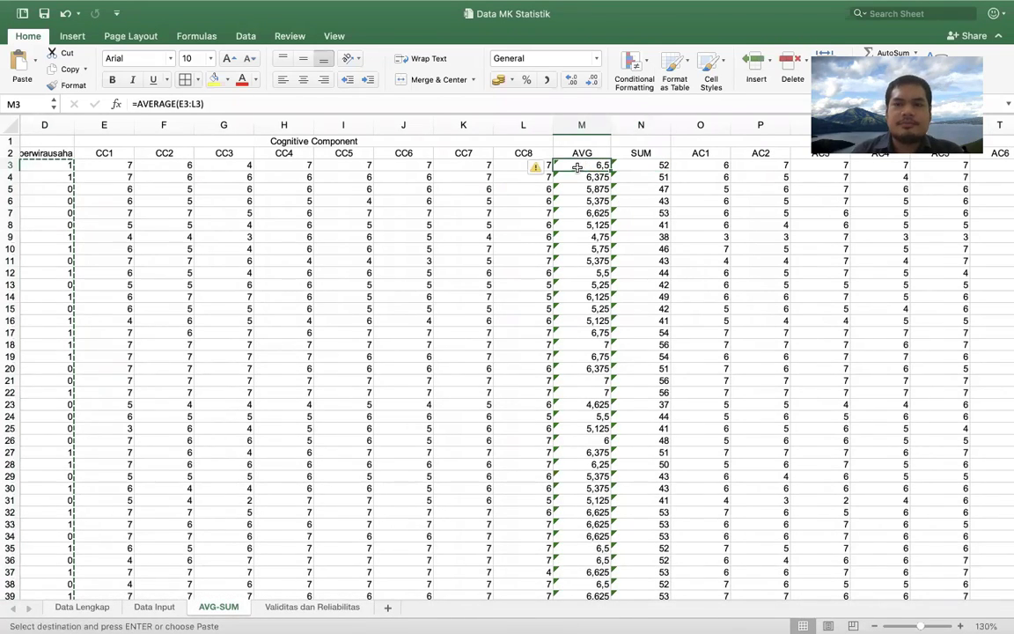
{"action": "left_click", "coordinate": [657, 168]}
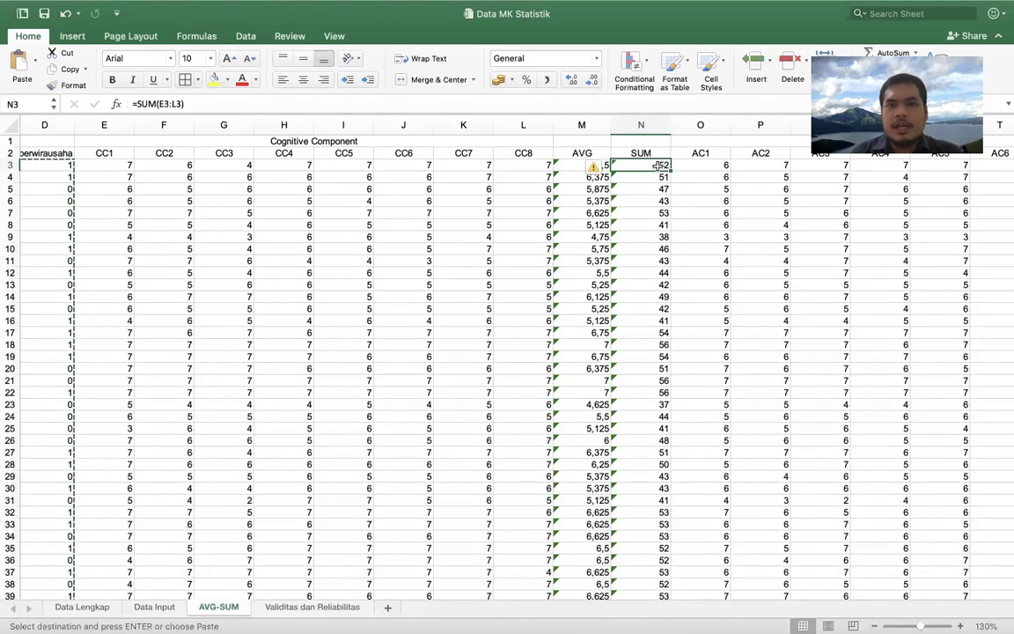
{"action": "key", "text": "ctrl+shift+Down"}
{"action": "scroll", "coordinate": [658, 165], "scroll_direction": "down", "scroll_amount": 3}
{"action": "key", "text": "super+c"}
{"action": "scroll", "coordinate": [658, 166], "scroll_direction": "up", "scroll_amount": 10}
{"action": "scroll", "coordinate": [658, 166], "scroll_direction": "up", "scroll_amount": 20}
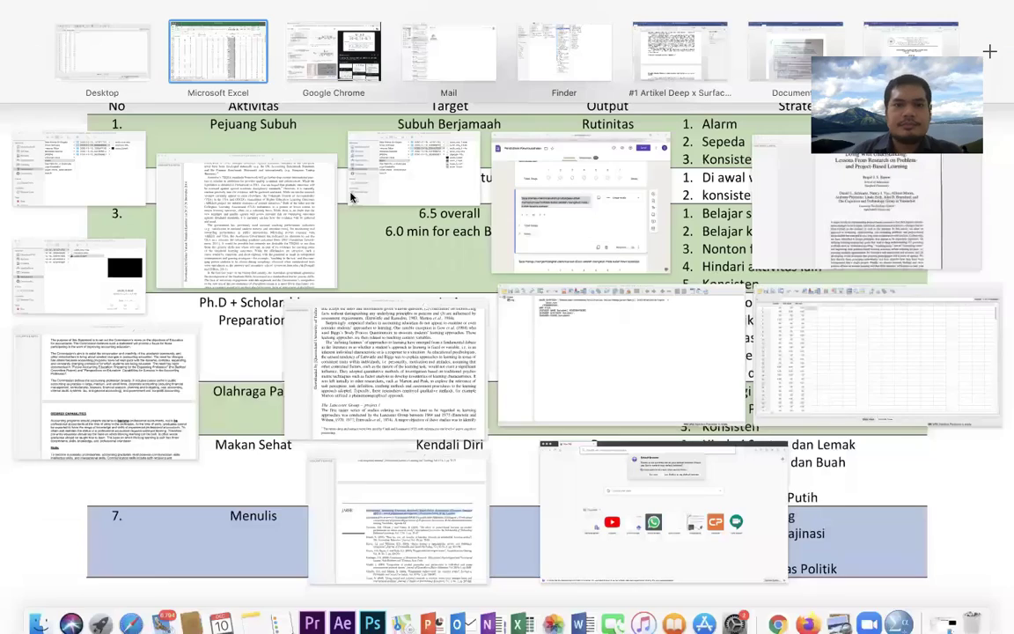
Switch to the SPSS dataset and paste the copied sums from row 2 of the column after Ent_Exp
{"action": "key", "text": "ctrl+Up"}
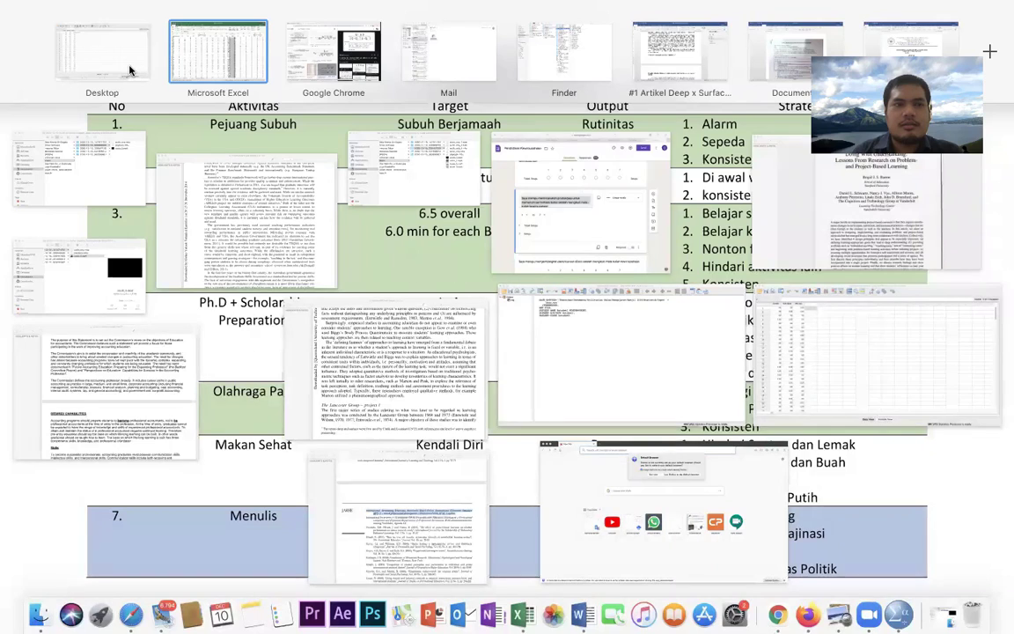
{"action": "left_click", "coordinate": [231, 105]}
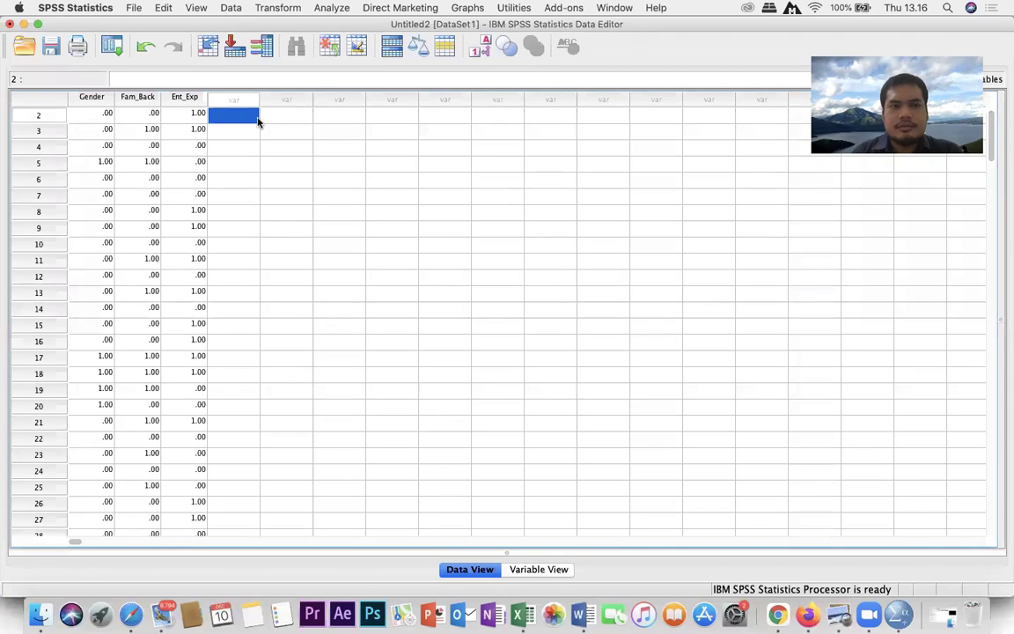
{"action": "key", "text": "super+v"}
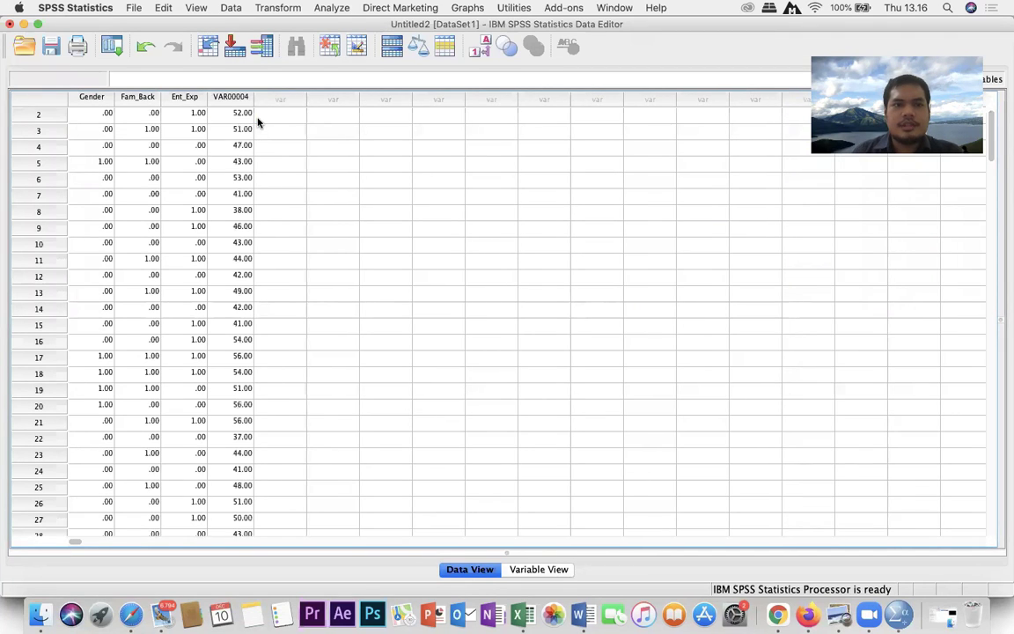
Switch back to Excel and copy the Cognitive Component AVG values from cell M3 down to the end of the column
{"action": "key", "text": "ctrl+Up"}
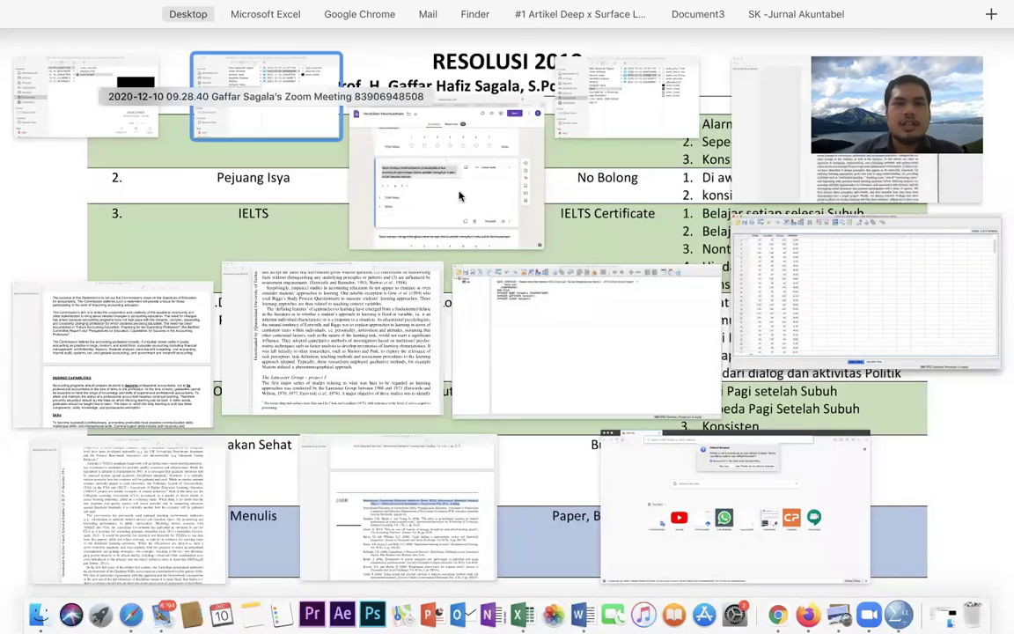
{"action": "left_click", "coordinate": [844, 304]}
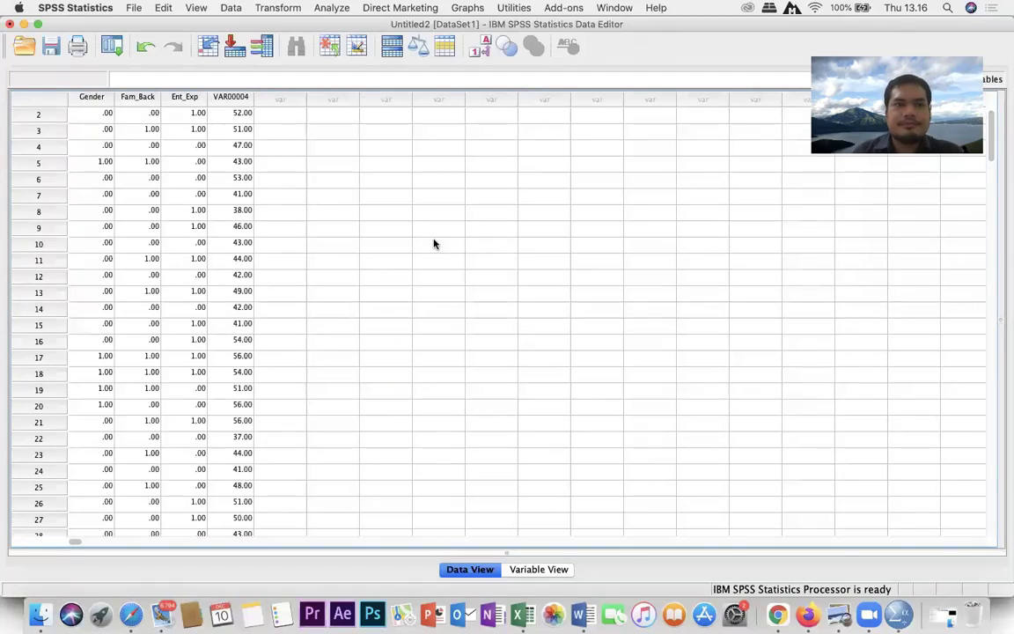
{"action": "key", "text": "ctrl+Up"}
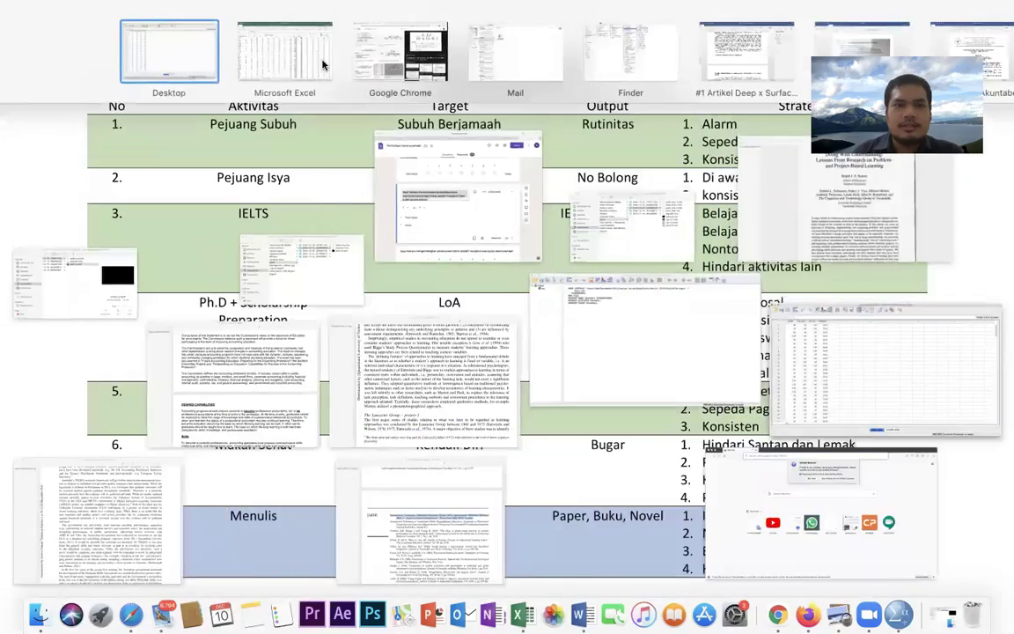
{"action": "left_click", "coordinate": [283, 62]}
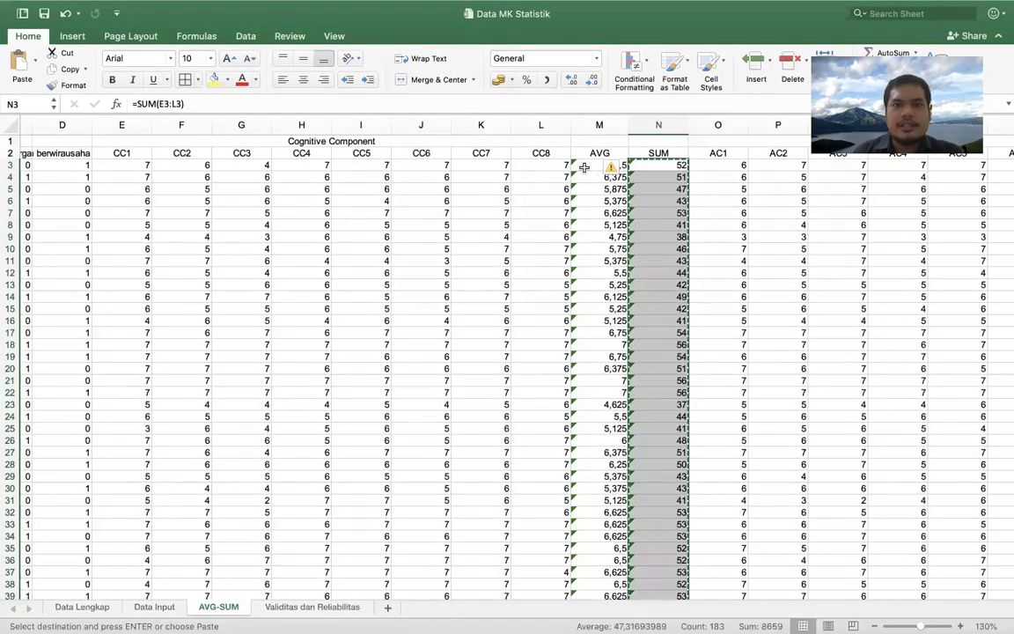
{"action": "left_click_drag", "start_coordinate": [608, 536], "coordinate": [584, 167]}
{"action": "key", "text": "super+shift+Down"}
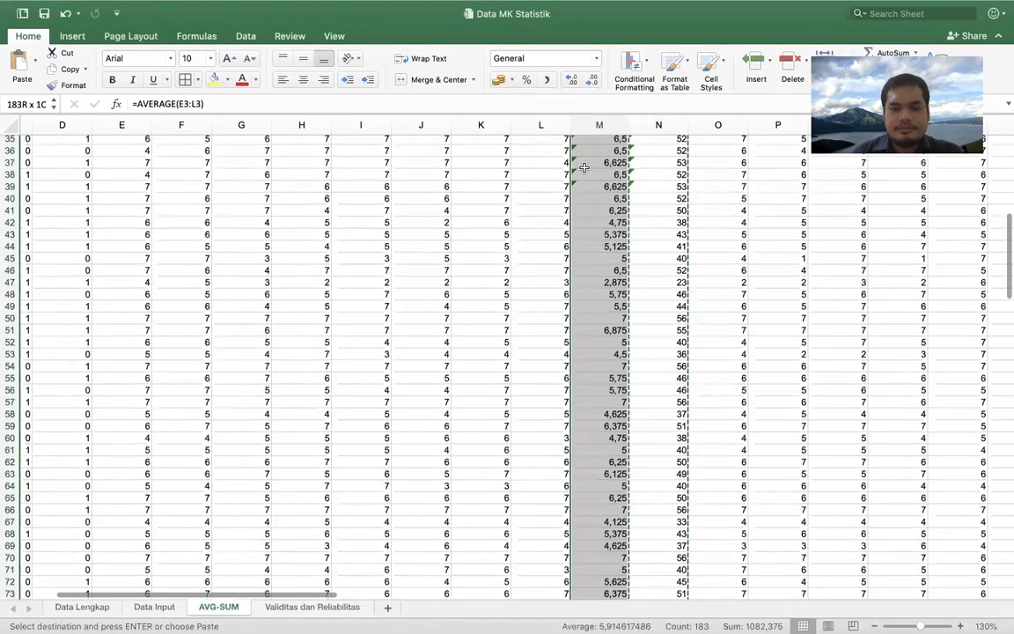
Switch to the SPSS dataset and paste the copied averages from row 2 of the column after VAR00004
{"action": "key", "text": "ctrl+Up"}
{"action": "left_click", "coordinate": [129, 47]}
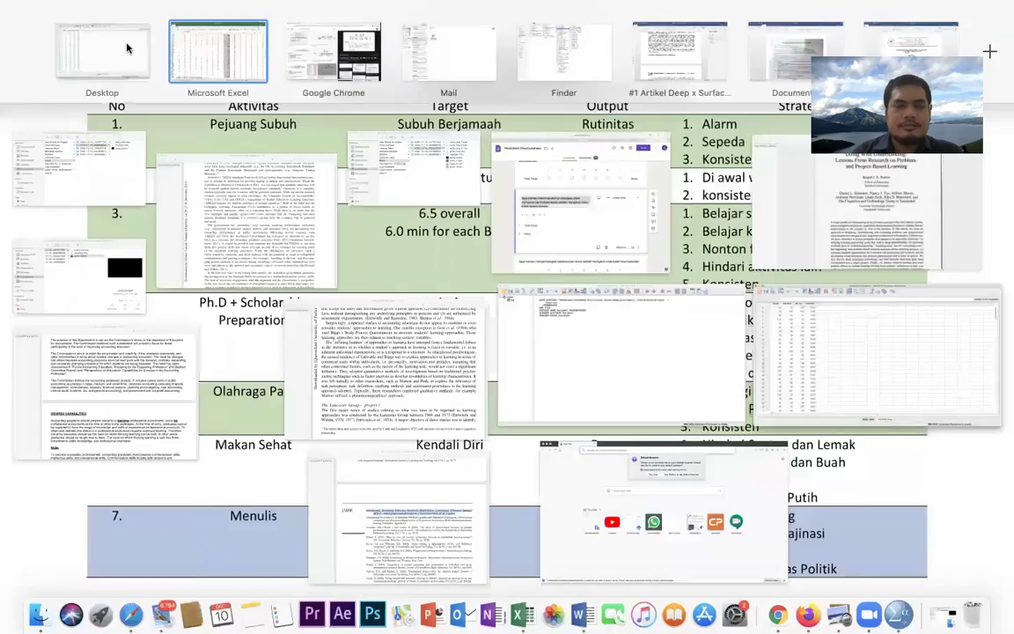
{"action": "left_click", "coordinate": [281, 115]}
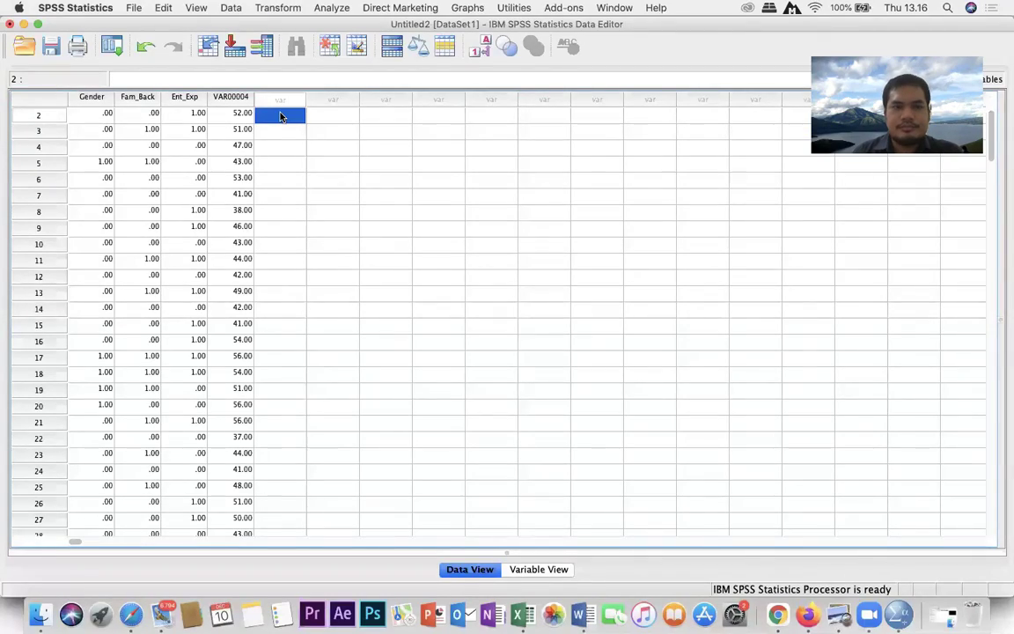
{"action": "key", "text": "super+v"}
Check the averages pasted after VAR00004 against the Cognitive Component AVG column in Excel
{"action": "key", "text": "ctrl+Up"}
{"action": "mouse_move", "coordinate": [405, 41]}
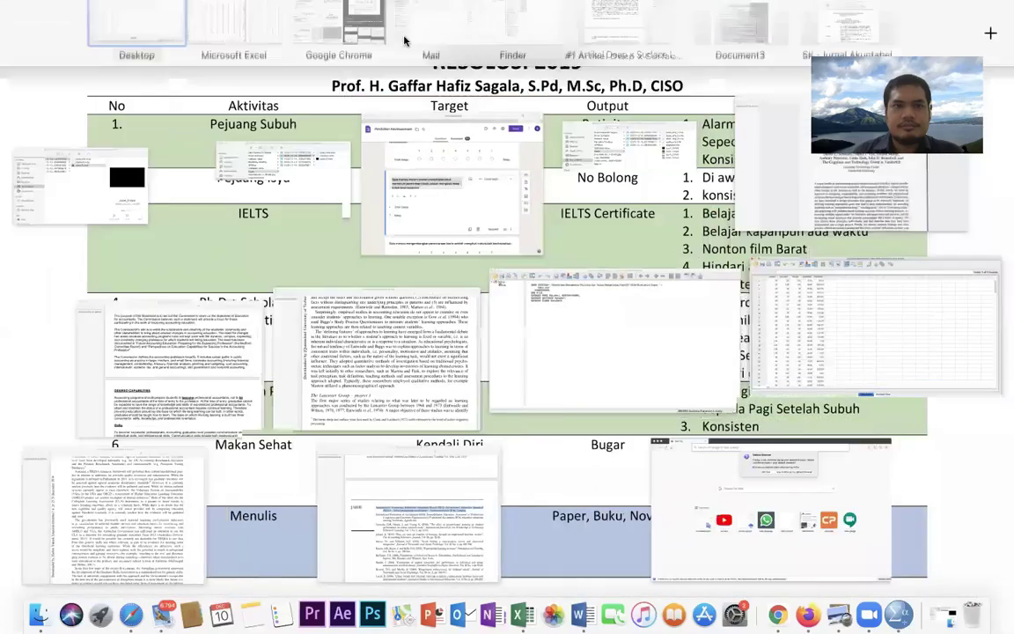
{"action": "left_click", "coordinate": [208, 54]}
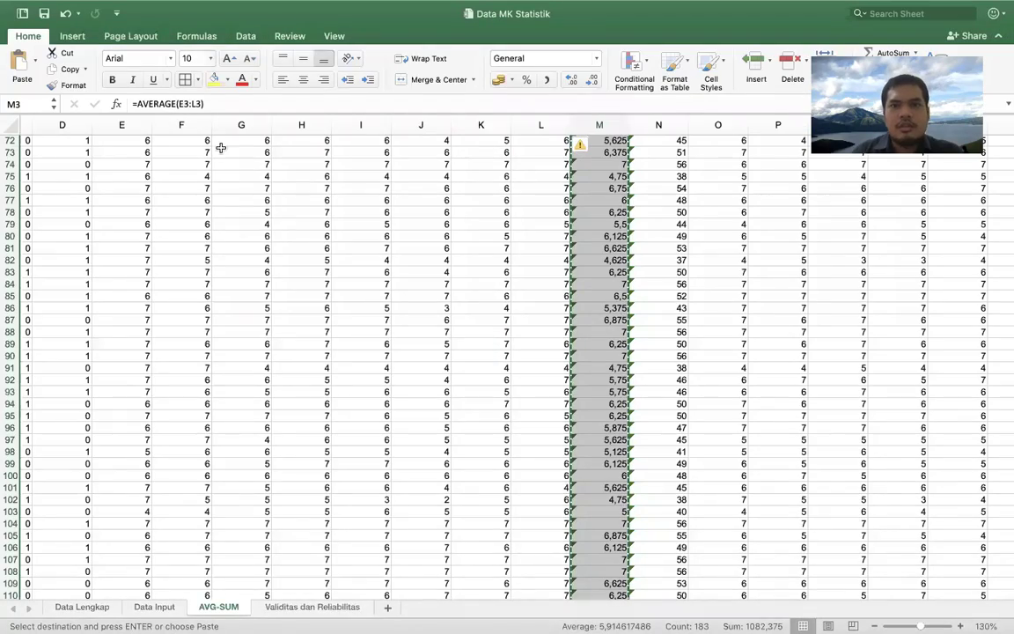
{"action": "key", "text": "ctrl+Up"}
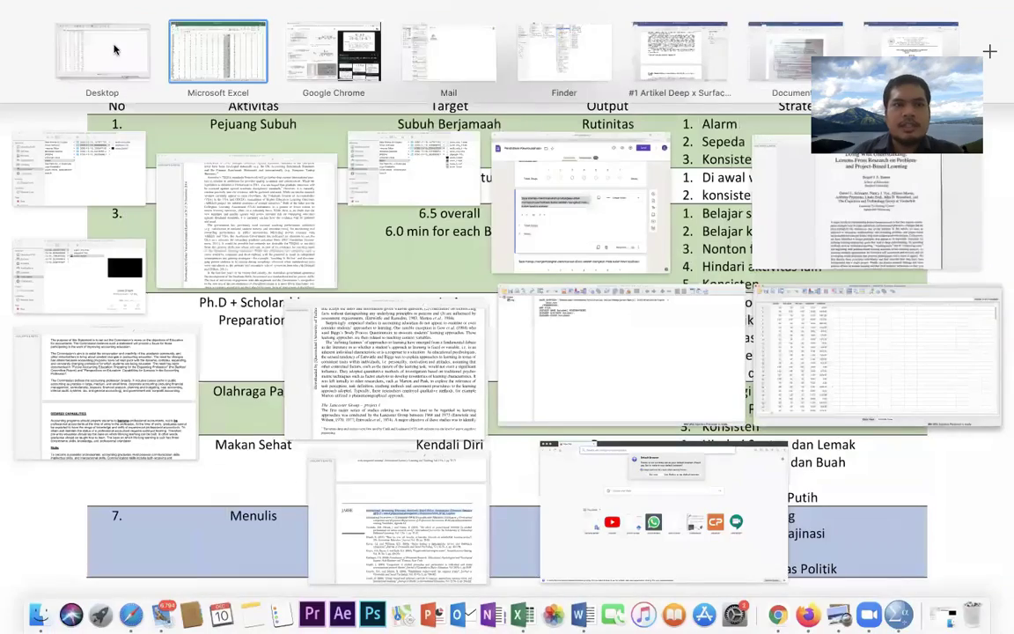
{"action": "left_click", "coordinate": [115, 48]}
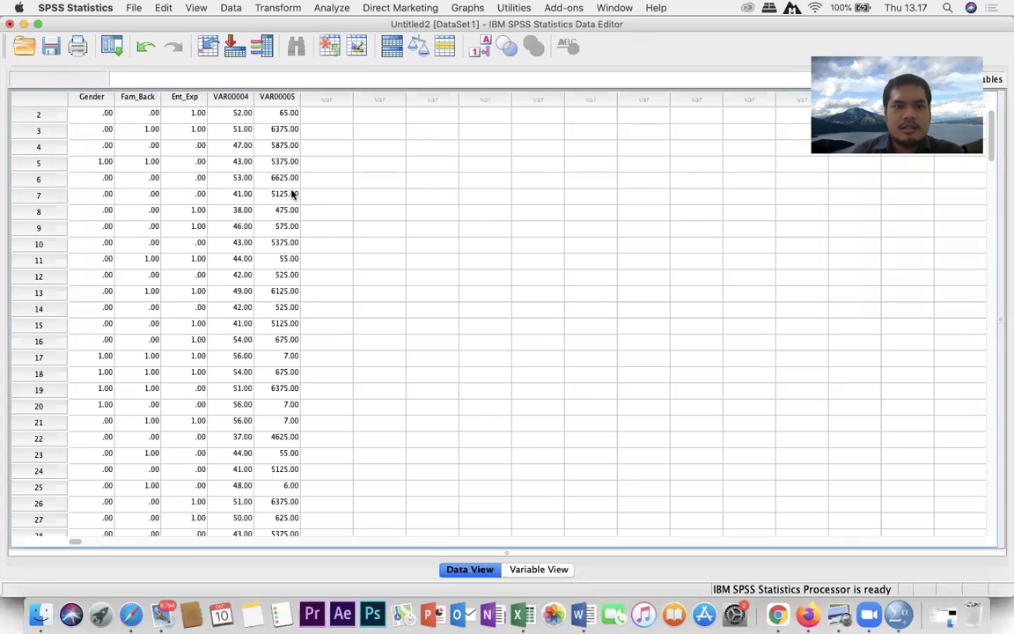
{"action": "left_click", "coordinate": [293, 195]}
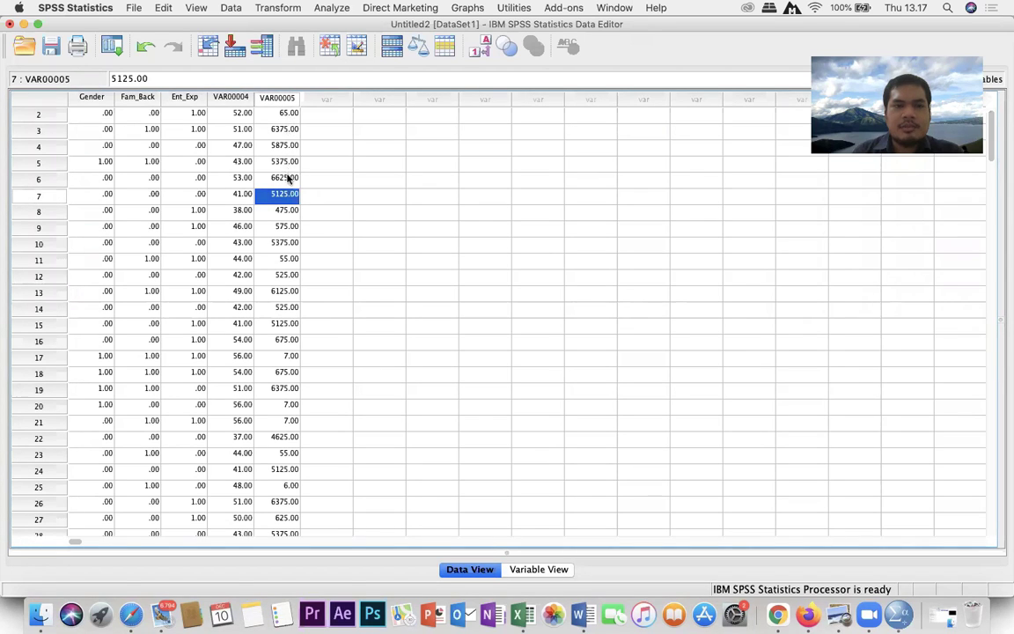
Try to clear the VAR00005 averages from row 2 down to the last case
{"action": "left_click", "coordinate": [283, 114]}
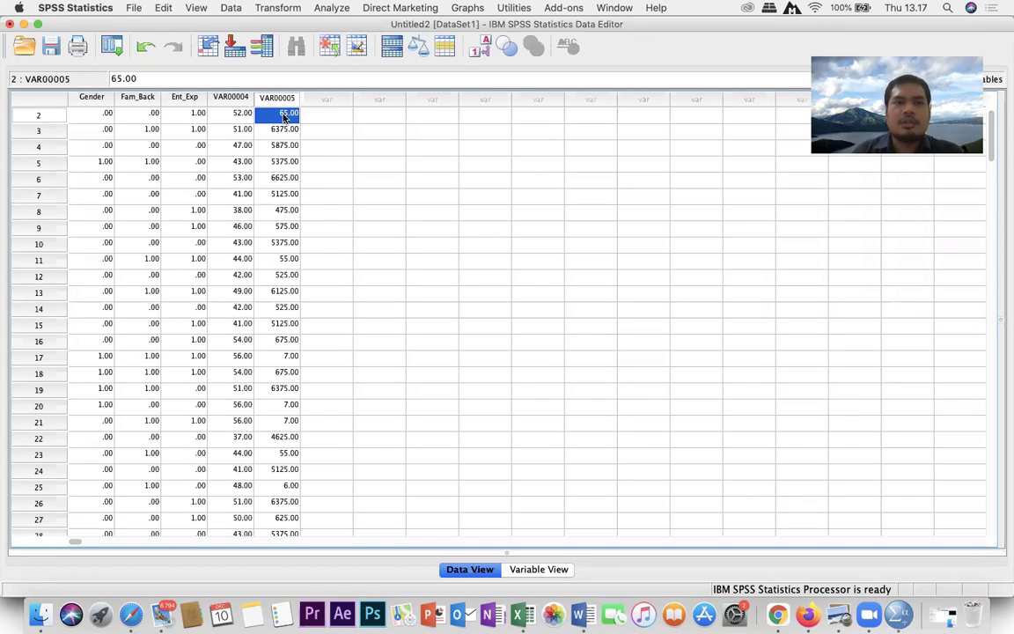
{"action": "key", "text": "super+shift+Down"}
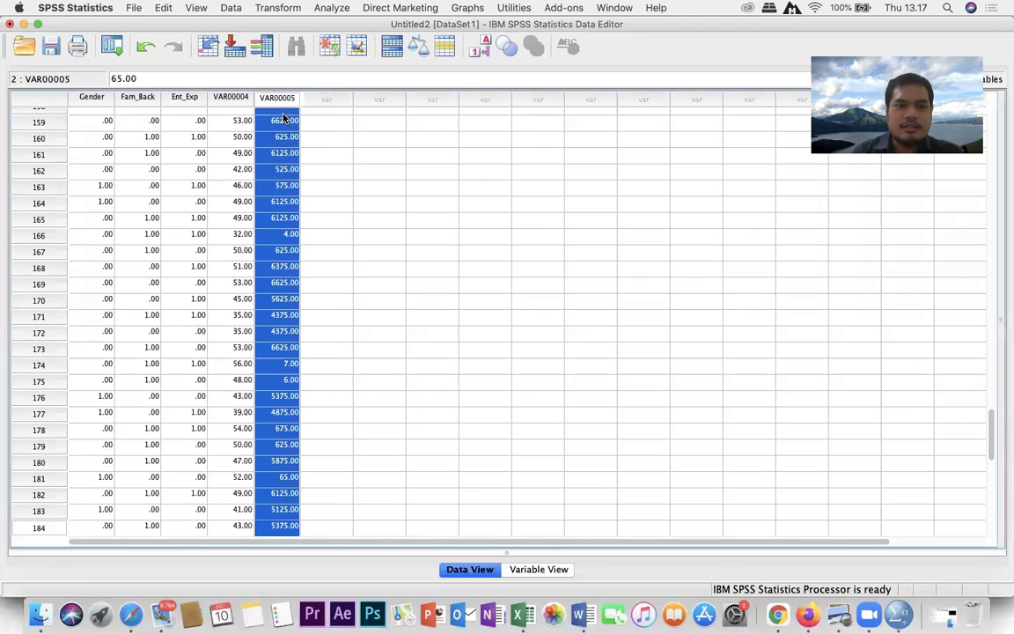
{"action": "key", "text": "BackSpace"}
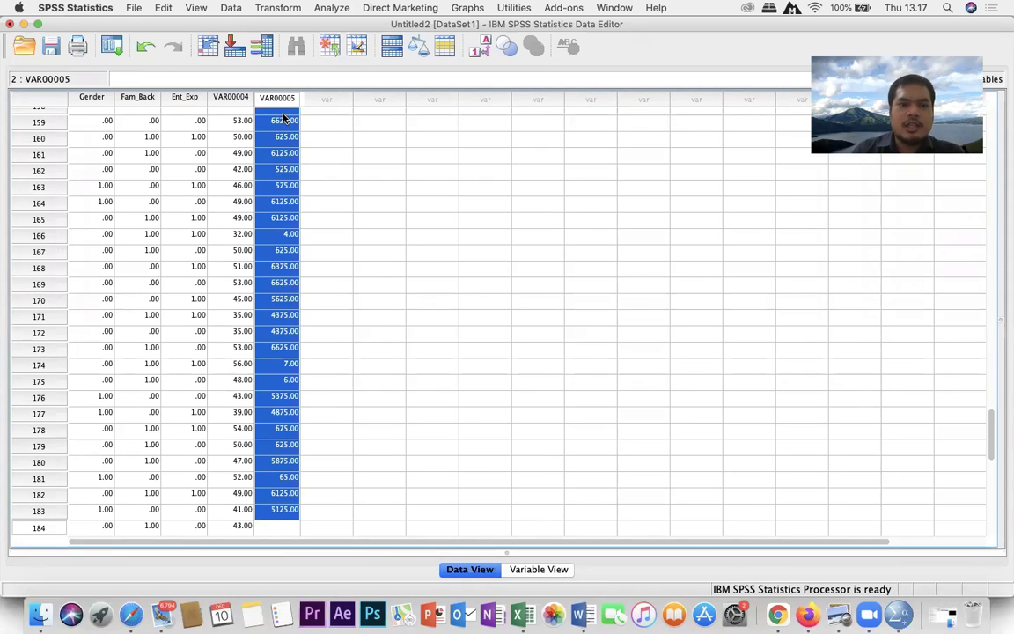
{"action": "scroll", "coordinate": [397, 231], "scroll_direction": "up", "scroll_amount": 20}
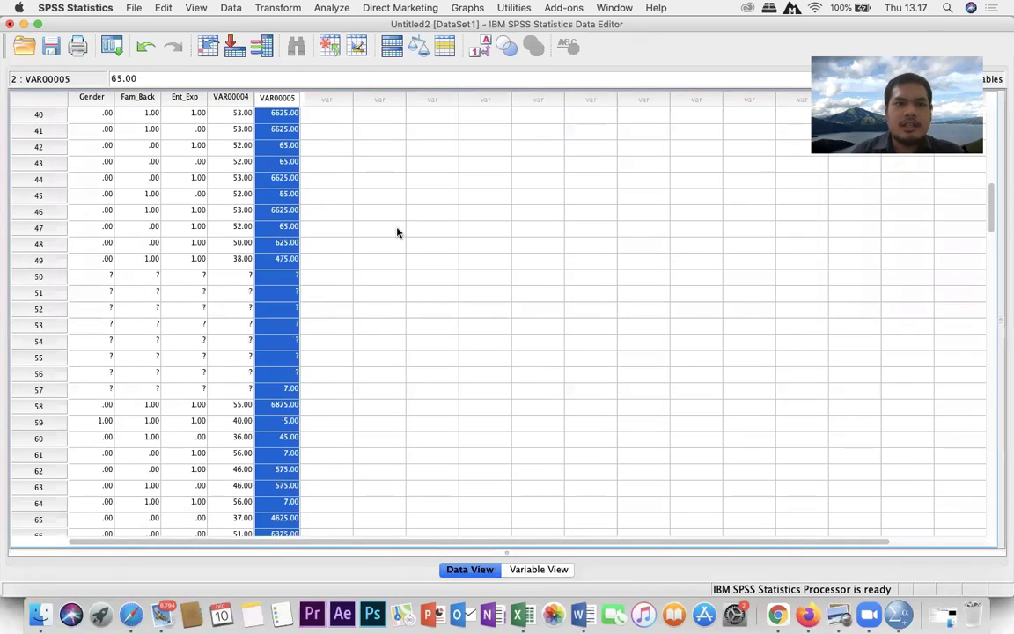
{"action": "scroll", "coordinate": [396, 232], "scroll_direction": "down", "scroll_amount": 3}
{"action": "scroll", "coordinate": [396, 232], "scroll_direction": "up", "scroll_amount": 3}
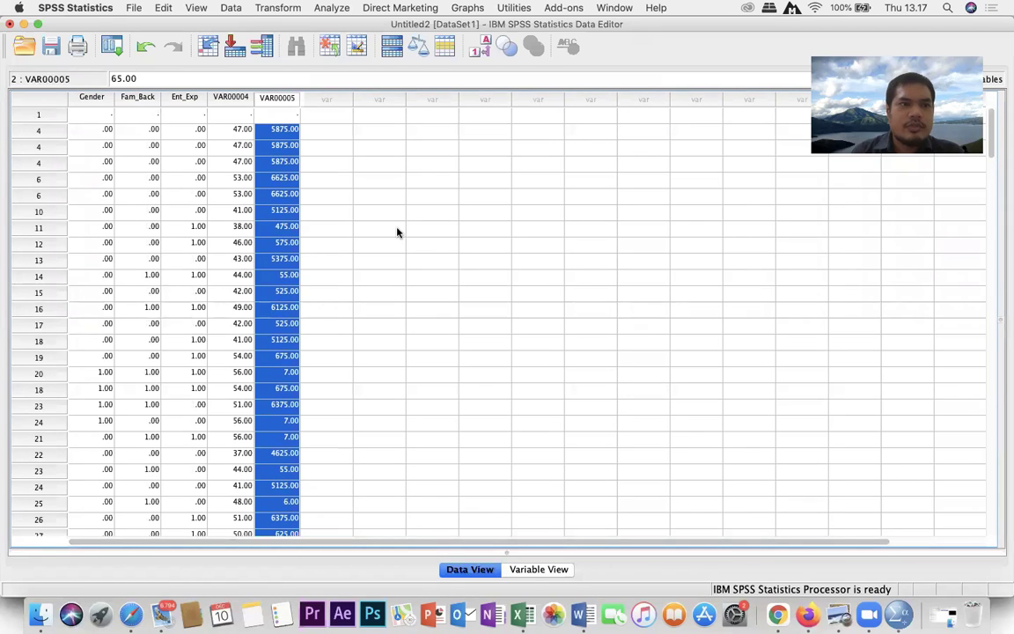
{"action": "left_click", "coordinate": [39, 116]}
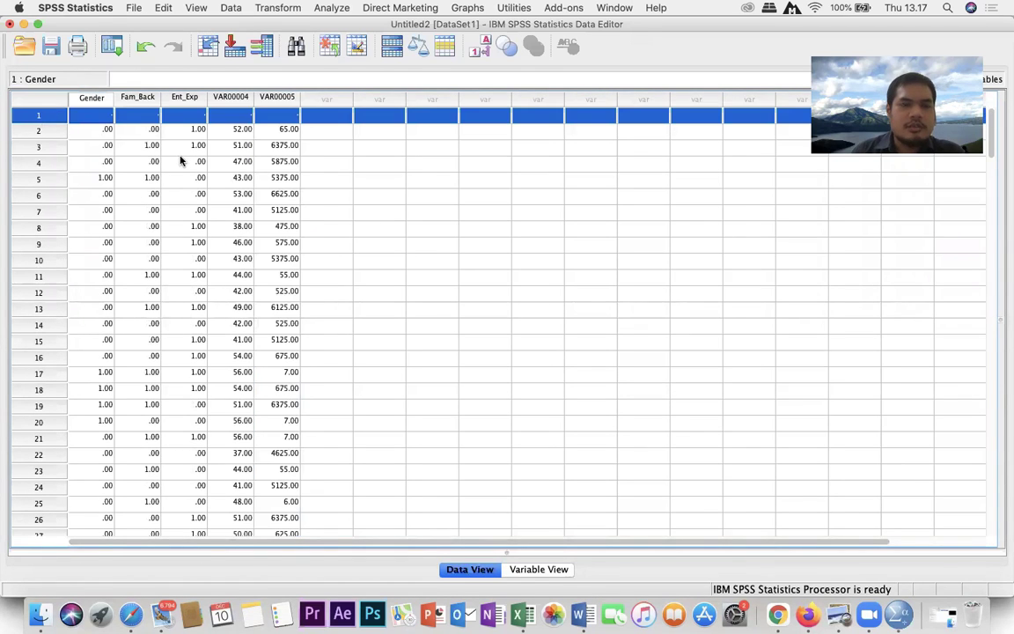
Undo the latest edits back to before the Cognitive Component sums and averages were pasted
{"action": "left_click", "coordinate": [293, 199]}
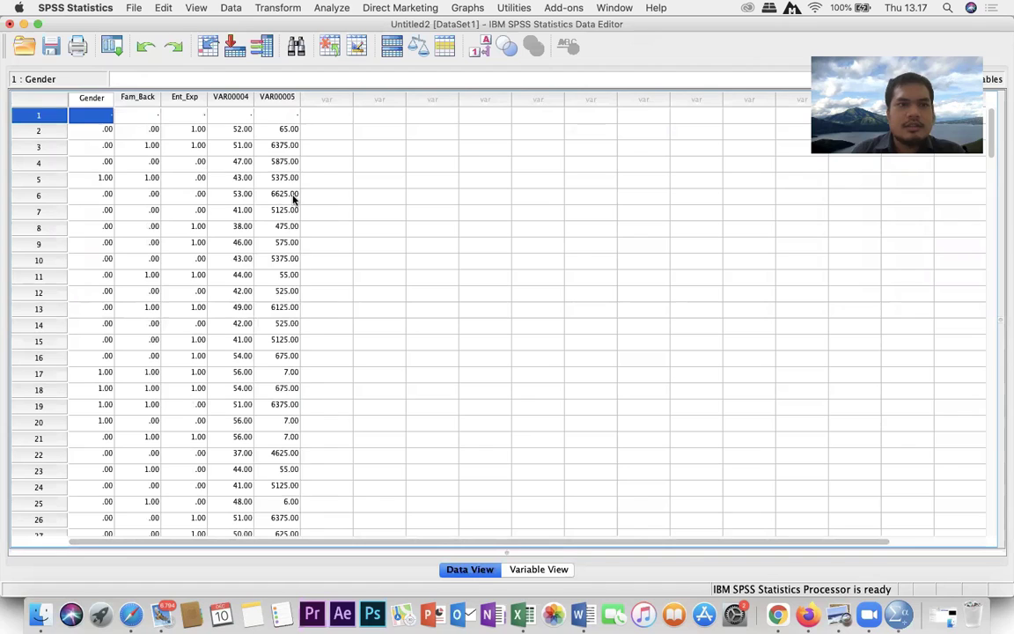
{"action": "key", "text": "ctrl+z"}
{"action": "key", "text": "ctrl+z"}
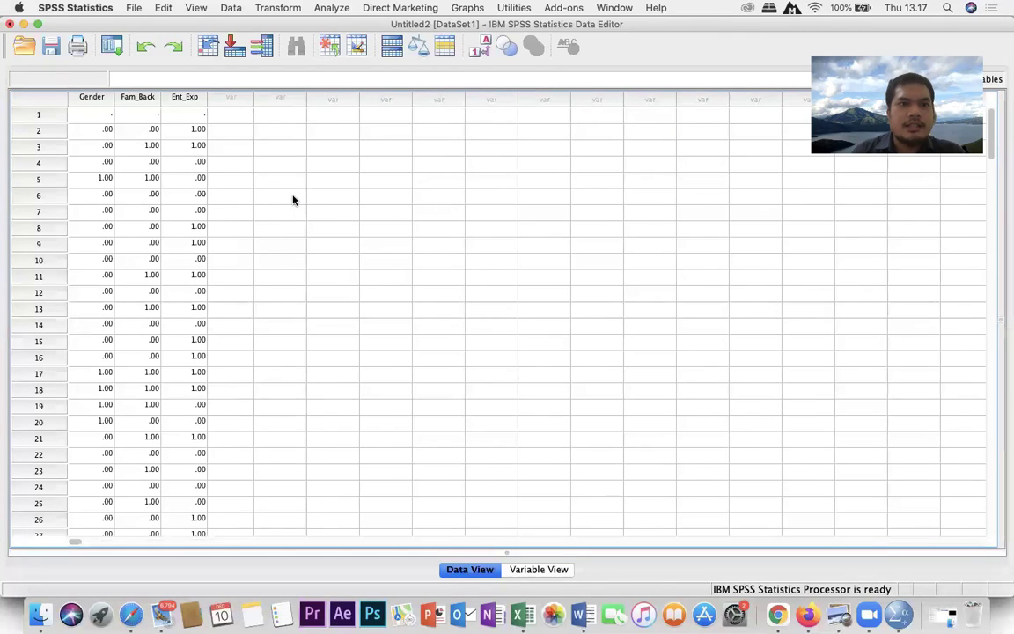
Move the Gender, Fam_Back and Ent_Exp values from row 2 onward up so they start in row 1
{"action": "left_click", "coordinate": [100, 117]}
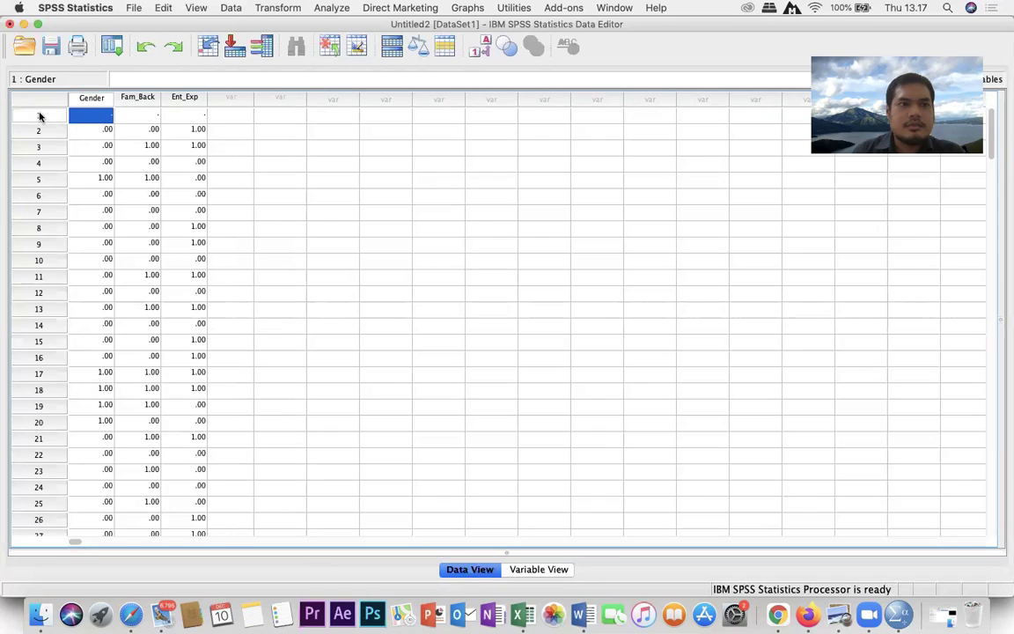
{"action": "left_click", "coordinate": [39, 116]}
{"action": "left_click", "coordinate": [104, 132]}
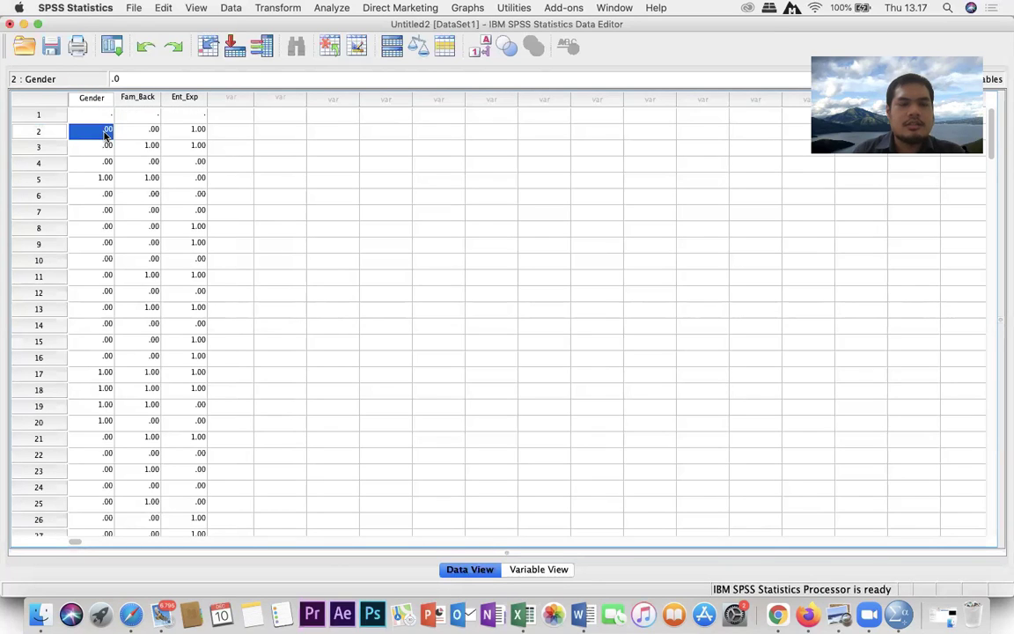
{"action": "key", "text": "shift+Right"}
{"action": "key", "text": "shift+Right"}
{"action": "key", "text": "shift+super+Down"}
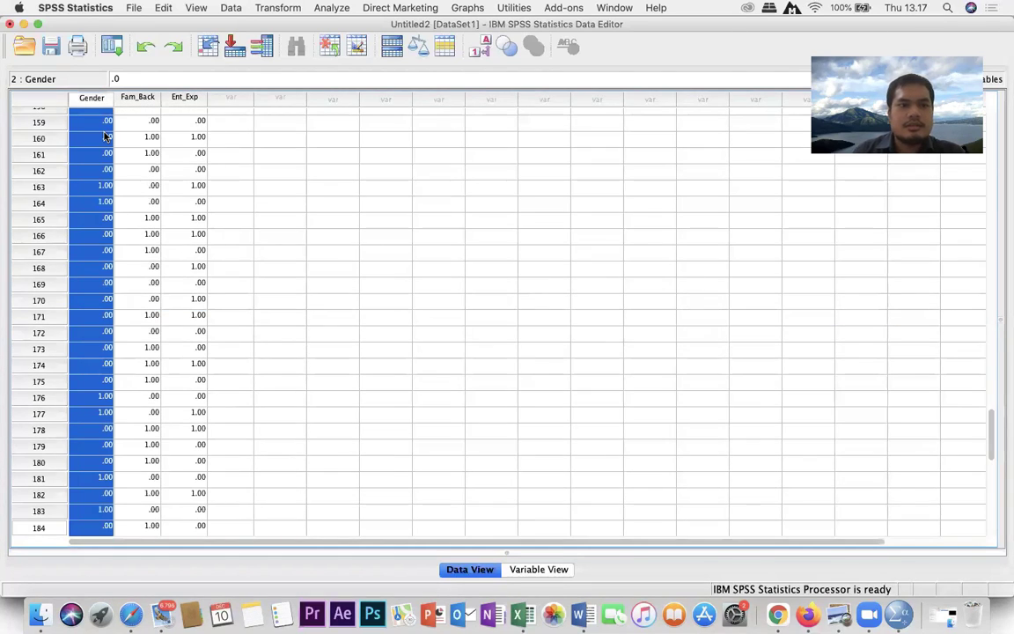
{"action": "key", "text": "Delete"}
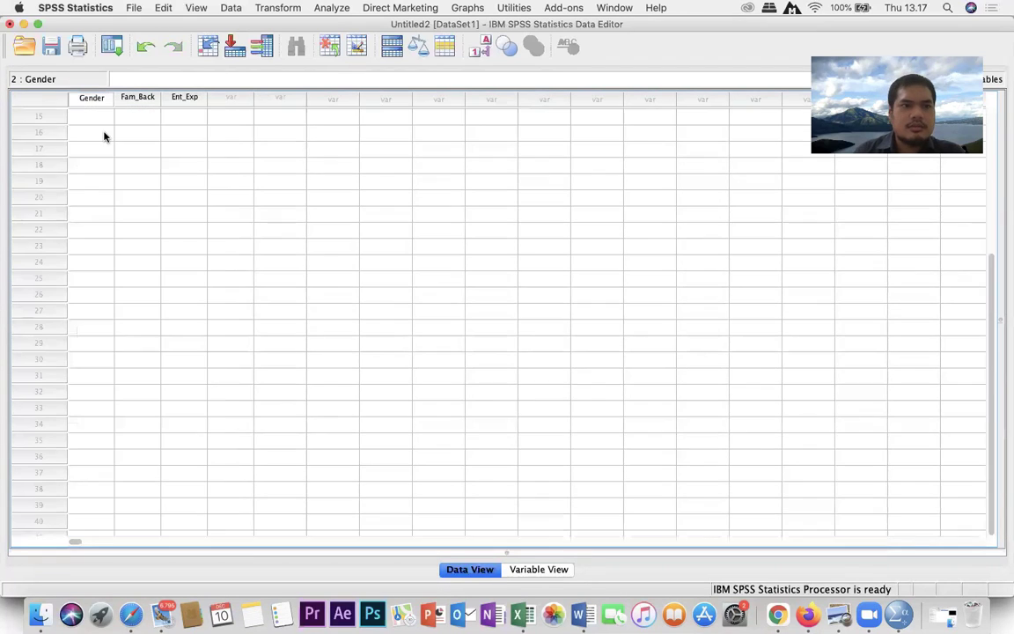
{"action": "left_click", "coordinate": [92, 115]}
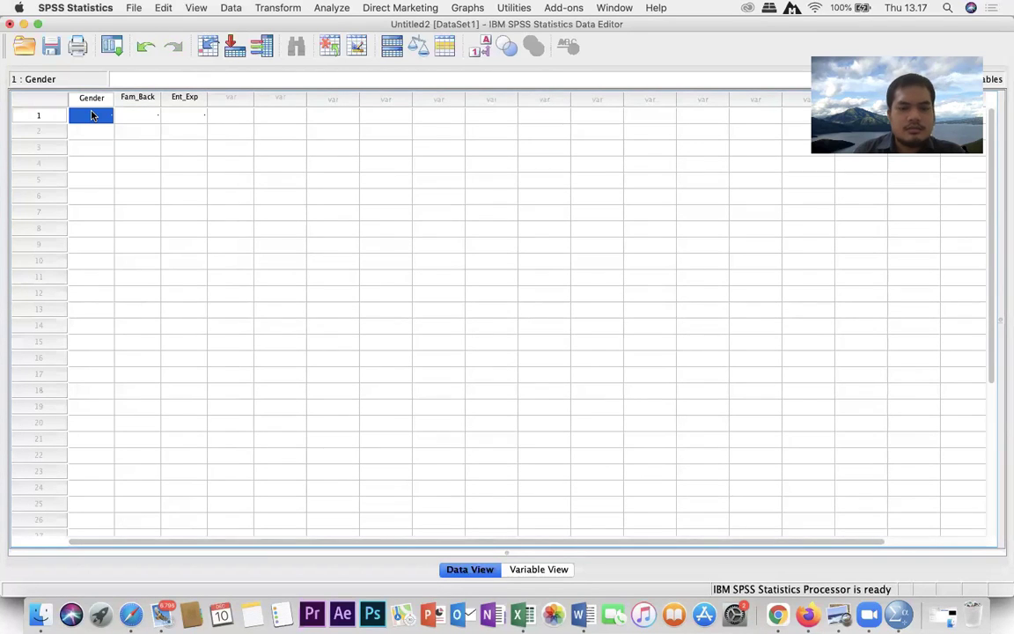
{"action": "key", "text": "super+v"}
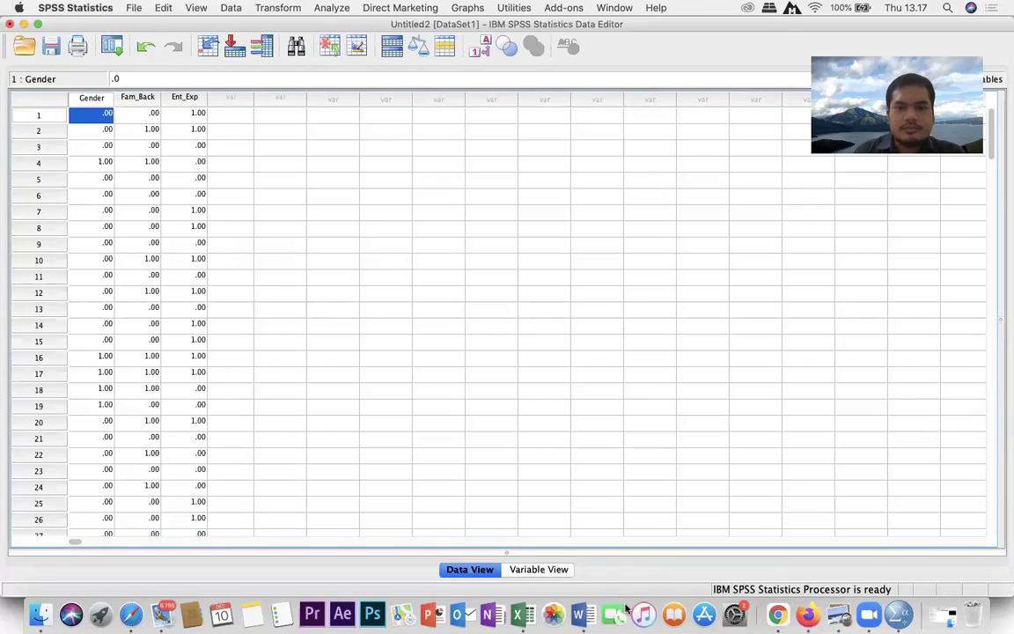
Switch to Excel and copy the Cognitive Component SUM values from cell N3 down to the end of the column
{"action": "left_click", "coordinate": [513, 607]}
{"action": "scroll", "coordinate": [643, 185], "scroll_direction": "up", "scroll_amount": 4}
{"action": "scroll", "coordinate": [644, 185], "scroll_direction": "up", "scroll_amount": 15}
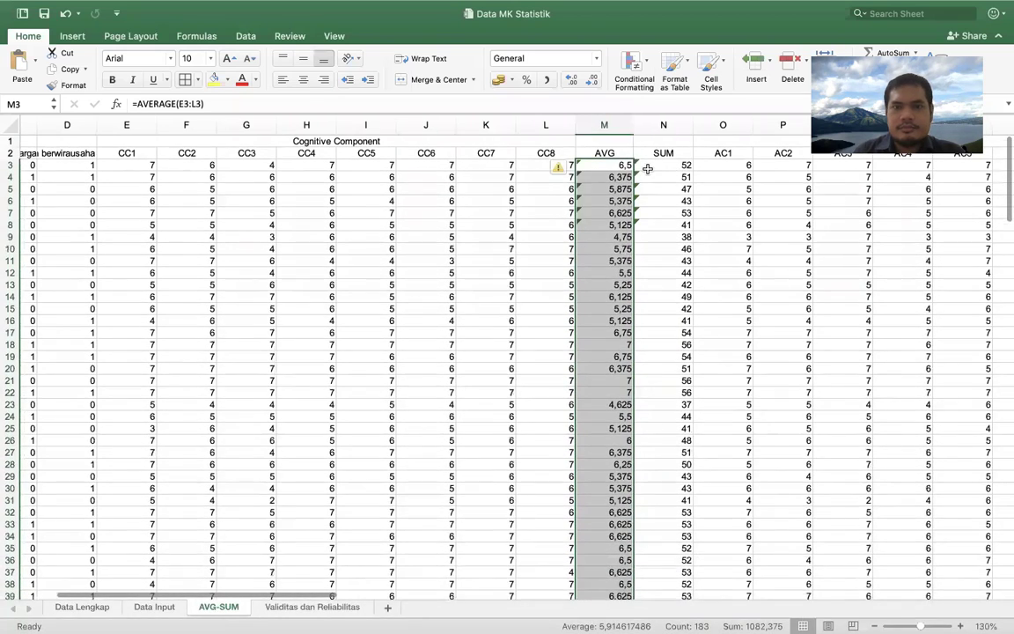
{"action": "left_click", "coordinate": [664, 165]}
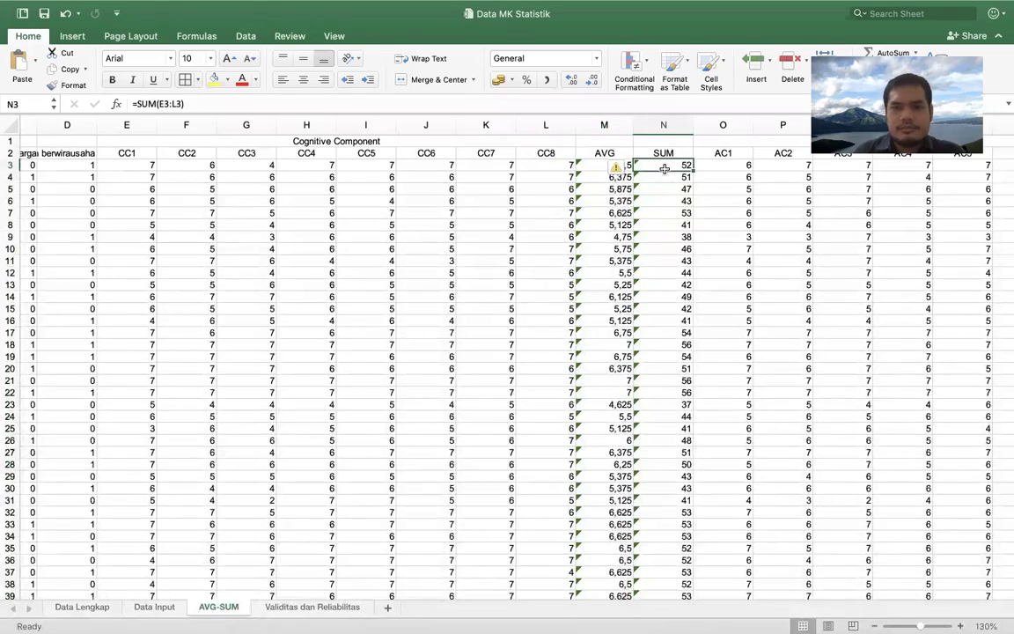
{"action": "key", "text": "super+shift+Down"}
{"action": "key", "text": "super+c"}
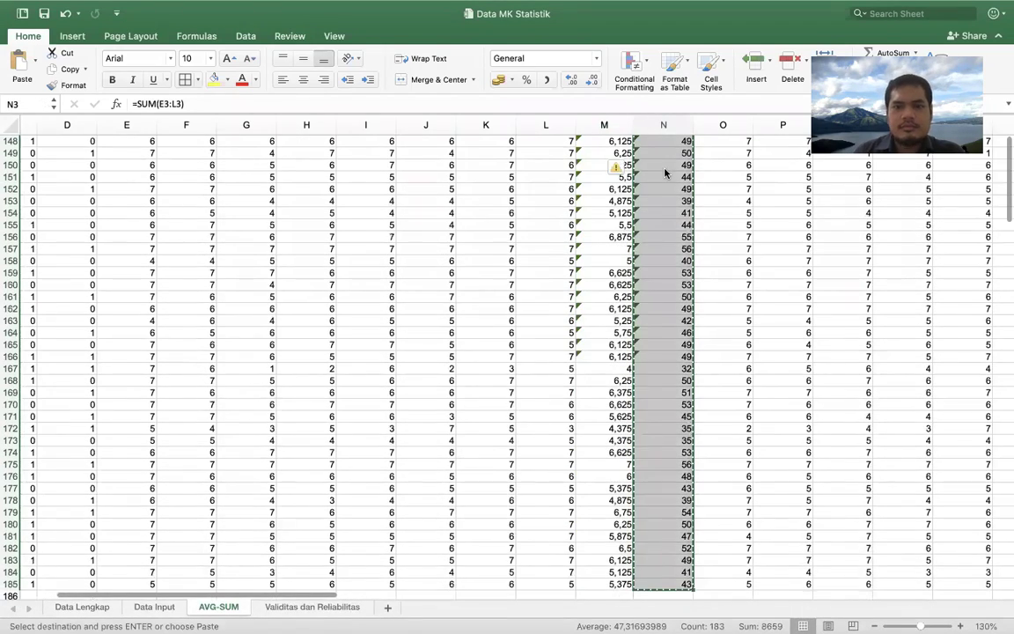
{"action": "scroll", "coordinate": [665, 173], "scroll_direction": "up", "scroll_amount": 15}
Switch to the SPSS dataset, paste the copied sums from row 1 of the column after Ent_Exp, and check they align with the last case
{"action": "key", "text": "ctrl+Up"}
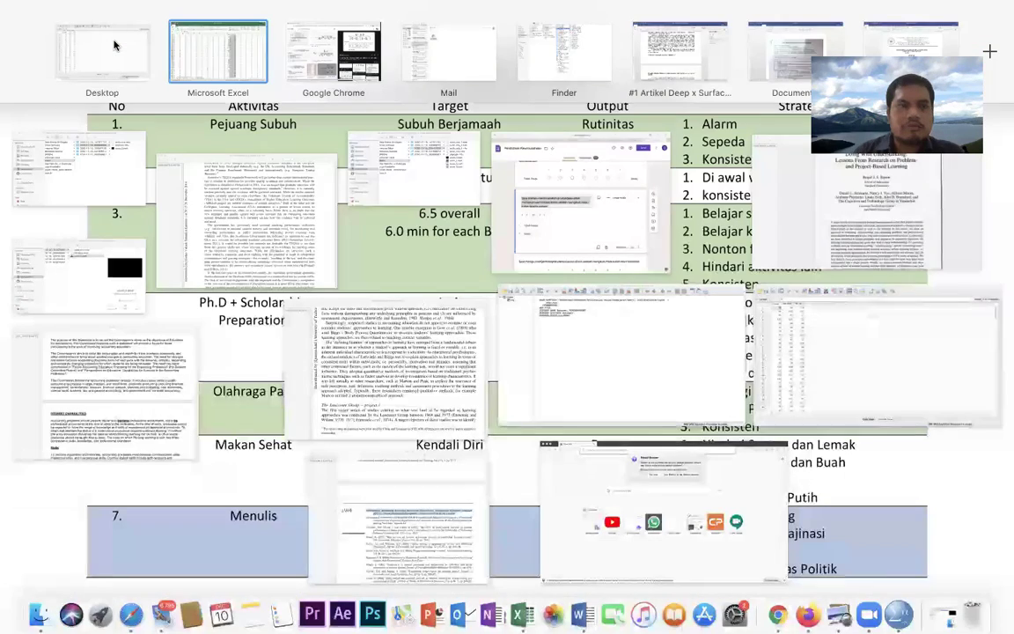
{"action": "left_click", "coordinate": [224, 118]}
{"action": "left_click", "coordinate": [227, 115]}
{"action": "key", "text": "super+v"}
{"action": "scroll", "coordinate": [251, 301], "scroll_direction": "down", "scroll_amount": 20}
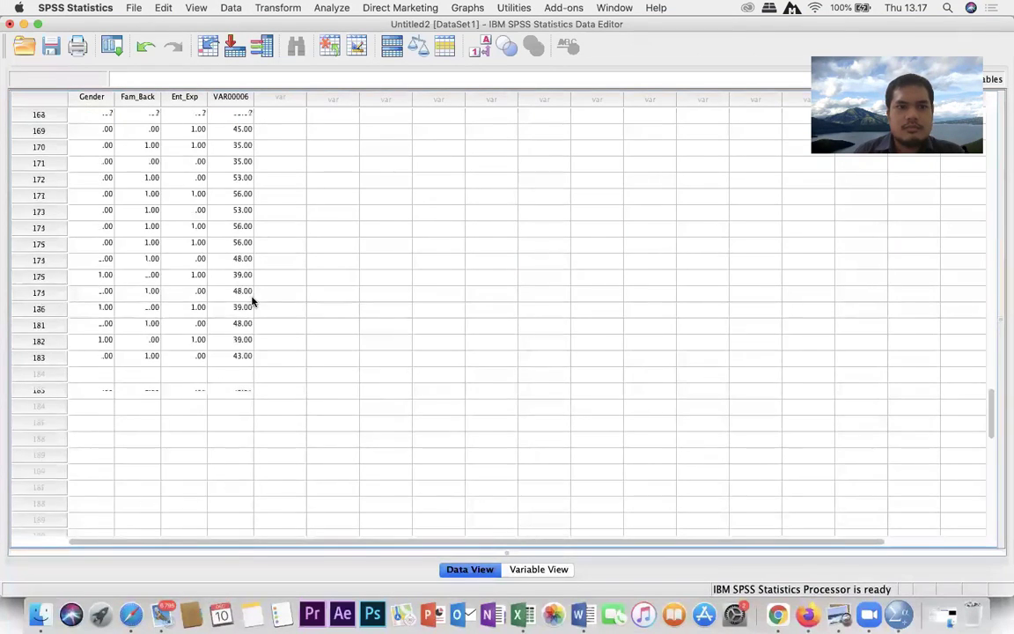
{"action": "scroll", "coordinate": [251, 302], "scroll_direction": "up", "scroll_amount": 20}
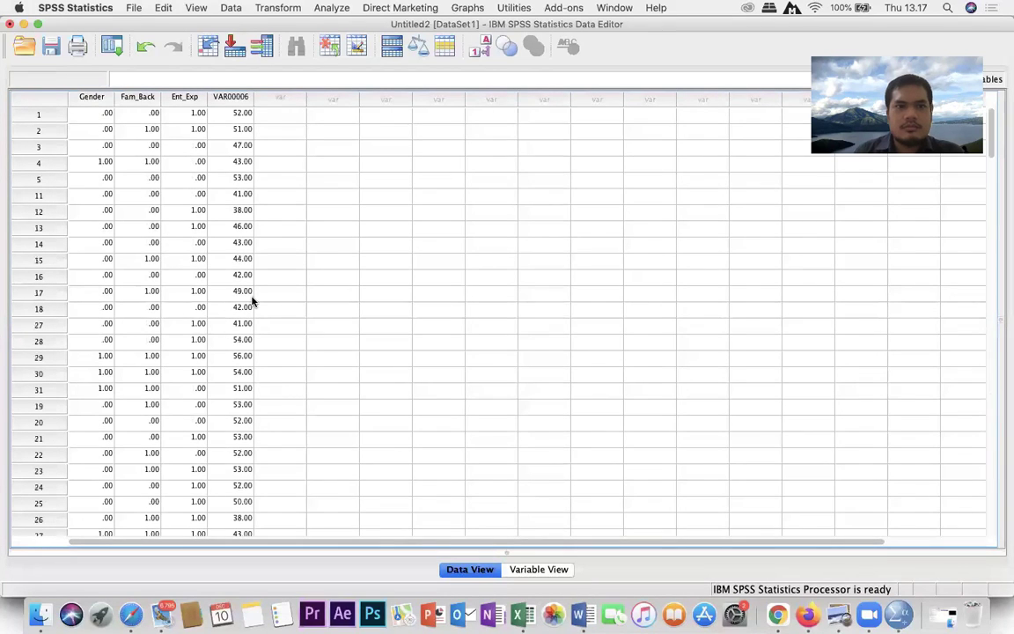
Switch to Excel and copy the Affective Component SUM values from cell X3 down to the end of the column
{"action": "key", "text": "ctrl+Up"}
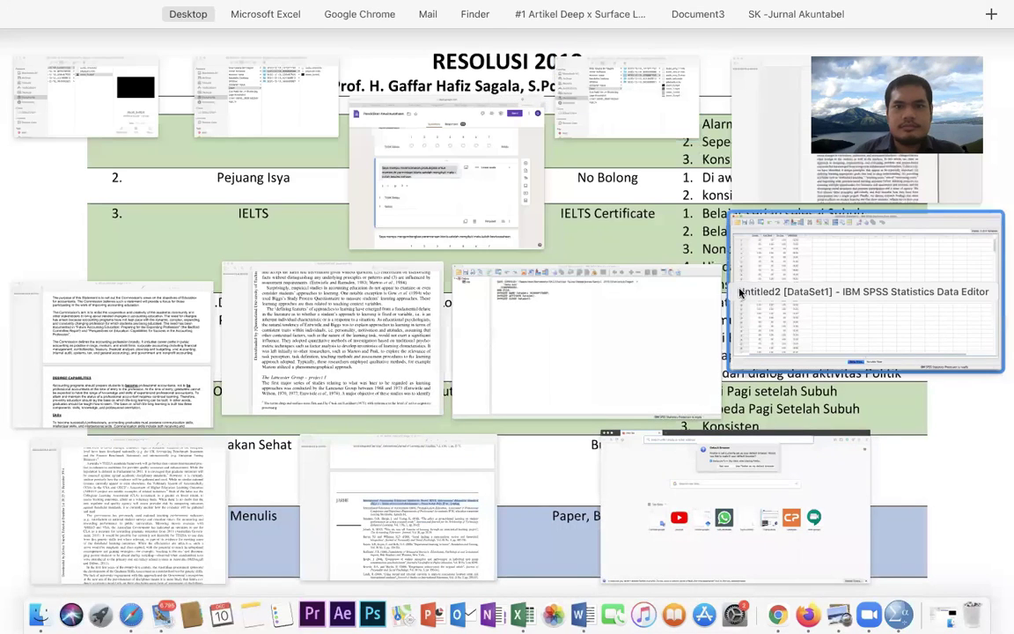
{"action": "left_click", "coordinate": [484, 607]}
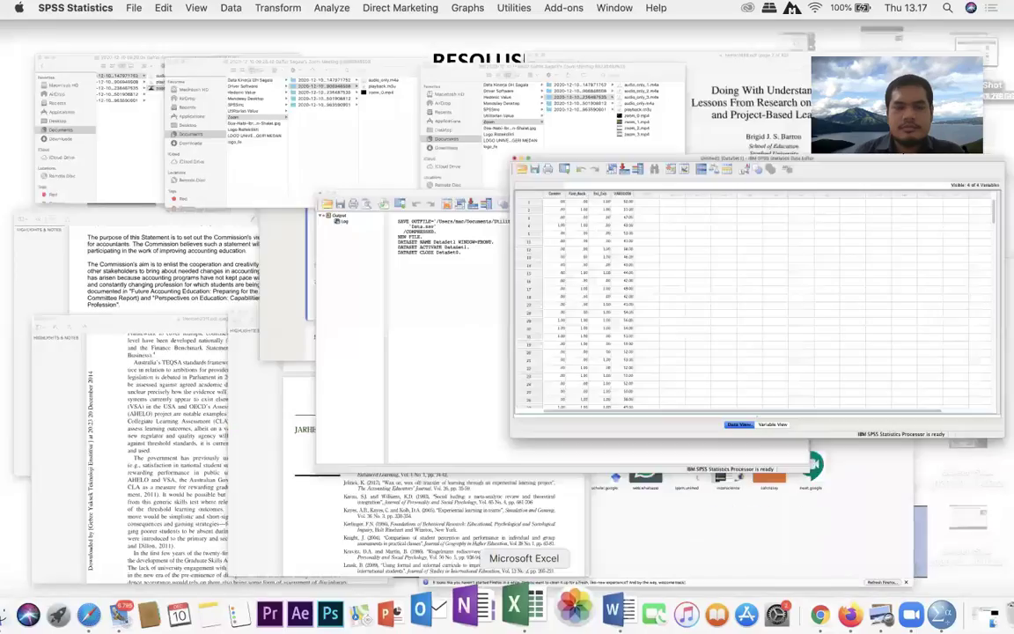
{"action": "scroll", "coordinate": [594, 354], "scroll_direction": "up", "scroll_amount": 20}
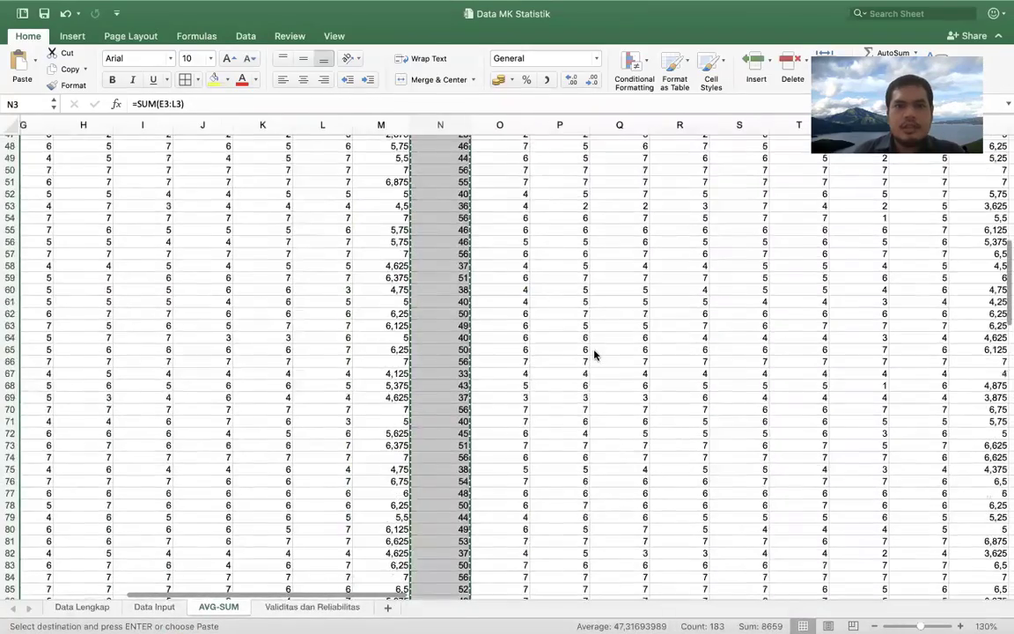
{"action": "scroll", "coordinate": [594, 354], "scroll_direction": "right", "scroll_amount": 5}
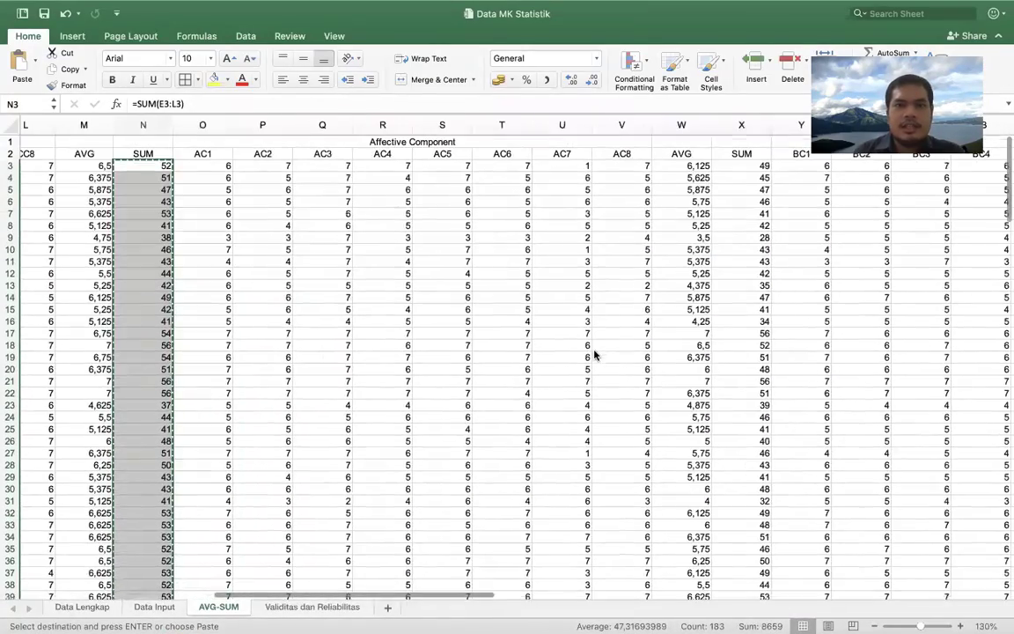
{"action": "left_click", "coordinate": [758, 165]}
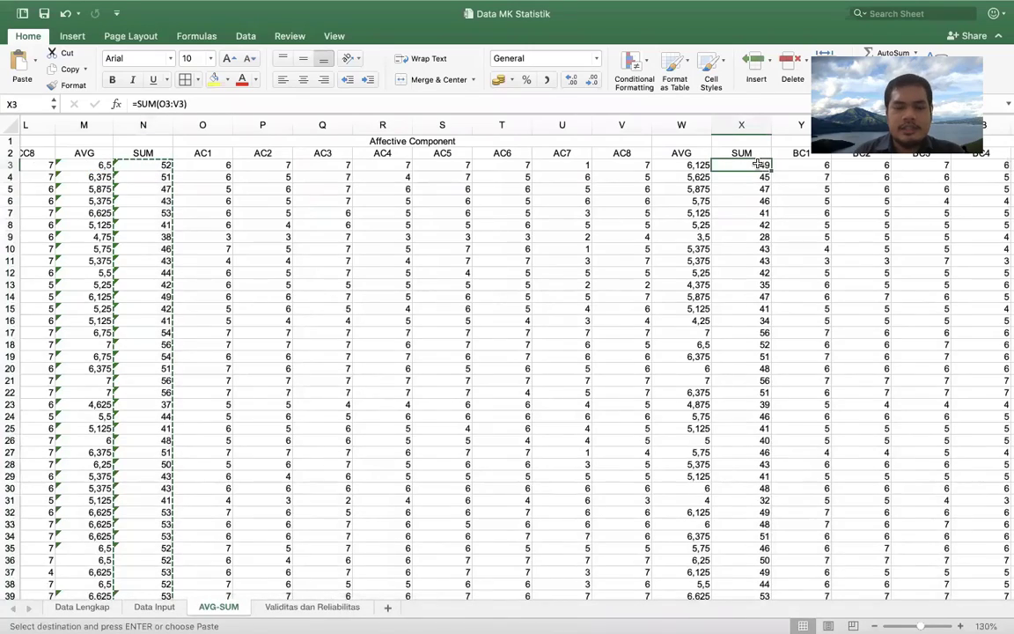
{"action": "key", "text": "ctrl+shift+Down"}
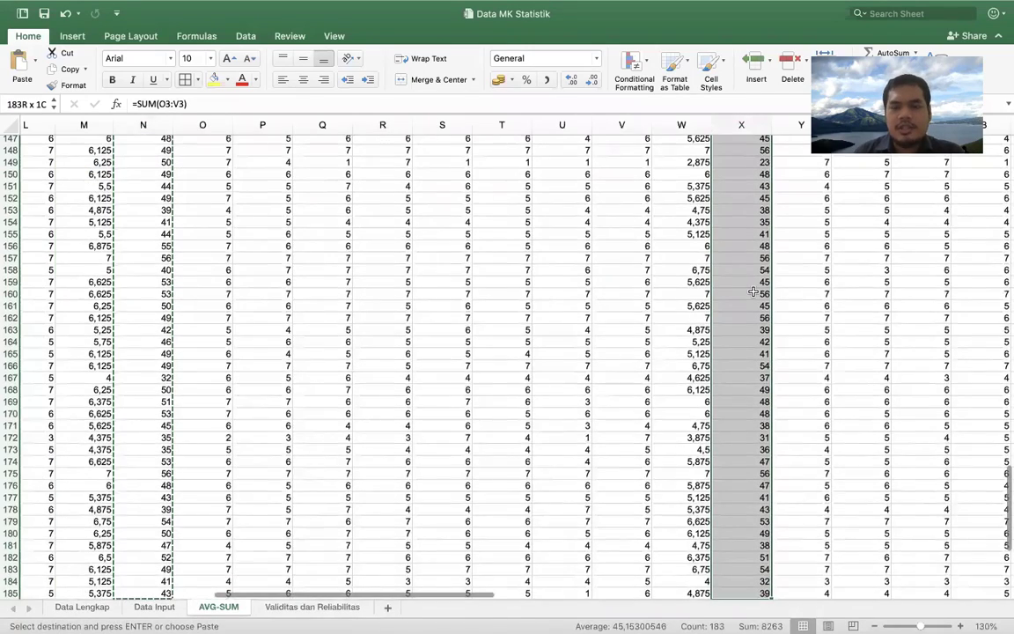
{"action": "scroll", "coordinate": [754, 290], "scroll_direction": "down", "scroll_amount": 5}
{"action": "scroll", "coordinate": [754, 290], "scroll_direction": "up", "scroll_amount": 20}
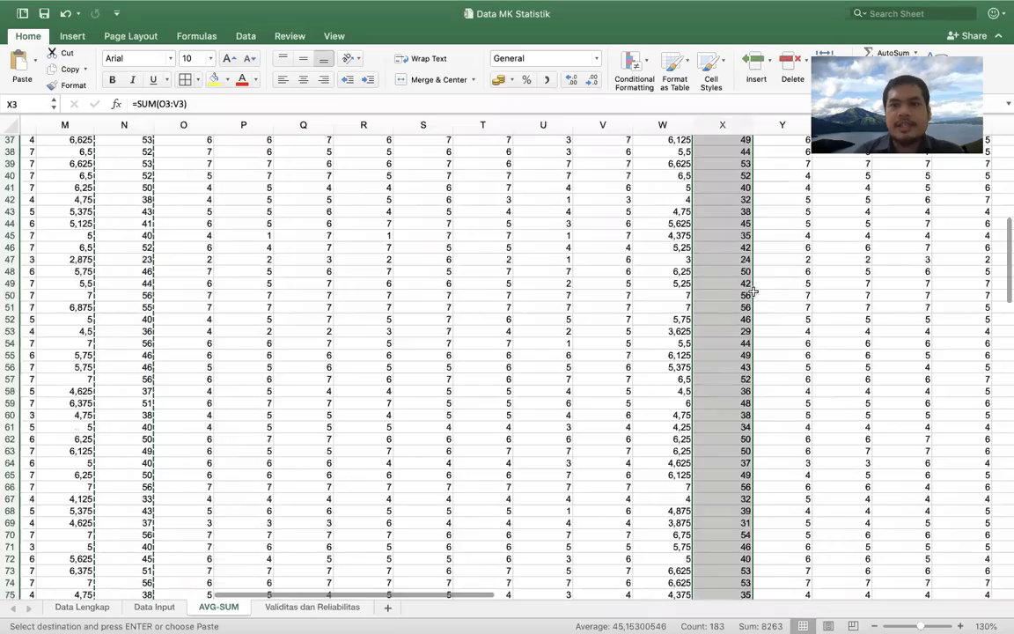
{"action": "scroll", "coordinate": [754, 291], "scroll_direction": "down", "scroll_amount": 20}
{"action": "scroll", "coordinate": [754, 291], "scroll_direction": "right", "scroll_amount": 3}
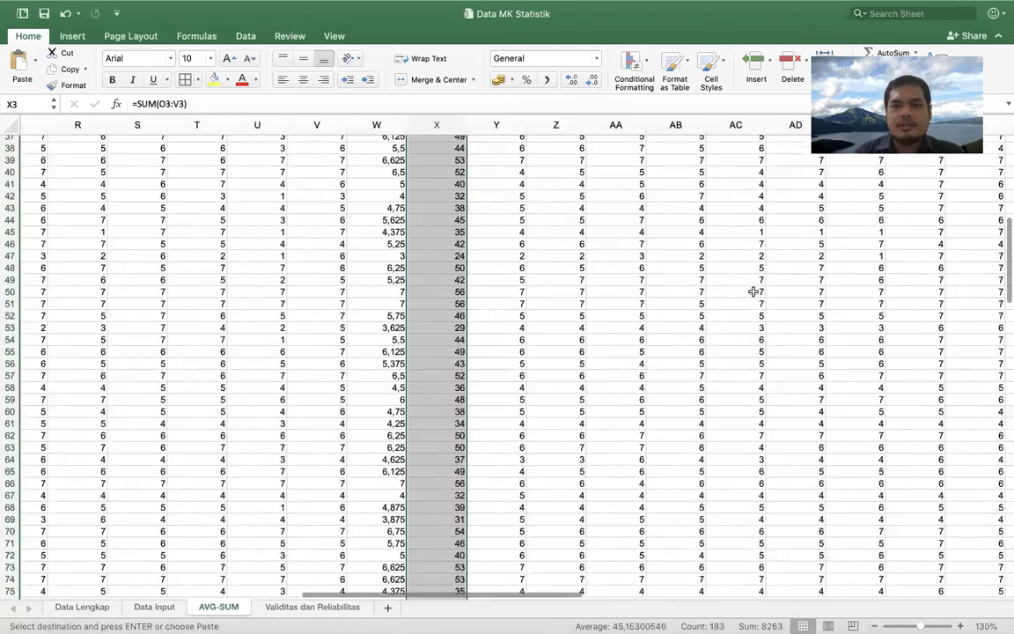
{"action": "scroll", "coordinate": [754, 290], "scroll_direction": "down", "scroll_amount": 20}
{"action": "scroll", "coordinate": [754, 290], "scroll_direction": "right", "scroll_amount": 2}
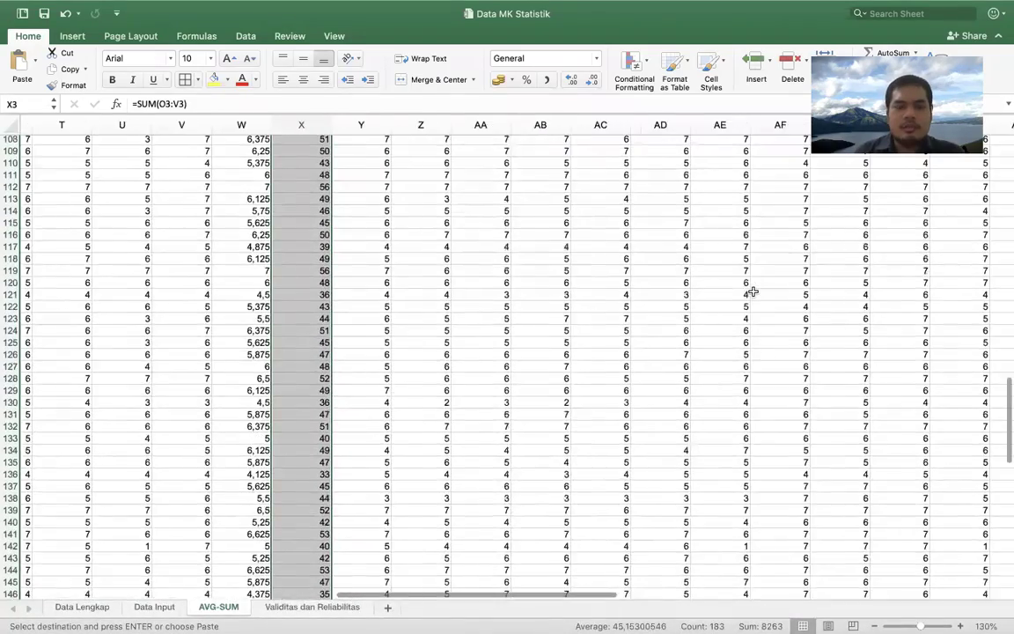
{"action": "scroll", "coordinate": [754, 291], "scroll_direction": "down", "scroll_amount": 11}
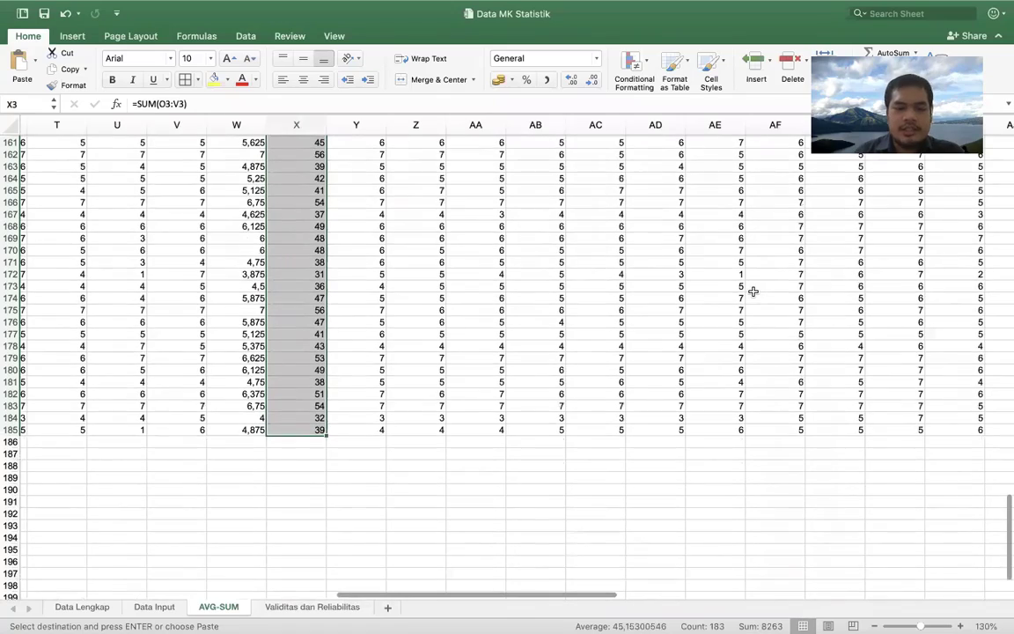
{"action": "scroll", "coordinate": [754, 291], "scroll_direction": "up", "scroll_amount": 20}
Switch to the SPSS dataset and paste the Affective Component sums from row 1 of the empty column after VAR00006
{"action": "key", "text": "ctrl+Up"}
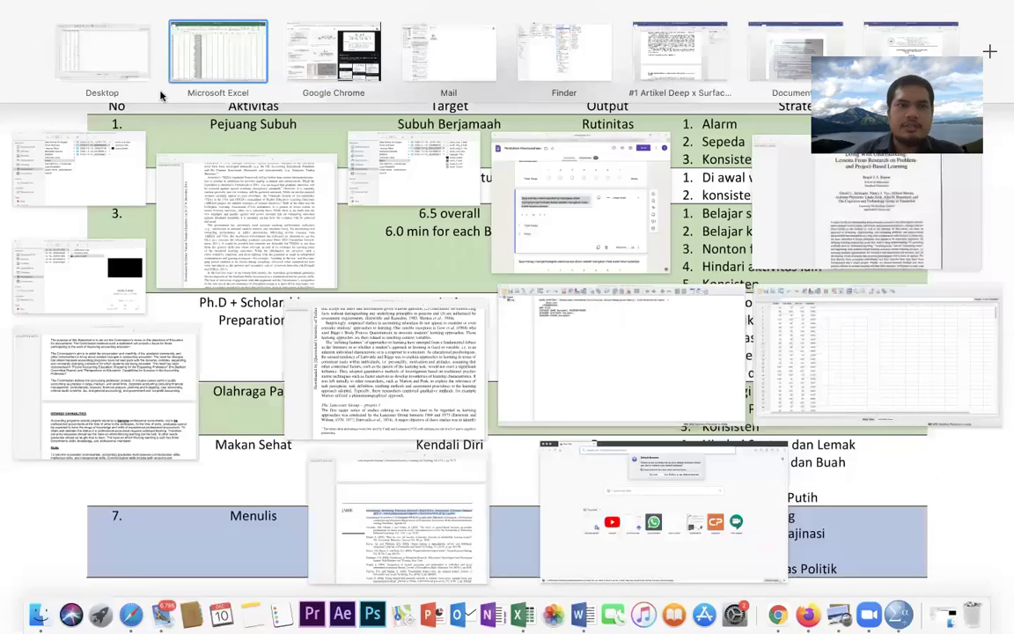
{"action": "left_click", "coordinate": [101, 40]}
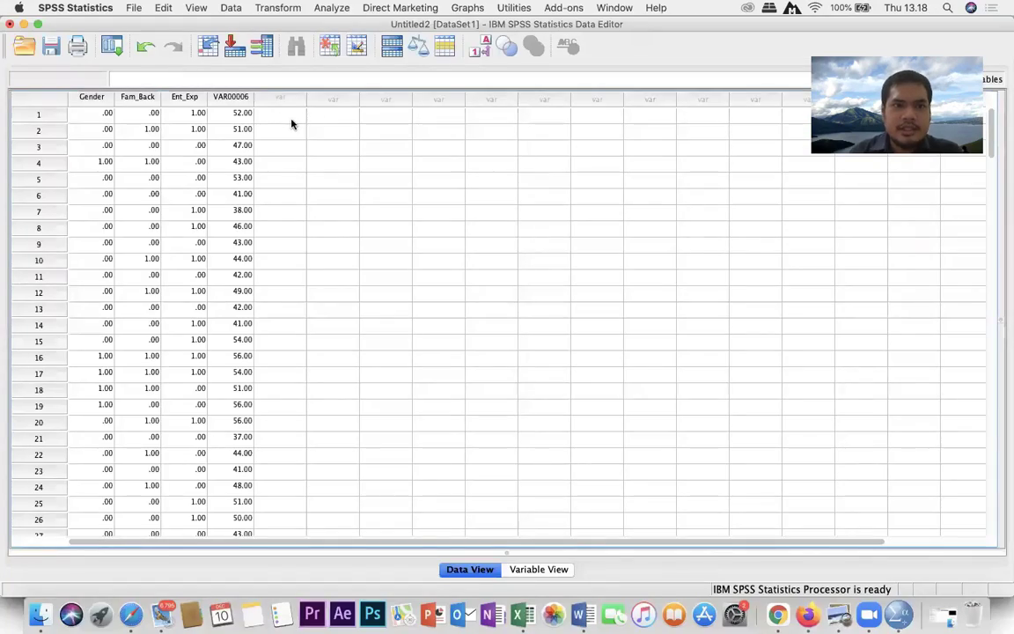
{"action": "key", "text": "super+v"}
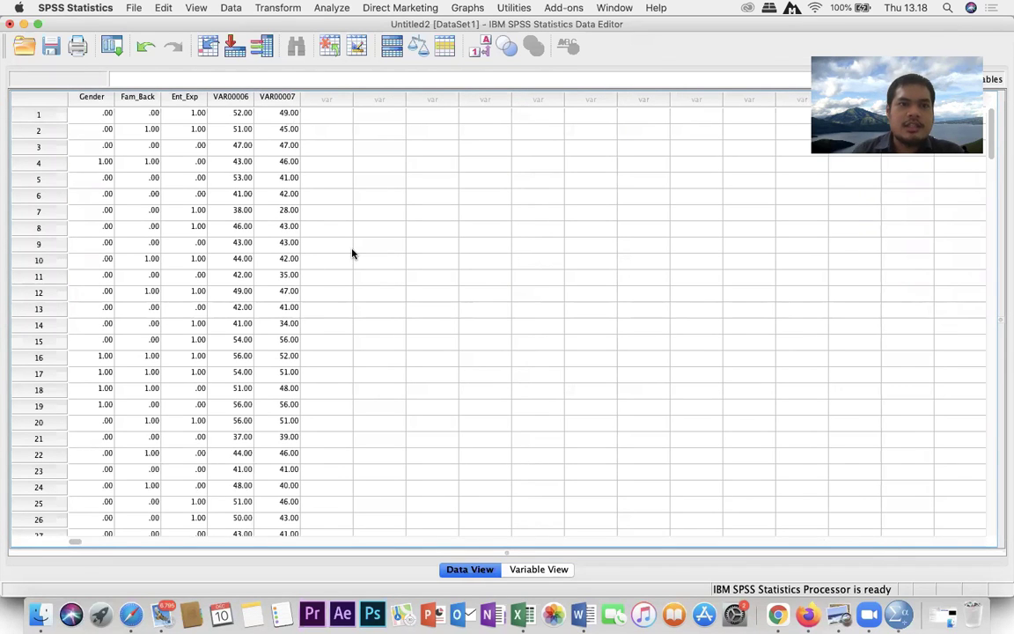
Switch to Excel and copy the Behavioral Component SUM values from cell AK3 down to the end of the column
{"action": "key", "text": "ctrl+Up"}
{"action": "mouse_move", "coordinate": [362, 11]}
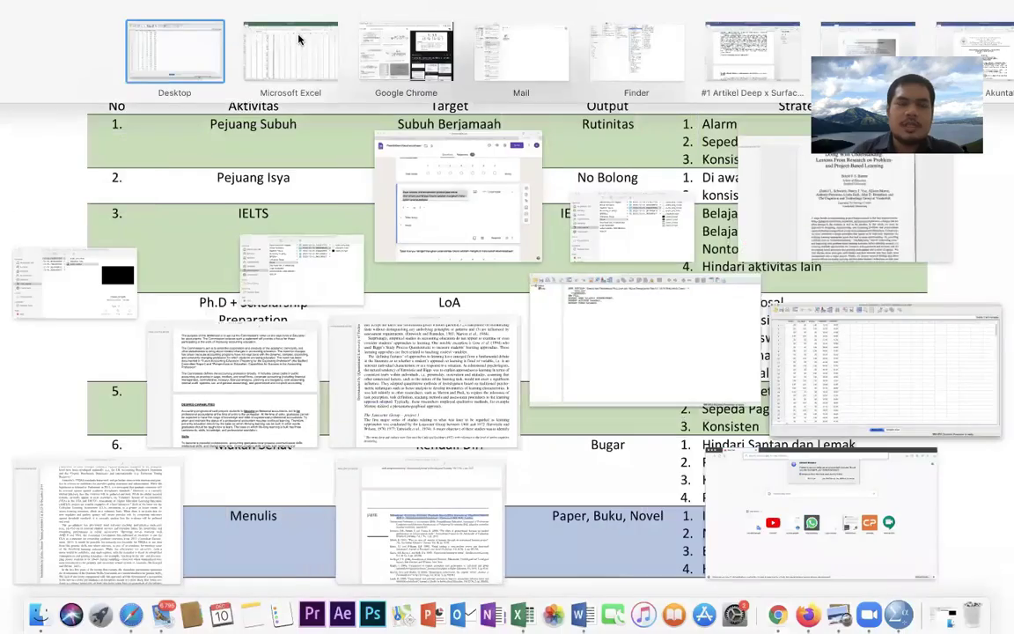
{"action": "left_click", "coordinate": [272, 40]}
{"action": "scroll", "coordinate": [447, 228], "scroll_direction": "right", "scroll_amount": 5}
{"action": "scroll", "coordinate": [447, 228], "scroll_direction": "up", "scroll_amount": 15}
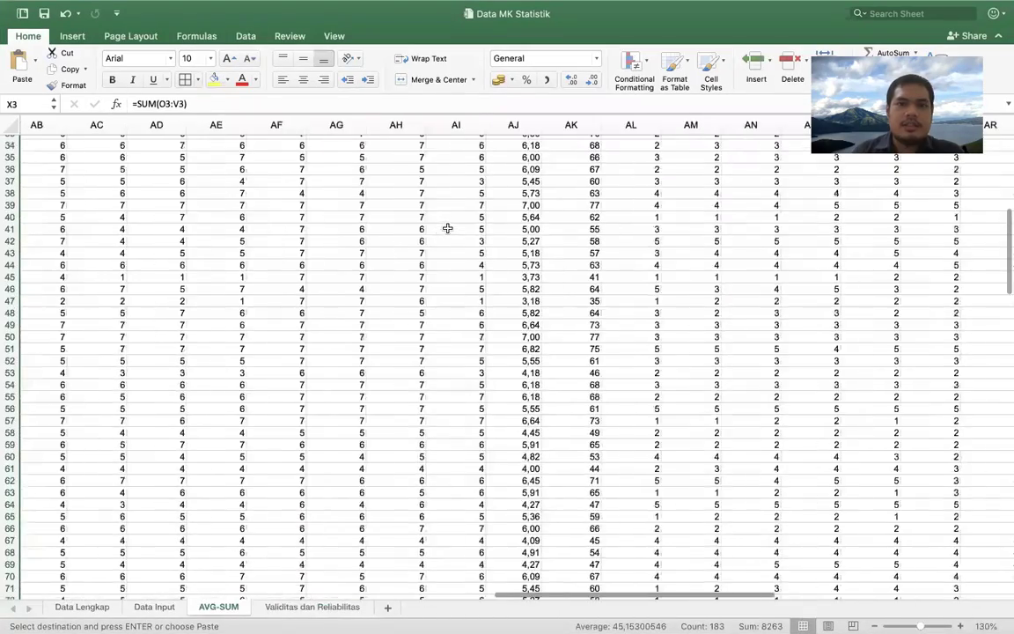
{"action": "left_click", "coordinate": [490, 166]}
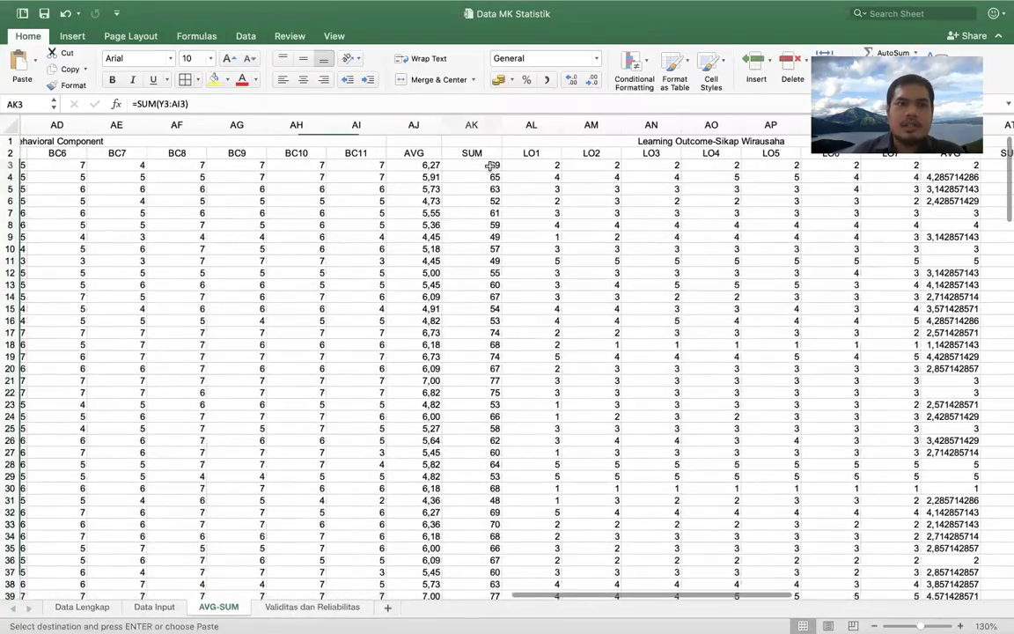
{"action": "key", "text": "super+shift+Down"}
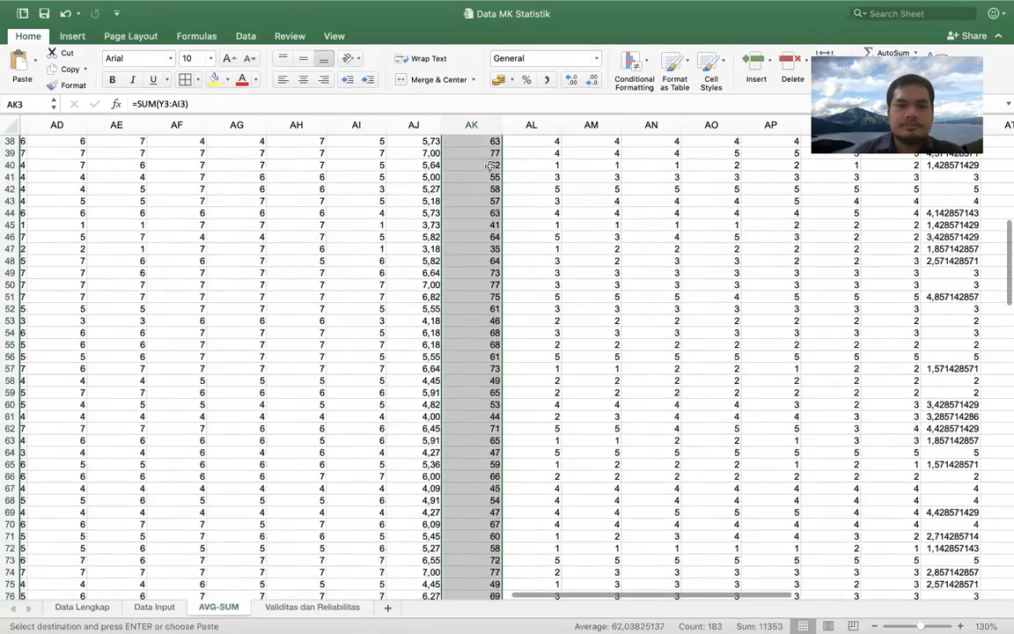
{"action": "scroll", "coordinate": [480, 256], "scroll_direction": "down", "scroll_amount": 20}
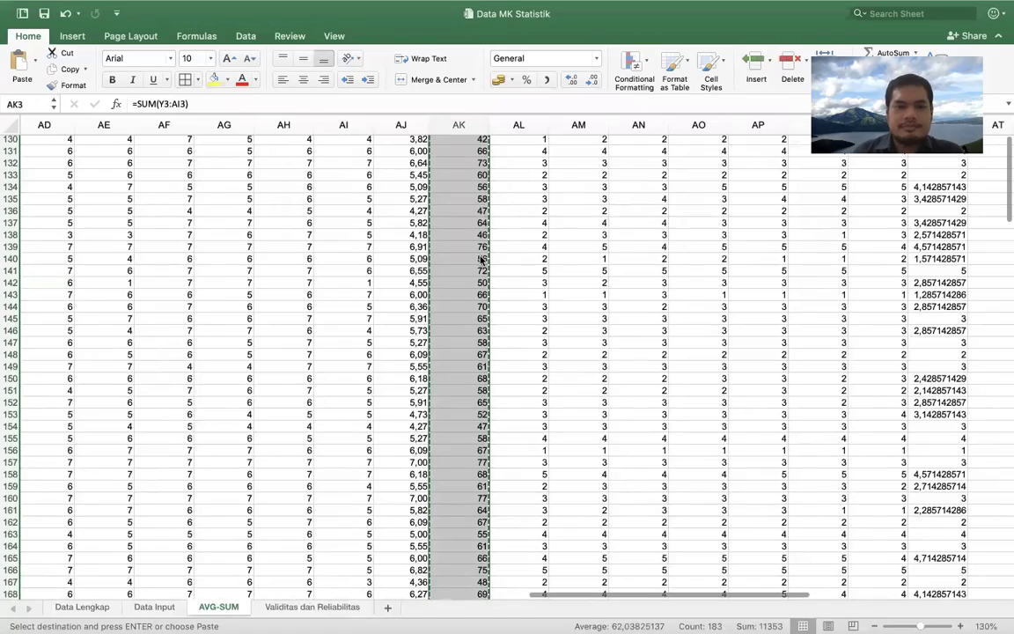
Switch to the SPSS dataset and paste the Behavioral Component sums from row 1 of the empty column after VAR00007
{"action": "key", "text": "ctrl+Up"}
{"action": "left_click", "coordinate": [124, 50]}
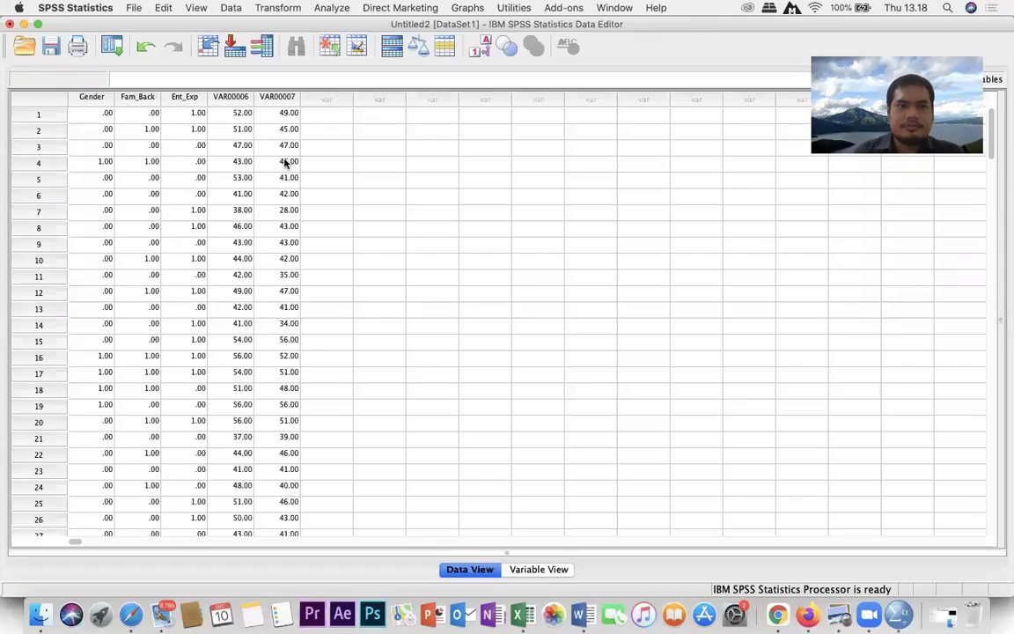
{"action": "left_click", "coordinate": [334, 116]}
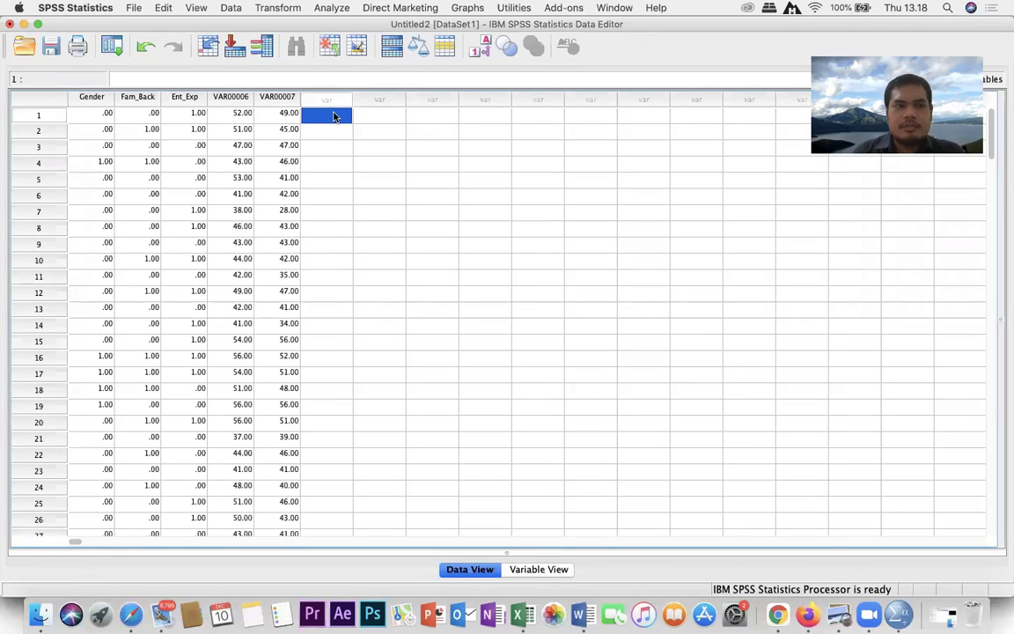
{"action": "key", "text": "super+v"}
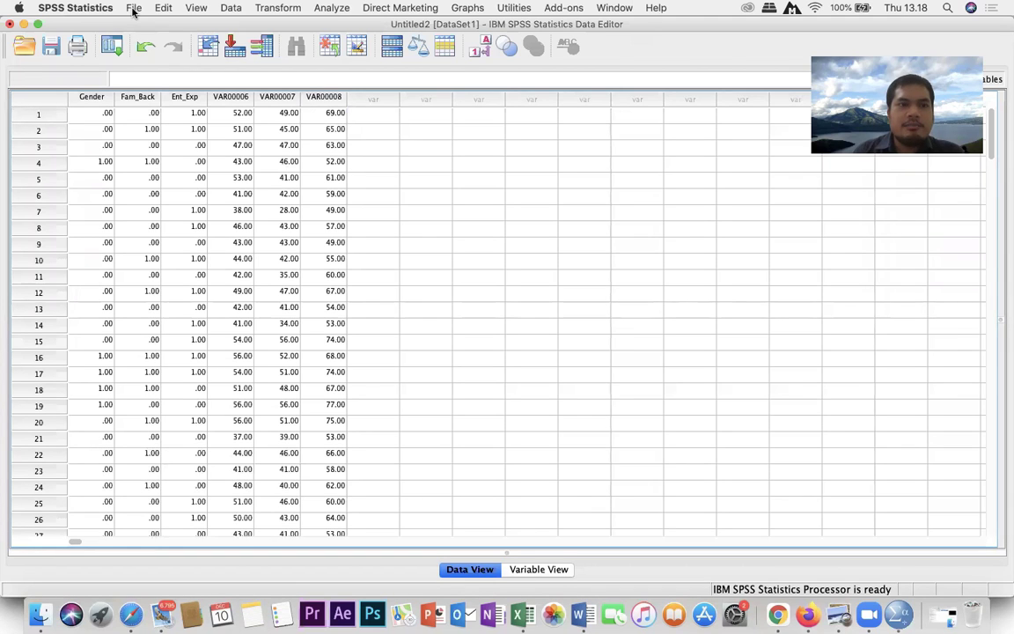
{"action": "left_click", "coordinate": [133, 7]}
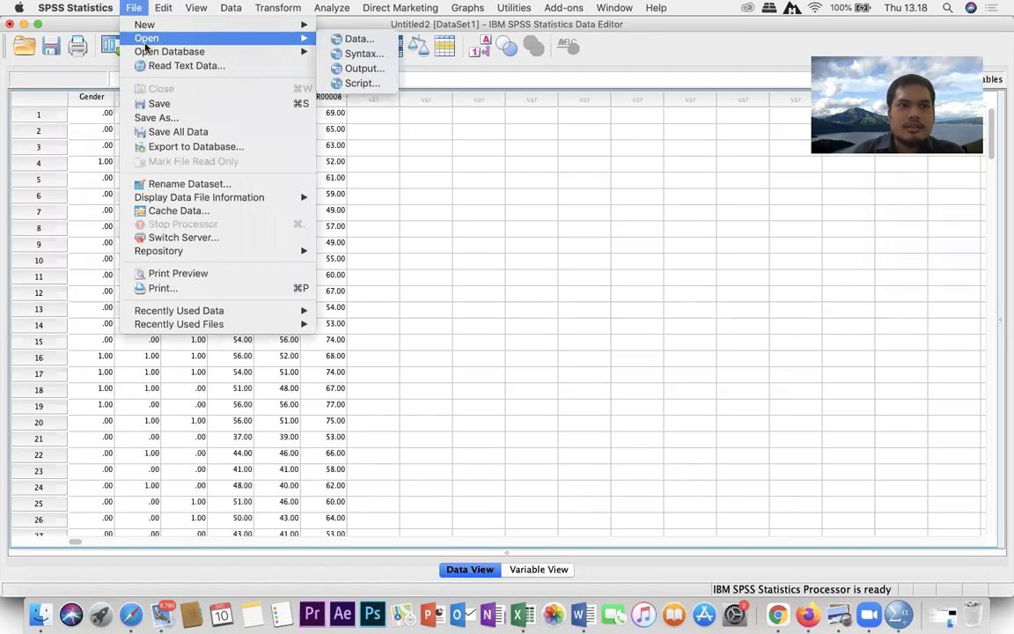
{"action": "mouse_move", "coordinate": [148, 56]}
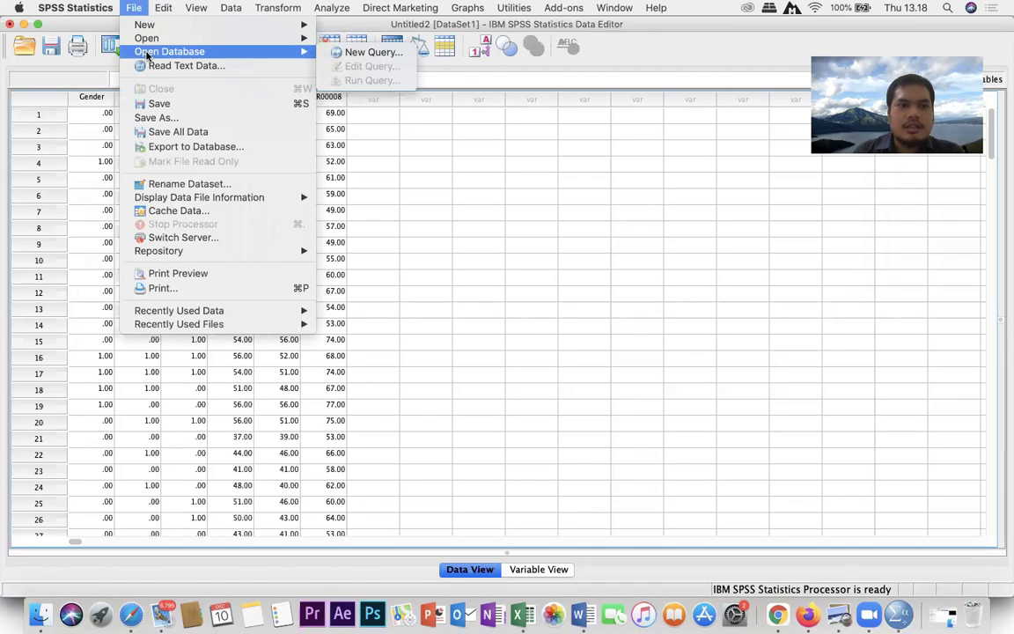
{"action": "left_click", "coordinate": [443, 212]}
Switch to Excel and copy the Learning Outcome-Sikap Wirausaha SUM values from cell AT3 down to the end of the column
{"action": "key", "text": "ctrl+Up"}
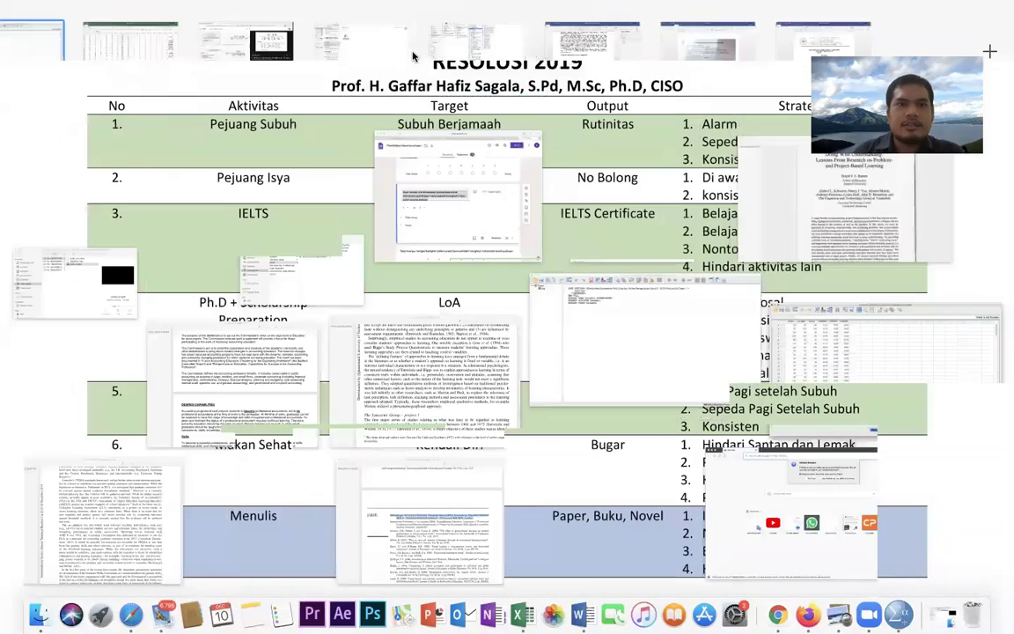
{"action": "left_click", "coordinate": [156, 45]}
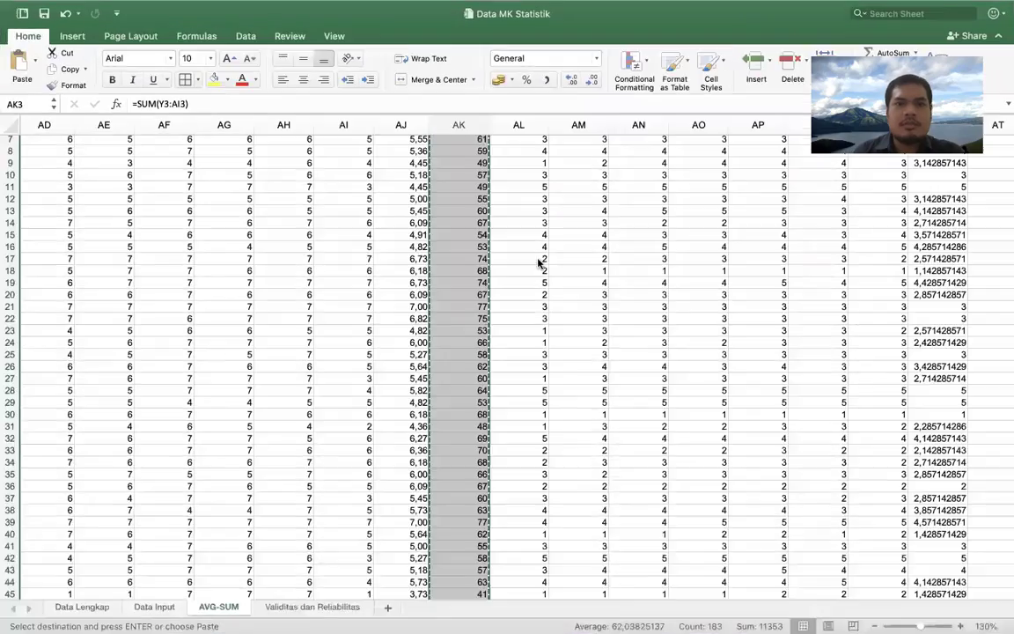
{"action": "scroll", "coordinate": [539, 262], "scroll_direction": "up", "scroll_amount": 3}
{"action": "scroll", "coordinate": [519, 247], "scroll_direction": "right", "scroll_amount": 10}
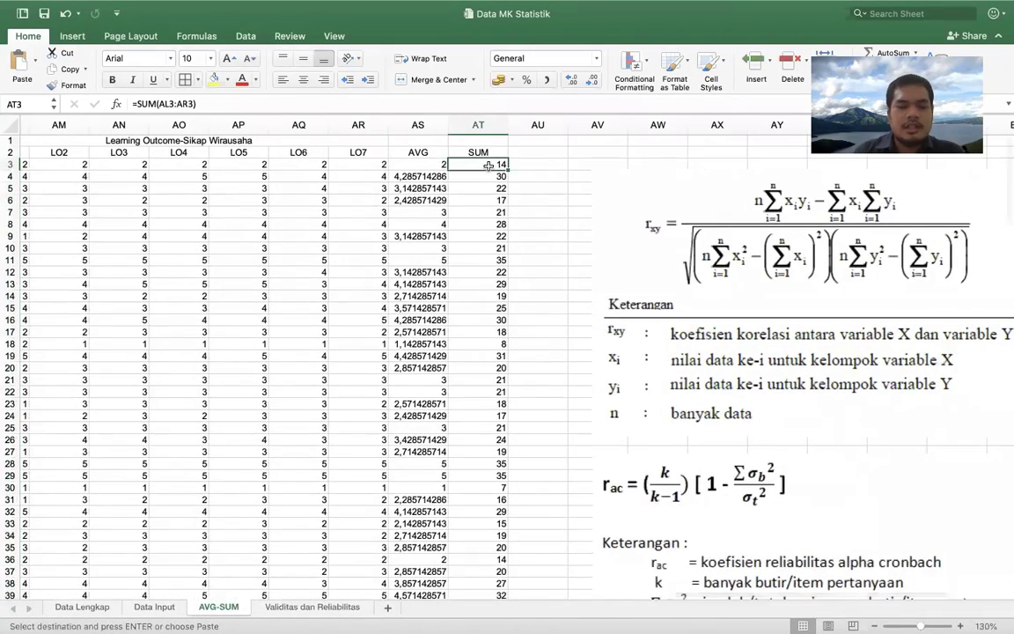
{"action": "key", "text": "ctrl+shift+Down"}
{"action": "scroll", "coordinate": [514, 328], "scroll_direction": "down", "scroll_amount": 20}
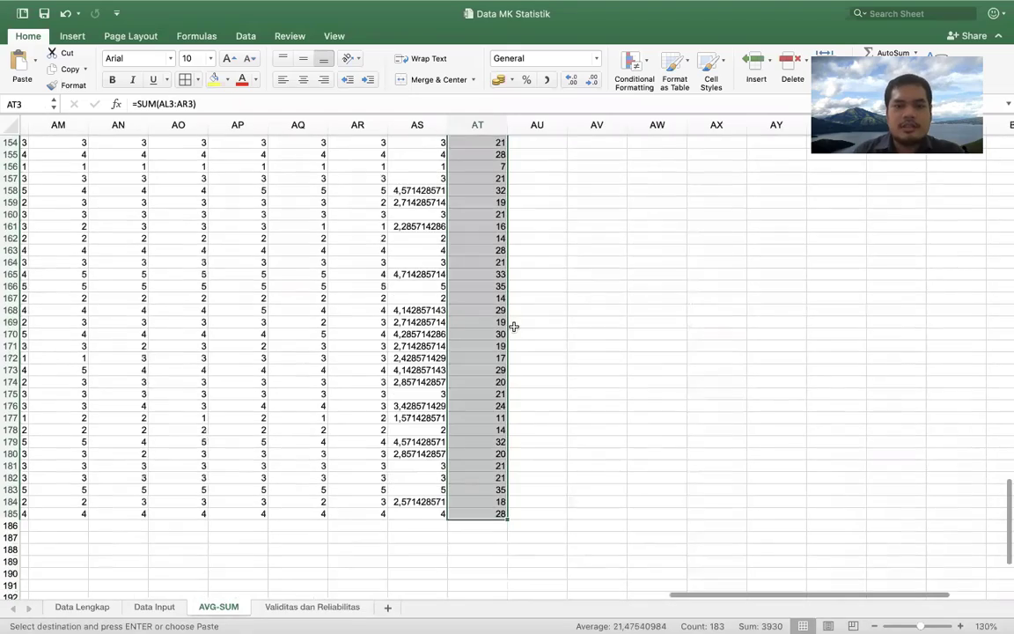
{"action": "scroll", "coordinate": [514, 328], "scroll_direction": "up", "scroll_amount": 20}
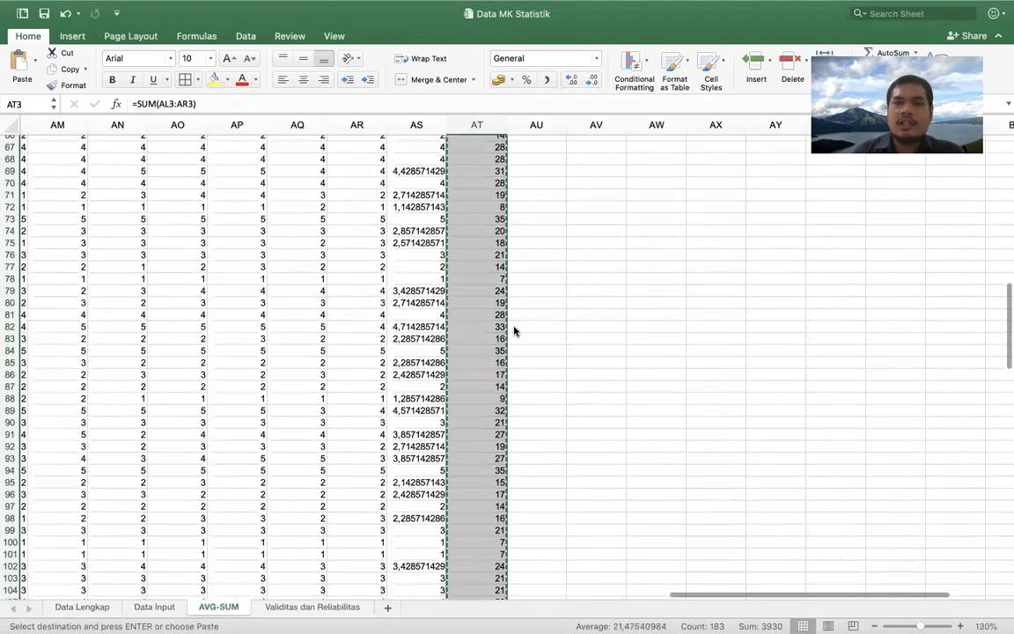
Switch to the SPSS dataset and select the row 1 cell of the empty column after VAR00008 for the Learning Outcome sums
{"action": "key", "text": "ctrl+Up"}
{"action": "left_click", "coordinate": [871, 352]}
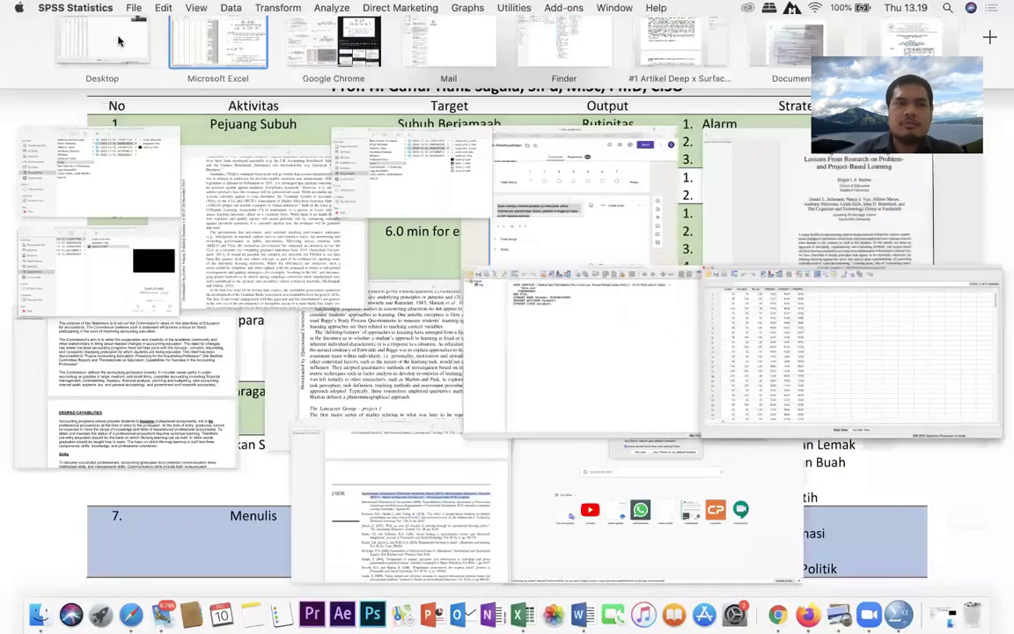
{"action": "left_click", "coordinate": [373, 115]}
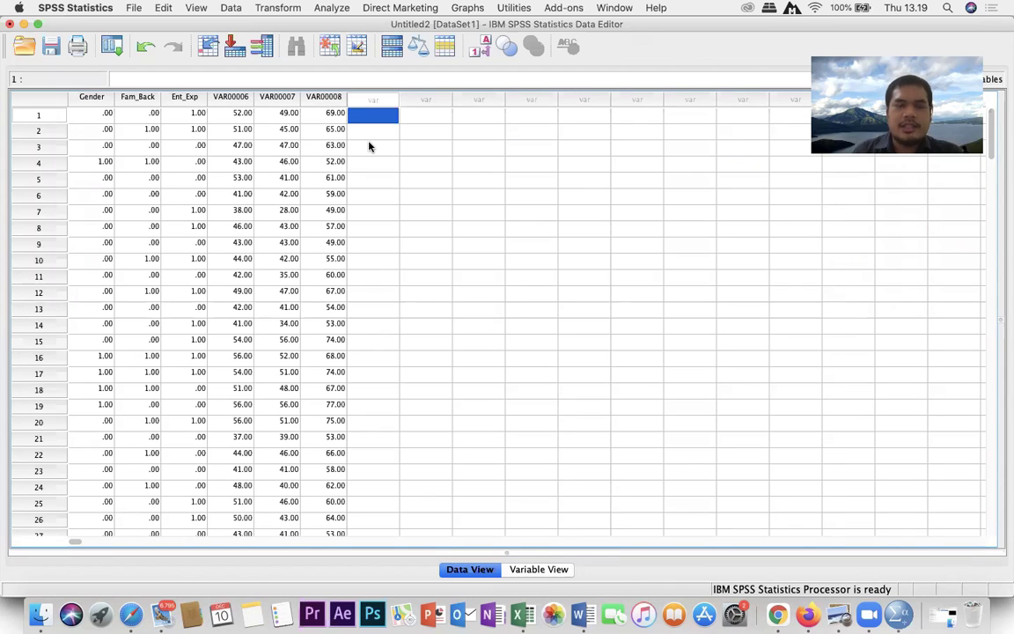
{"action": "scroll", "coordinate": [369, 211], "scroll_direction": "down", "scroll_amount": 5}
{"action": "scroll", "coordinate": [369, 210], "scroll_direction": "up", "scroll_amount": 5}
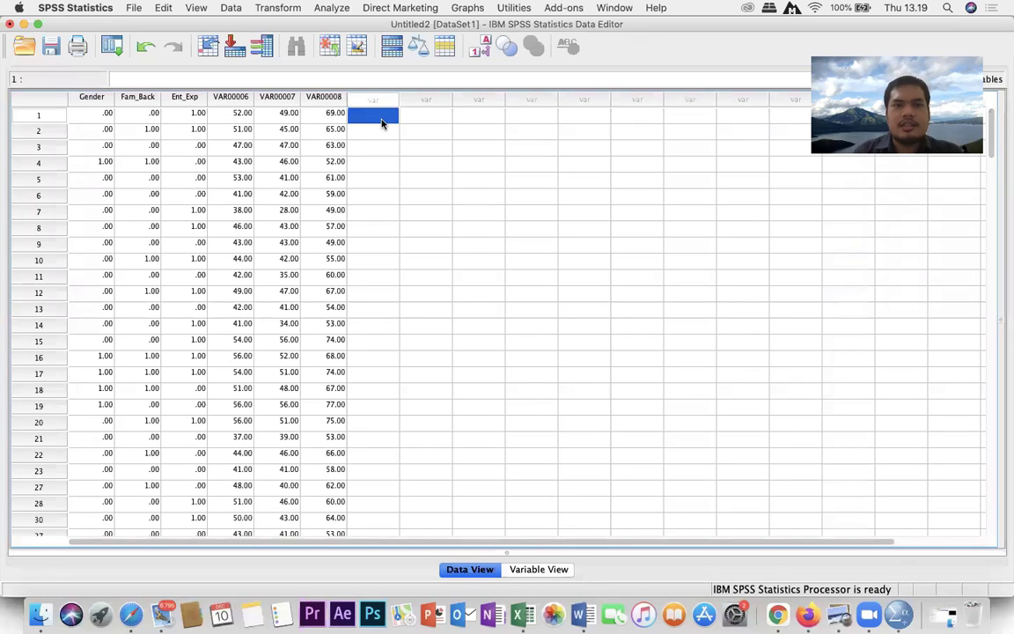
{"action": "left_click", "coordinate": [383, 162]}
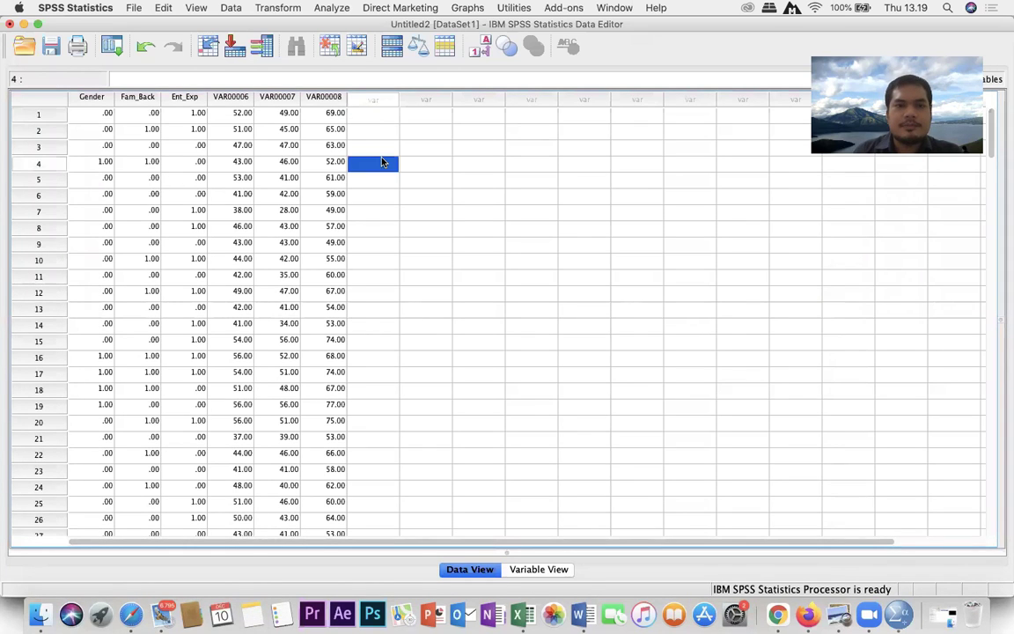
{"action": "left_click", "coordinate": [376, 112]}
{"action": "key", "text": "ctrl+Up"}
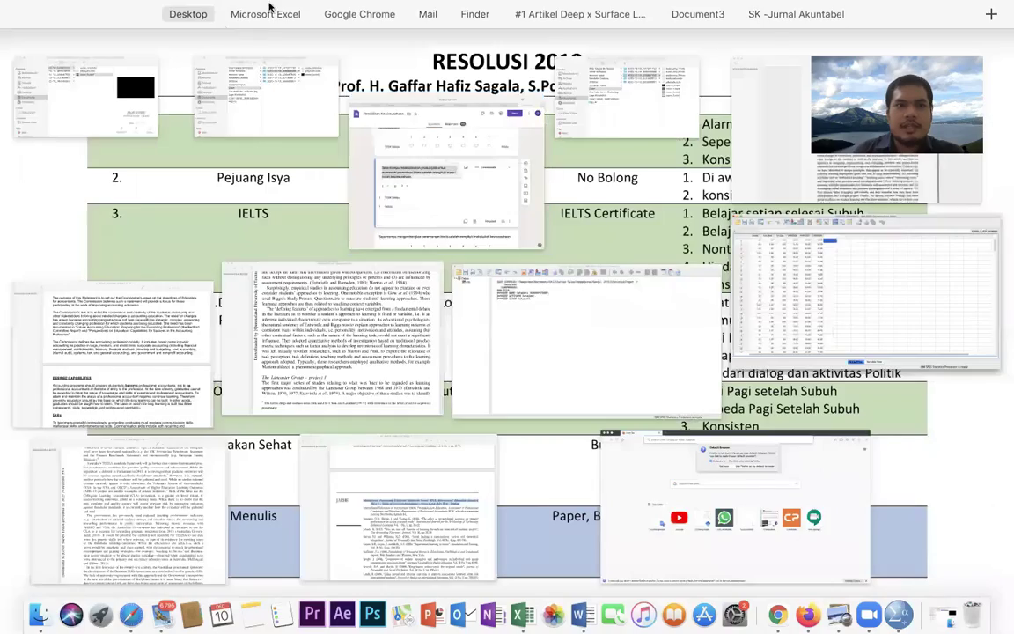
{"action": "left_click", "coordinate": [139, 39]}
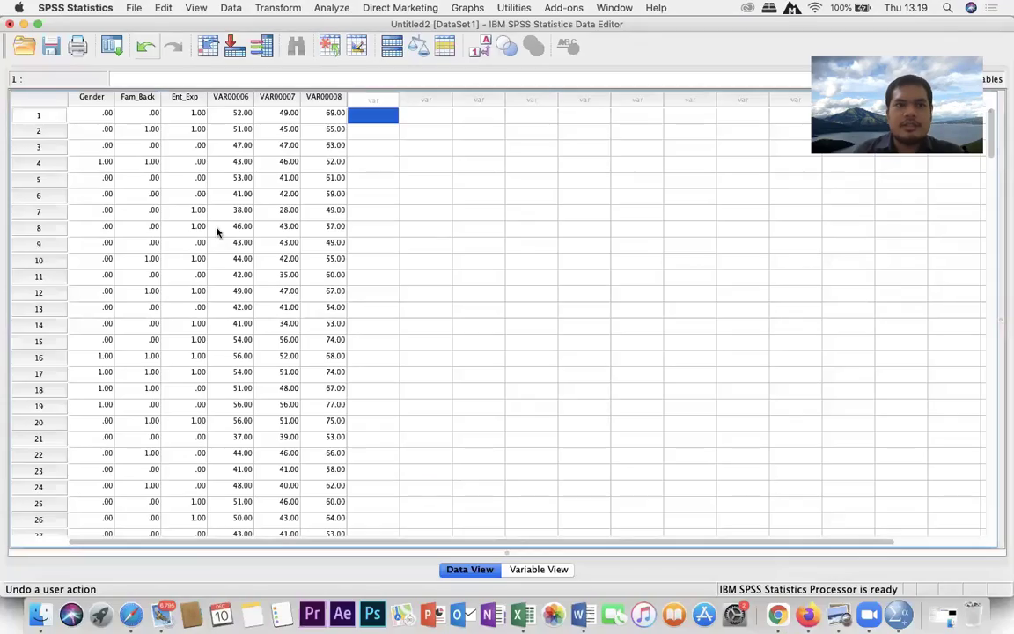
{"action": "key", "text": "ctrl+Up"}
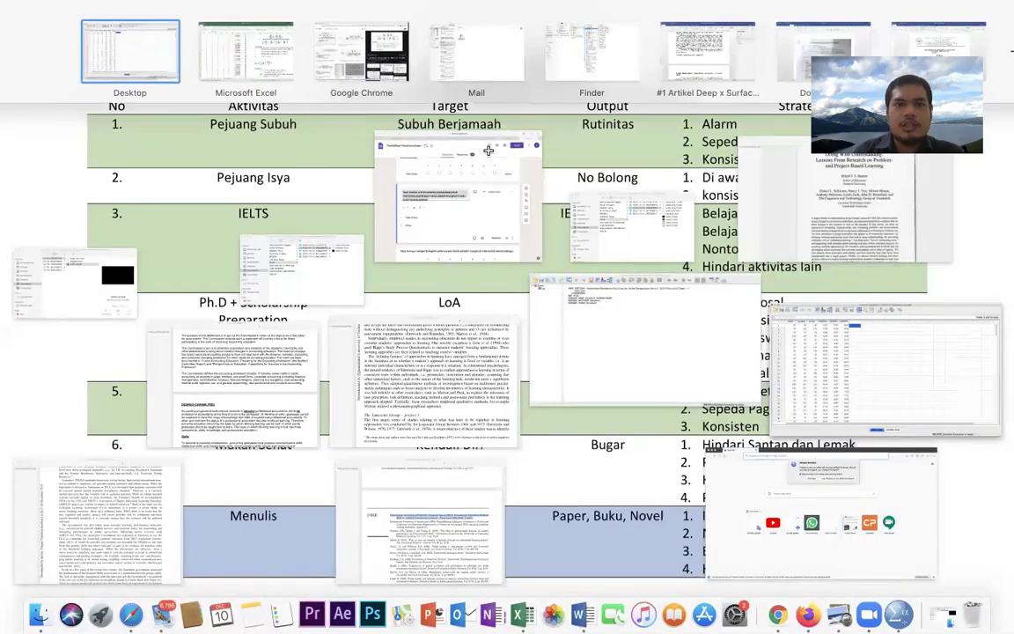
{"action": "left_click", "coordinate": [268, 49]}
{"action": "key", "text": "ctrl+Up"}
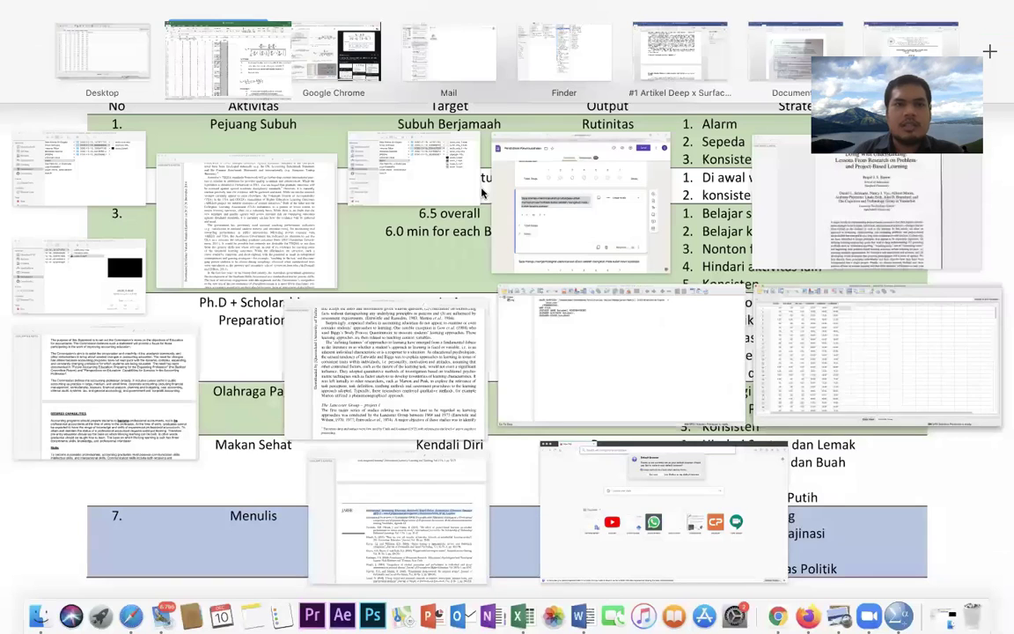
{"action": "left_click", "coordinate": [373, 109]}
{"action": "left_click", "coordinate": [372, 115]}
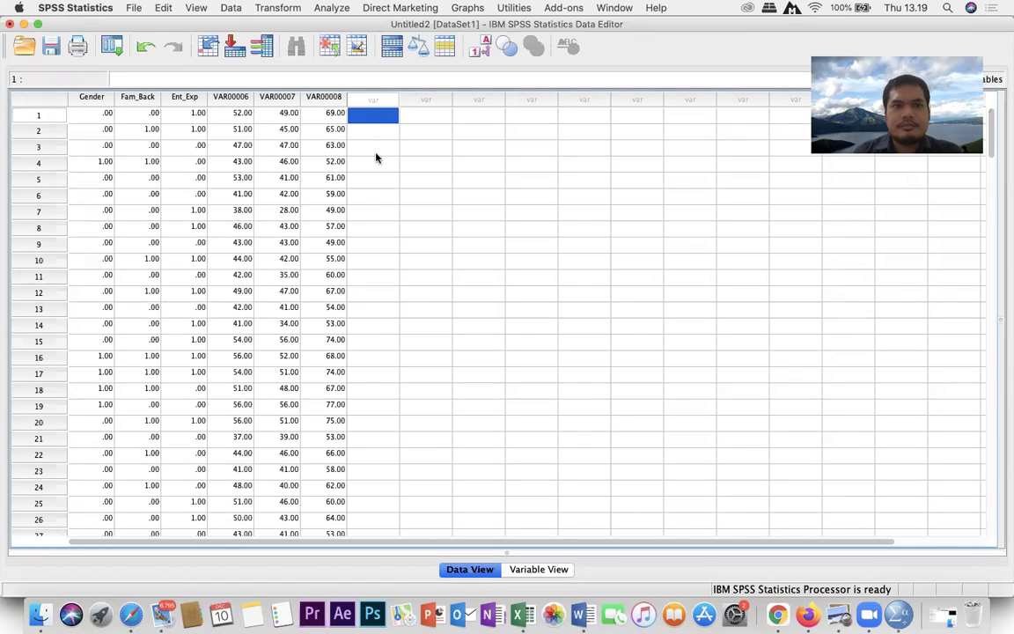
{"action": "left_click", "coordinate": [376, 146]}
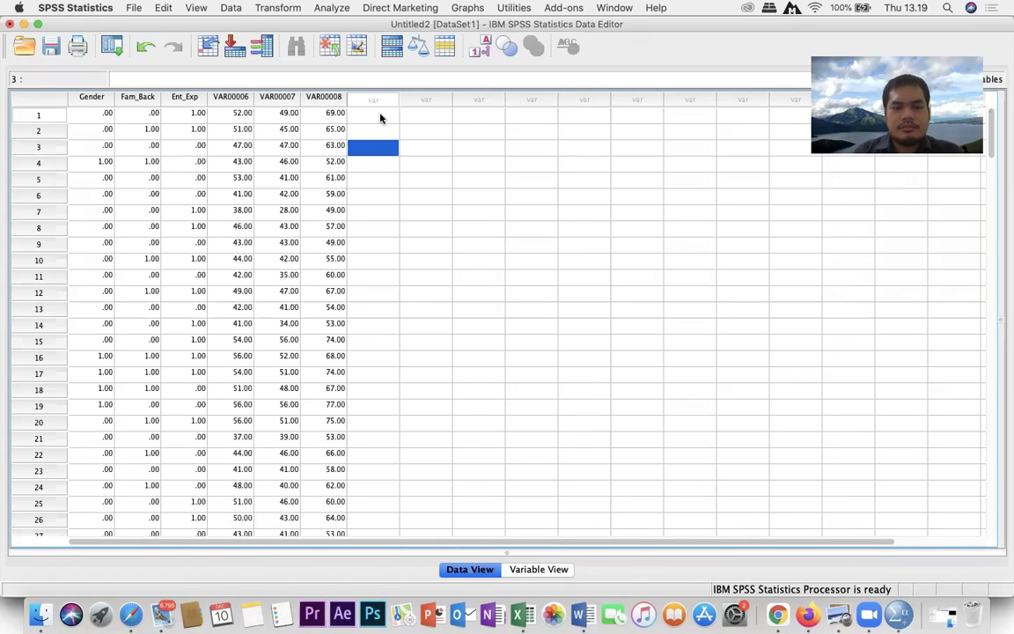
{"action": "left_click", "coordinate": [380, 118]}
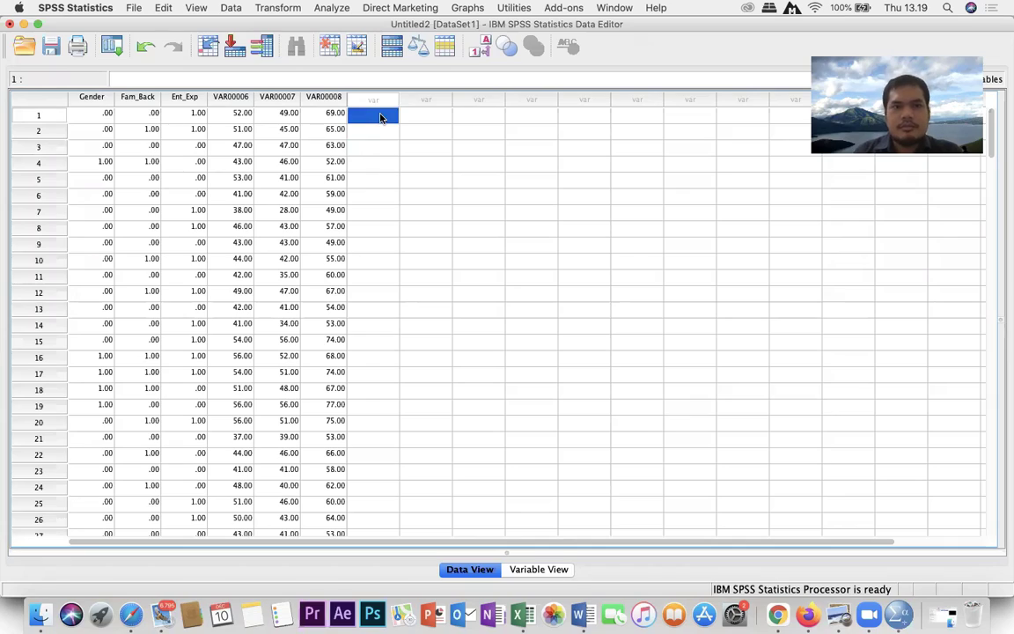
Switch to Excel and copy the Learning Outcome-Sikap Wirausaha SUM values again, from cell AT3 down to the end of the column
{"action": "key", "text": "ctrl+Up"}
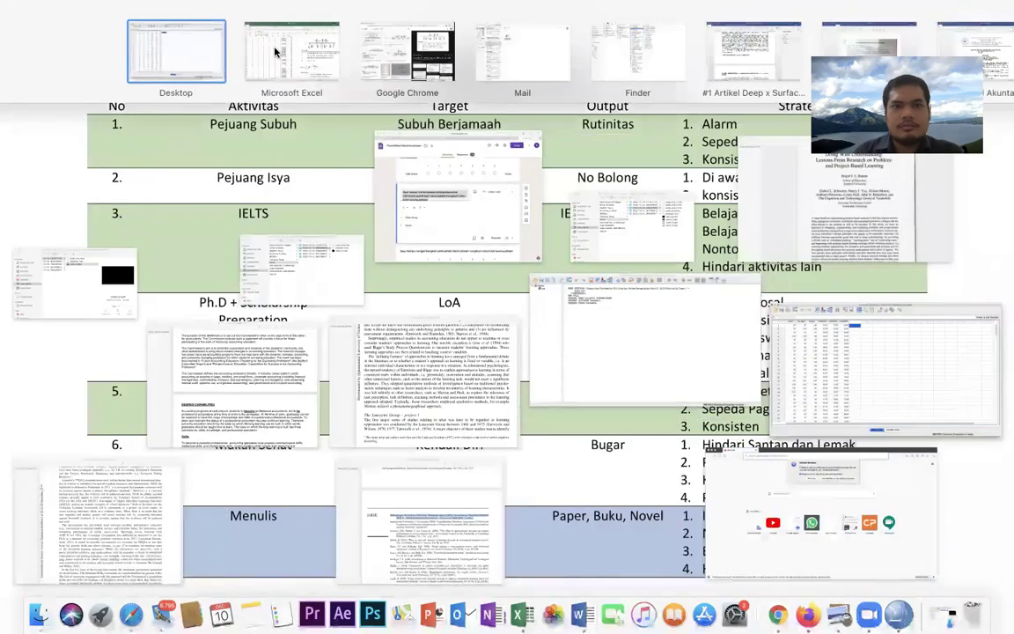
{"action": "left_click", "coordinate": [275, 53]}
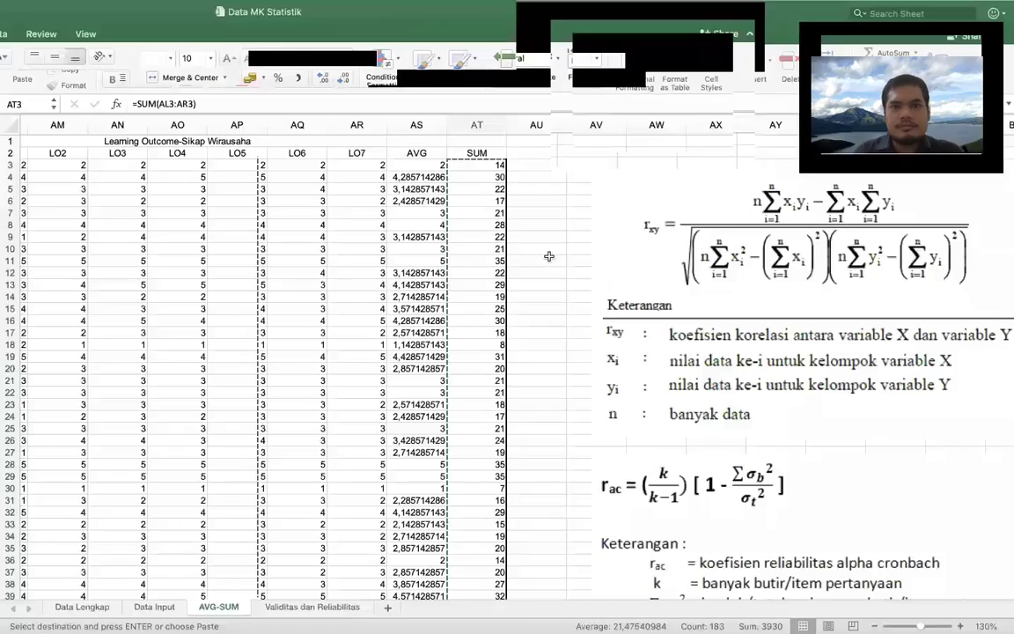
{"action": "left_click", "coordinate": [497, 164]}
{"action": "key", "text": "ctrl+shift+Down"}
{"action": "scroll", "coordinate": [503, 162], "scroll_direction": "down", "scroll_amount": 10}
{"action": "scroll", "coordinate": [503, 162], "scroll_direction": "down", "scroll_amount": 10}
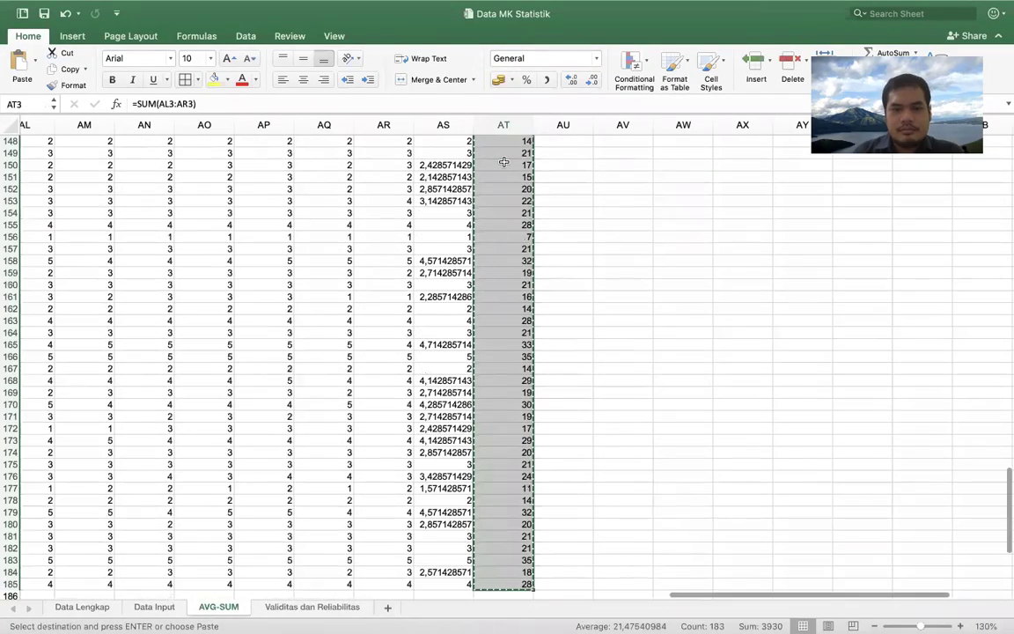
{"action": "scroll", "coordinate": [503, 162], "scroll_direction": "up", "scroll_amount": 20}
Switch to the SPSS dataset and paste the Learning Outcome sums from row 1 of the empty column after VAR00008
{"action": "key", "text": "ctrl+Up"}
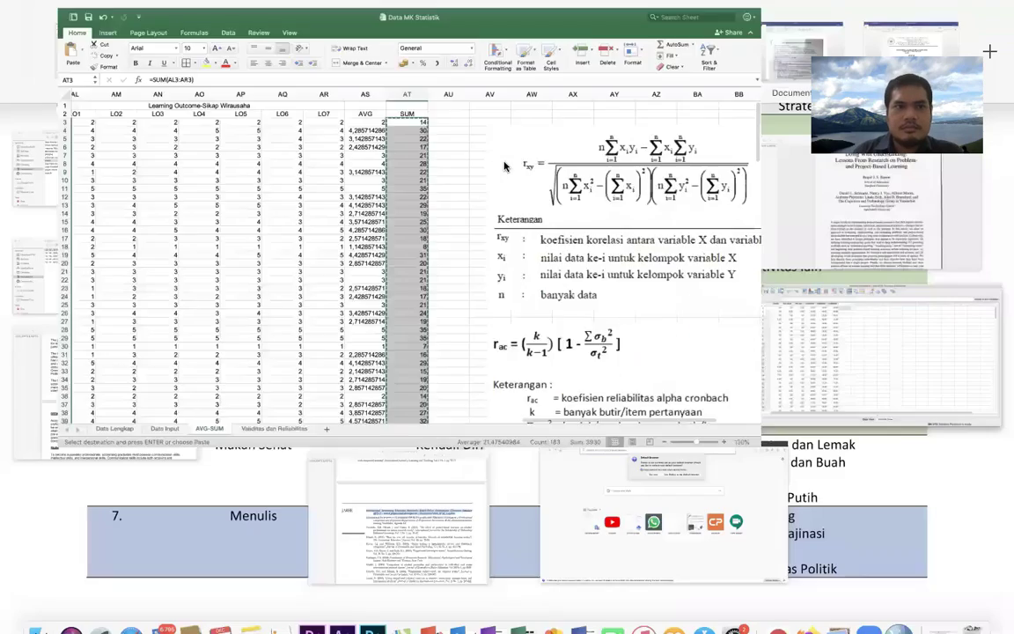
{"action": "left_click", "coordinate": [353, 106]}
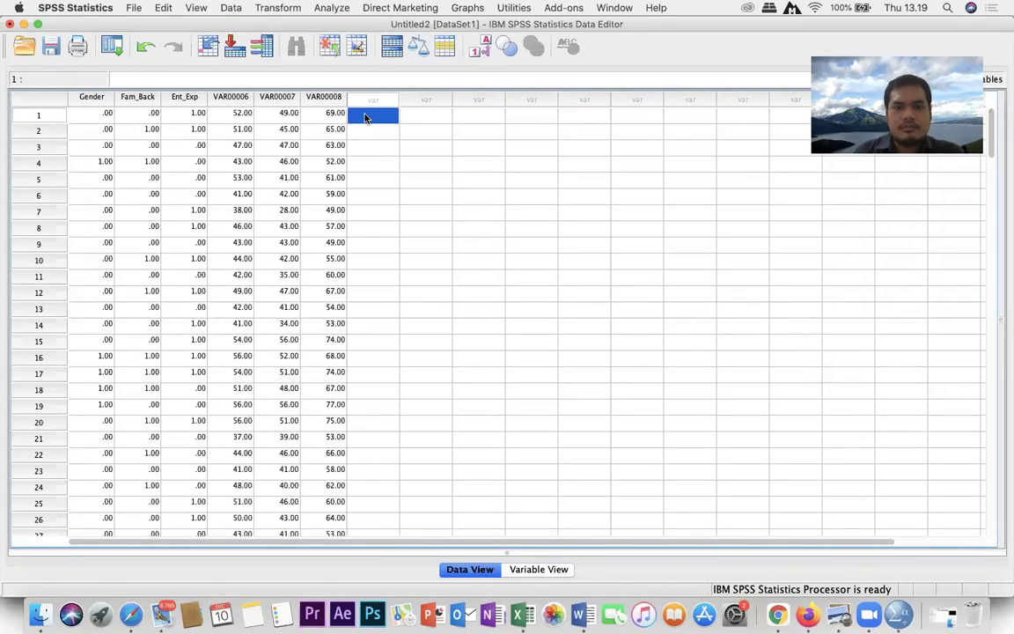
{"action": "right_click", "coordinate": [371, 122]}
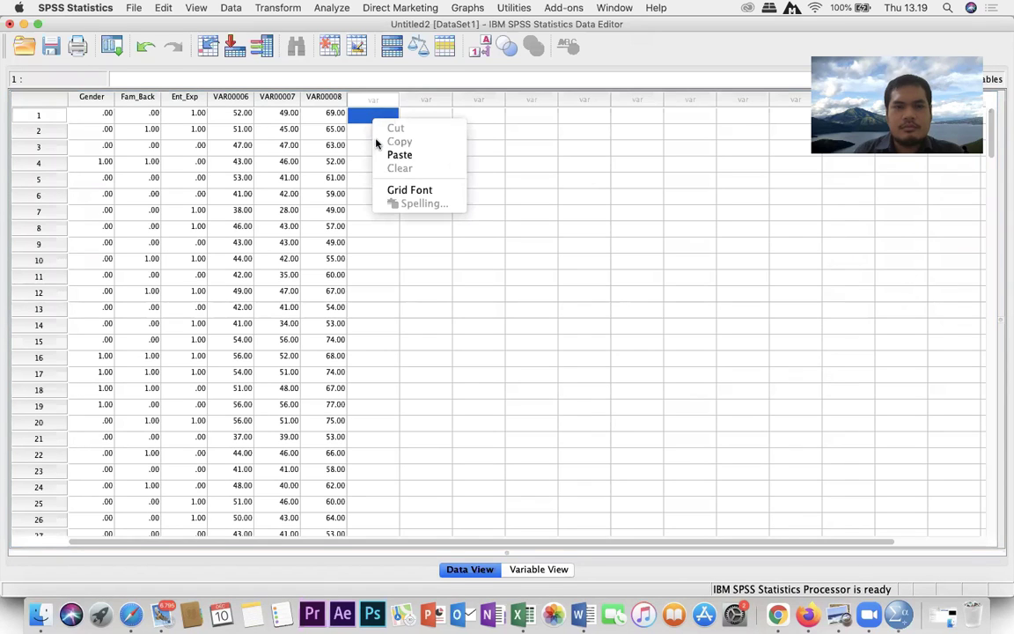
{"action": "left_click", "coordinate": [396, 156]}
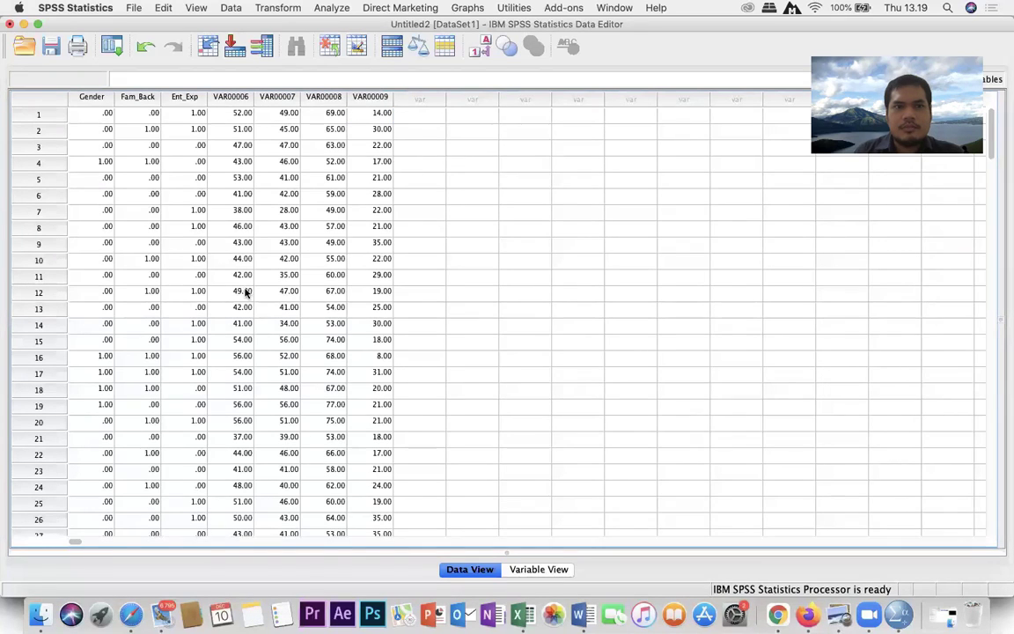
Show the variable definitions and rename the VAR00006 variable as Cog_Comp
{"action": "left_click", "coordinate": [549, 571]}
{"action": "left_click", "coordinate": [76, 141]}
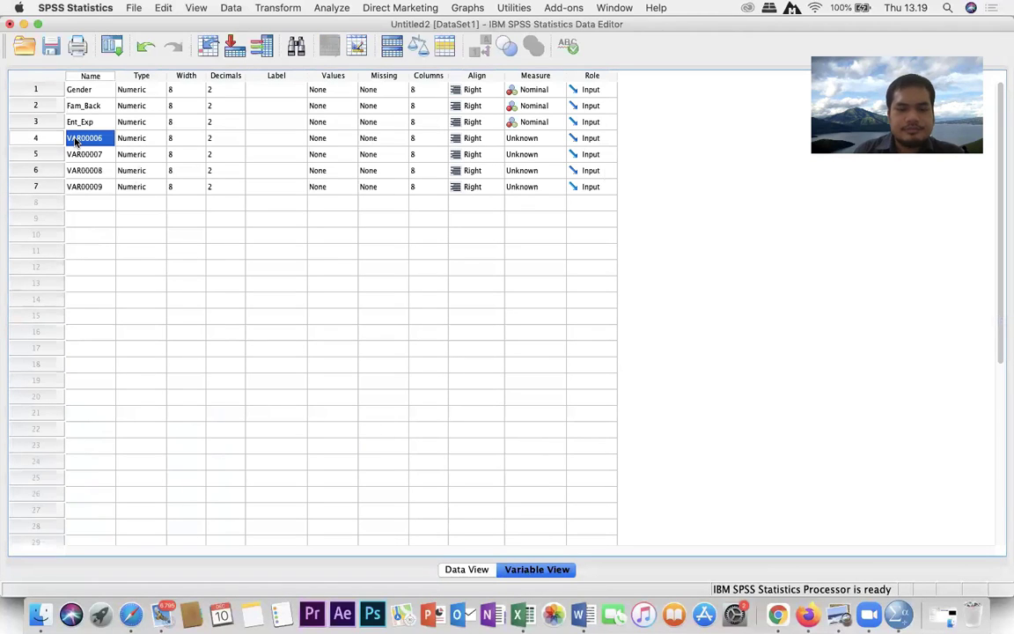
{"action": "double_click", "coordinate": [76, 140]}
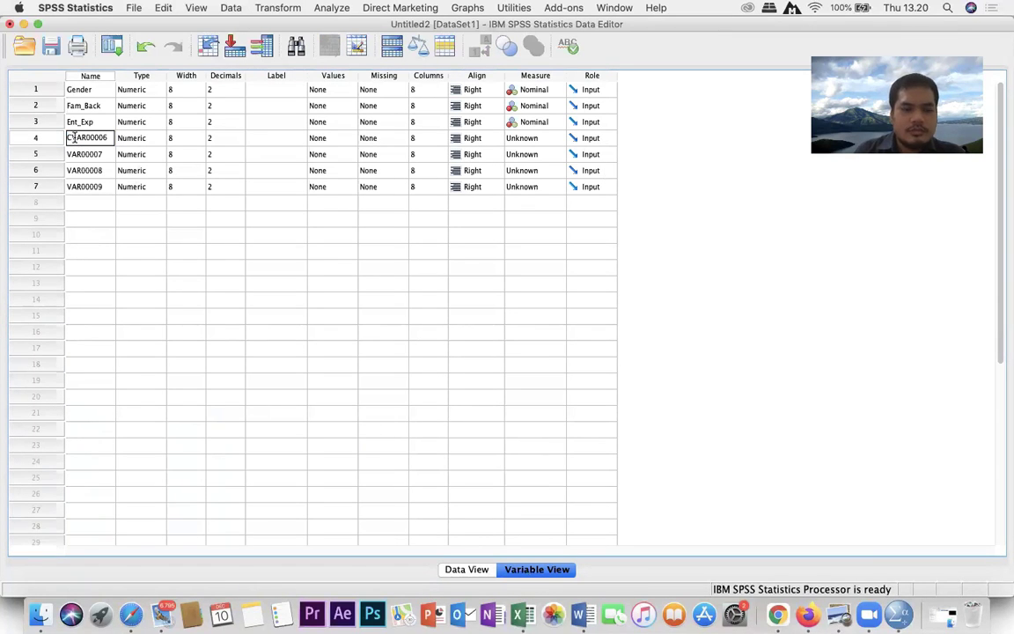
{"action": "double_click", "coordinate": [76, 137]}
{"action": "type", "text": "CC"}
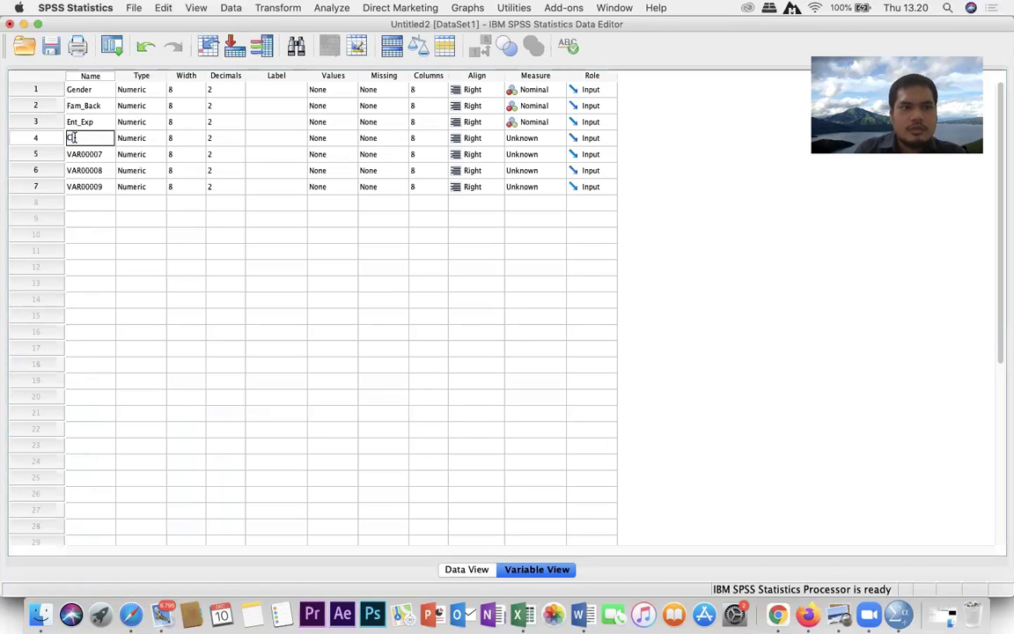
{"action": "left_click", "coordinate": [88, 155]}
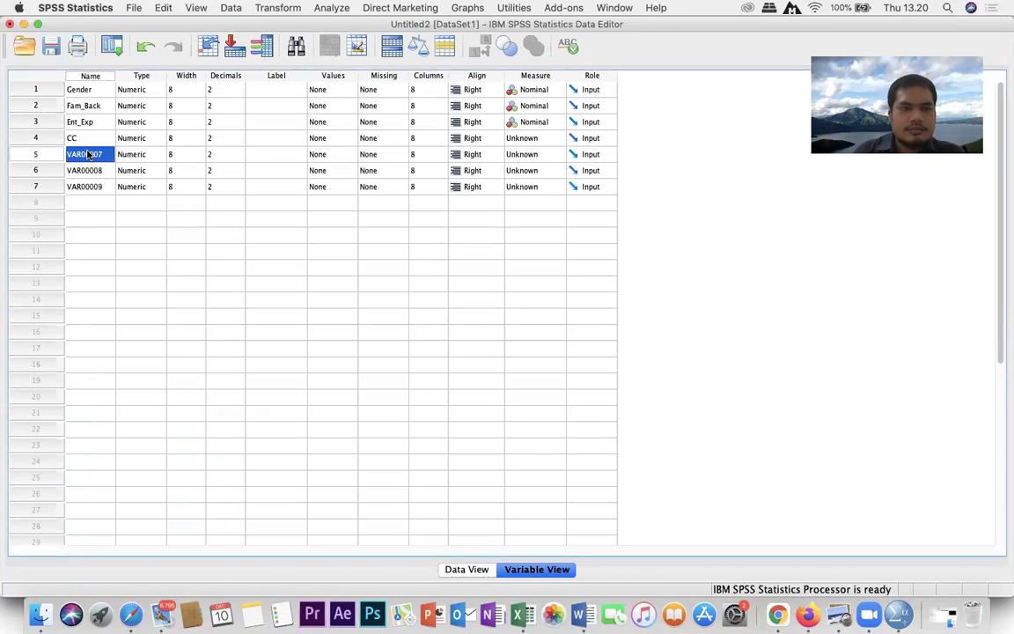
{"action": "left_click", "coordinate": [84, 139]}
{"action": "left_click", "coordinate": [83, 138]}
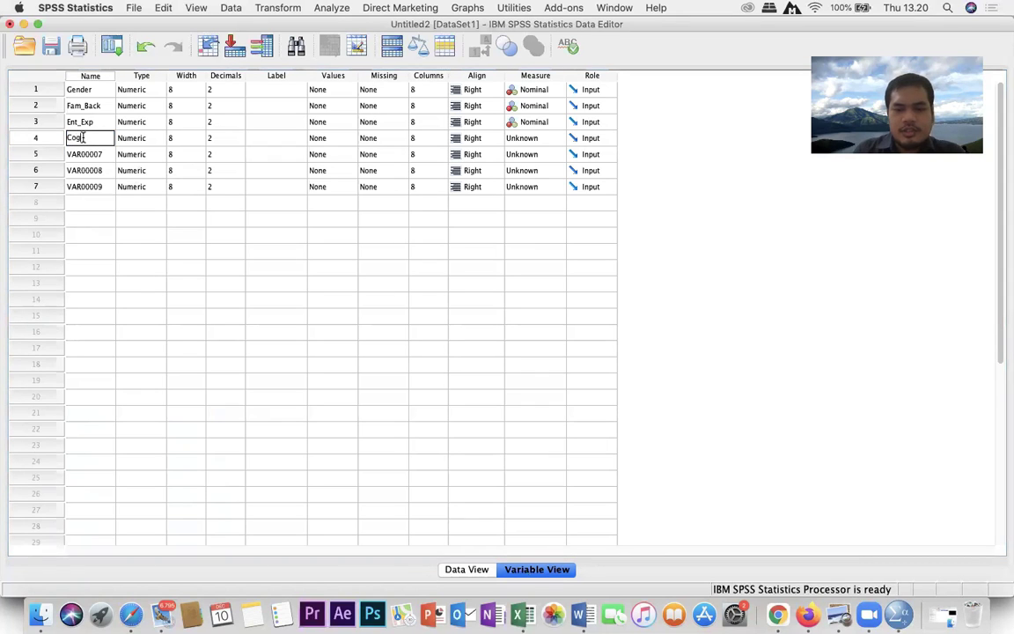
{"action": "type", "text": "Cog_Comp"}
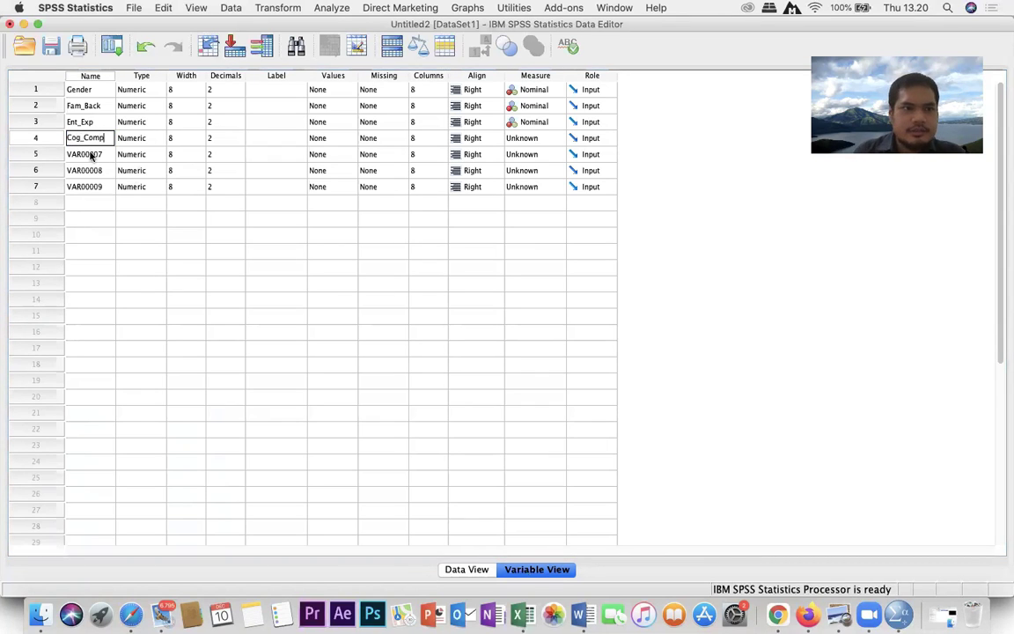
Rename the VAR00007 variable as Affect_Comp
{"action": "left_click", "coordinate": [93, 155]}
{"action": "left_click", "coordinate": [92, 154]}
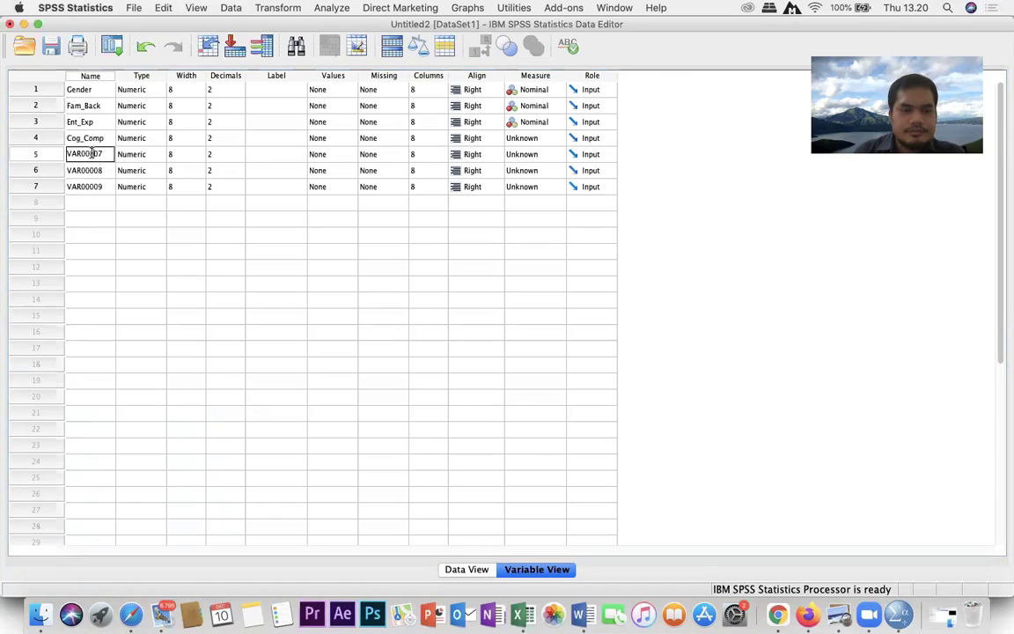
{"action": "double_click", "coordinate": [92, 154]}
{"action": "type", "text": "A"}
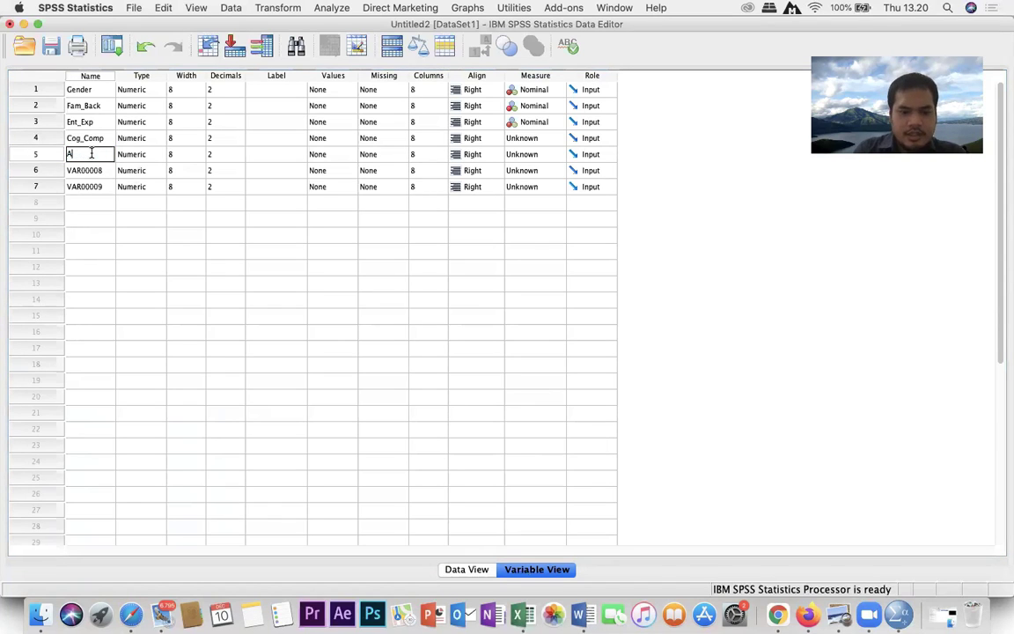
{"action": "type", "text": "ffect"}
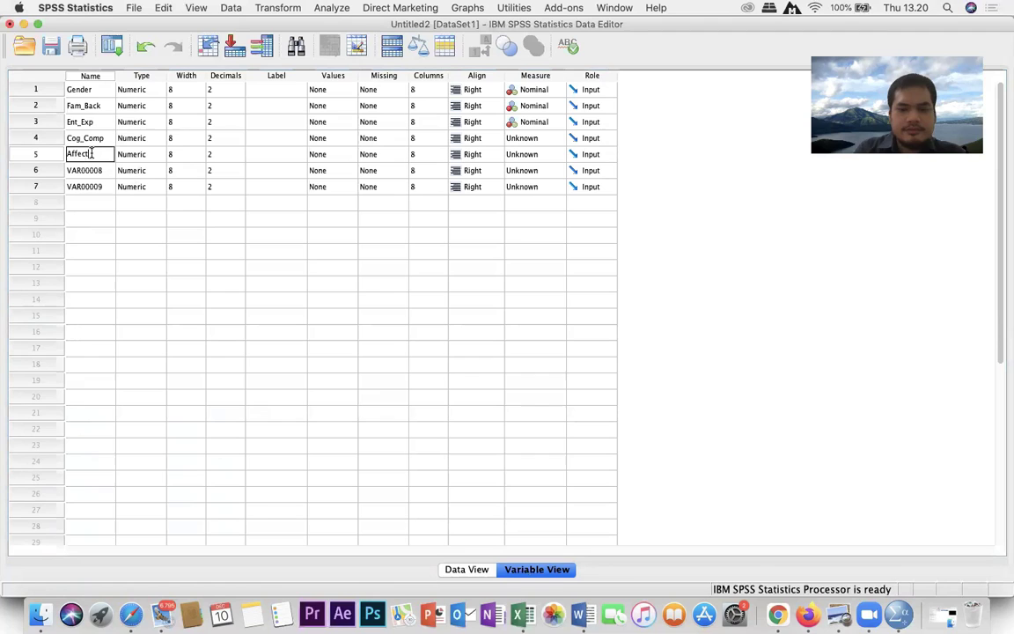
{"action": "type", "text": "_Comp"}
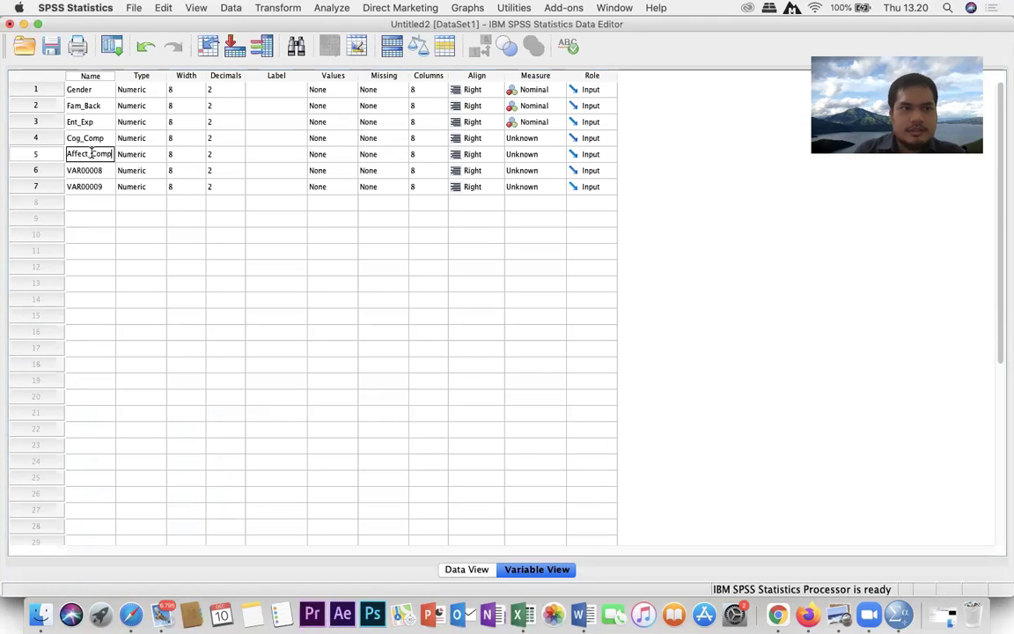
Rename the VAR00008 variable as Behav_Comp
{"action": "double_click", "coordinate": [93, 169]}
{"action": "left_click", "coordinate": [92, 171]}
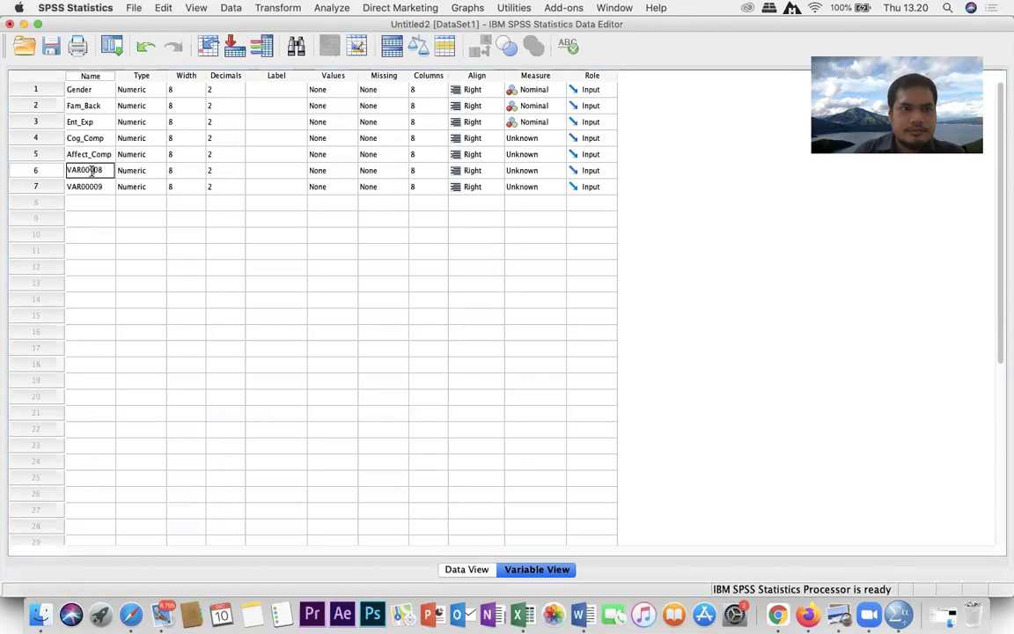
{"action": "double_click", "coordinate": [92, 171]}
{"action": "type", "text": "Be"}
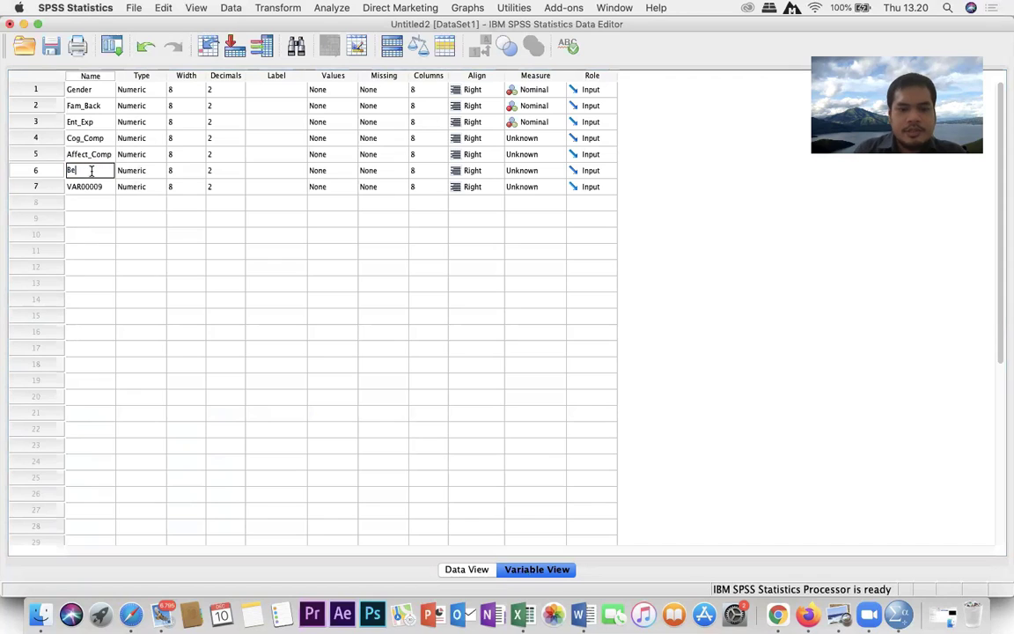
{"action": "type", "text": "hav"}
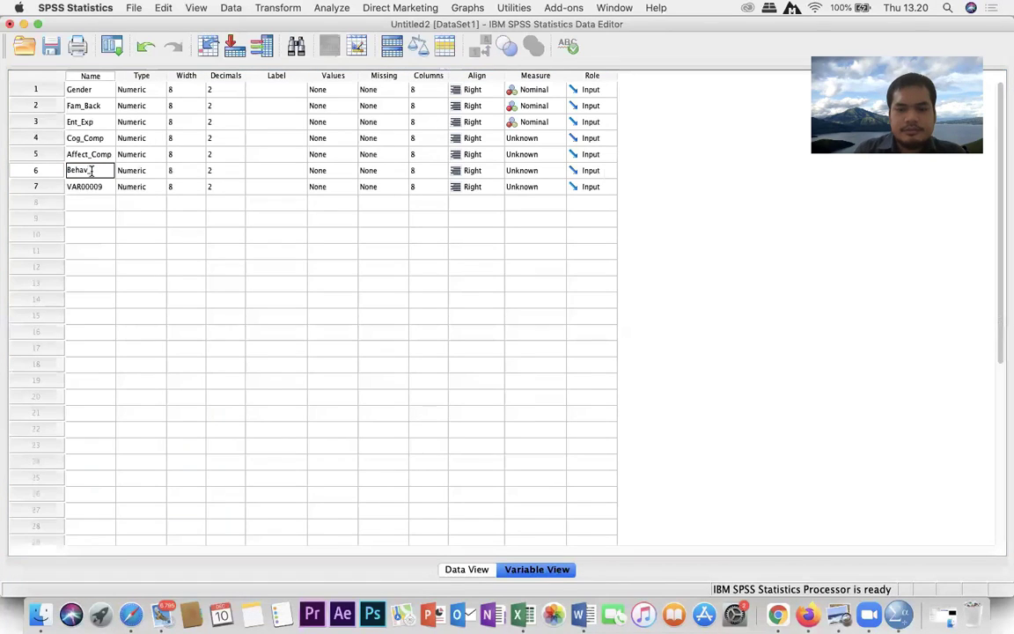
{"action": "type", "text": "_Comp"}
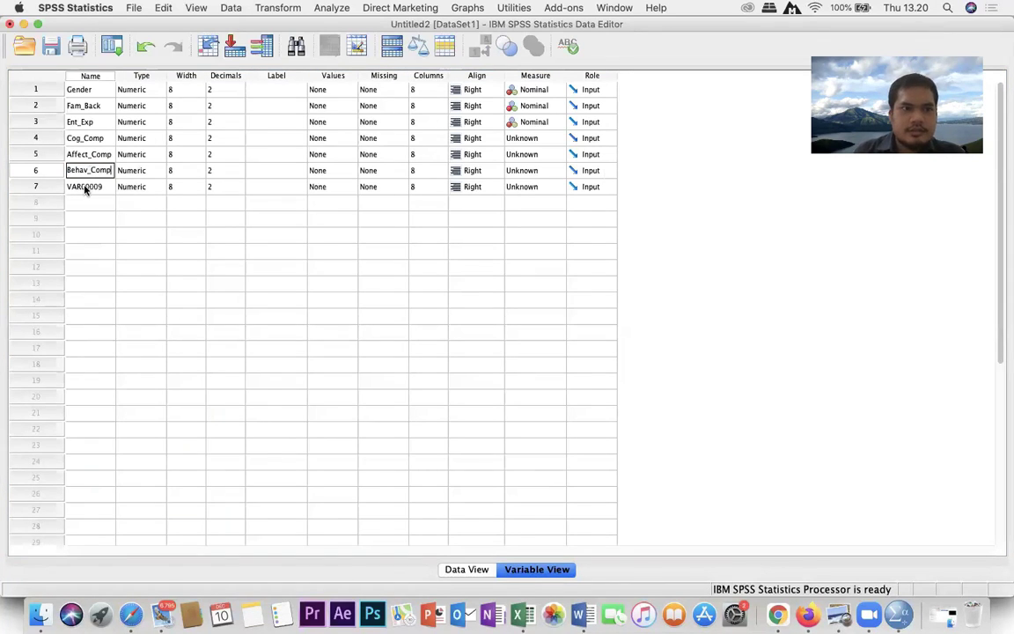
Rename the VAR00009 variable as Learning_Outcome and return to the data rows of the dataset
{"action": "left_click", "coordinate": [85, 187]}
{"action": "double_click", "coordinate": [84, 187]}
{"action": "type", "text": "Lea"}
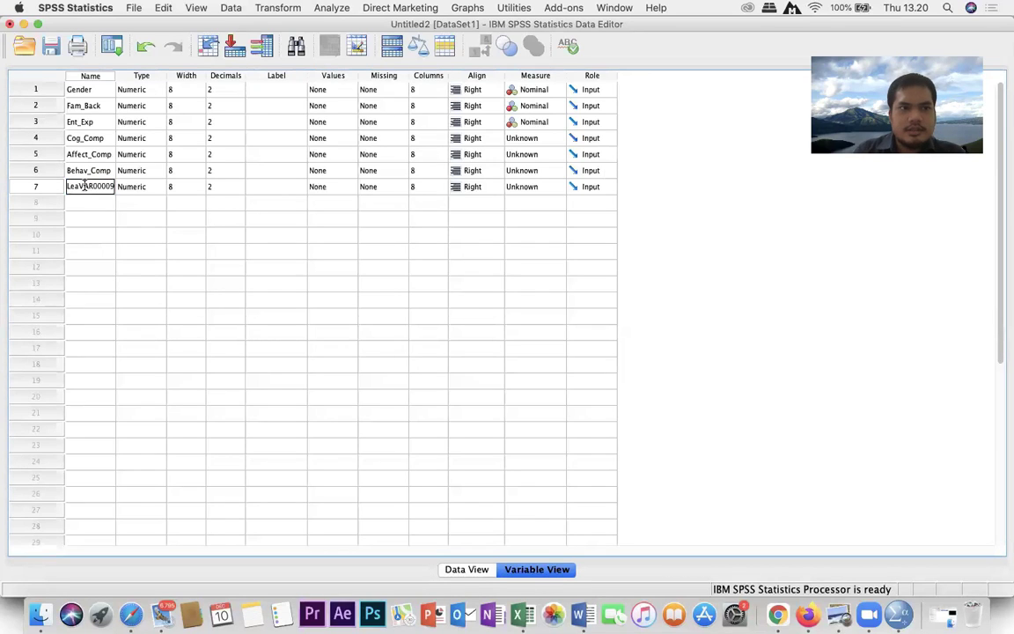
{"action": "key", "text": "shift+End"}
{"action": "key", "text": "BackSpace"}
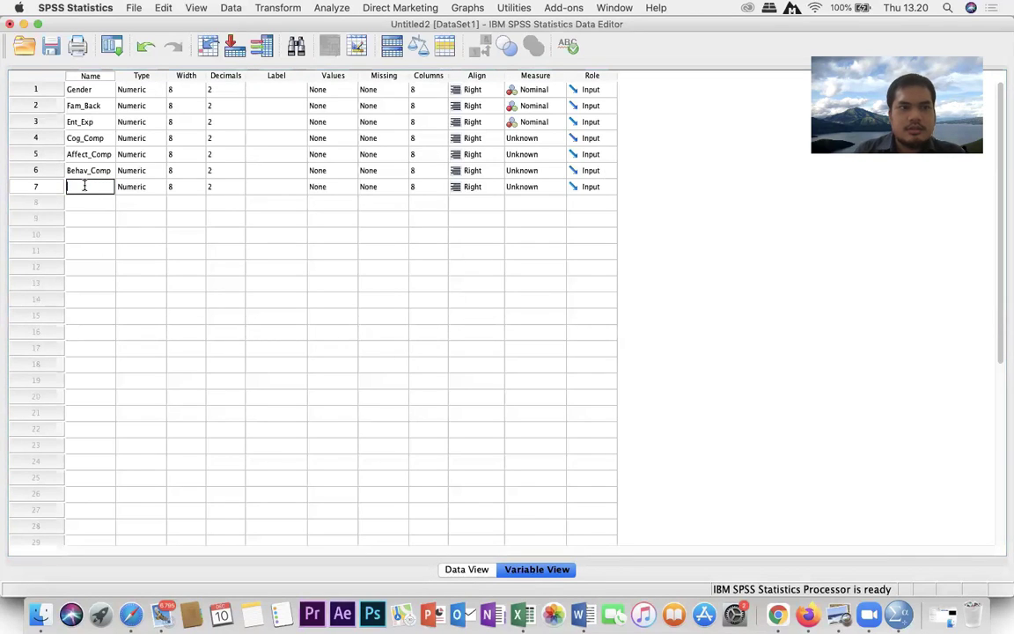
{"action": "type", "text": "Learning"}
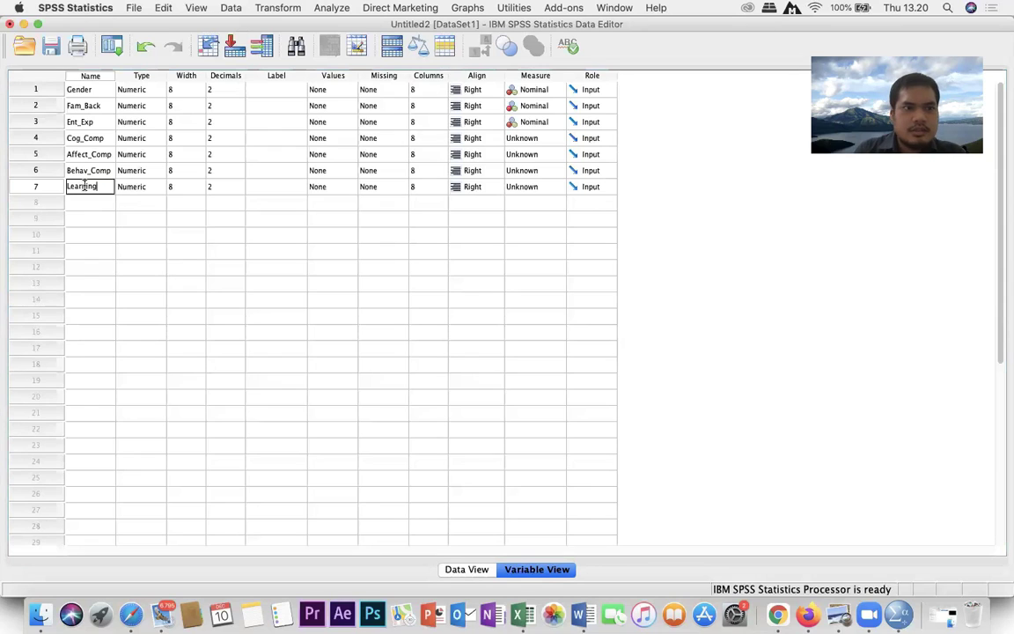
{"action": "type", "text": "_O"}
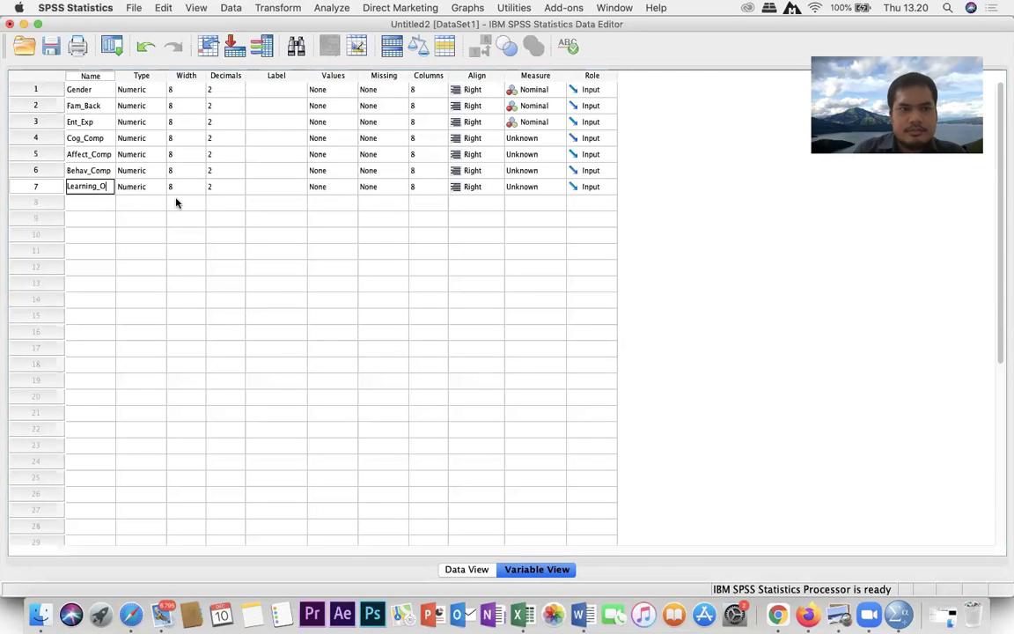
{"action": "type", "text": "utcome"}
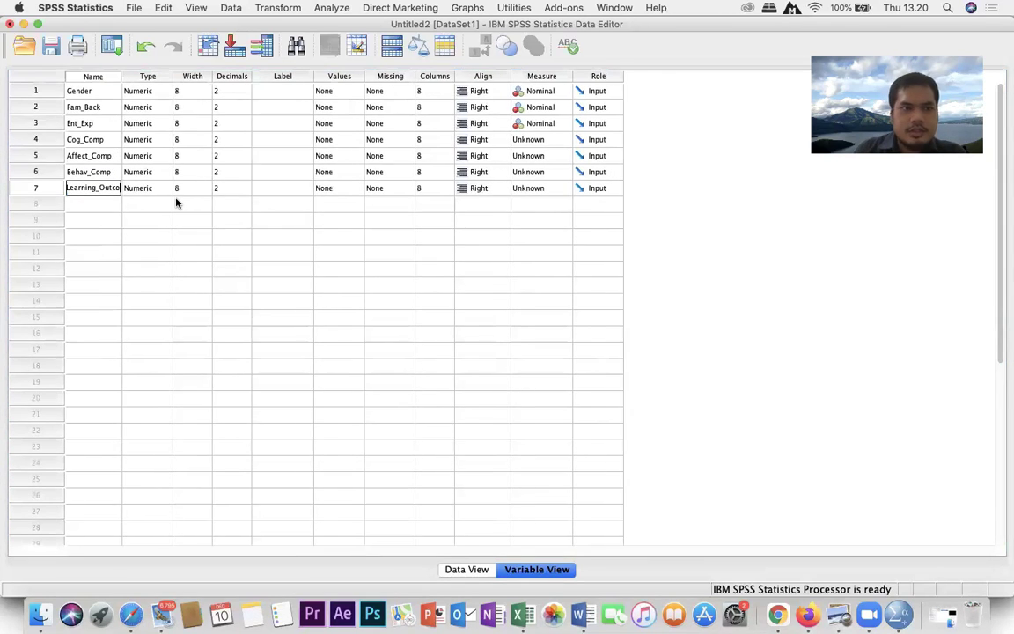
{"action": "left_click", "coordinate": [134, 204]}
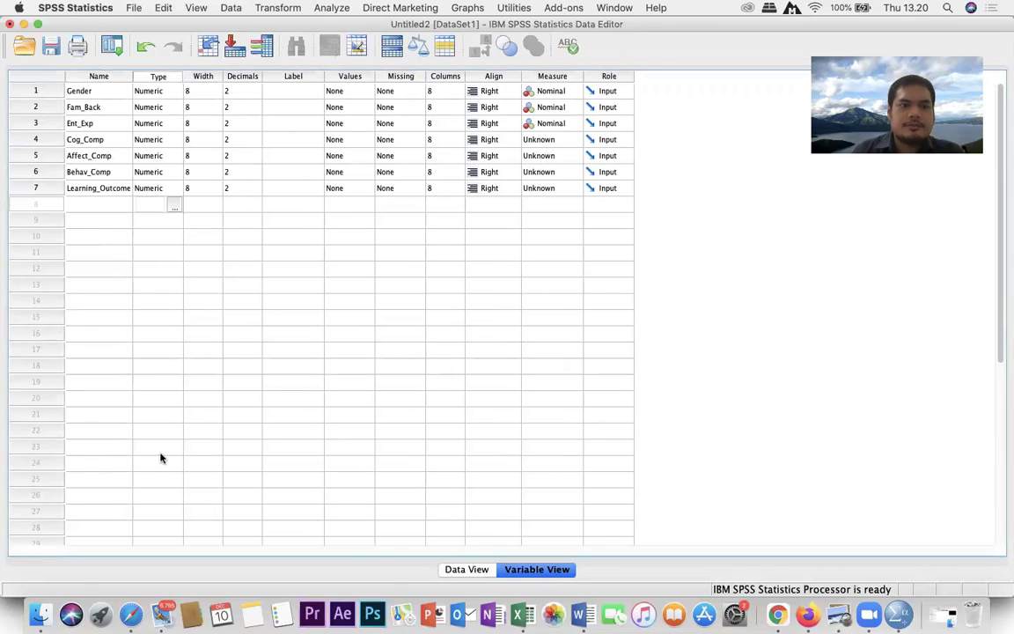
{"action": "left_click", "coordinate": [472, 572]}
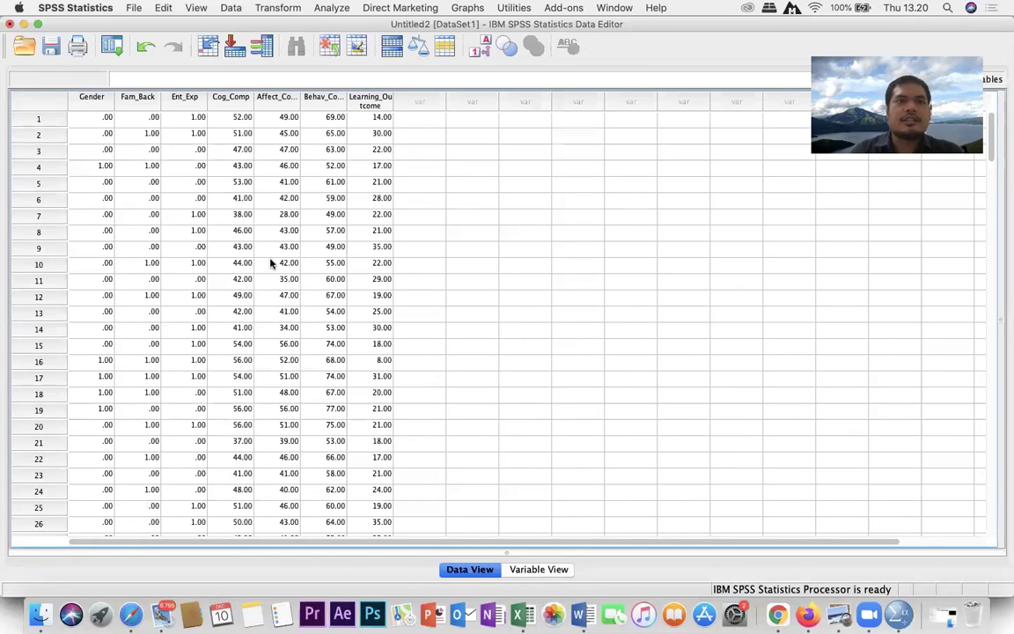
{"action": "scroll", "coordinate": [270, 262], "scroll_direction": "down", "scroll_amount": 1}
{"action": "scroll", "coordinate": [270, 262], "scroll_direction": "up", "scroll_amount": 1}
{"action": "scroll", "coordinate": [270, 262], "scroll_direction": "down", "scroll_amount": 1}
{"action": "scroll", "coordinate": [270, 262], "scroll_direction": "down", "scroll_amount": 2}
{"action": "scroll", "coordinate": [270, 262], "scroll_direction": "up", "scroll_amount": 3}
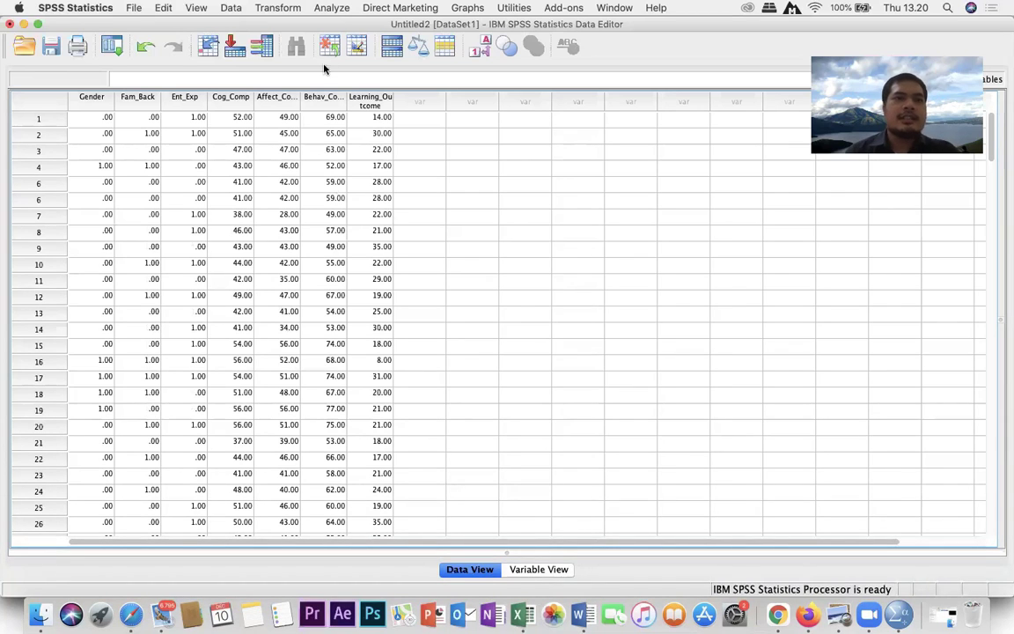
Run a two-tailed Pearson bivariate correlation on Cog_Comp, Affect_Comp, Behav_Comp and Learning_Outcome
{"action": "left_click", "coordinate": [336, 7]}
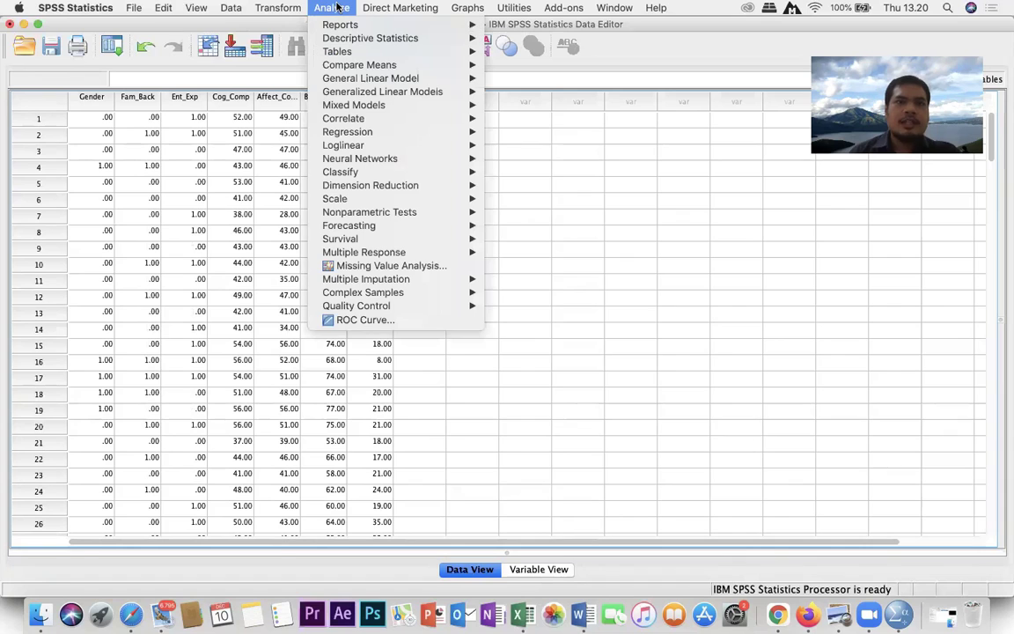
{"action": "mouse_move", "coordinate": [339, 119]}
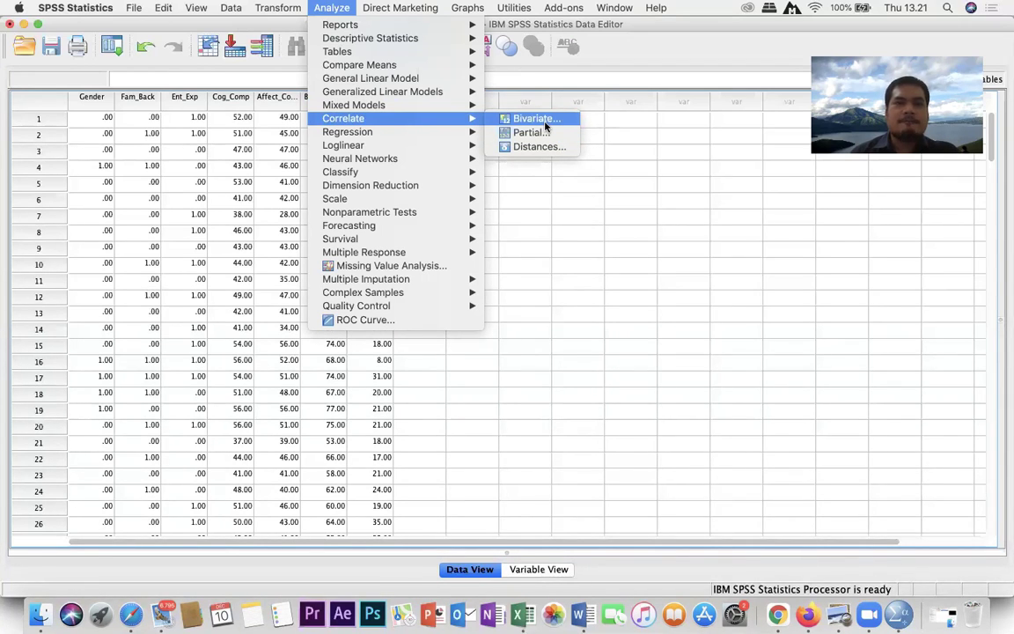
{"action": "left_click", "coordinate": [543, 122]}
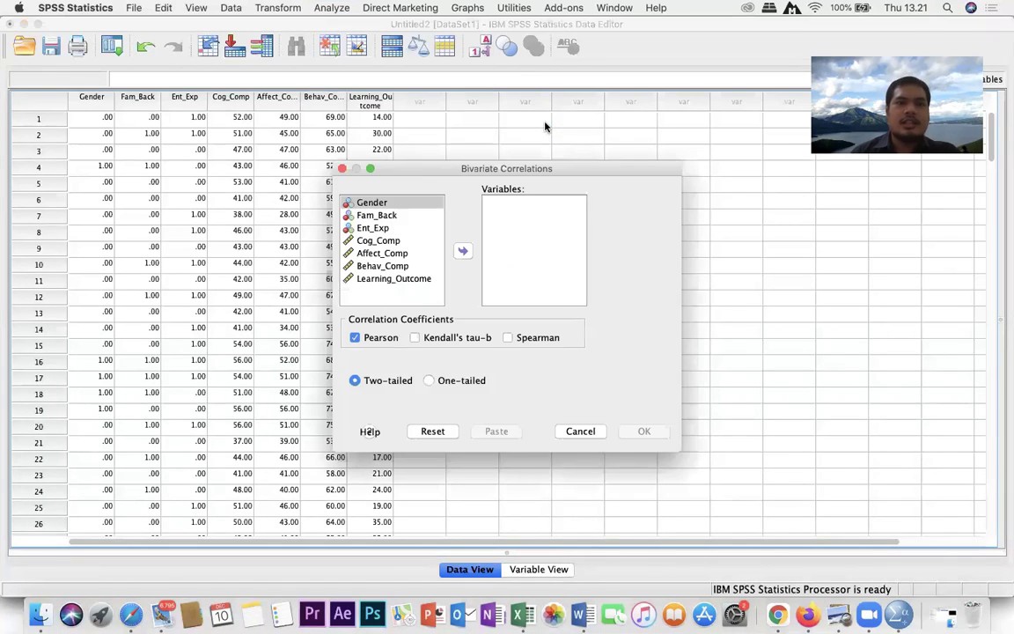
{"action": "left_click", "coordinate": [381, 243]}
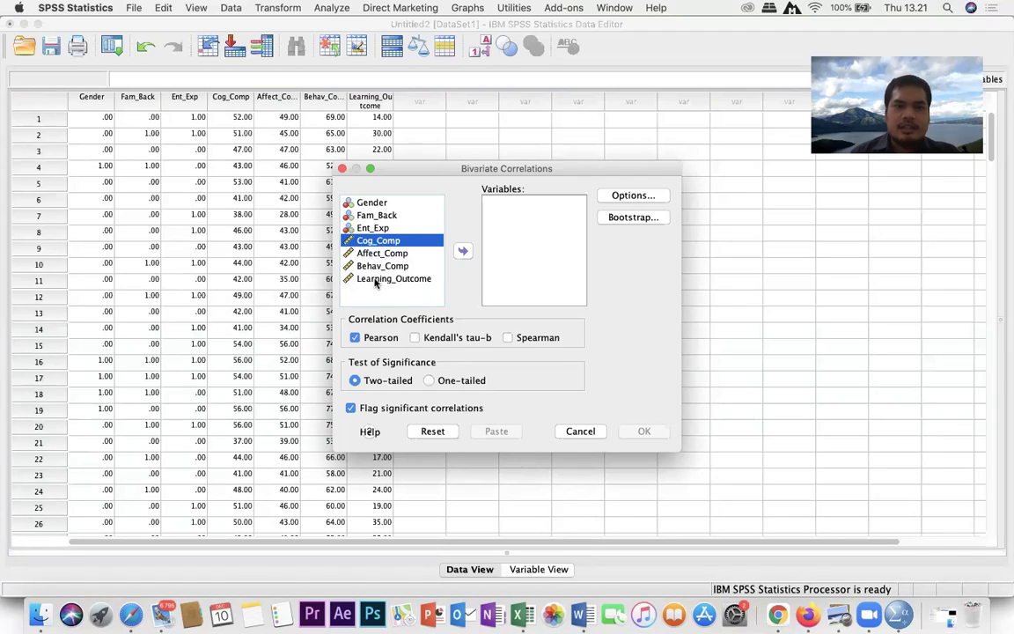
{"action": "left_click", "coordinate": [388, 278], "text": "shift"}
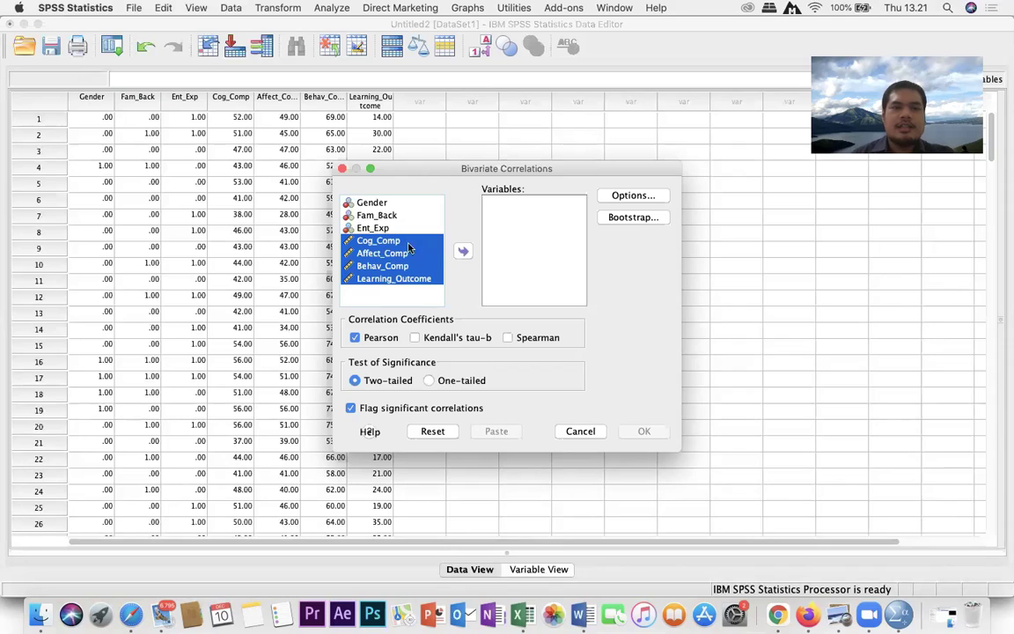
{"action": "left_click", "coordinate": [462, 251]}
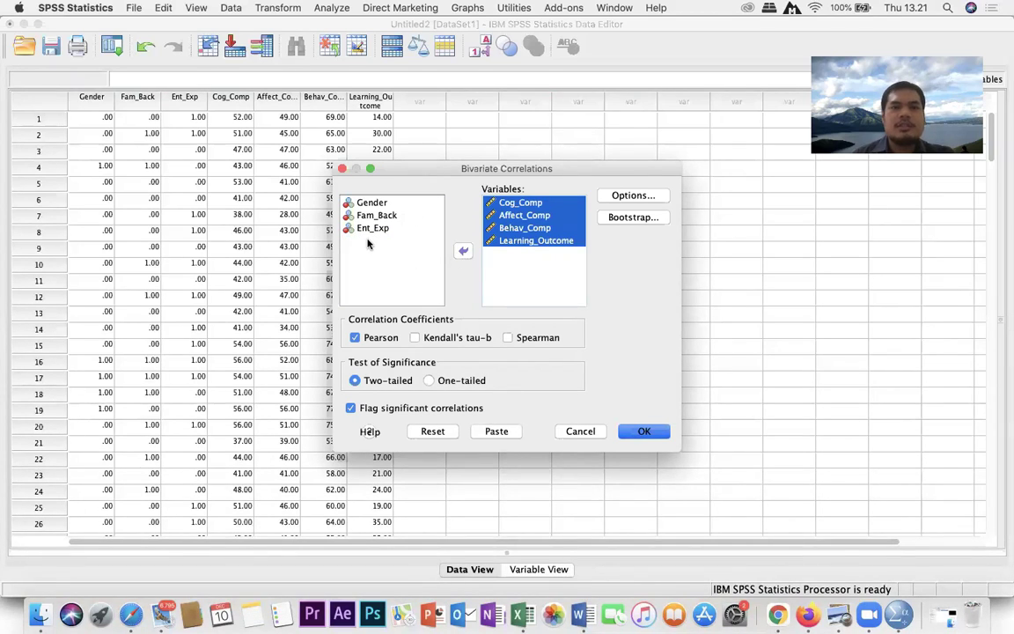
{"action": "left_click", "coordinate": [646, 432]}
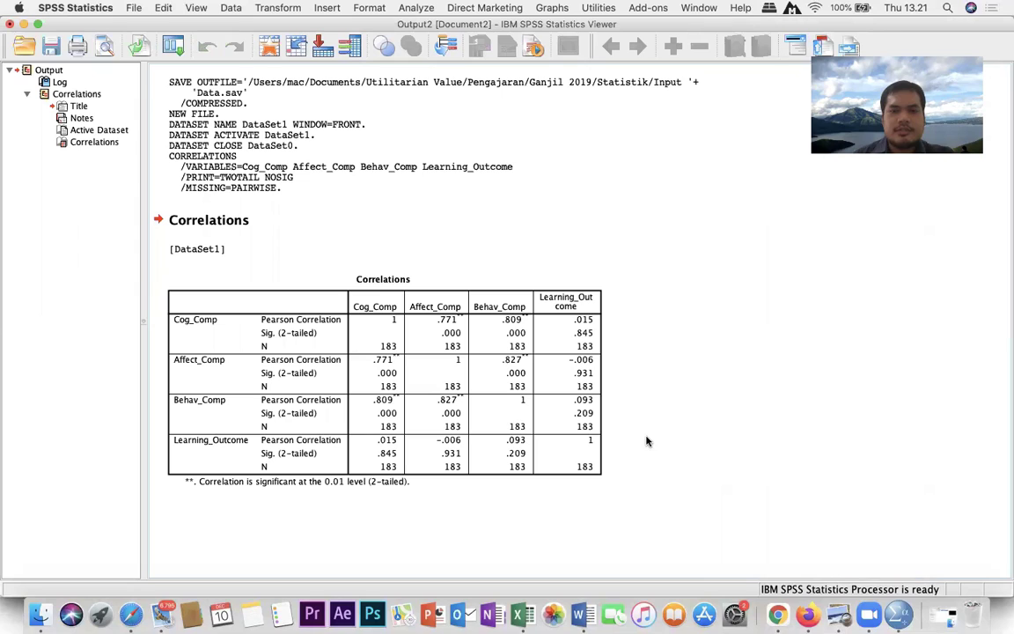
Examine the Correlations output table for the coefficients and significance between the three competence variables and Learning_Outcome
{"action": "left_click", "coordinate": [586, 367]}
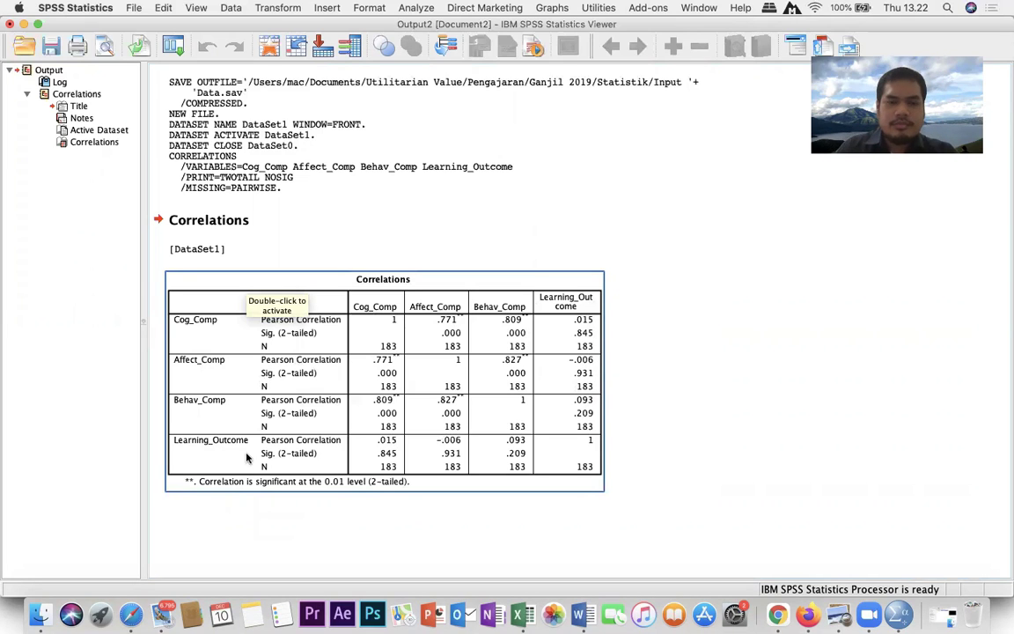
{"action": "left_click", "coordinate": [427, 306]}
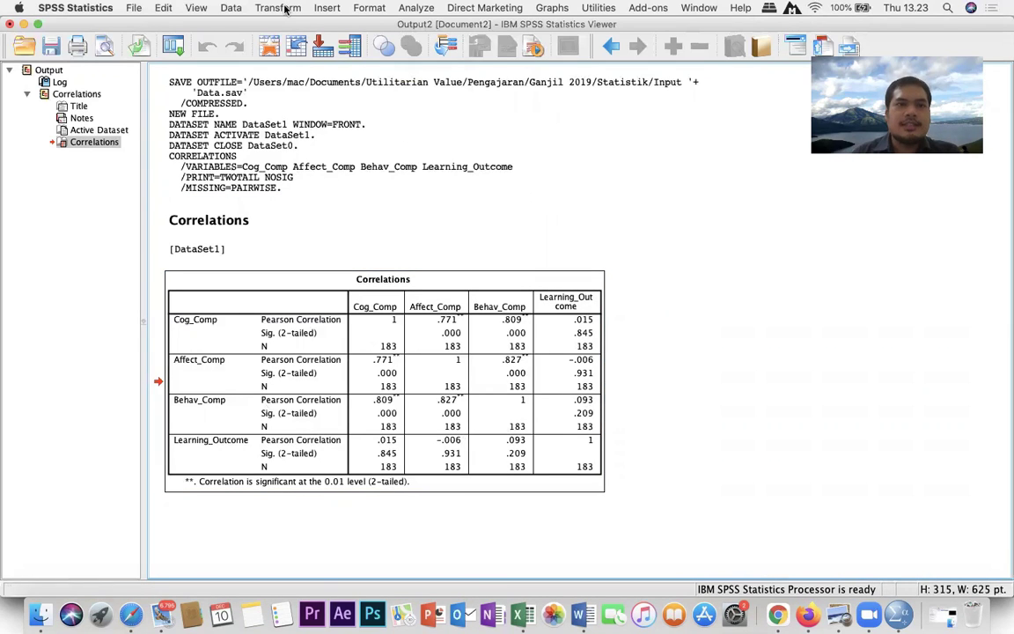
{"action": "left_click", "coordinate": [462, 449]}
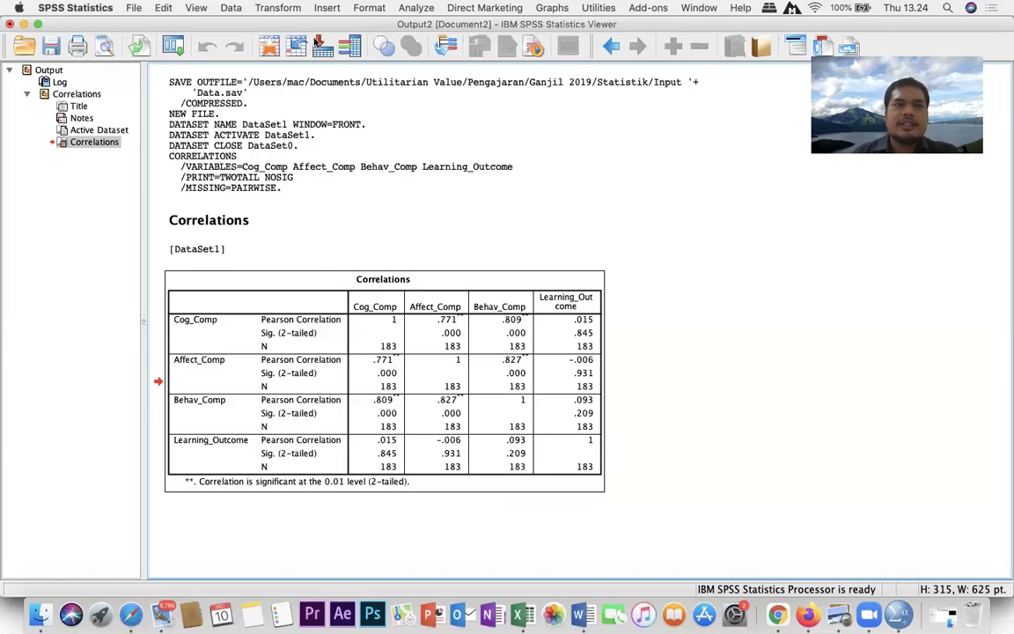
{"action": "left_click", "coordinate": [445, 445]}
Return to the dataset window and set up a linear regression with Learning_Outcome as the dependent variable
{"action": "key", "text": "ctrl+Up"}
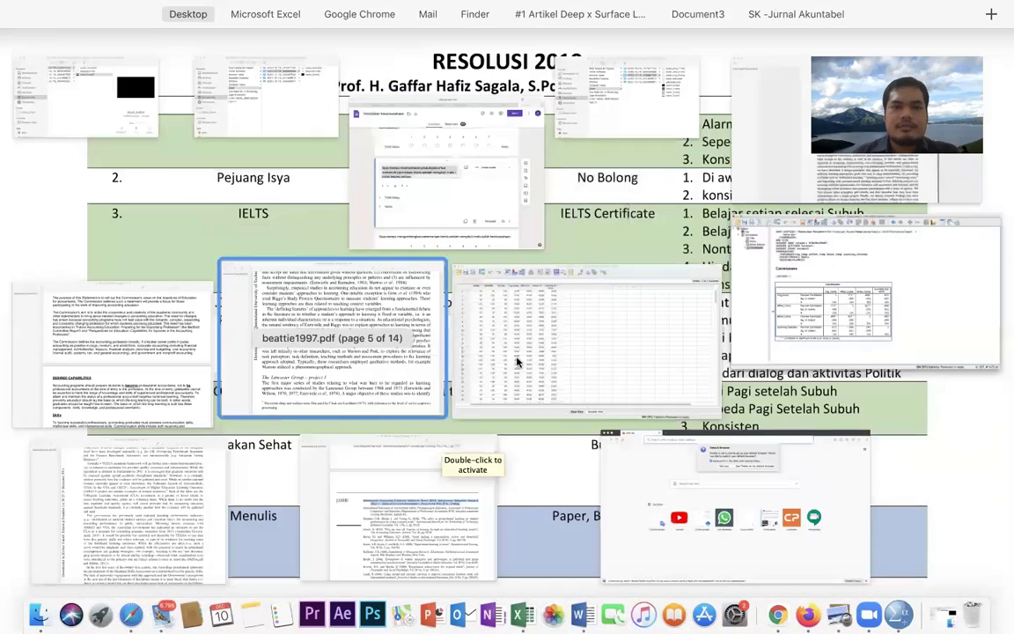
{"action": "left_click", "coordinate": [540, 363]}
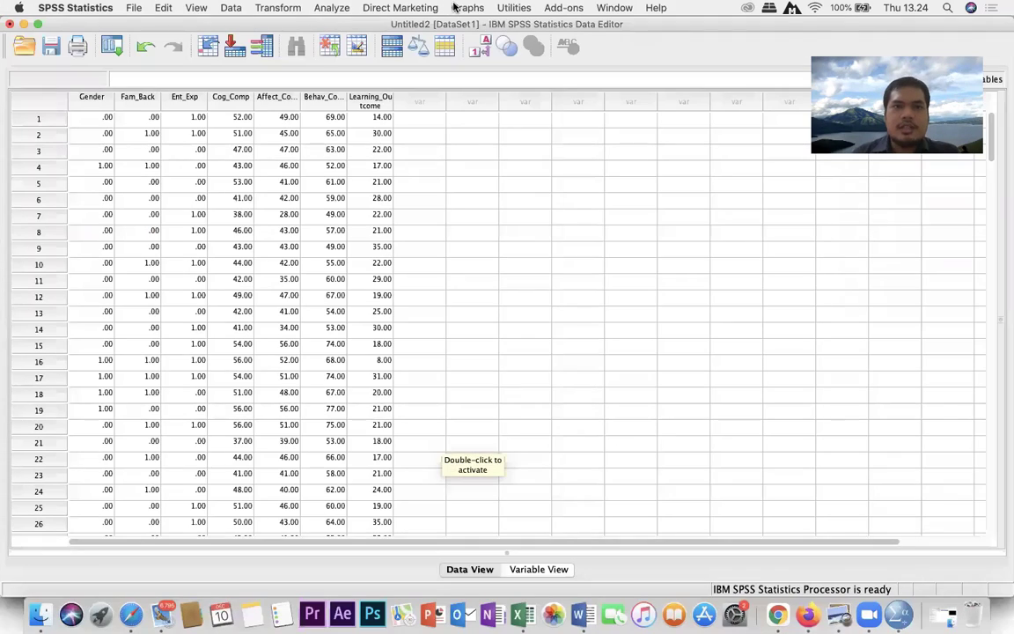
{"action": "left_click", "coordinate": [333, 9]}
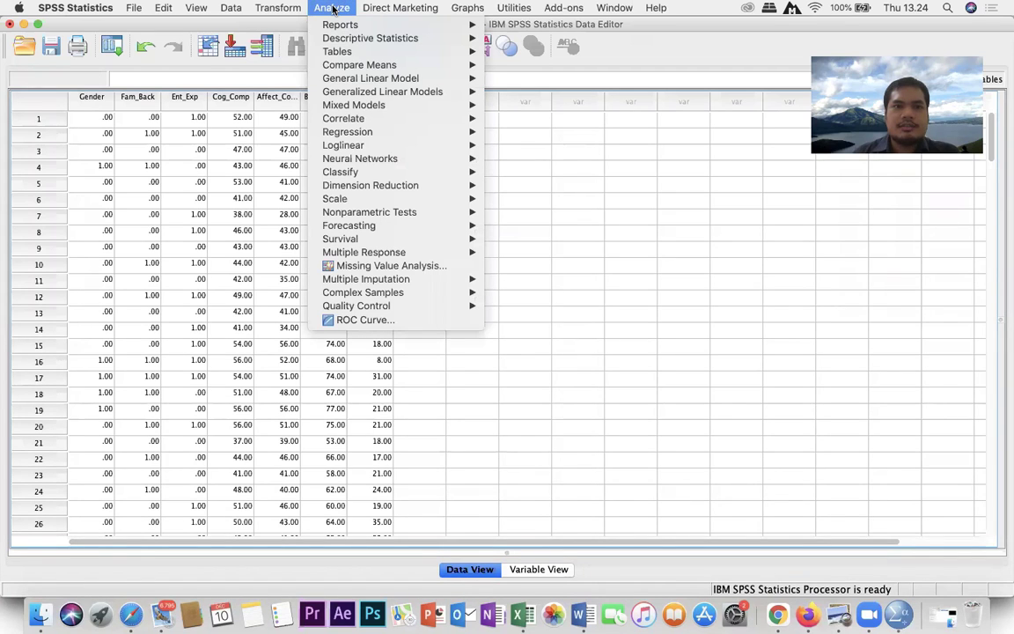
{"action": "mouse_move", "coordinate": [354, 133]}
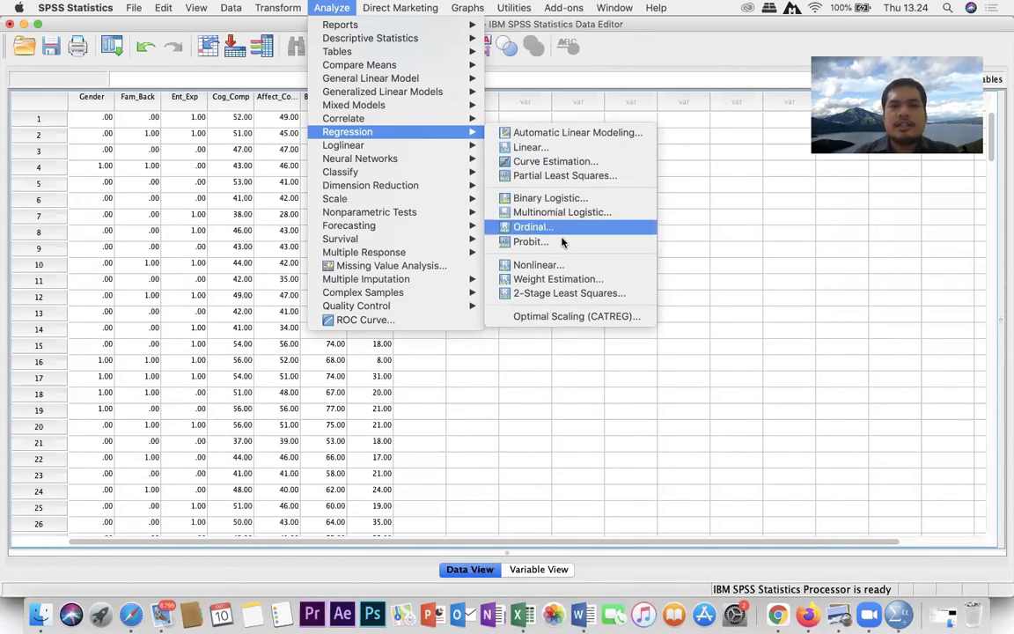
{"action": "left_click", "coordinate": [573, 148]}
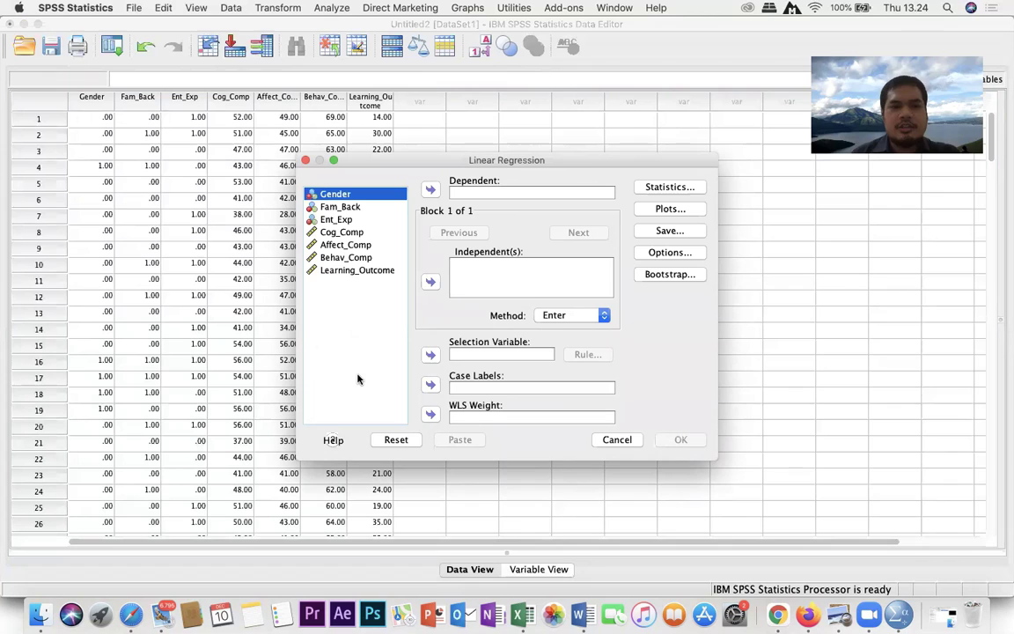
{"action": "left_click", "coordinate": [336, 272]}
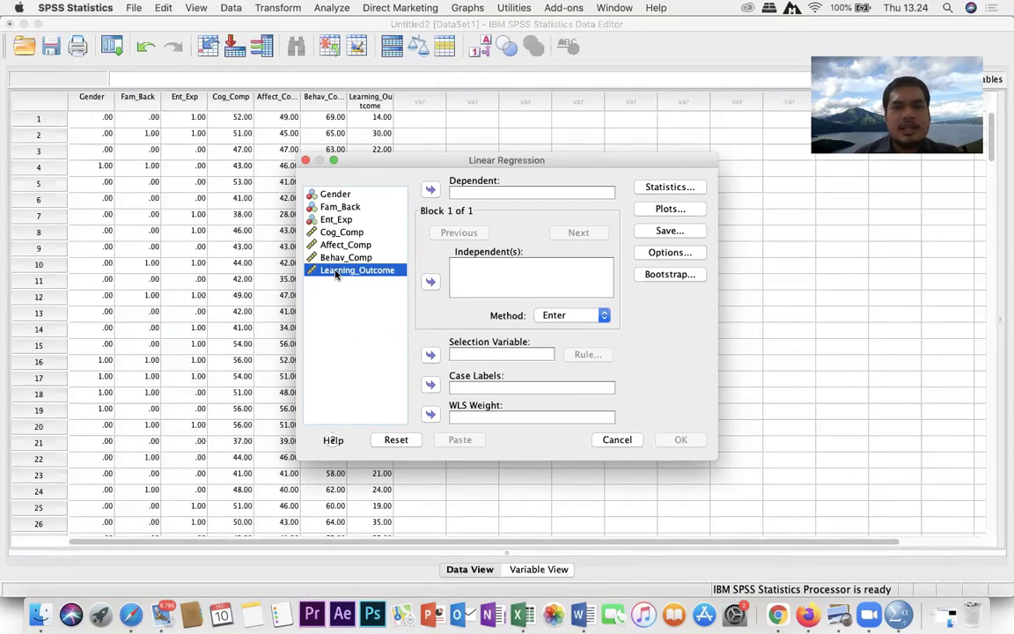
{"action": "left_click", "coordinate": [430, 190]}
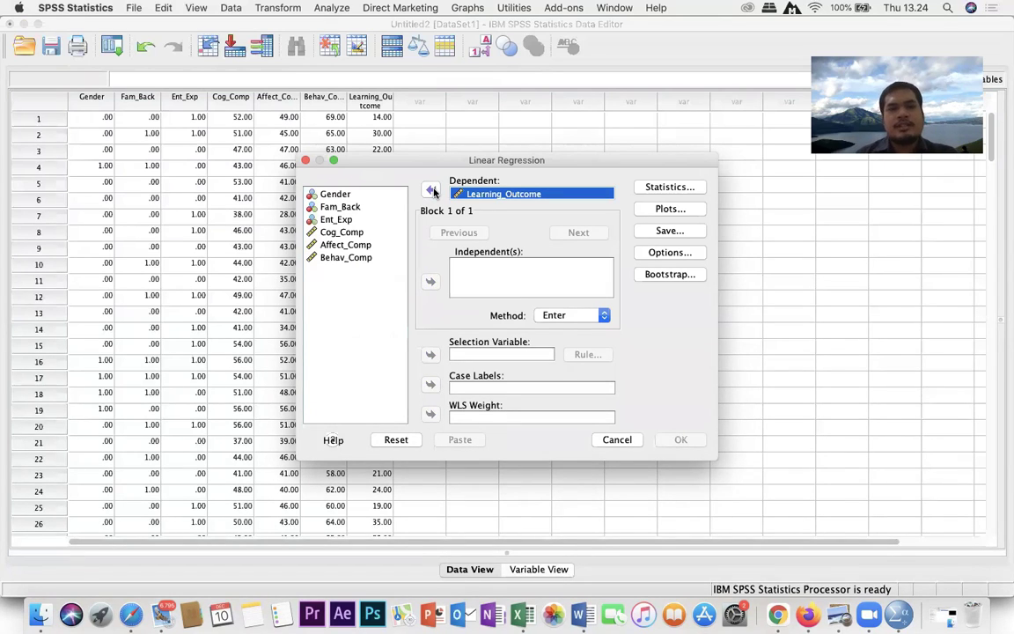
Add Cog_Comp, Affect_Comp and Behav_Comp as the independent variables of the linear regression
{"action": "left_click", "coordinate": [344, 234]}
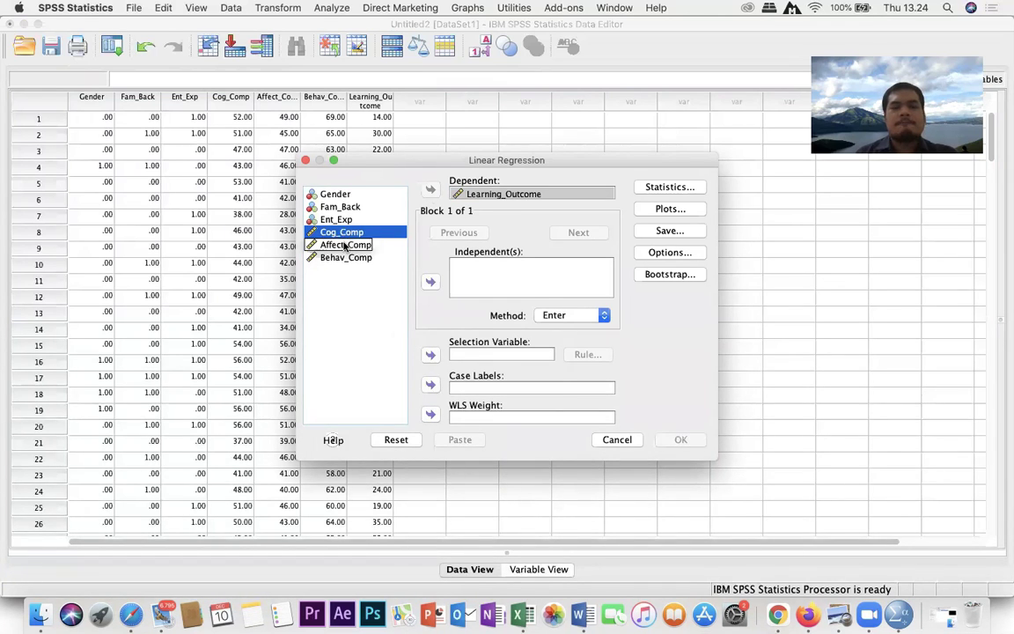
{"action": "left_click", "coordinate": [345, 245]}
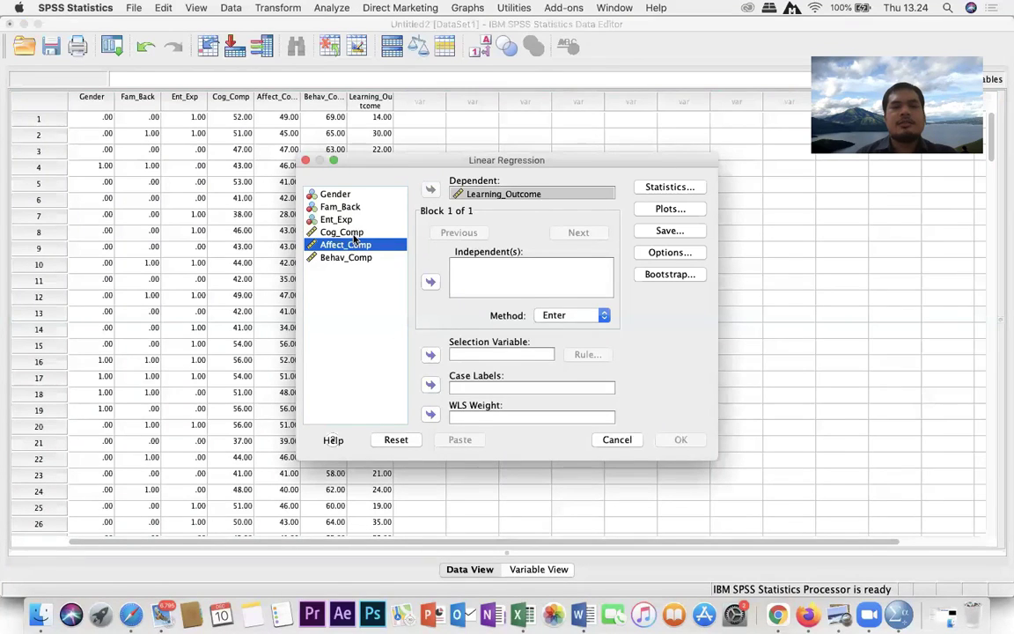
{"action": "left_click", "coordinate": [356, 234]}
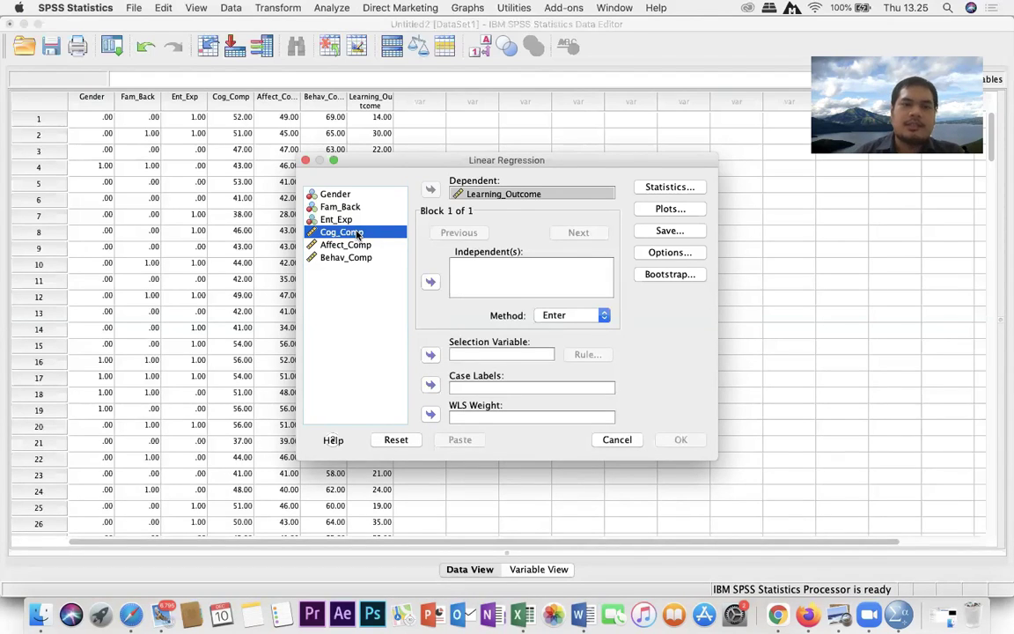
{"action": "left_click", "coordinate": [356, 258], "text": "shift"}
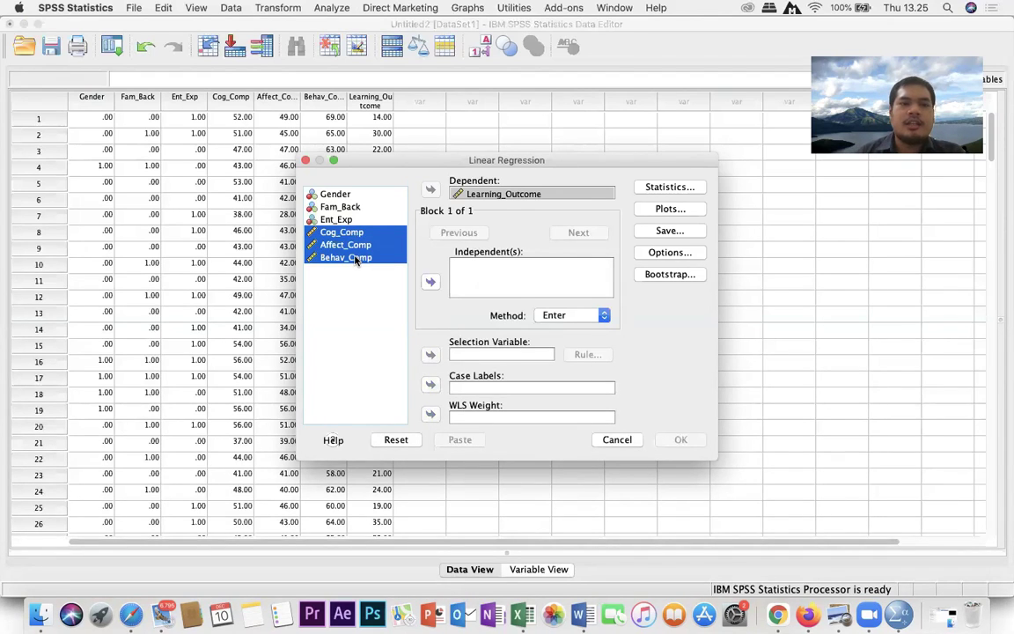
{"action": "left_click", "coordinate": [431, 283]}
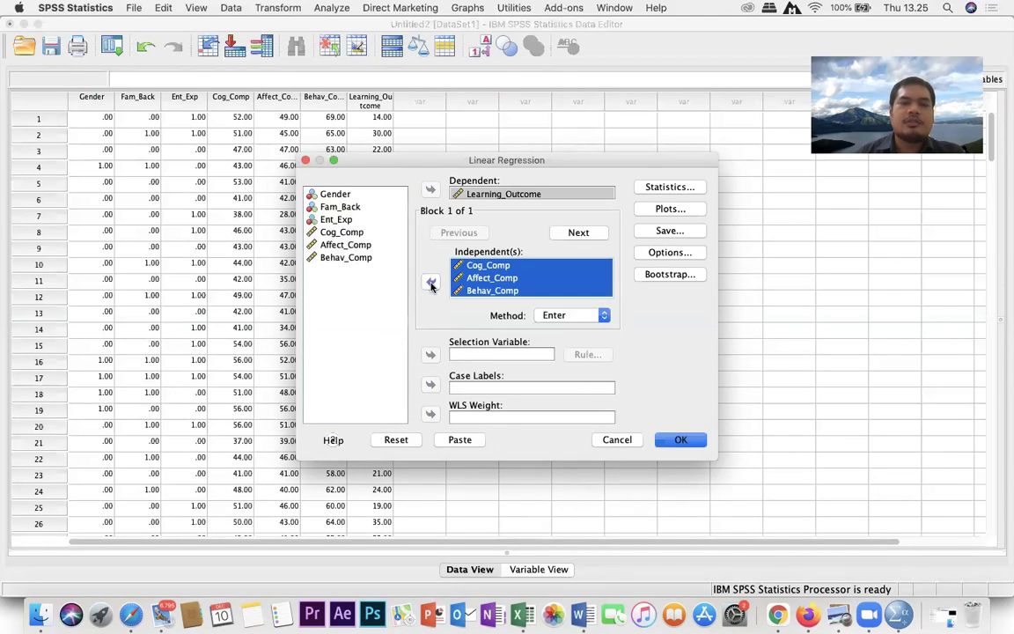
{"action": "left_click", "coordinate": [558, 280]}
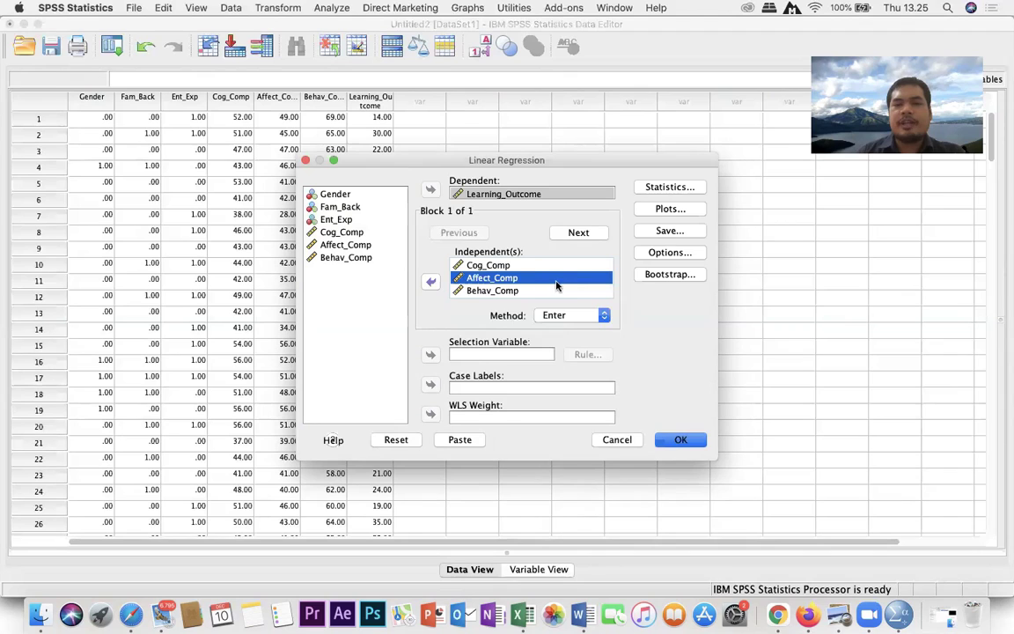
{"action": "left_click", "coordinate": [531, 267]}
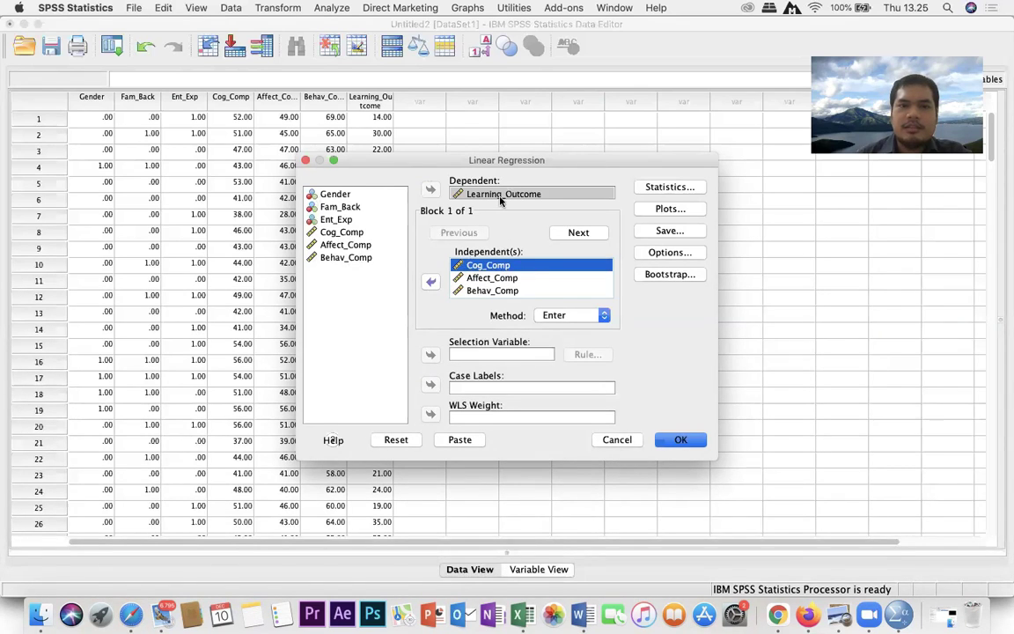
Include descriptives, collinearity diagnostics and the Durbin-Watson residual test in the regression statistics
{"action": "left_click", "coordinate": [687, 189]}
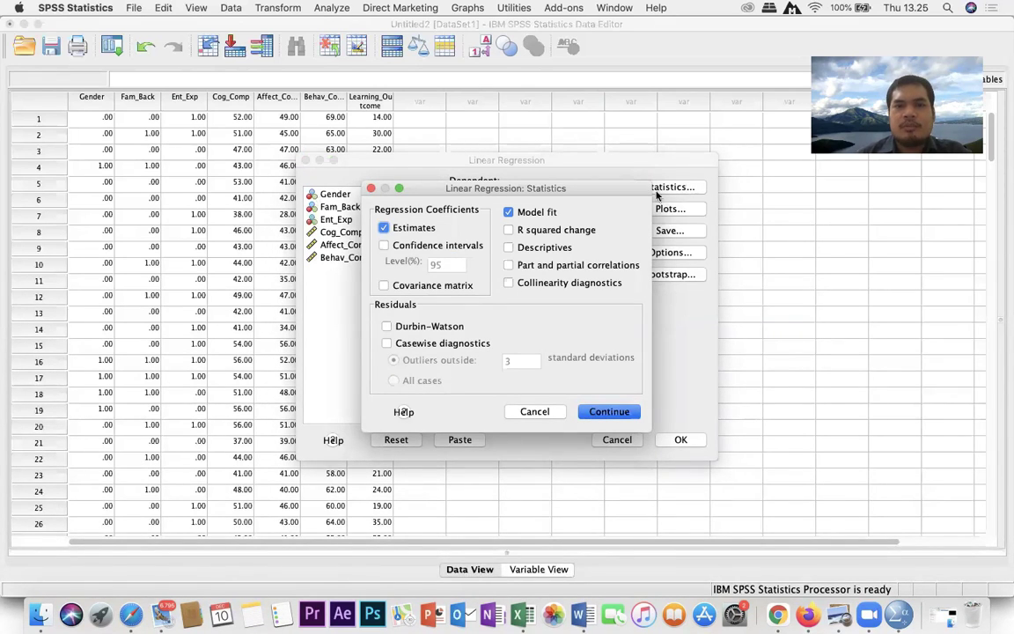
{"action": "left_click", "coordinate": [512, 250]}
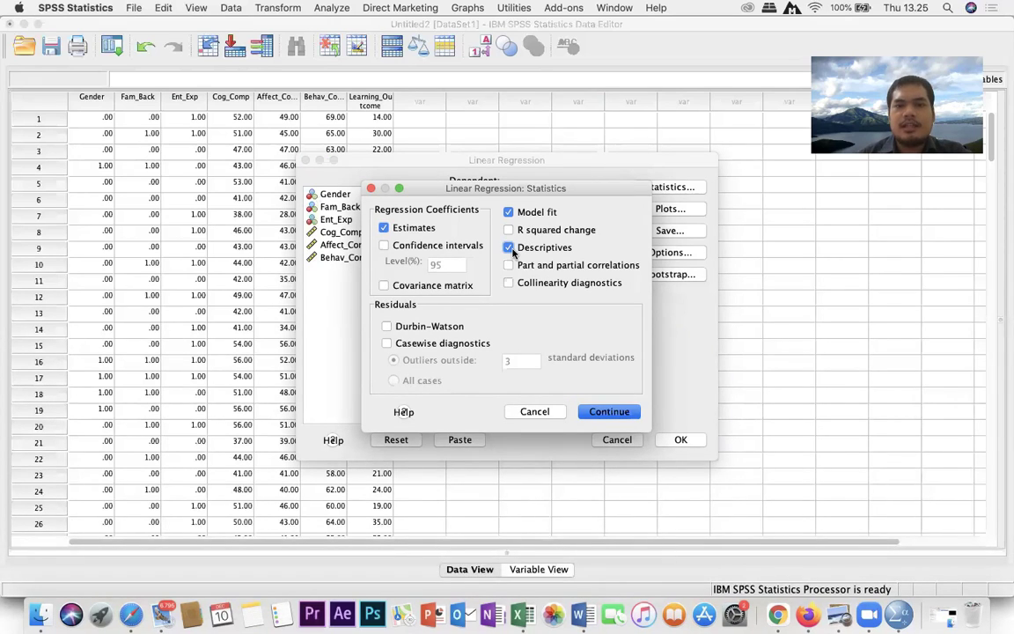
{"action": "left_click", "coordinate": [508, 283]}
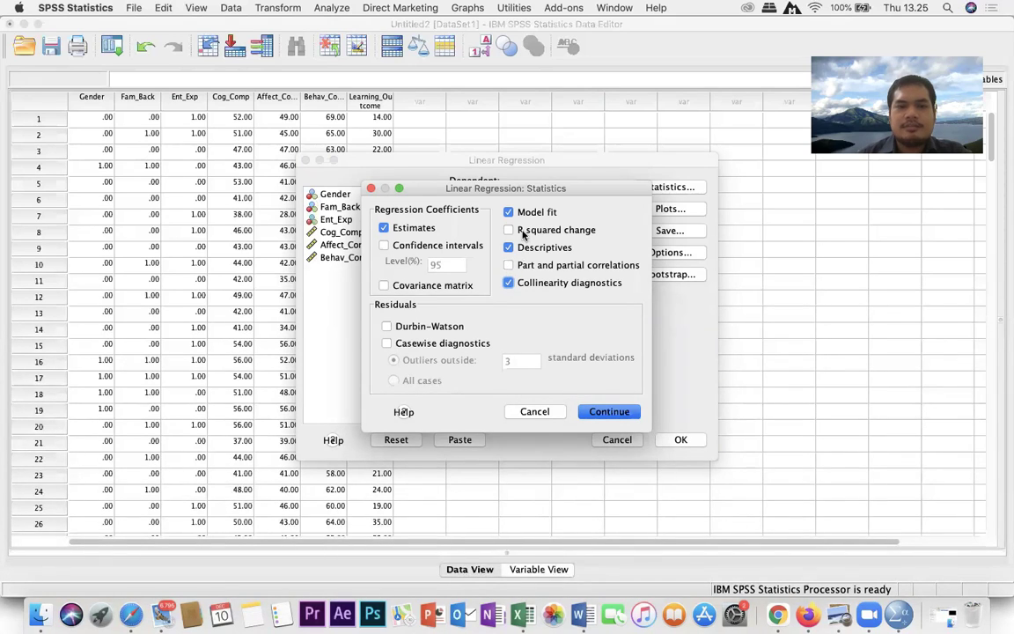
{"action": "left_click", "coordinate": [405, 328]}
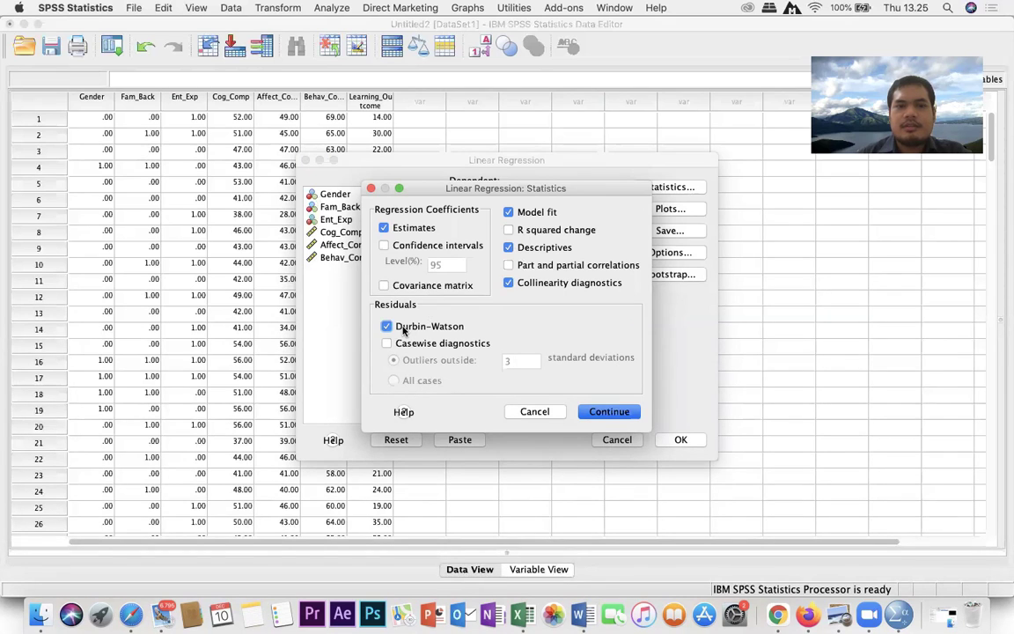
{"action": "left_click", "coordinate": [604, 411]}
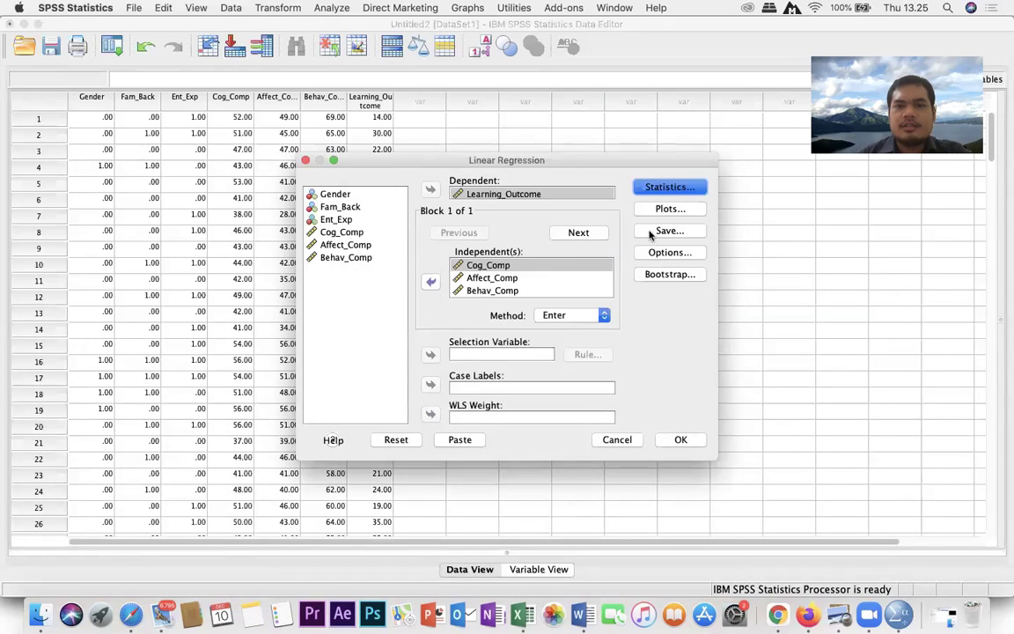
Define a regression scatter plot with *ZPRED on the Y axis and *ZRESID on the X axis
{"action": "left_click", "coordinate": [670, 209]}
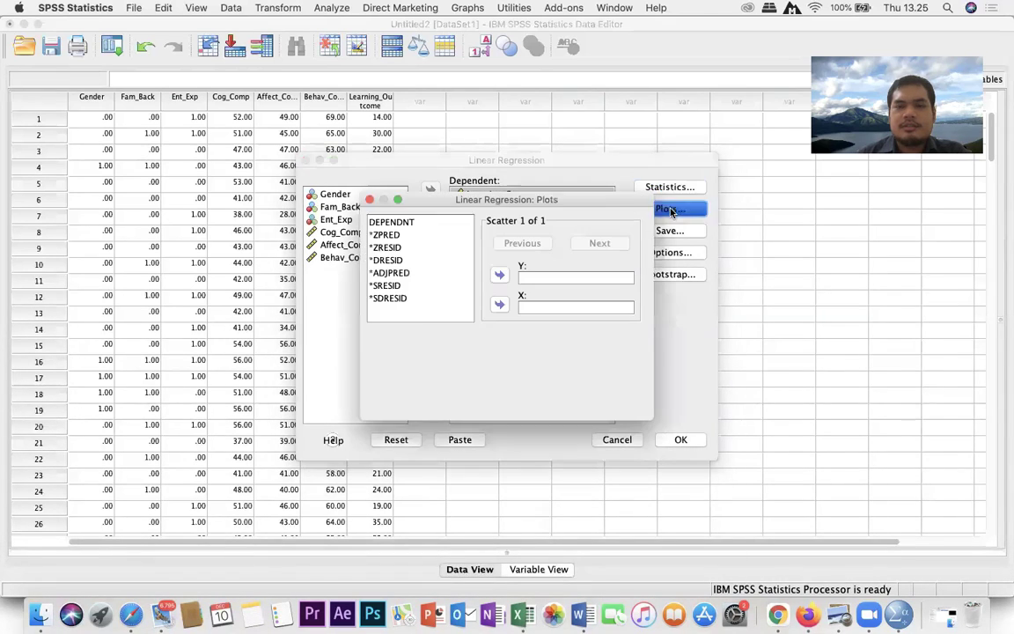
{"action": "left_click", "coordinate": [392, 247]}
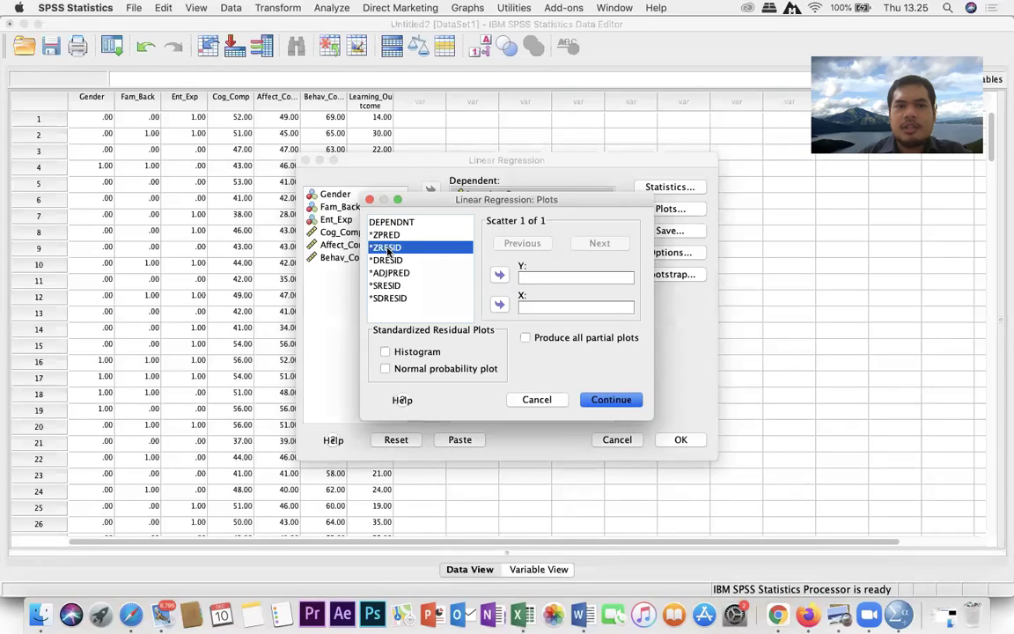
{"action": "left_click", "coordinate": [500, 304]}
{"action": "left_click", "coordinate": [385, 235]}
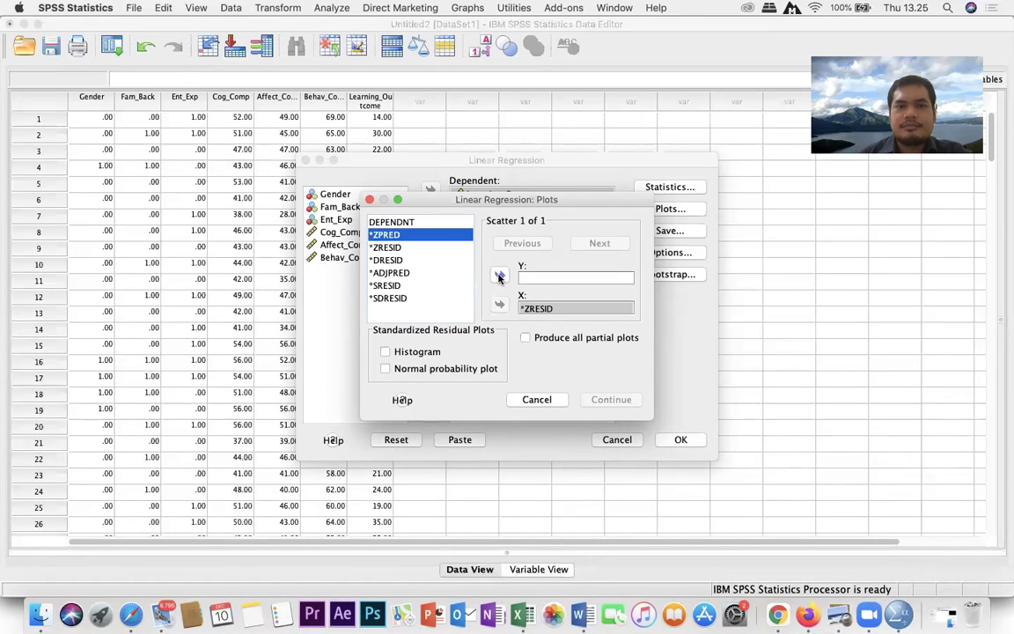
{"action": "left_click", "coordinate": [499, 277]}
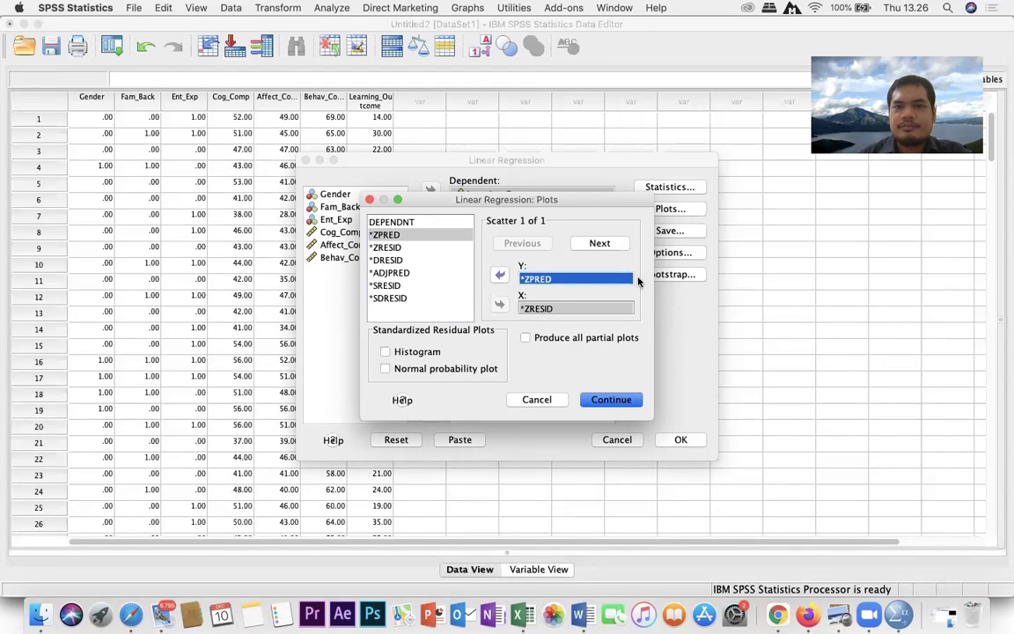
{"action": "left_click", "coordinate": [613, 402]}
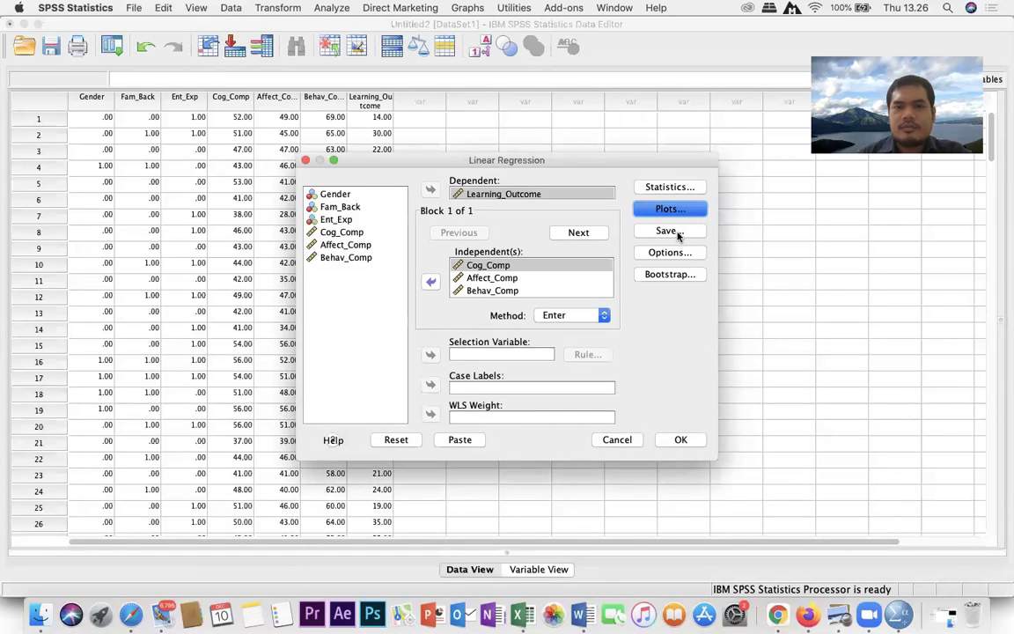
Save the unstandardized predicted values and unstandardized residuals of the regression as new variables
{"action": "left_click", "coordinate": [668, 230]}
{"action": "left_click", "coordinate": [352, 120]}
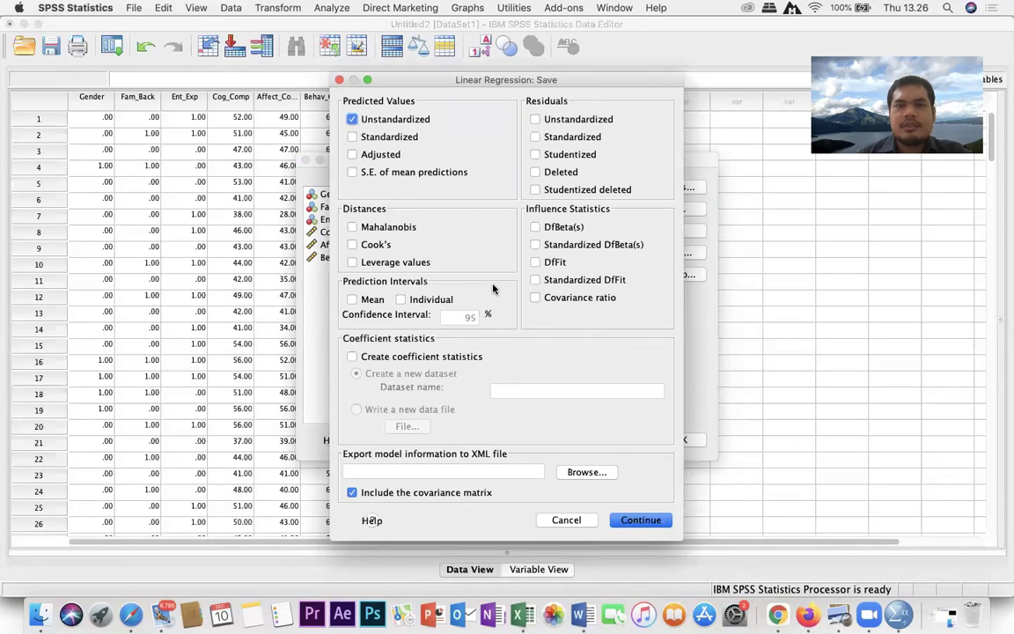
{"action": "left_click", "coordinate": [535, 119]}
{"action": "left_click", "coordinate": [352, 119]}
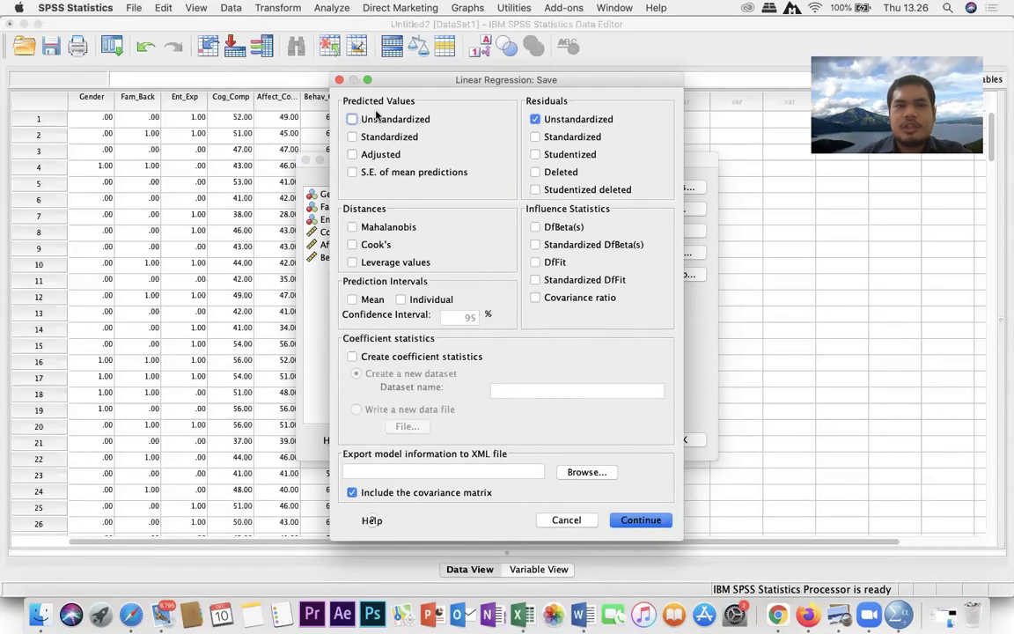
{"action": "left_click", "coordinate": [352, 119]}
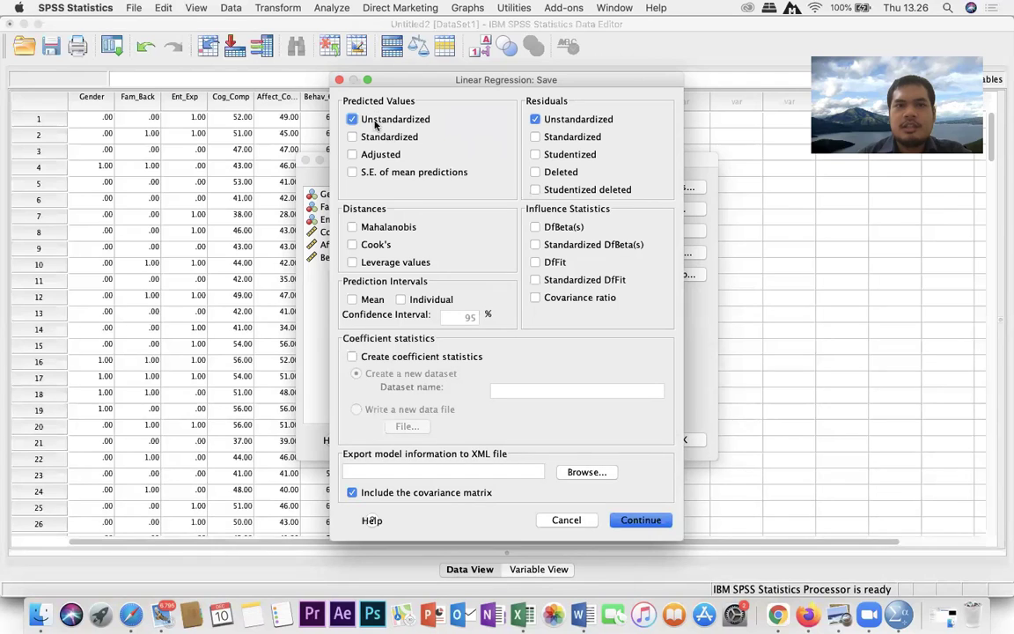
{"action": "left_click", "coordinate": [641, 521]}
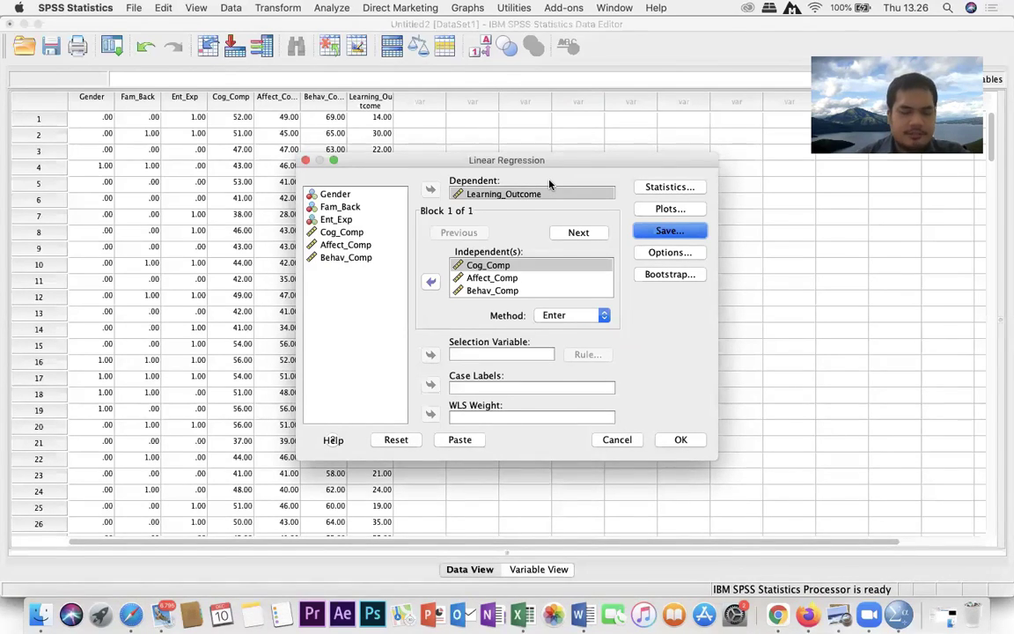
Review the regression's stepping and missing-value options and its selected statistics, leaving the settings as they are
{"action": "left_click", "coordinate": [680, 258]}
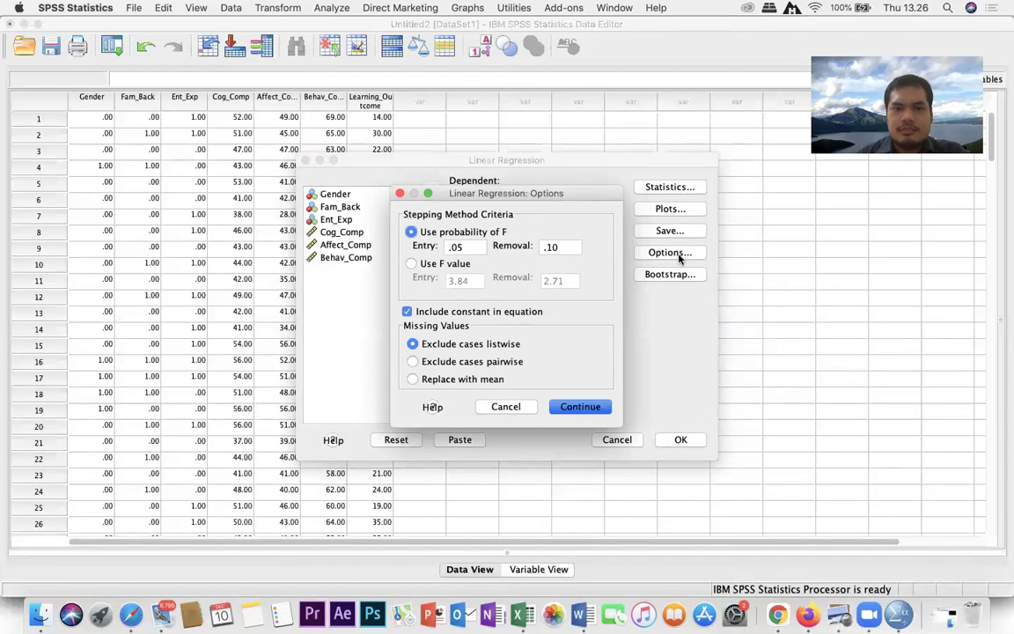
{"action": "left_click", "coordinate": [577, 408]}
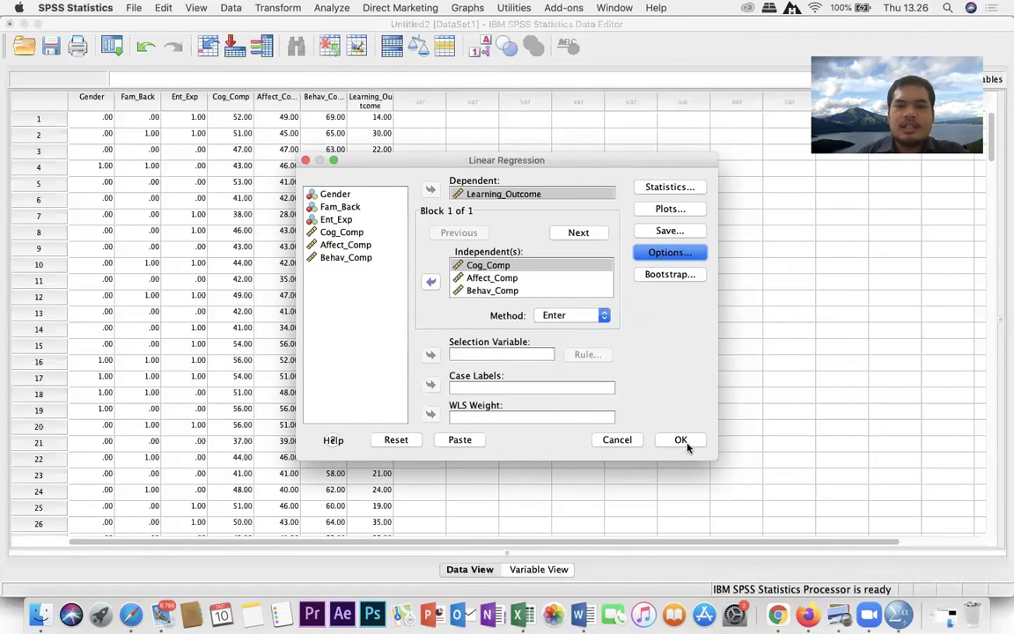
{"action": "left_click", "coordinate": [668, 187]}
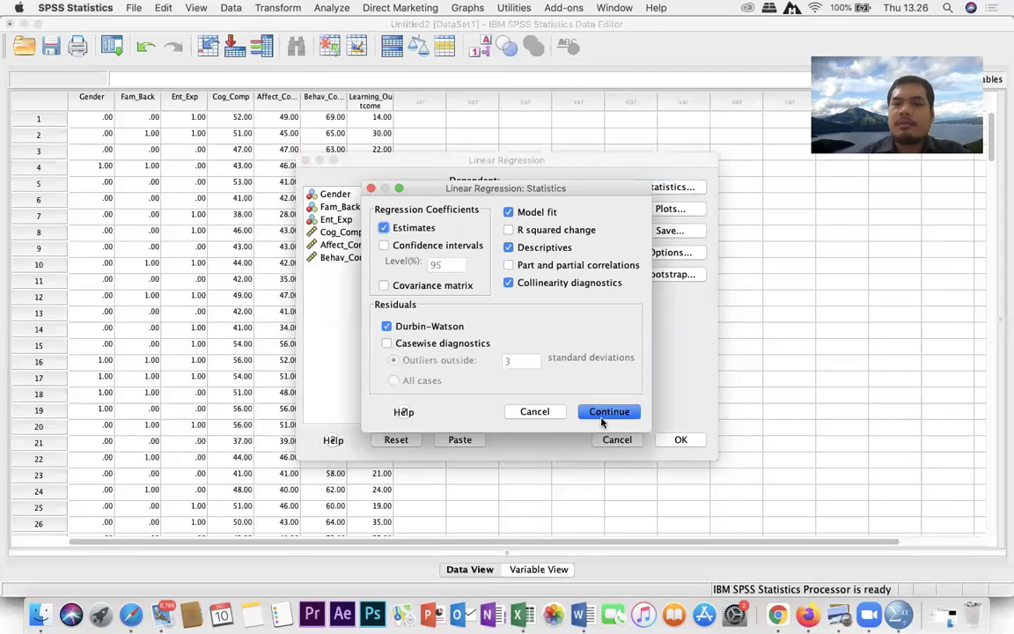
{"action": "left_click", "coordinate": [536, 412]}
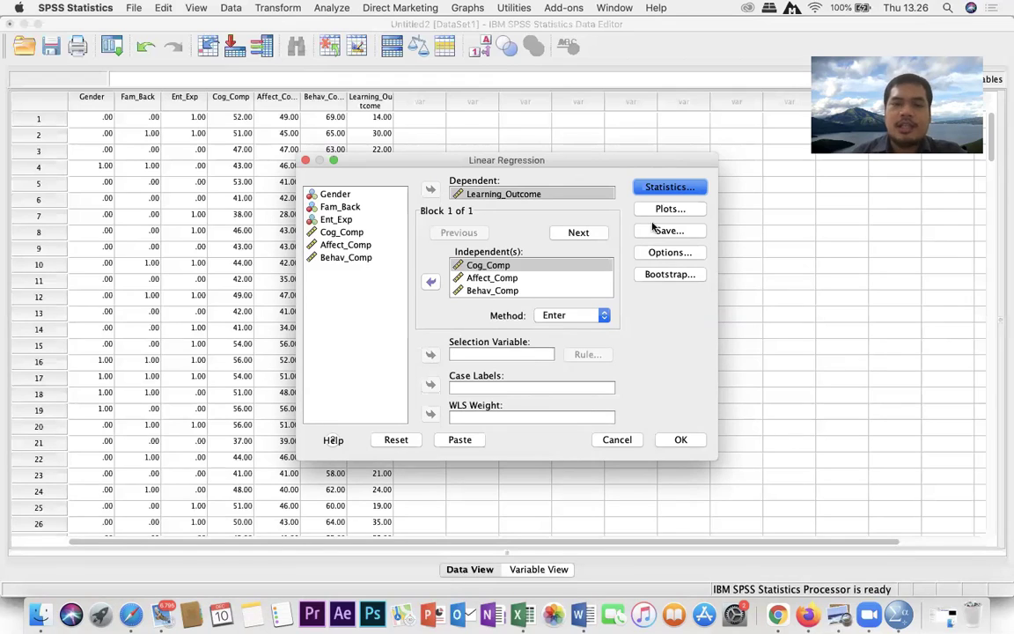
Check the regression statistics options and run the linear regression of Learning_Outcome on Cog_Comp, Affect_Comp and Behav_Comp
{"action": "left_click", "coordinate": [664, 189]}
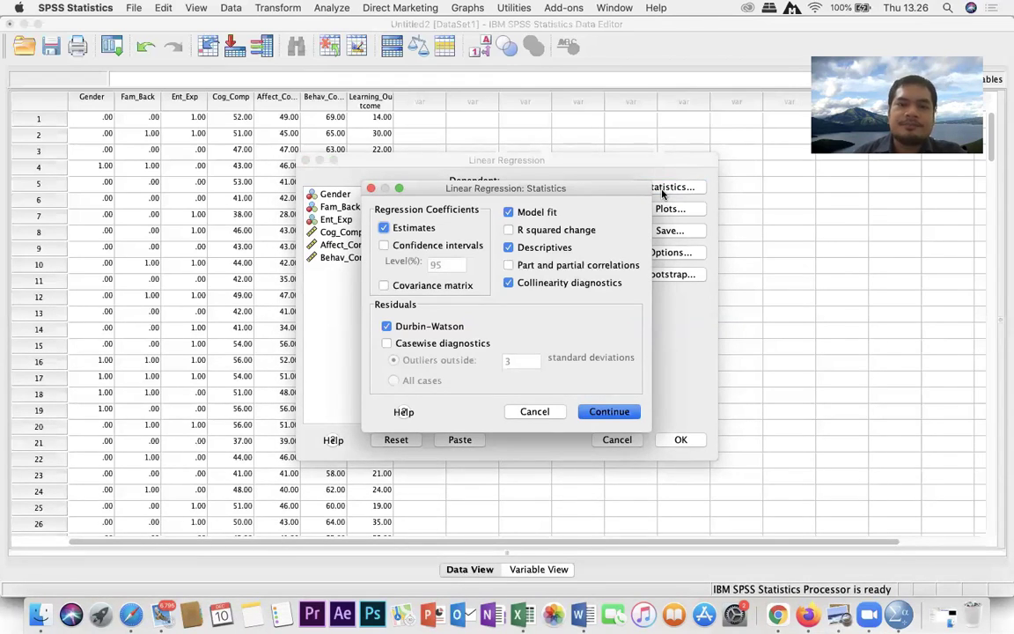
{"action": "left_click", "coordinate": [682, 439]}
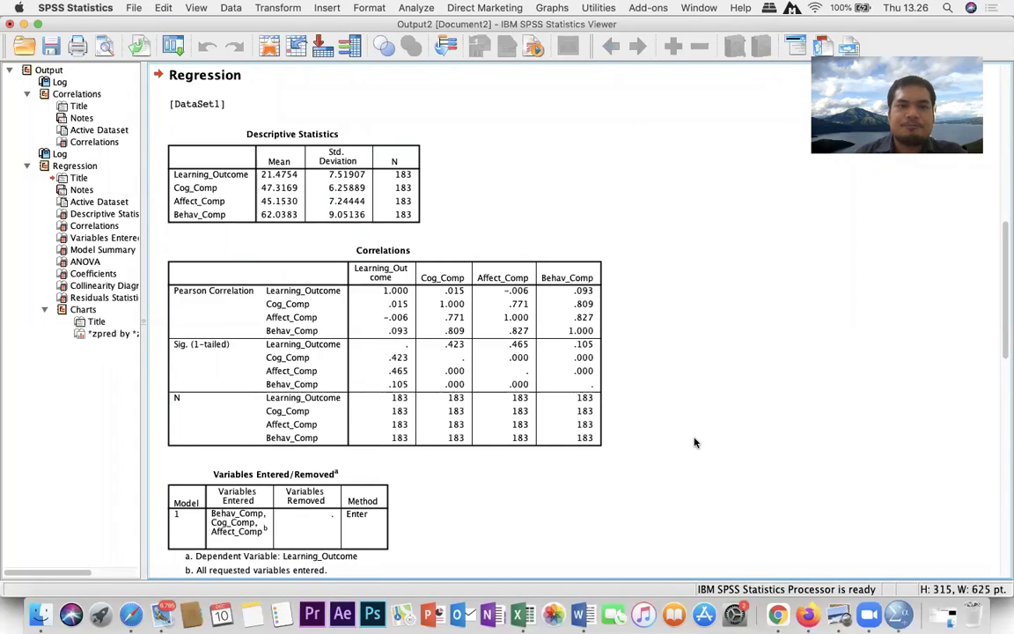
Examine the regression output's Correlations table for the relationships between Learning_Outcome and the three components, comparing it with the earlier correlation output
{"action": "scroll", "coordinate": [695, 442], "scroll_direction": "down", "scroll_amount": 5}
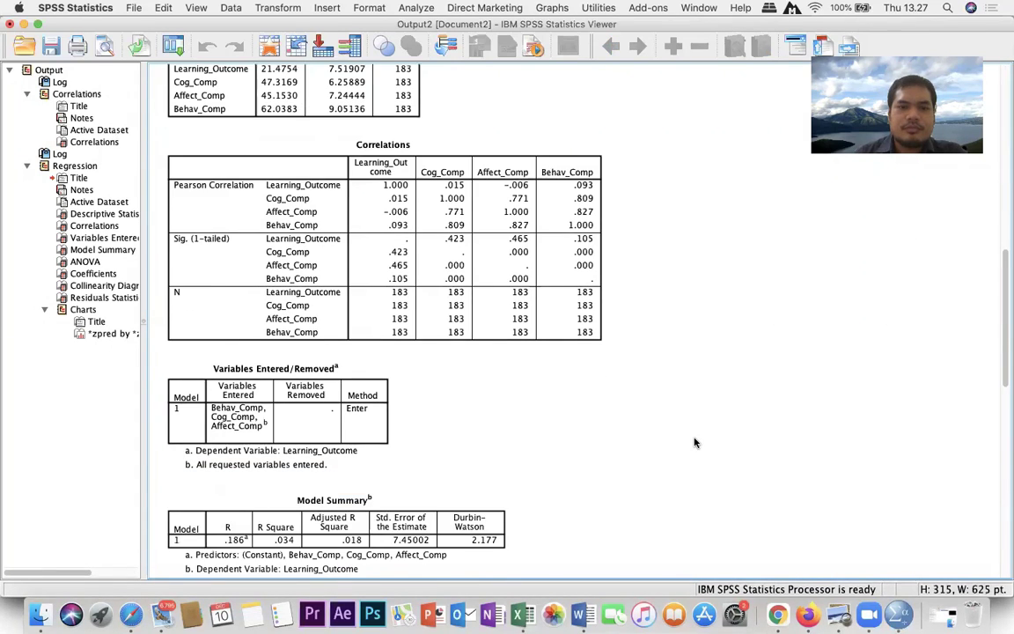
{"action": "scroll", "coordinate": [695, 443], "scroll_direction": "down", "scroll_amount": 3}
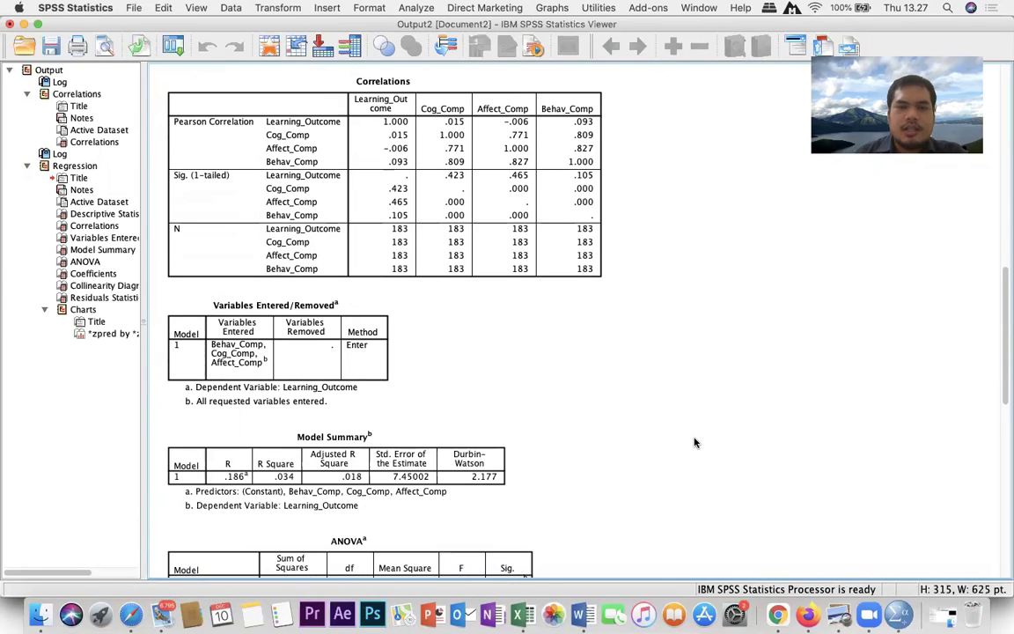
{"action": "left_click", "coordinate": [438, 132]}
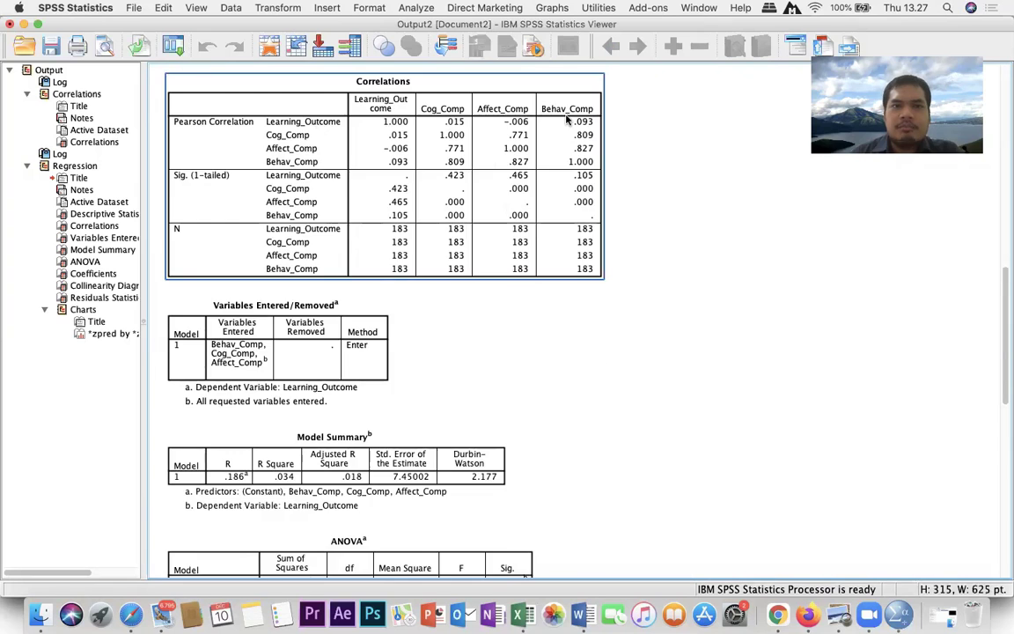
{"action": "scroll", "coordinate": [567, 120], "scroll_direction": "up", "scroll_amount": 5}
{"action": "scroll", "coordinate": [568, 119], "scroll_direction": "up", "scroll_amount": 3}
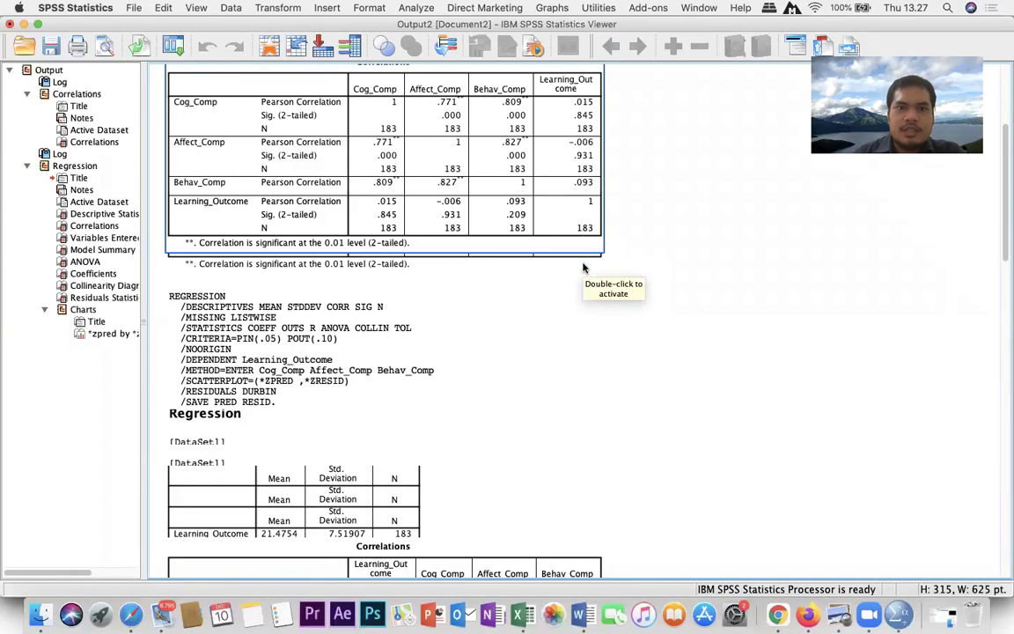
{"action": "scroll", "coordinate": [583, 267], "scroll_direction": "down", "scroll_amount": 6}
{"action": "left_click", "coordinate": [584, 355]}
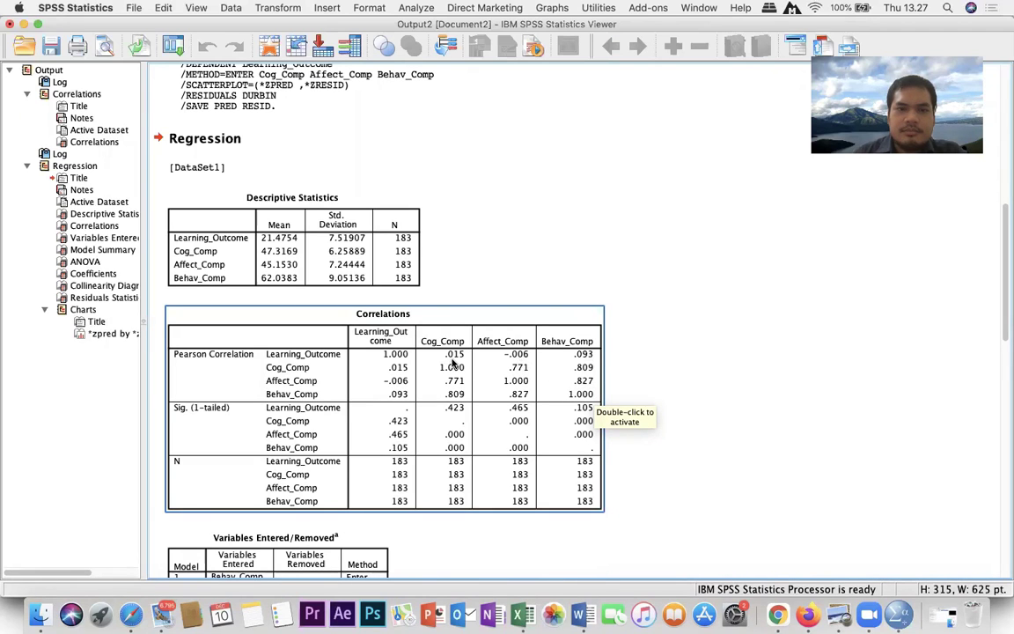
{"action": "scroll", "coordinate": [511, 425], "scroll_direction": "down", "scroll_amount": 5}
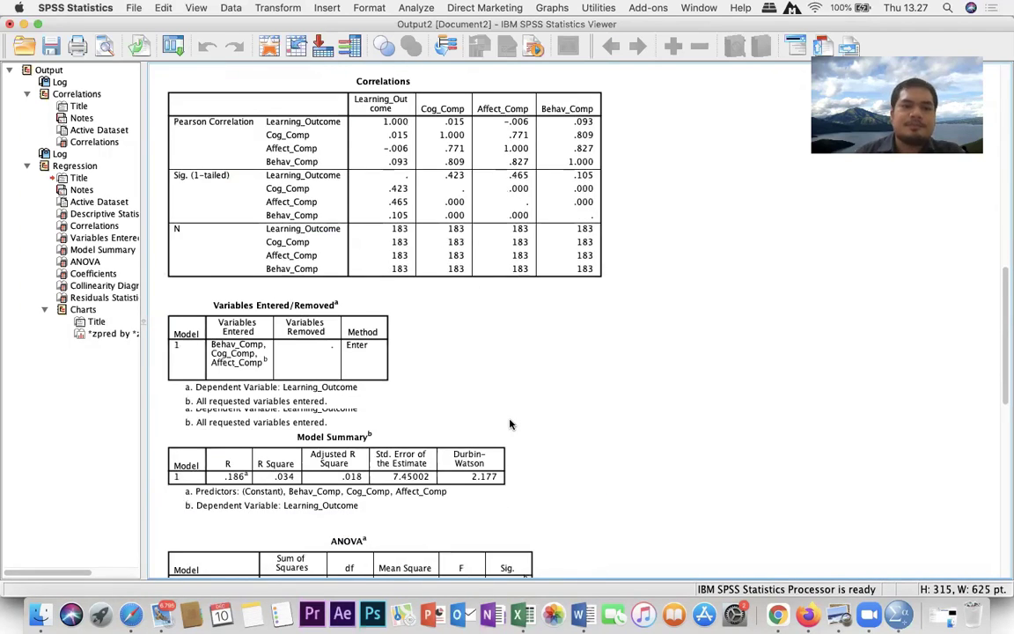
{"action": "left_click", "coordinate": [509, 423]}
{"action": "scroll", "coordinate": [509, 424], "scroll_direction": "up", "scroll_amount": 4}
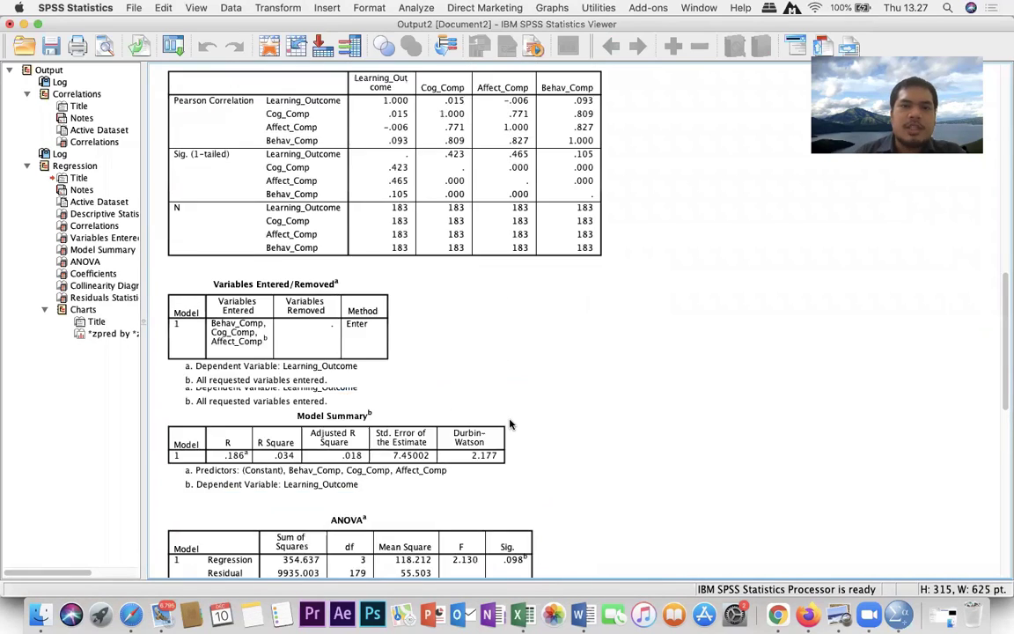
{"action": "left_click", "coordinate": [533, 268]}
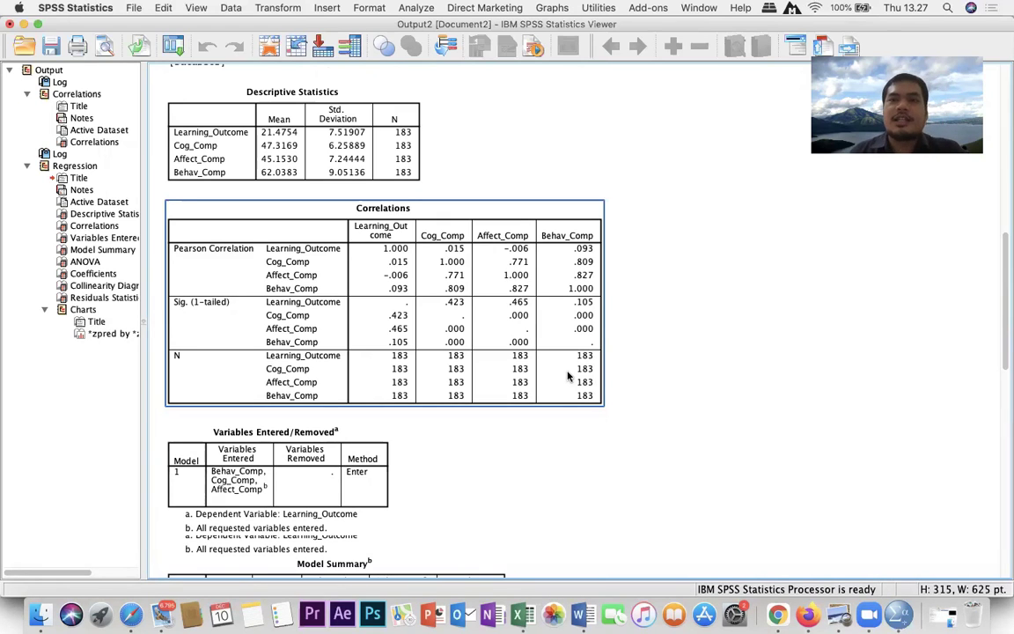
{"action": "scroll", "coordinate": [568, 377], "scroll_direction": "down", "scroll_amount": 5}
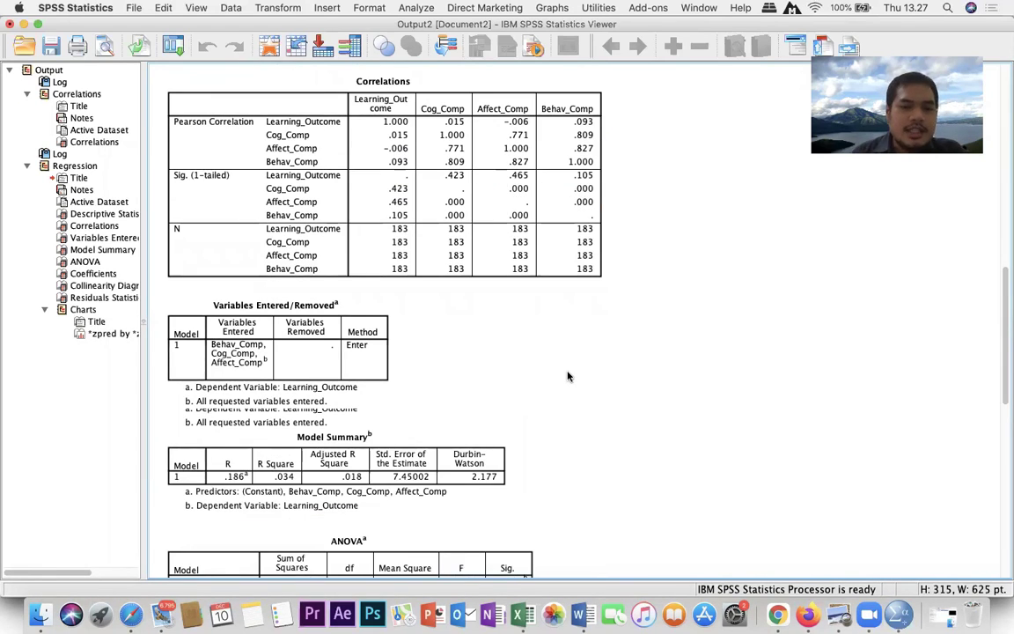
Examine the ANOVA table for the regression model's overall F value and significance
{"action": "scroll", "coordinate": [568, 377], "scroll_direction": "down", "scroll_amount": 8}
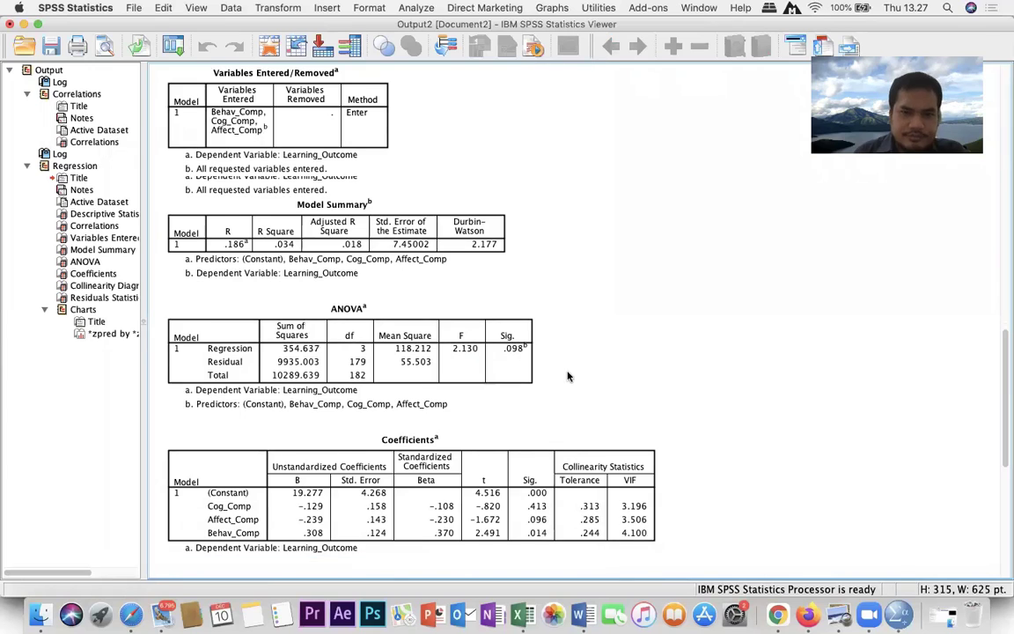
{"action": "left_click", "coordinate": [516, 345]}
{"action": "left_click", "coordinate": [212, 291]}
{"action": "left_click", "coordinate": [170, 295]}
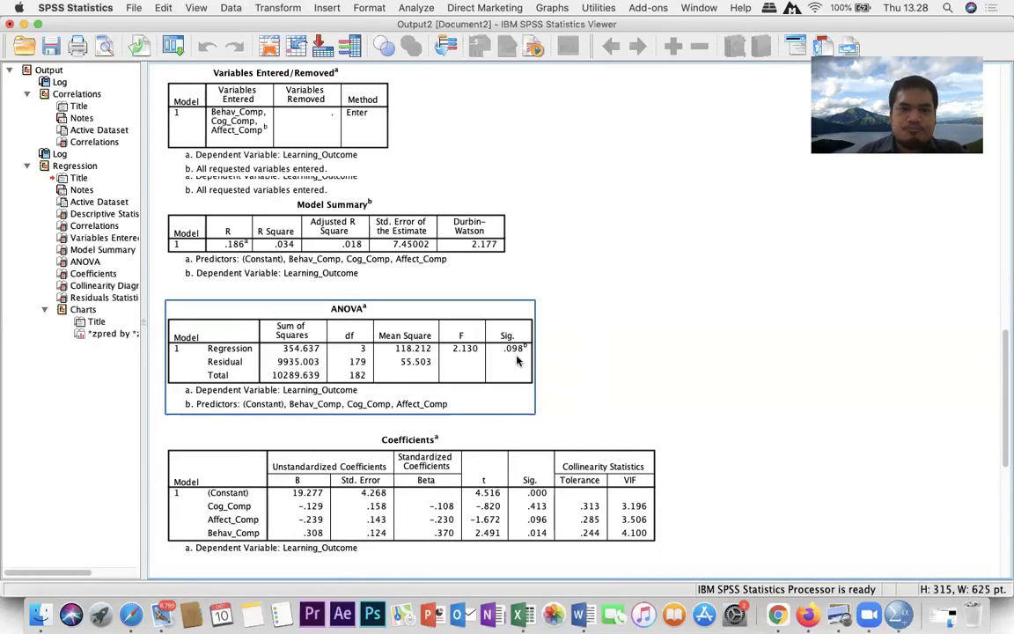
Examine the Coefficients table for each predictor's B, Beta, t and significance values, and select the table
{"action": "scroll", "coordinate": [433, 414], "scroll_direction": "down", "scroll_amount": 3}
{"action": "left_click", "coordinate": [432, 414]}
{"action": "scroll", "coordinate": [433, 414], "scroll_direction": "down", "scroll_amount": 2}
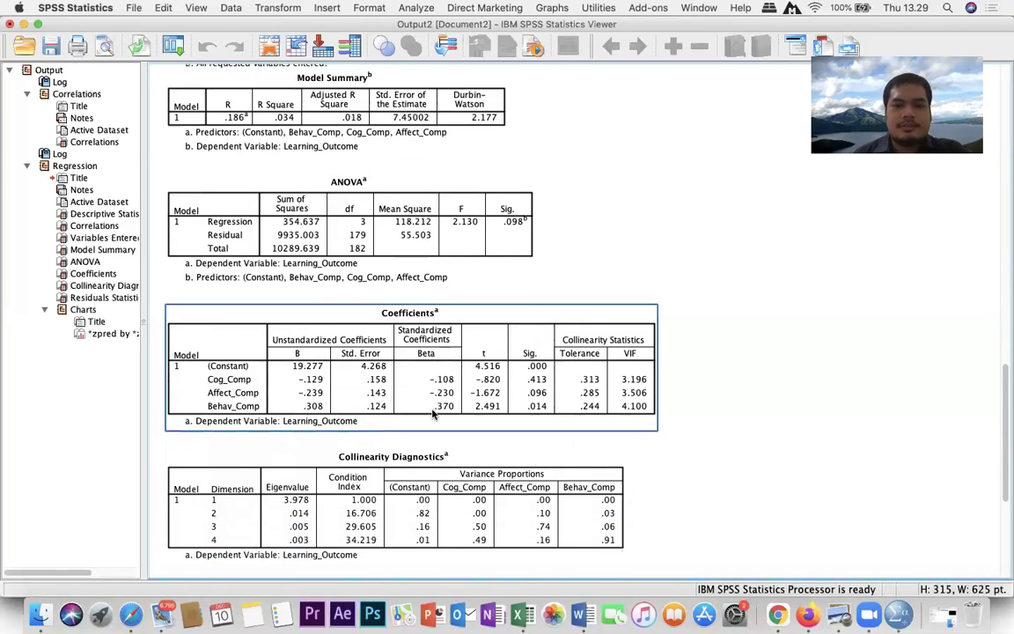
{"action": "scroll", "coordinate": [432, 414], "scroll_direction": "down", "scroll_amount": 2}
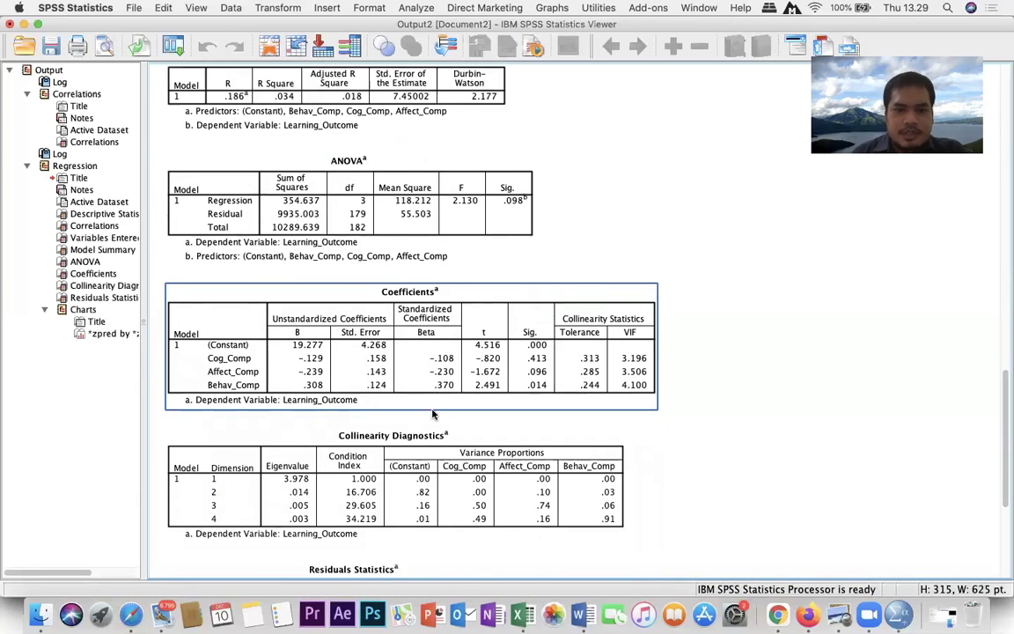
{"action": "scroll", "coordinate": [432, 414], "scroll_direction": "up", "scroll_amount": 5}
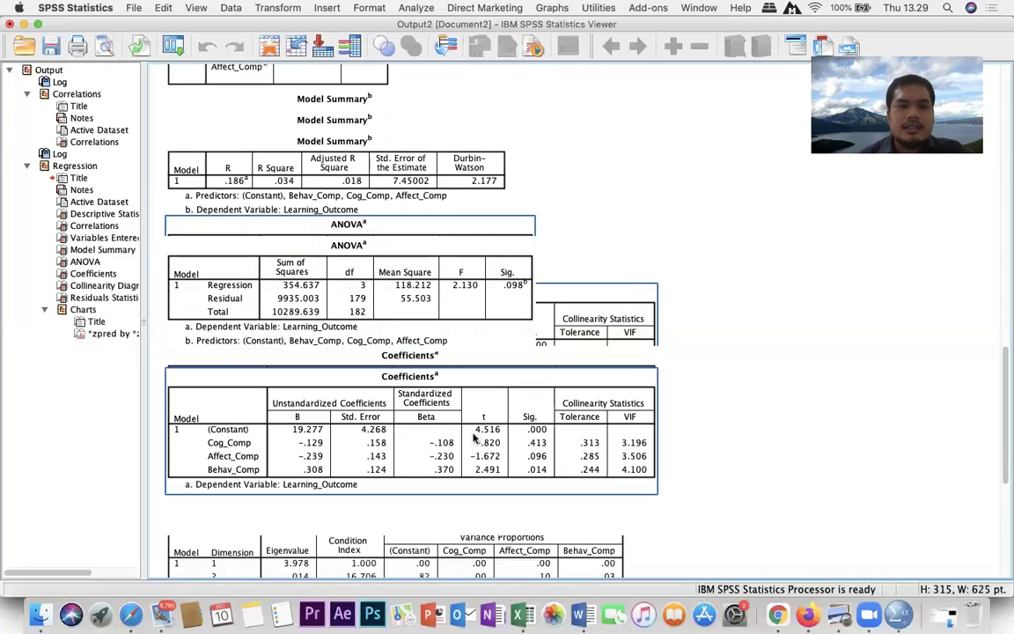
{"action": "scroll", "coordinate": [506, 295], "scroll_direction": "down", "scroll_amount": 5}
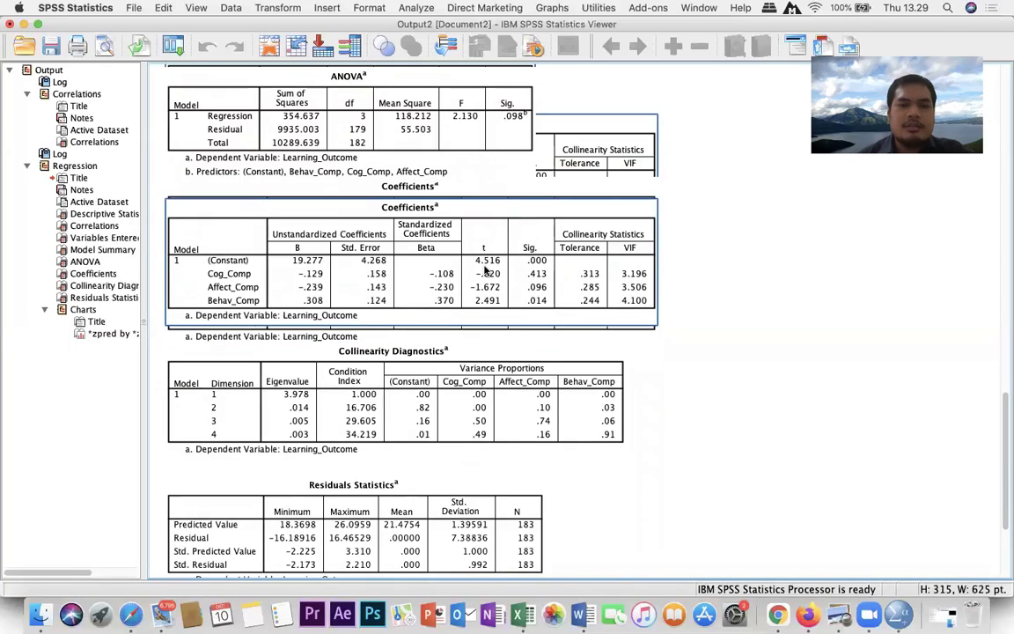
{"action": "left_click", "coordinate": [485, 272]}
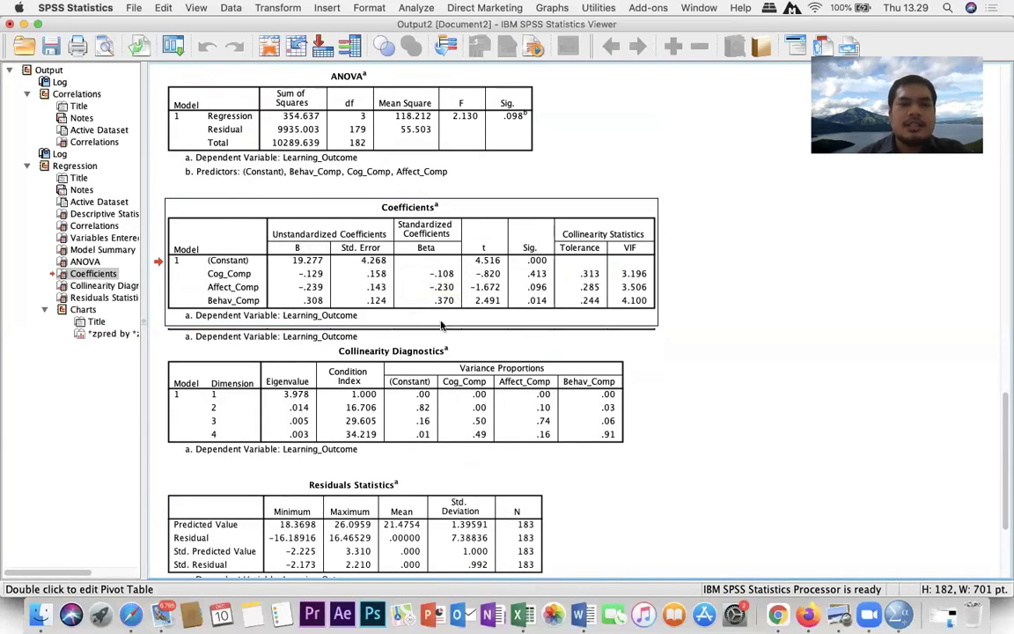
{"action": "left_click", "coordinate": [331, 316]}
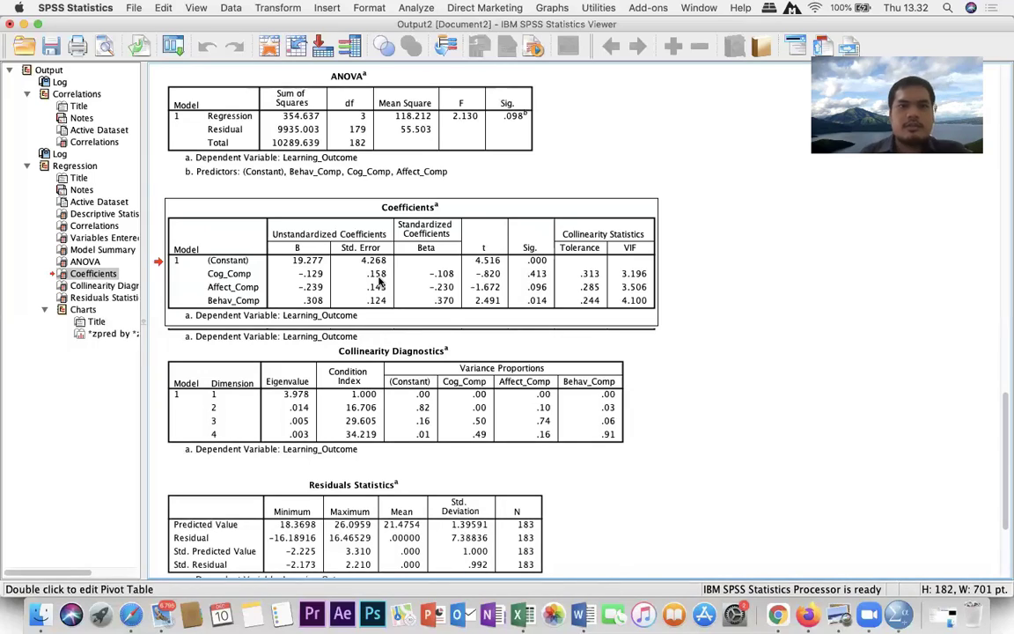
Review the Model Summary's R Square alongside the ANOVA and Coefficients tables
{"action": "left_click", "coordinate": [407, 138]}
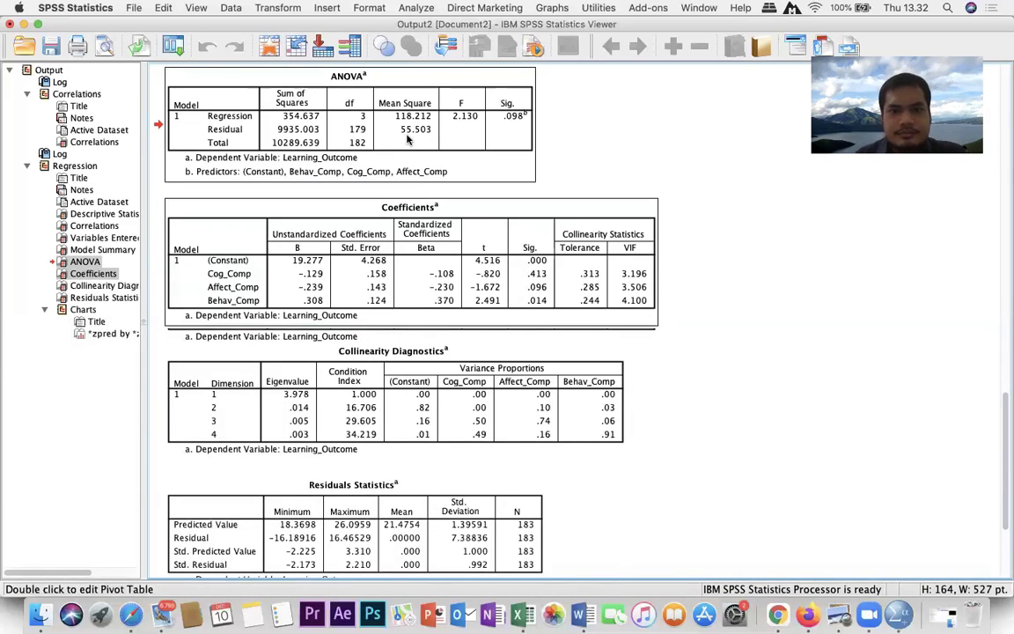
{"action": "scroll", "coordinate": [407, 138], "scroll_direction": "up", "scroll_amount": 2}
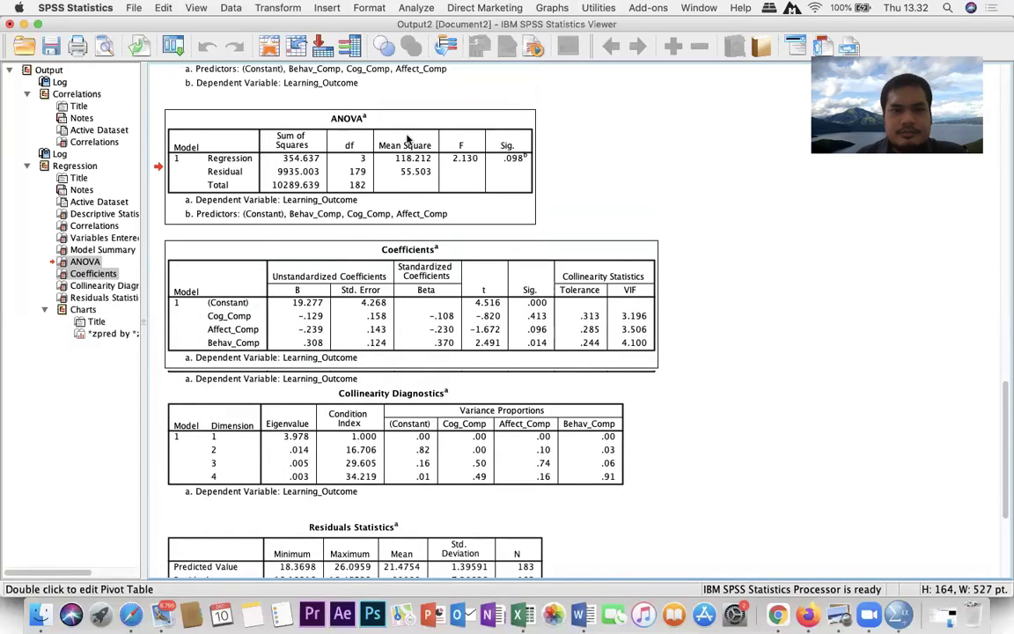
{"action": "scroll", "coordinate": [408, 139], "scroll_direction": "down", "scroll_amount": 5}
{"action": "scroll", "coordinate": [408, 138], "scroll_direction": "up", "scroll_amount": 8}
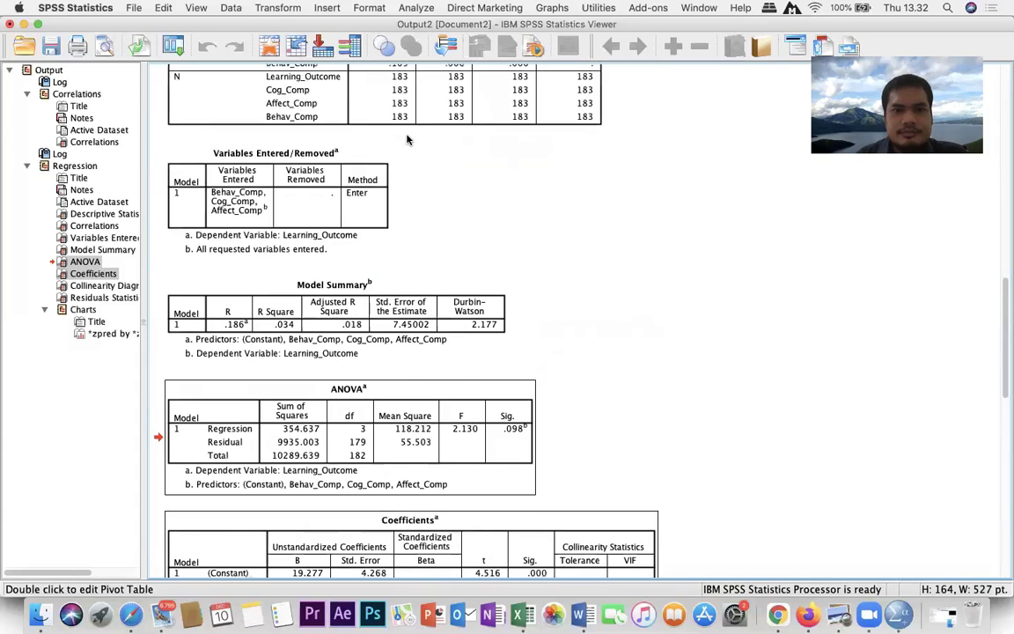
{"action": "scroll", "coordinate": [408, 138], "scroll_direction": "down", "scroll_amount": 3}
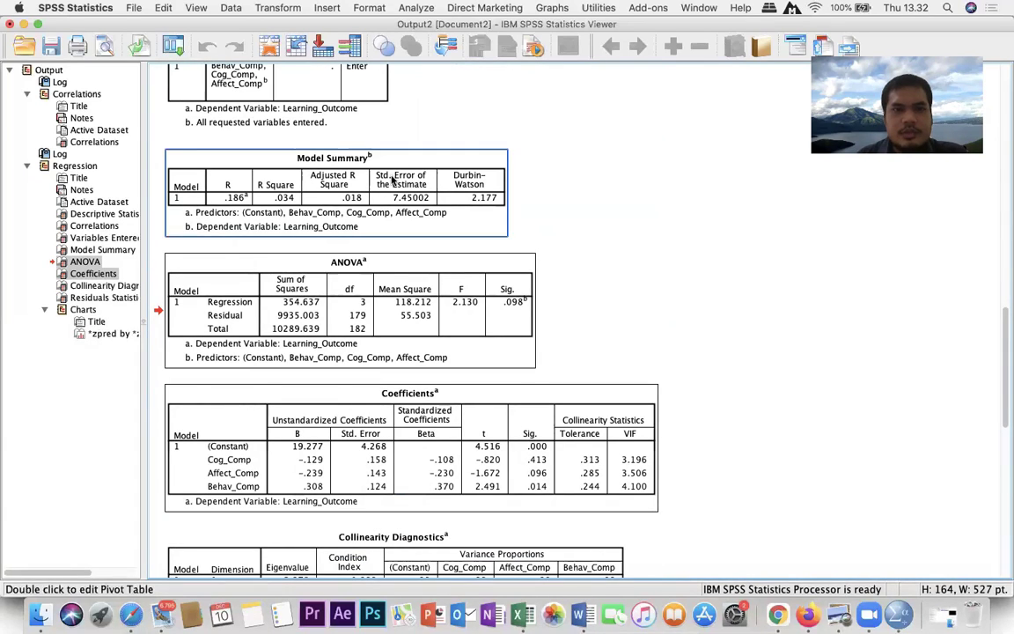
{"action": "left_click", "coordinate": [393, 178]}
{"action": "left_click", "coordinate": [263, 182]}
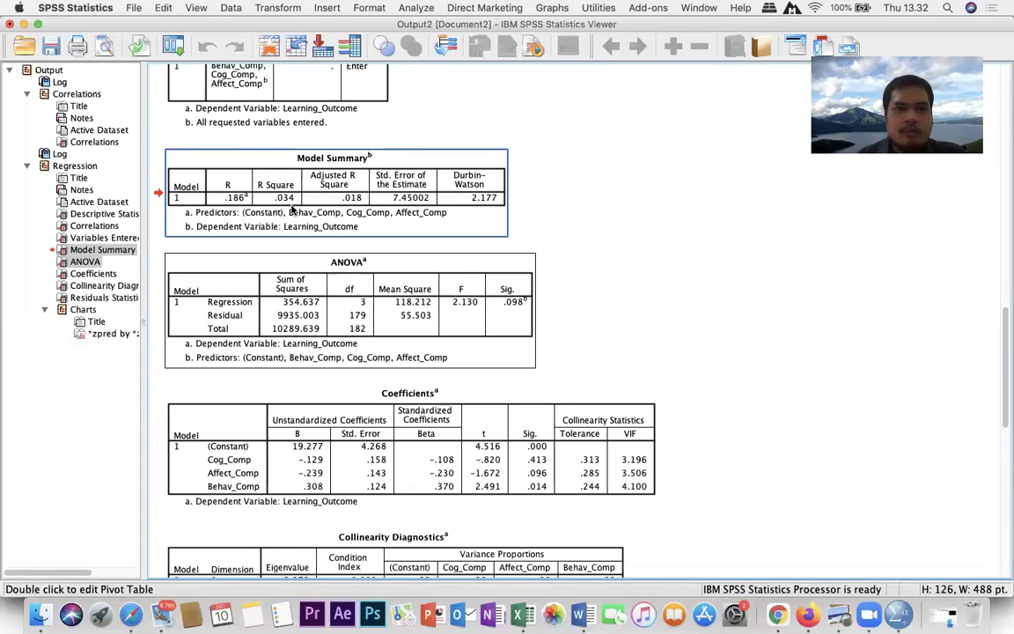
{"action": "left_click", "coordinate": [251, 460]}
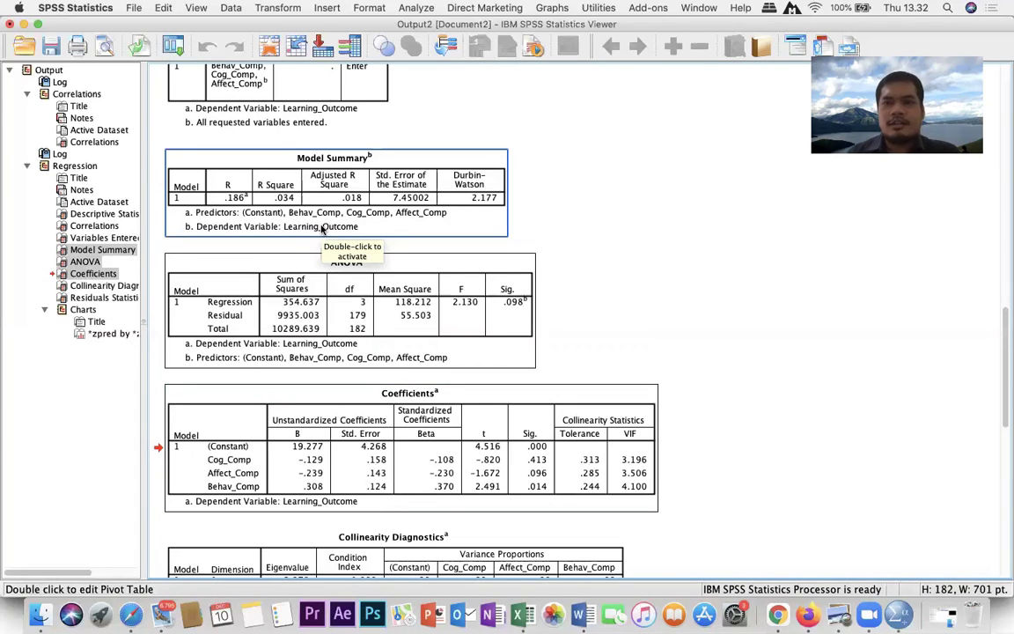
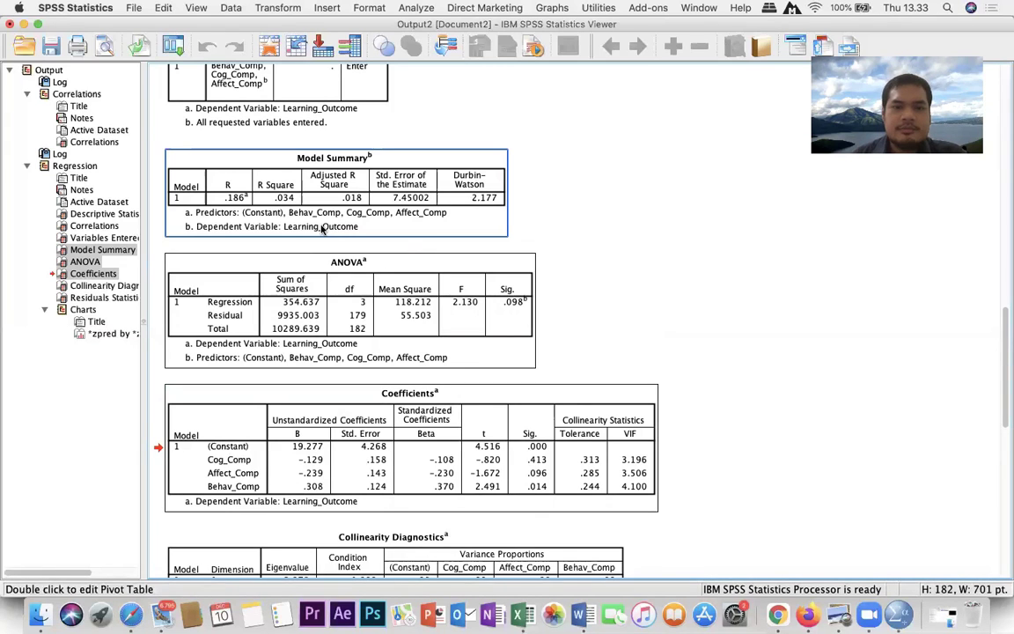
Switch to the Data MK Statistik workbook in Excel and look through the AVG-SUM sheet down to its last data rows
{"action": "left_click", "coordinate": [523, 606]}
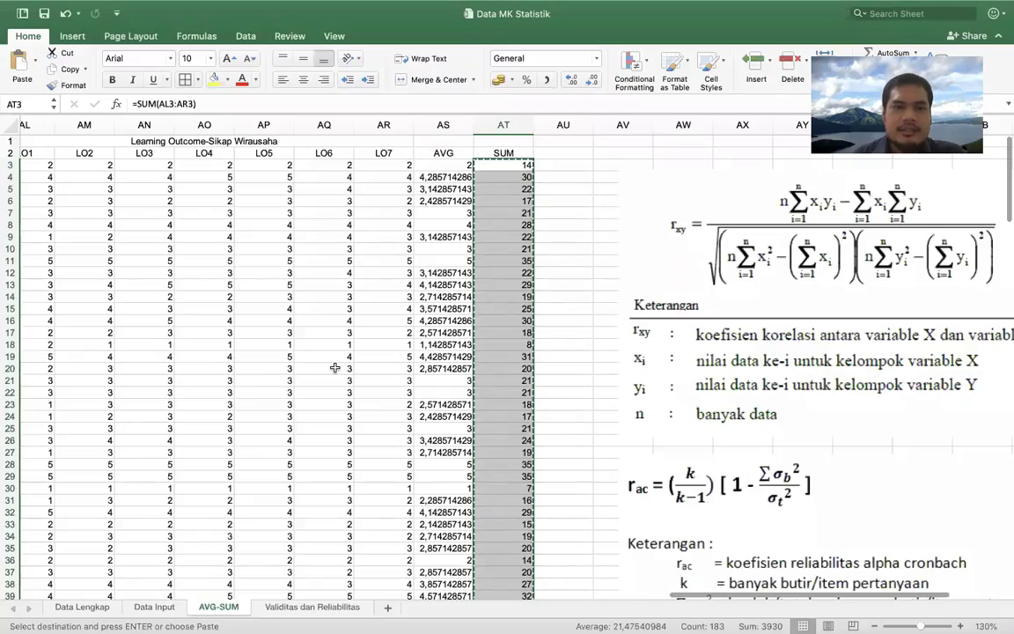
{"action": "scroll", "coordinate": [335, 365], "scroll_direction": "down", "scroll_amount": 2}
{"action": "scroll", "coordinate": [334, 367], "scroll_direction": "down", "scroll_amount": 20}
{"action": "scroll", "coordinate": [335, 367], "scroll_direction": "left", "scroll_amount": 2}
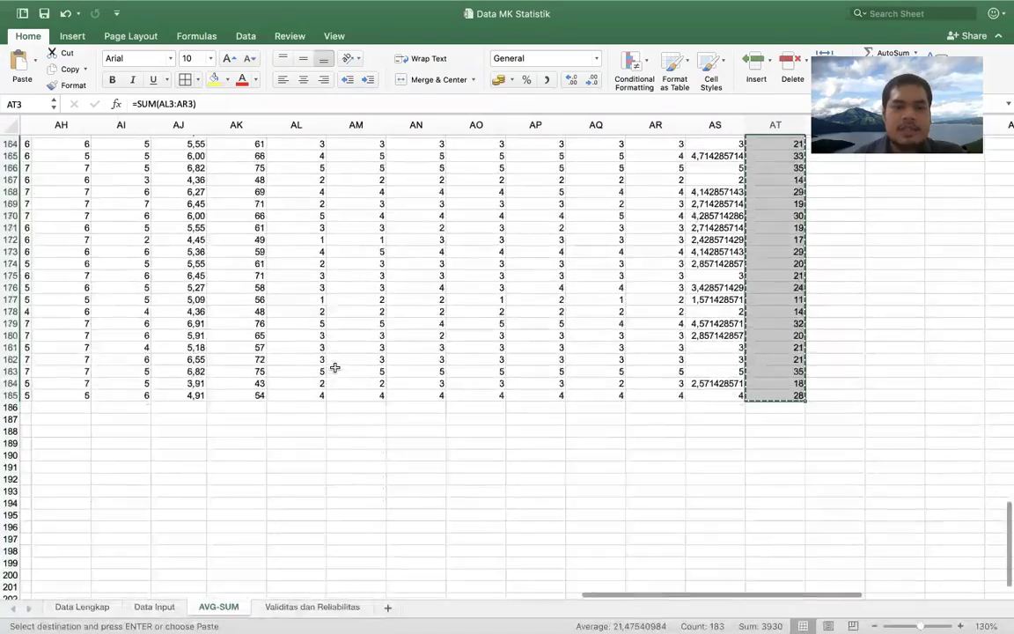
{"action": "scroll", "coordinate": [334, 367], "scroll_direction": "left", "scroll_amount": 3}
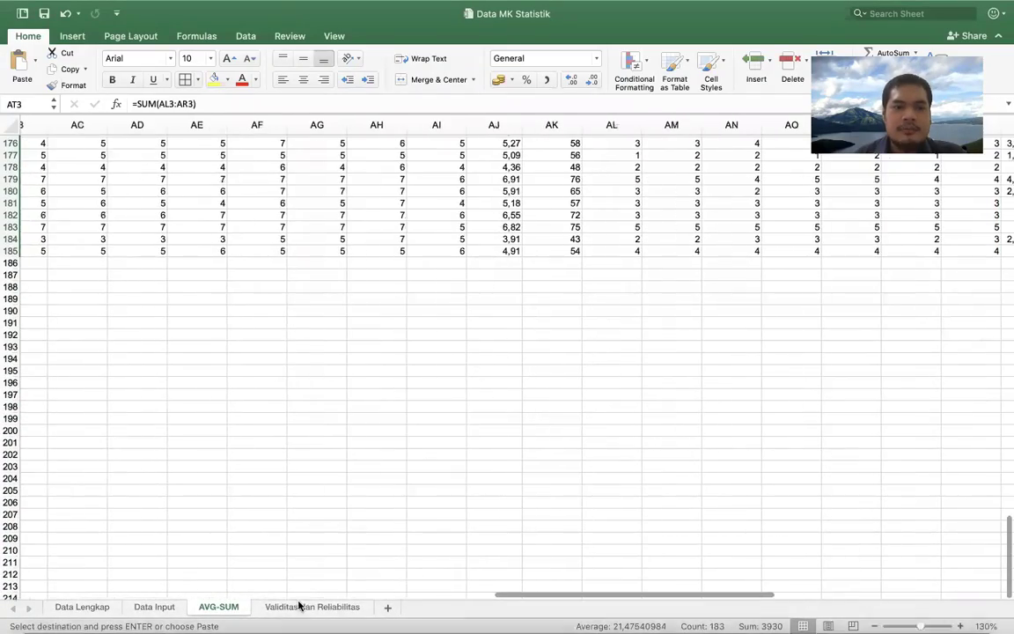
Examine the validity and reliability rows beneath the item data on the Validitas dan Reliabilitas sheet, across all variables
{"action": "left_click", "coordinate": [298, 607]}
{"action": "scroll", "coordinate": [412, 307], "scroll_direction": "down", "scroll_amount": 20}
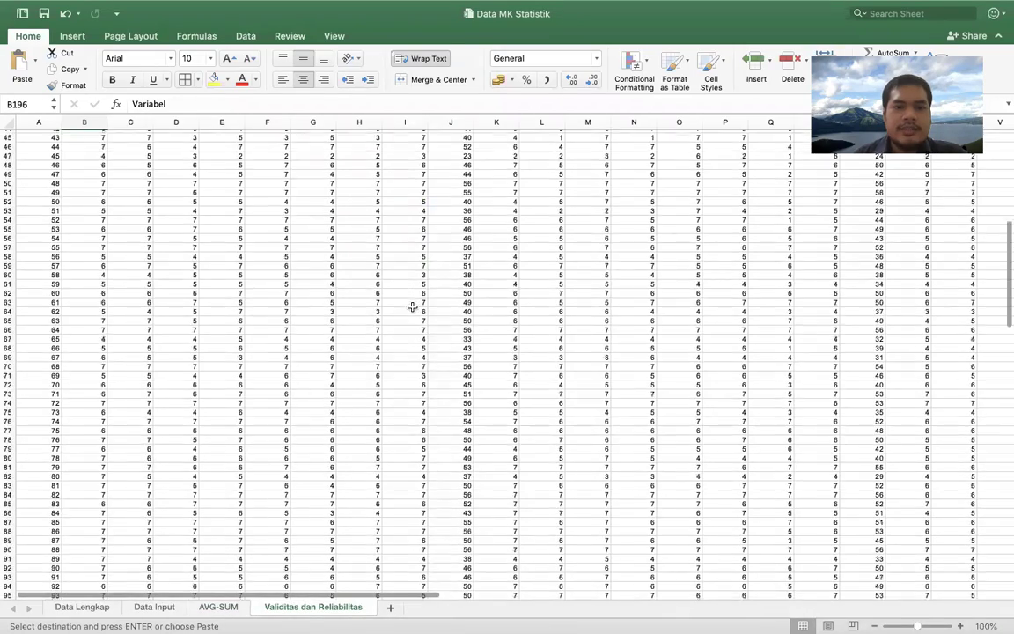
{"action": "scroll", "coordinate": [413, 307], "scroll_direction": "down", "scroll_amount": 20}
{"action": "scroll", "coordinate": [412, 307], "scroll_direction": "up", "scroll_amount": 8}
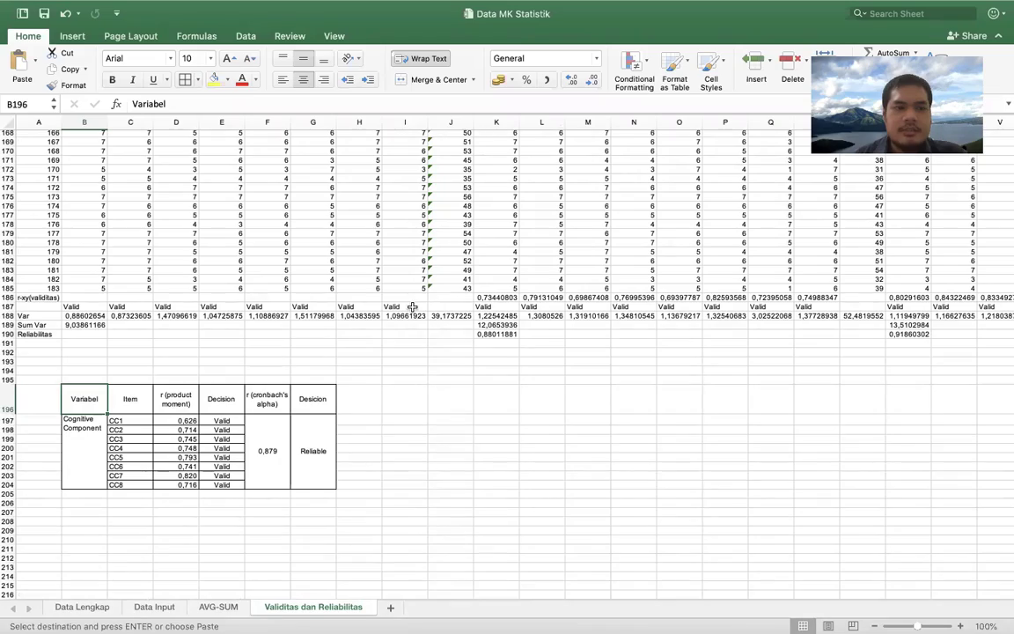
{"action": "scroll", "coordinate": [412, 307], "scroll_direction": "right", "scroll_amount": 1}
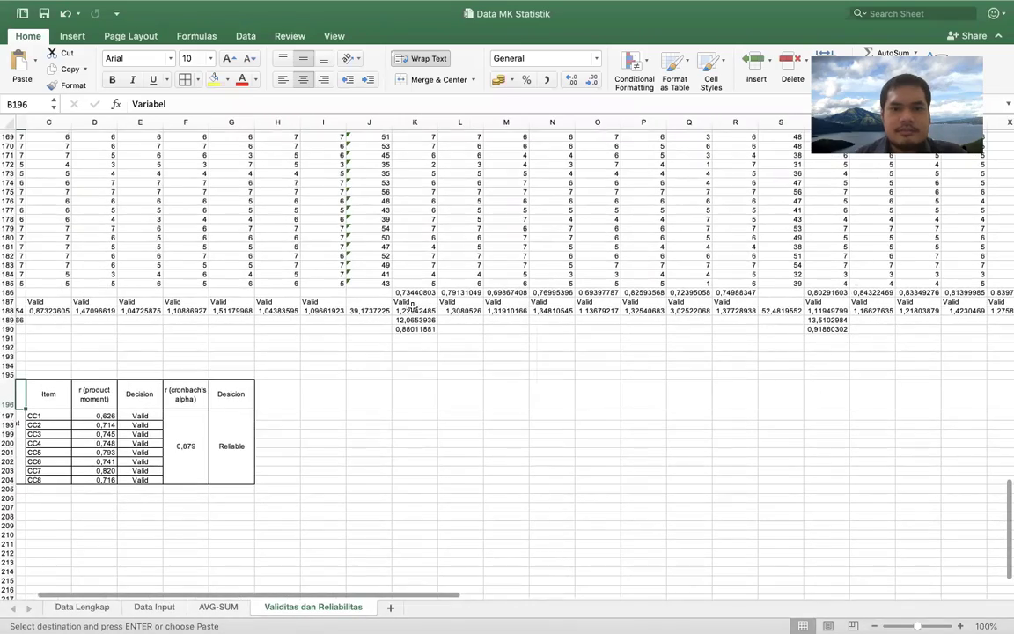
{"action": "scroll", "coordinate": [411, 306], "scroll_direction": "right", "scroll_amount": 10}
{"action": "scroll", "coordinate": [411, 306], "scroll_direction": "up", "scroll_amount": 1}
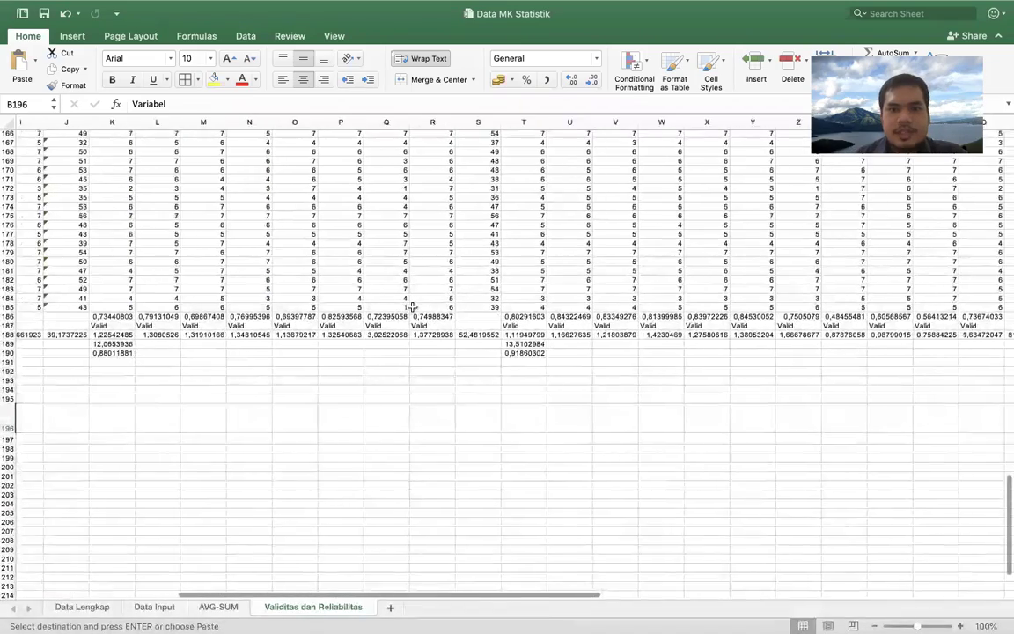
{"action": "scroll", "coordinate": [411, 306], "scroll_direction": "right", "scroll_amount": 6}
{"action": "scroll", "coordinate": [411, 306], "scroll_direction": "right", "scroll_amount": 6}
{"action": "scroll", "coordinate": [411, 307], "scroll_direction": "up", "scroll_amount": 1}
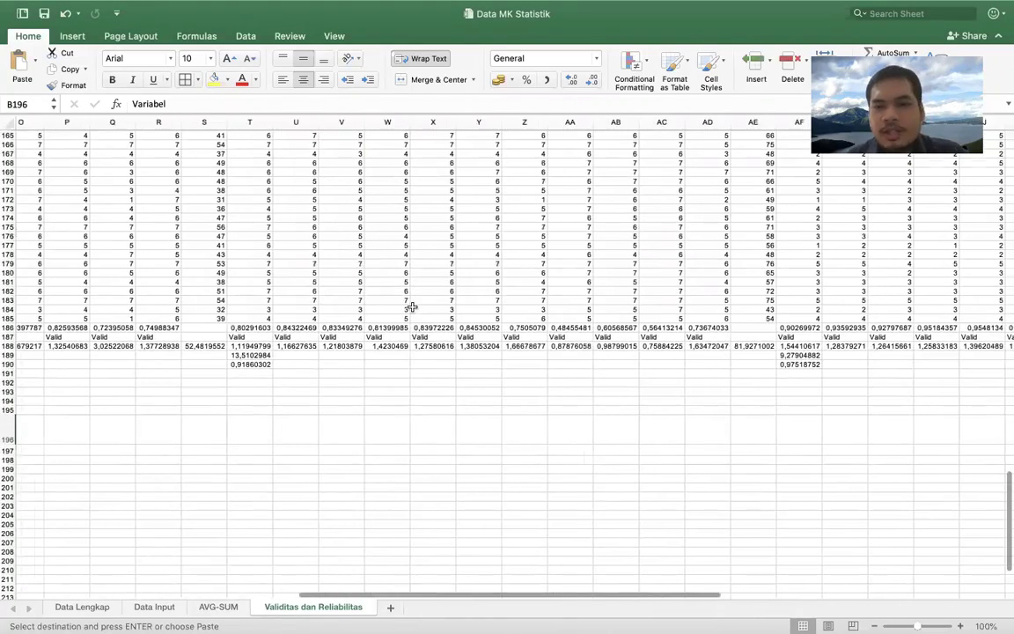
{"action": "scroll", "coordinate": [411, 306], "scroll_direction": "right", "scroll_amount": 2}
{"action": "scroll", "coordinate": [412, 307], "scroll_direction": "up", "scroll_amount": 1}
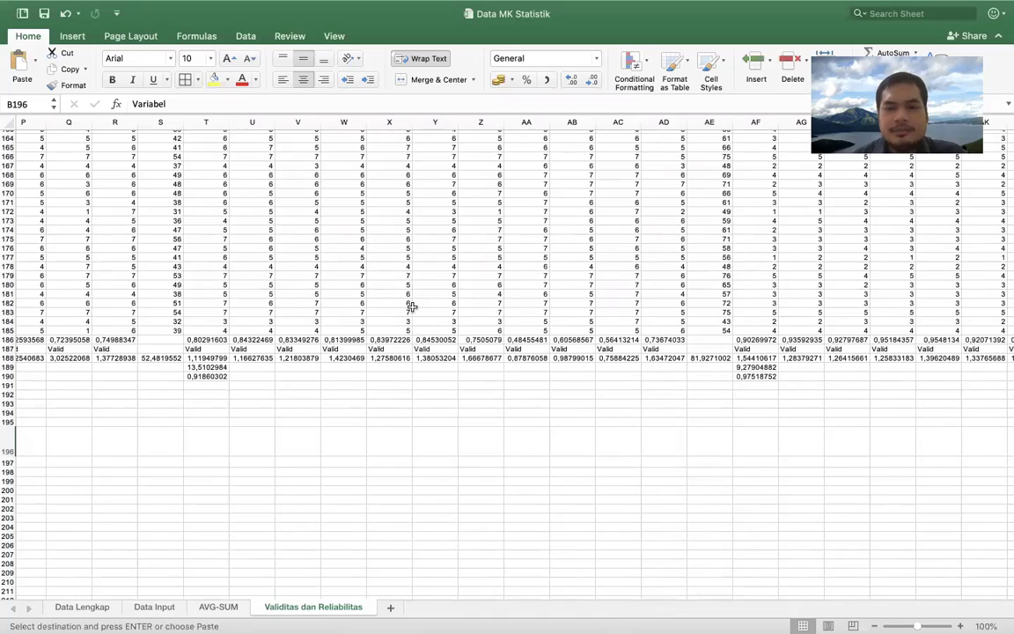
Examine the remaining item validity and reliability figures beneath the data, through to the last variable's total in column AM
{"action": "scroll", "coordinate": [411, 306], "scroll_direction": "right", "scroll_amount": 4}
{"action": "scroll", "coordinate": [411, 307], "scroll_direction": "up", "scroll_amount": 1}
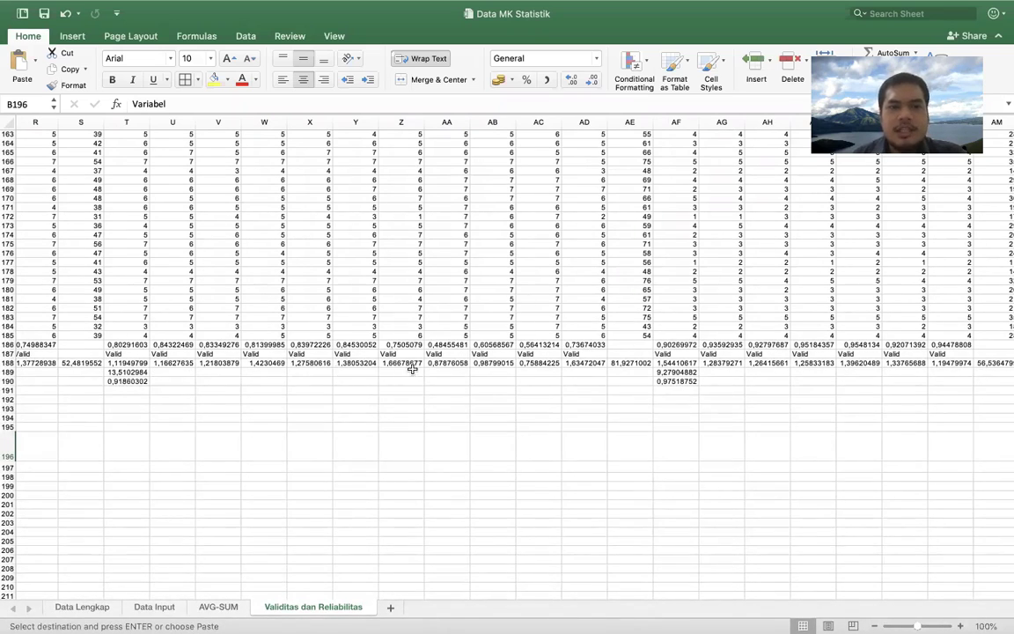
{"action": "scroll", "coordinate": [540, 368], "scroll_direction": "right", "scroll_amount": 1}
{"action": "scroll", "coordinate": [540, 368], "scroll_direction": "right", "scroll_amount": 5}
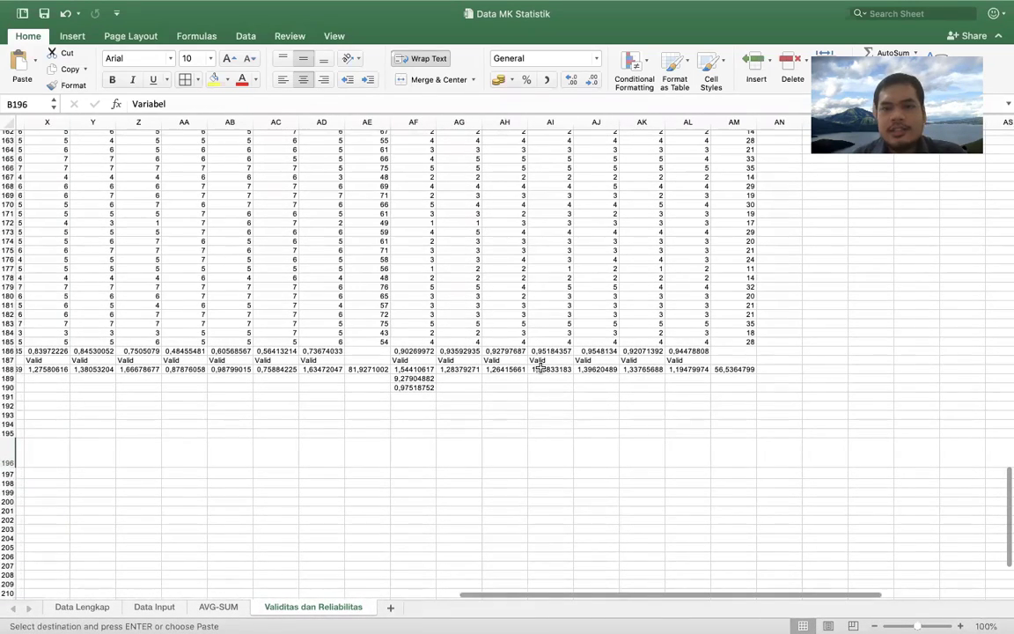
Switch to the SPSS output and select the Model Summary, ANOVA and Coefficients tables together
{"action": "key", "text": "ctrl+Up"}
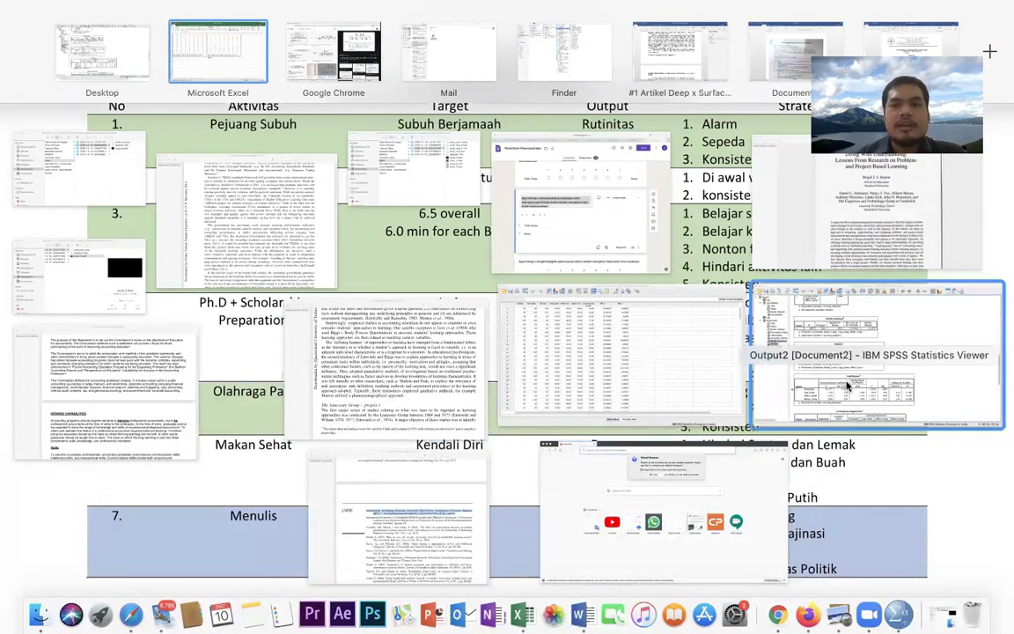
{"action": "left_click", "coordinate": [848, 386]}
{"action": "left_click", "coordinate": [356, 183]}
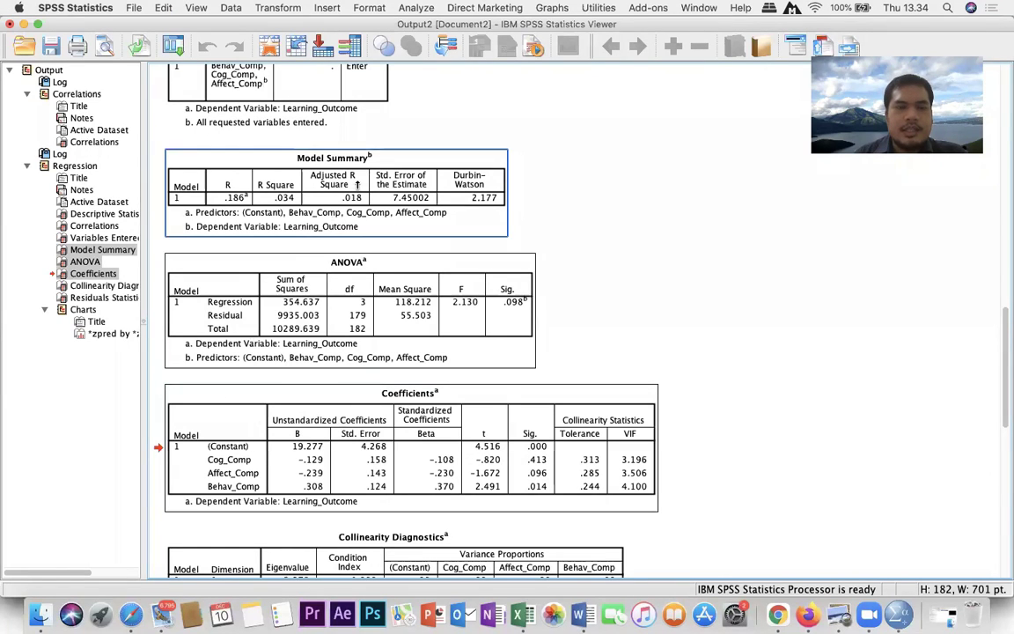
{"action": "left_click", "coordinate": [335, 266]}
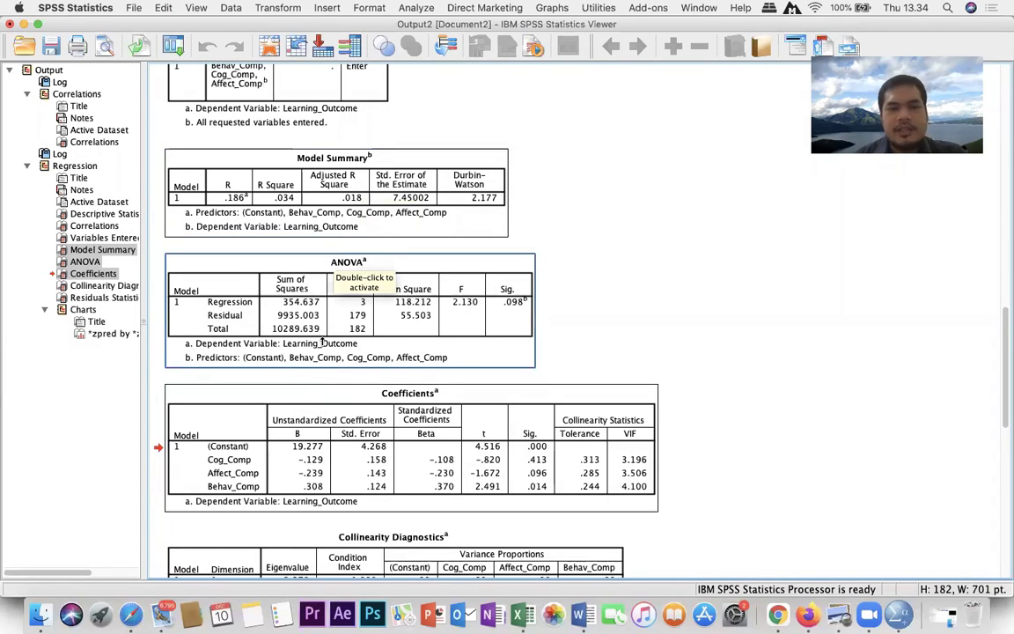
{"action": "left_click", "coordinate": [597, 459]}
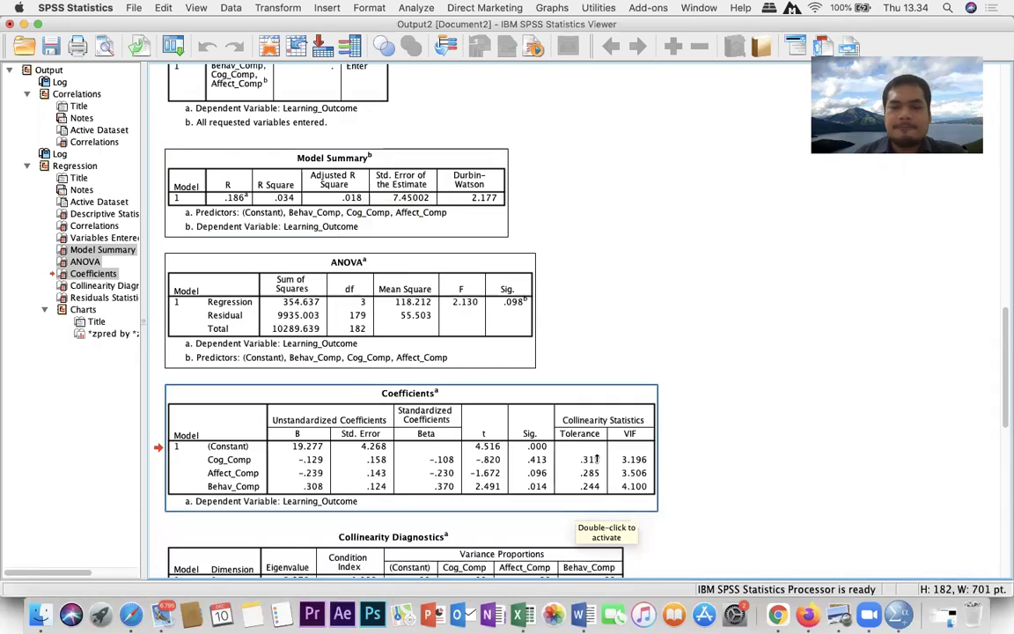
Switch to Word and create a new blank document
{"action": "left_click", "coordinate": [580, 619]}
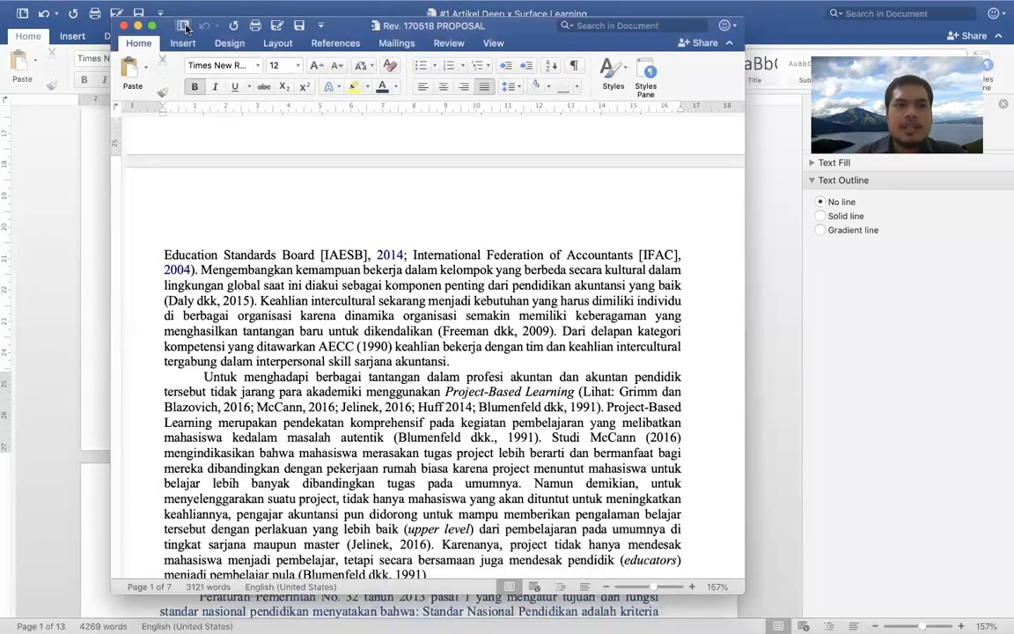
{"action": "left_click", "coordinate": [184, 26]}
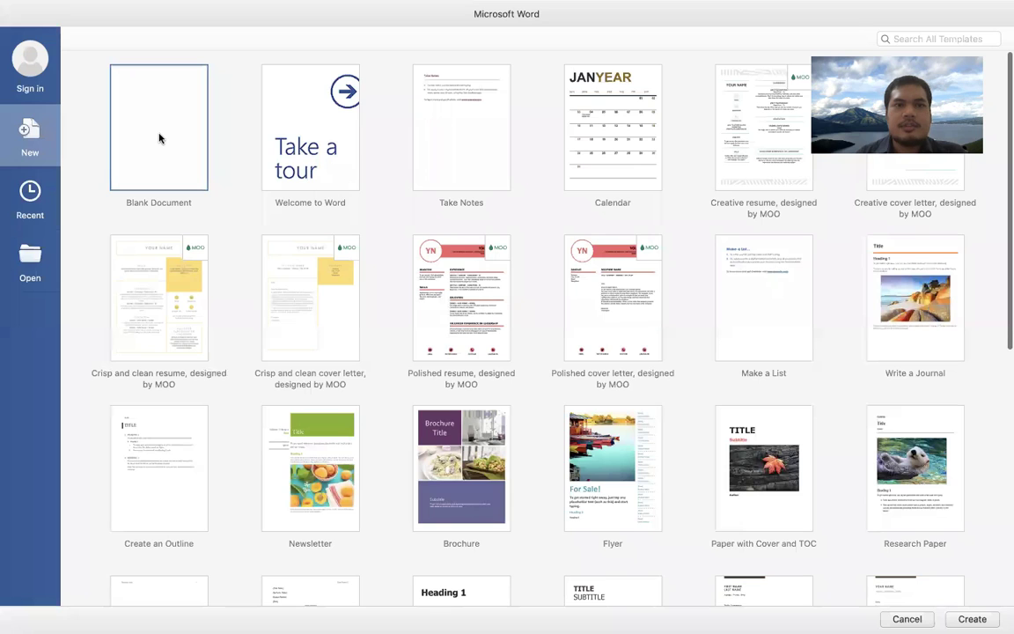
{"action": "double_click", "coordinate": [160, 139]}
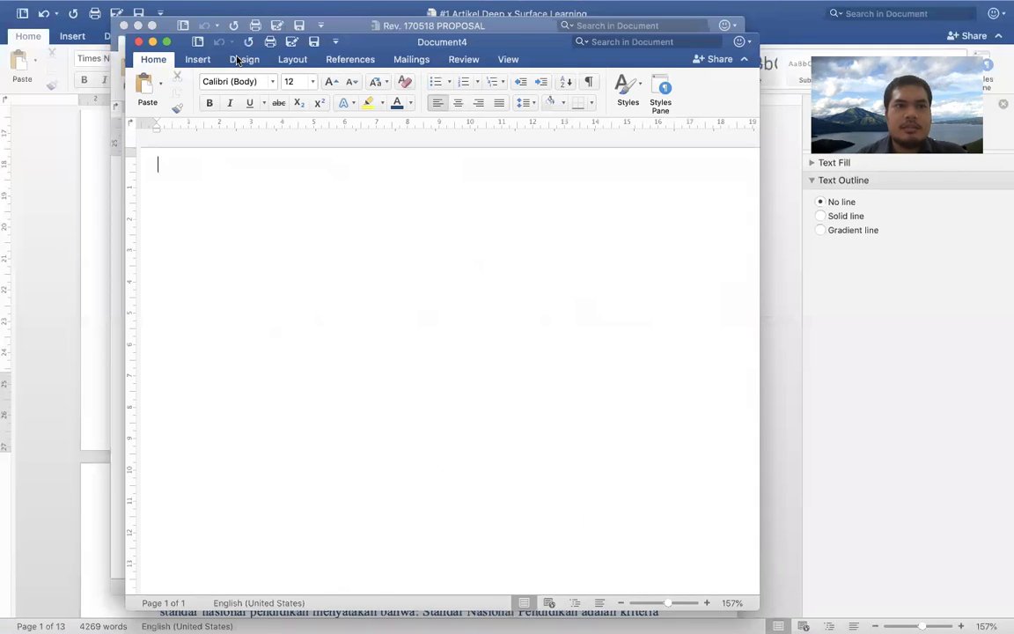
Set the blank document to portrait orientation and apply a wider preset page margin
{"action": "left_click", "coordinate": [298, 64]}
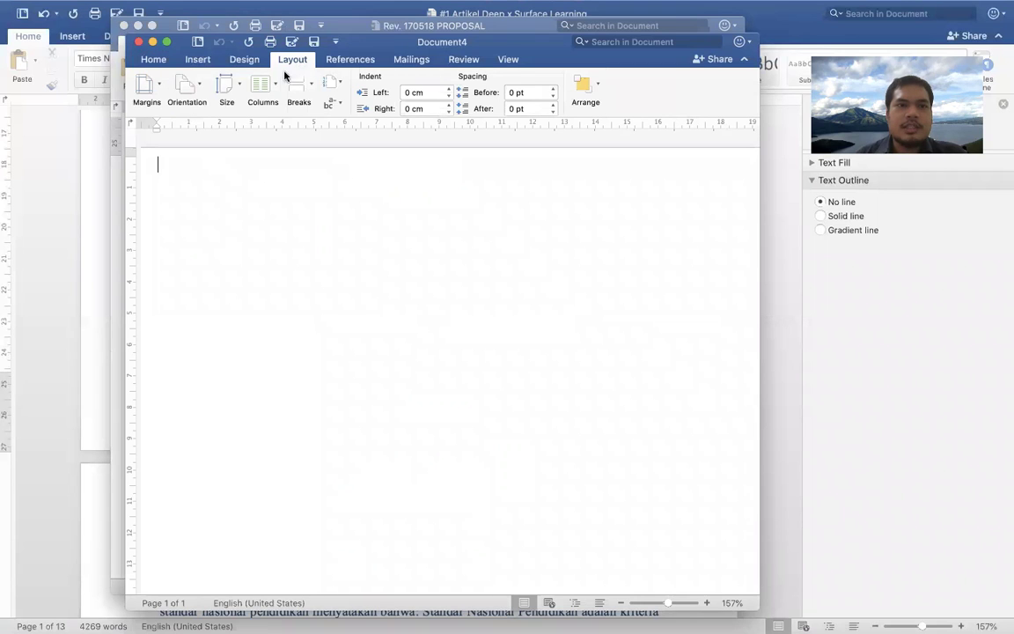
{"action": "left_click", "coordinate": [184, 82]}
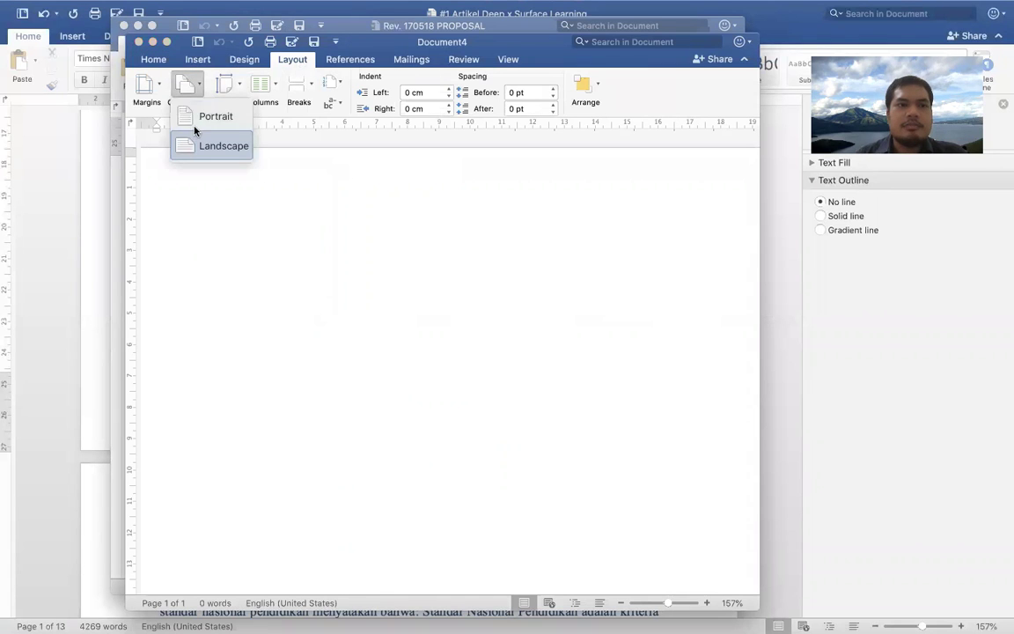
{"action": "left_click", "coordinate": [194, 115]}
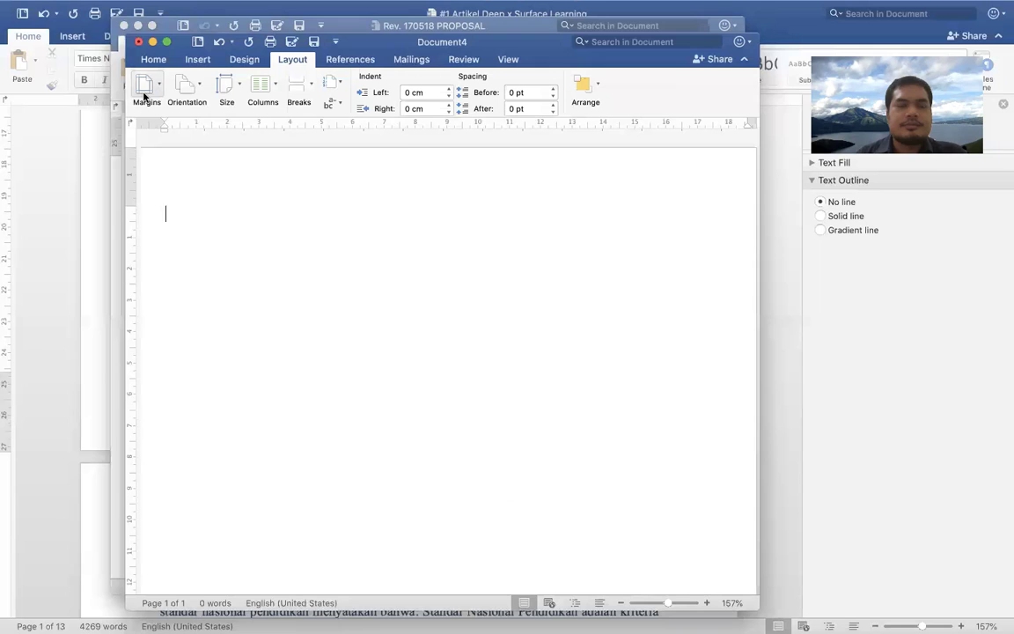
{"action": "left_click", "coordinate": [144, 95]}
{"action": "left_click", "coordinate": [154, 158]}
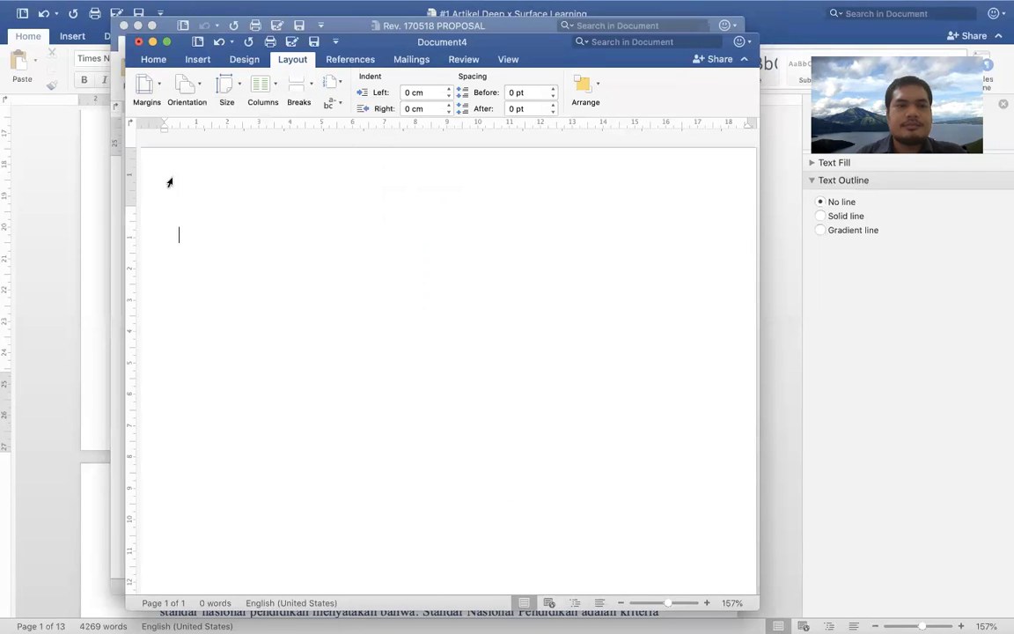
Try to paste the regression tables into the blank document, undo the paste and check the tables in the SPSS output
{"action": "key", "text": "super+v"}
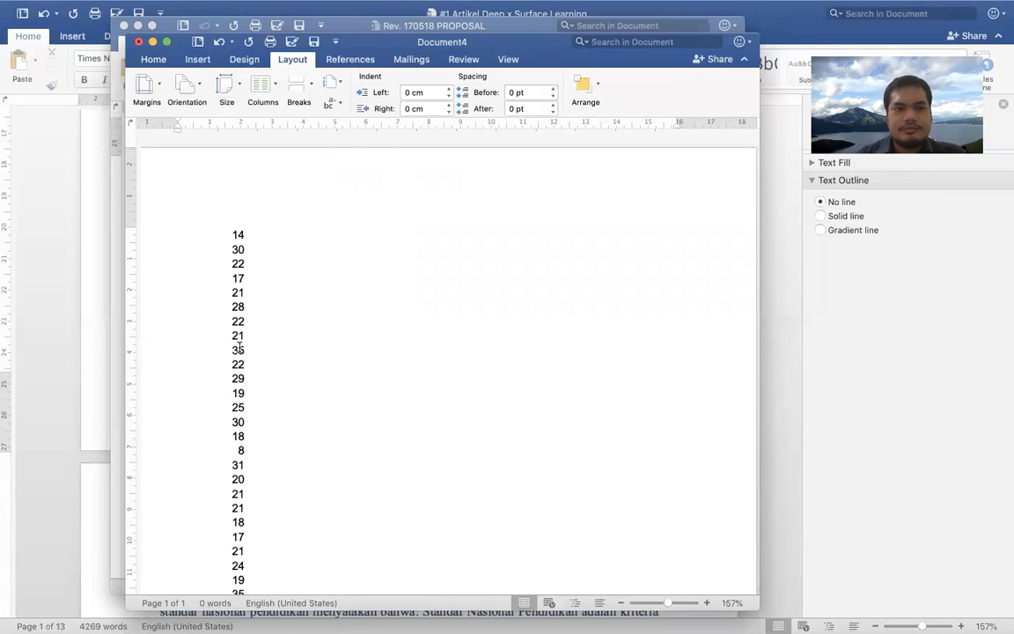
{"action": "scroll", "coordinate": [444, 440], "scroll_direction": "down", "scroll_amount": 5}
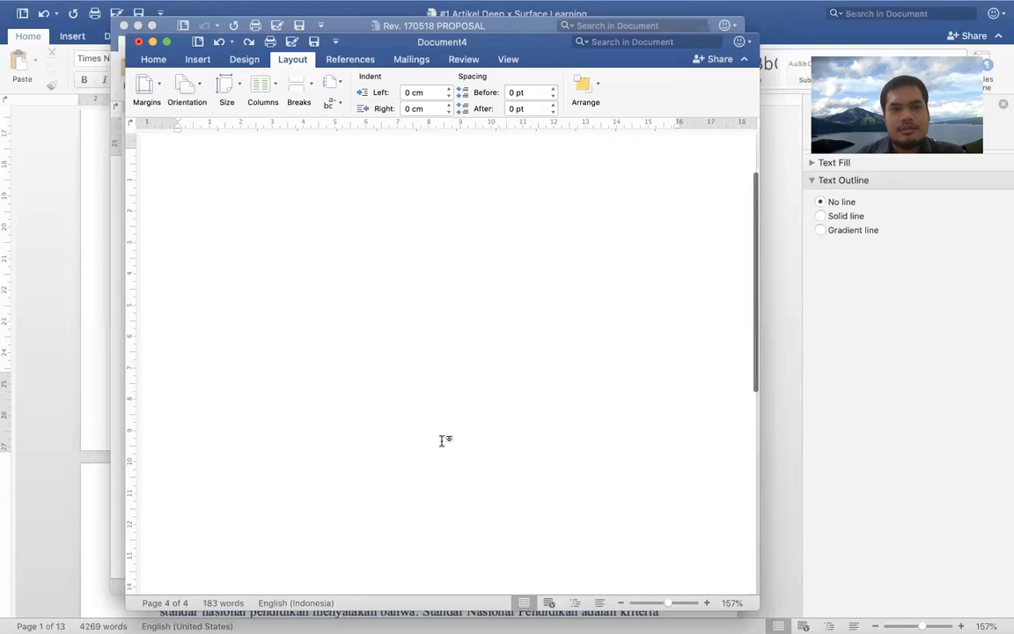
{"action": "key", "text": "ctrl+Up"}
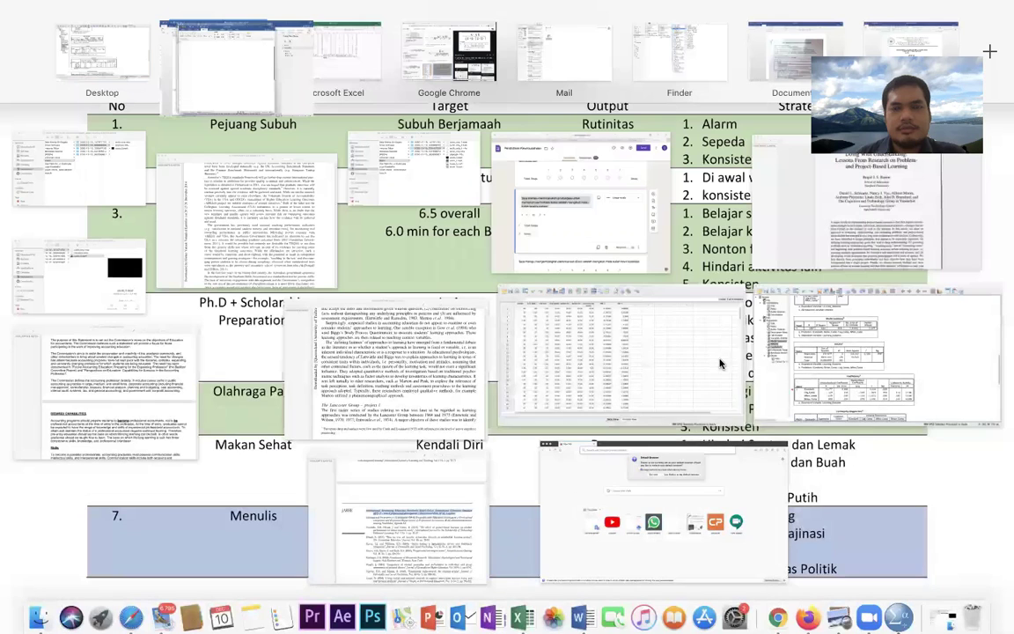
{"action": "left_click", "coordinate": [736, 362]}
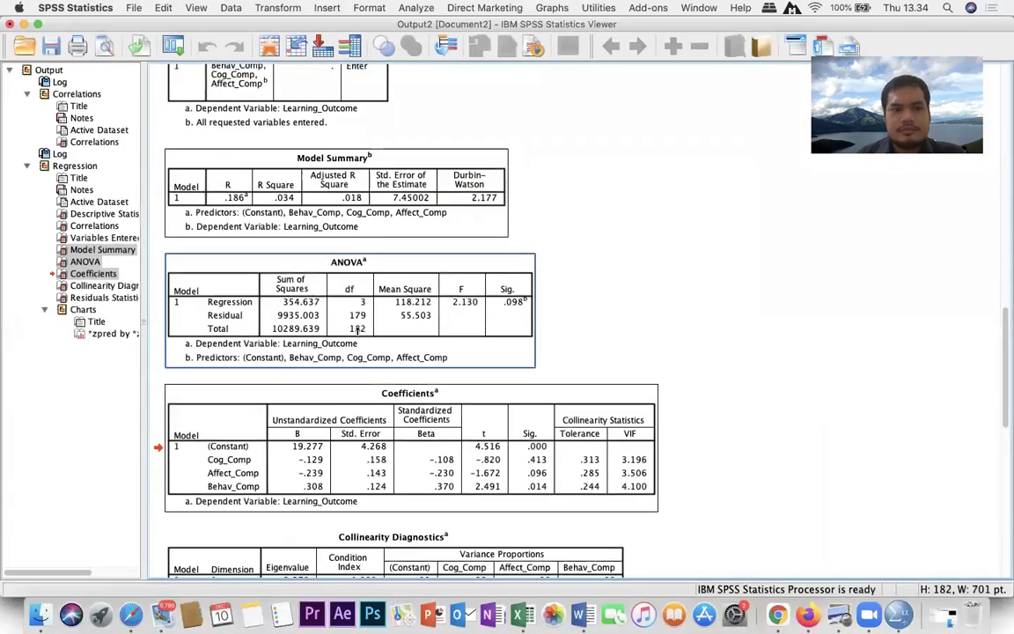
{"action": "key", "text": "ctrl+Up"}
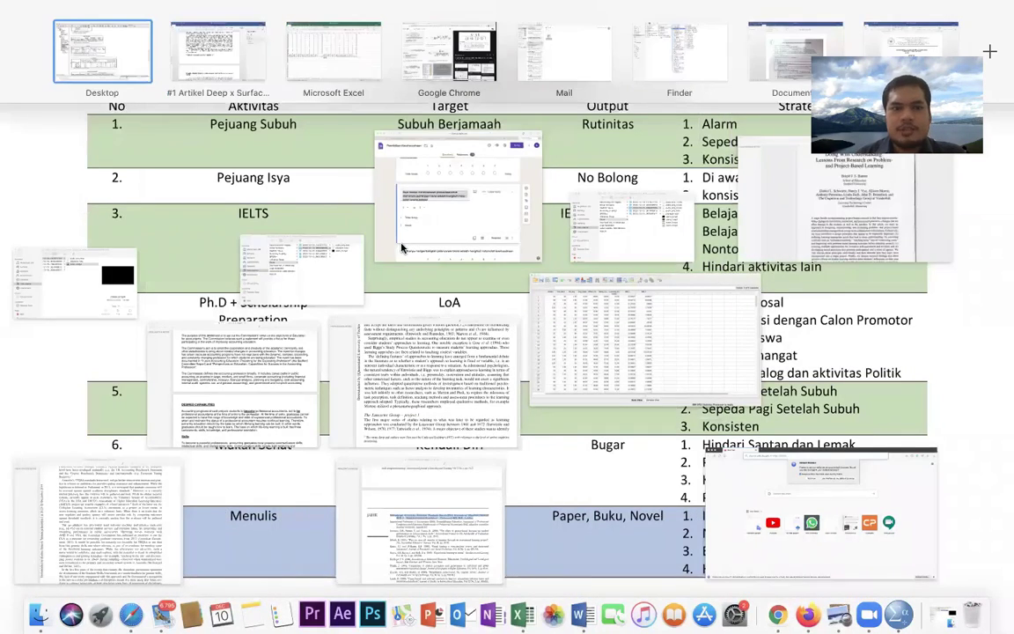
Return to the blank Word document, reapply the preset margins and try pasting the regression tables again
{"action": "left_click", "coordinate": [192, 48]}
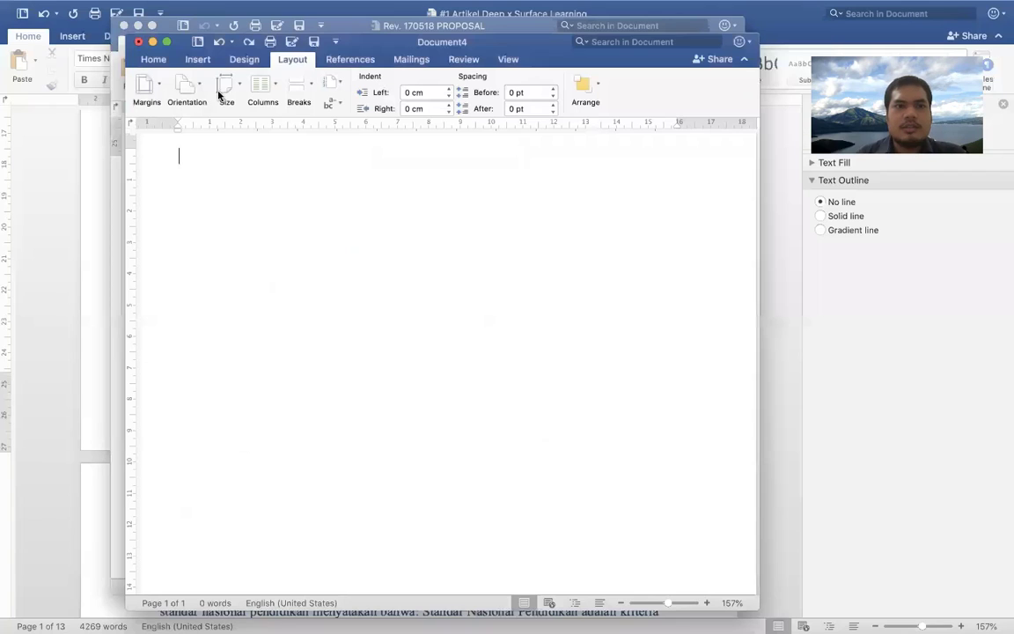
{"action": "left_click", "coordinate": [143, 78]}
{"action": "left_click", "coordinate": [146, 151]}
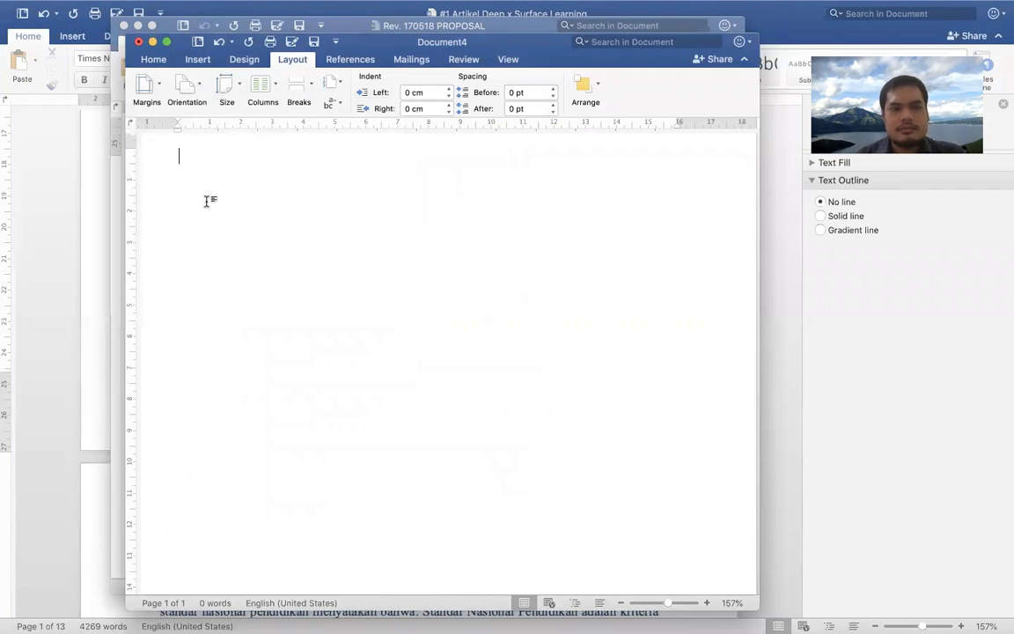
{"action": "key", "text": "super+v"}
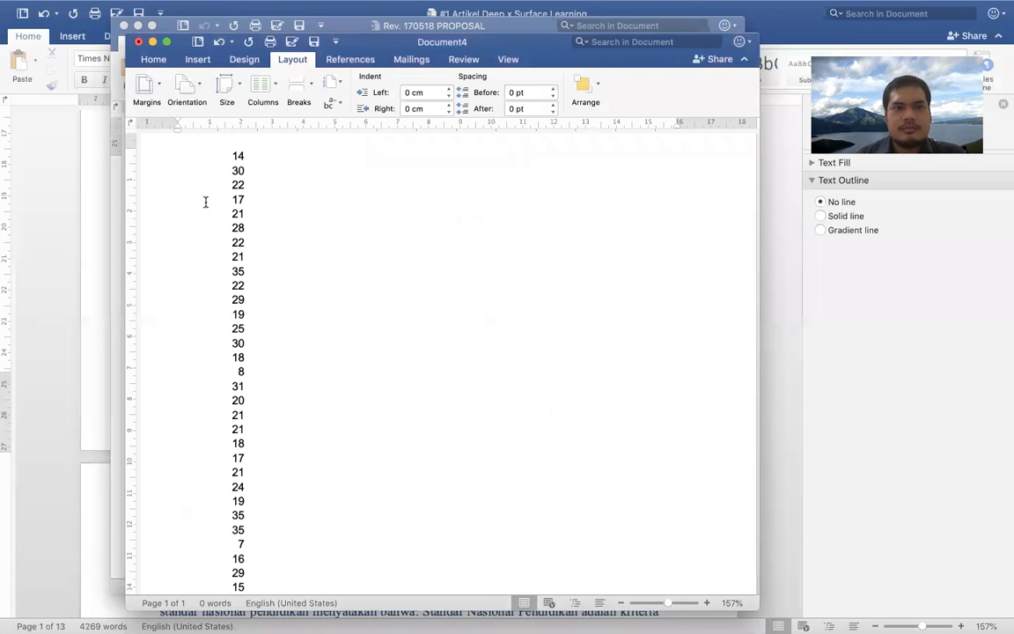
{"action": "scroll", "coordinate": [283, 263], "scroll_direction": "up", "scroll_amount": 10}
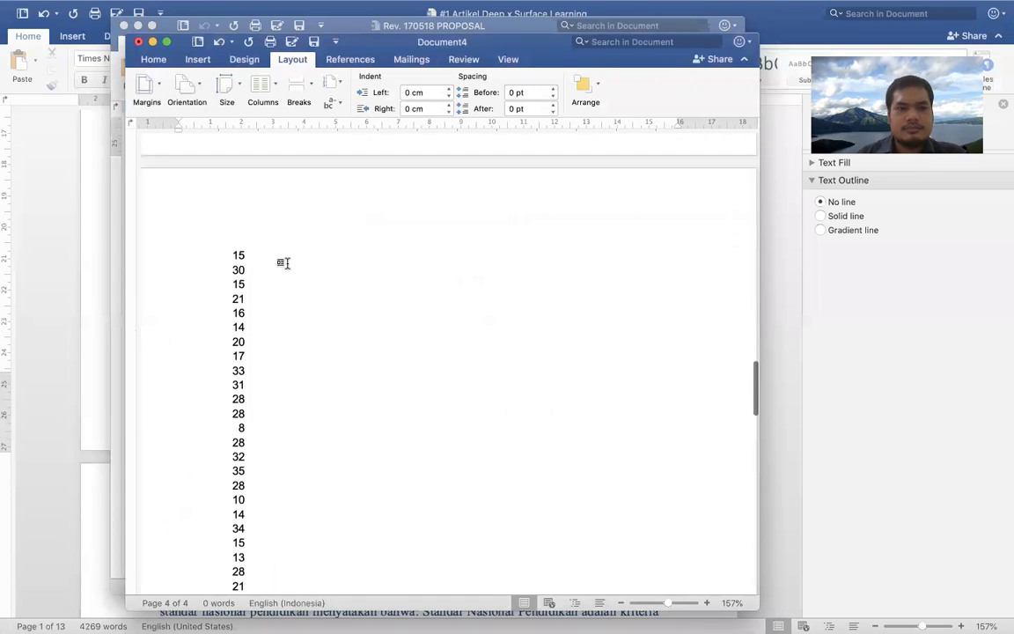
{"action": "key", "text": "super+a"}
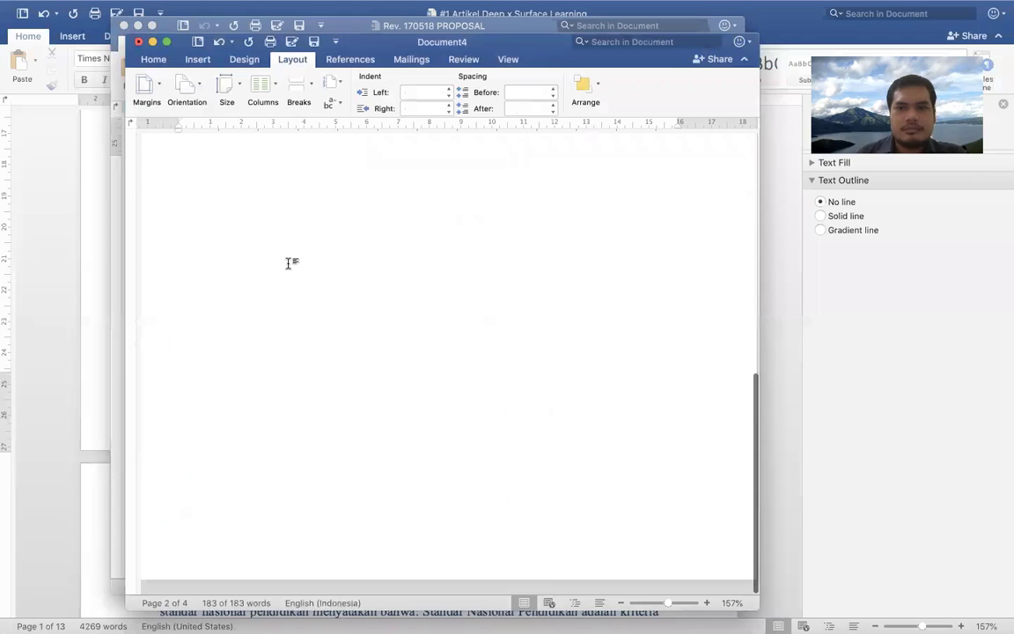
Switch to the SPSS output and copy the selected Model Summary, ANOVA and Coefficients tables
{"action": "key", "text": "ctrl+Up"}
{"action": "left_click", "coordinate": [775, 328]}
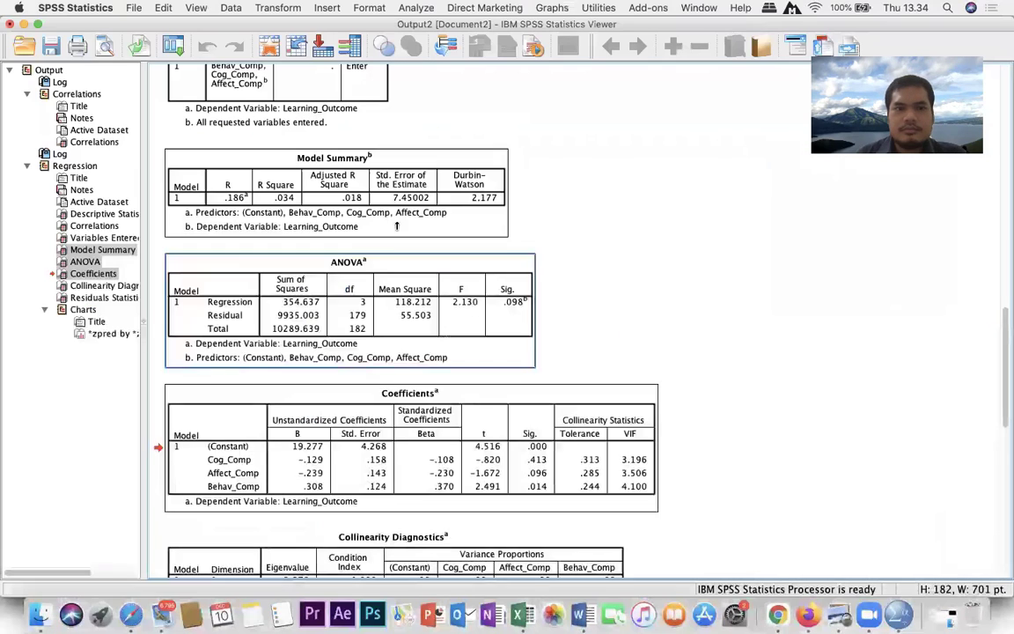
{"action": "left_click", "coordinate": [365, 390]}
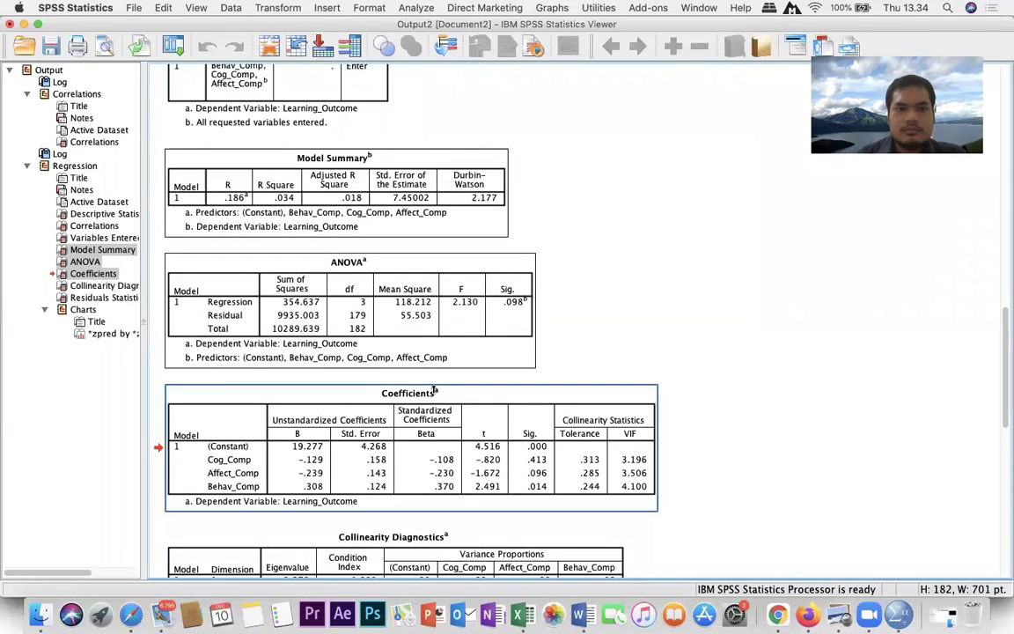
{"action": "right_click", "coordinate": [436, 394]}
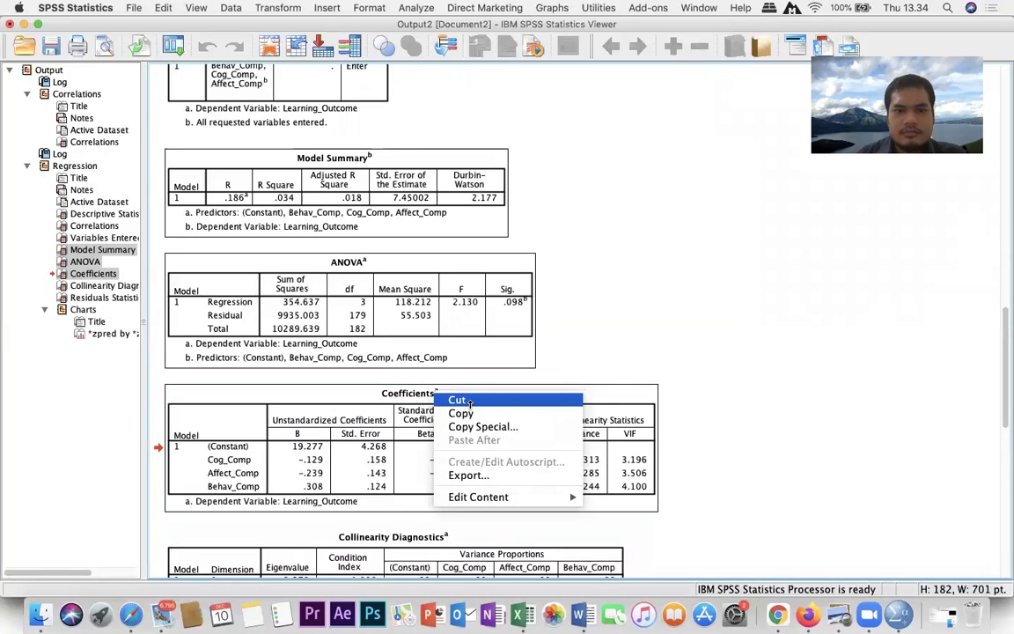
{"action": "left_click", "coordinate": [461, 413]}
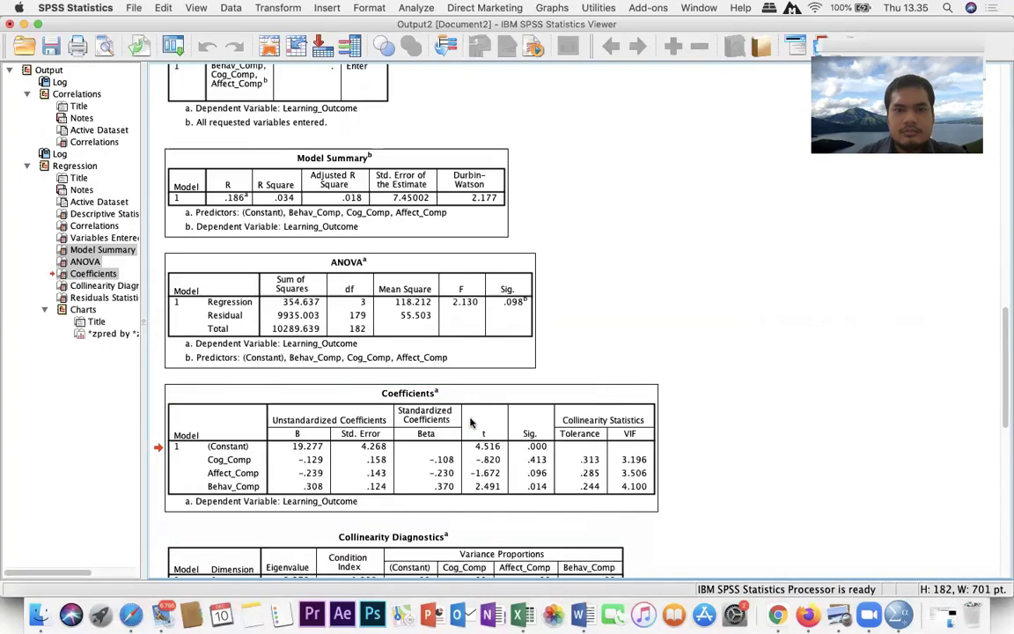
Paste the copied regression tables into the new Word document in place of the column of numbers
{"action": "key", "text": "ctrl+Up"}
{"action": "left_click", "coordinate": [297, 253]}
{"action": "key", "text": "super+v"}
{"action": "scroll", "coordinate": [297, 254], "scroll_direction": "up", "scroll_amount": 5}
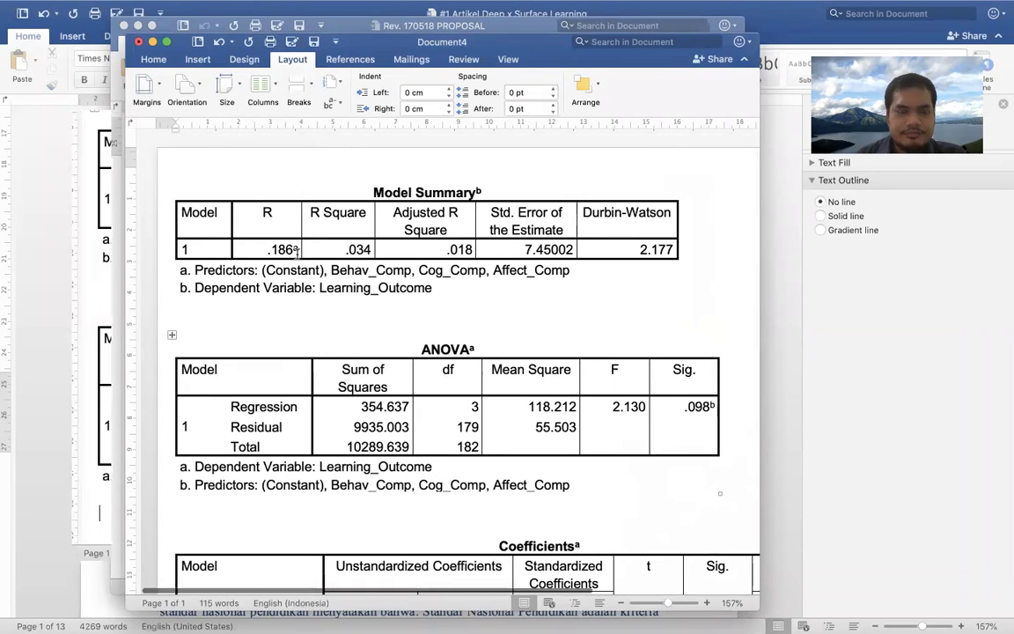
Apply wider preset margins and portrait orientation to the entire document containing the pasted tables
{"action": "key", "text": "super+a"}
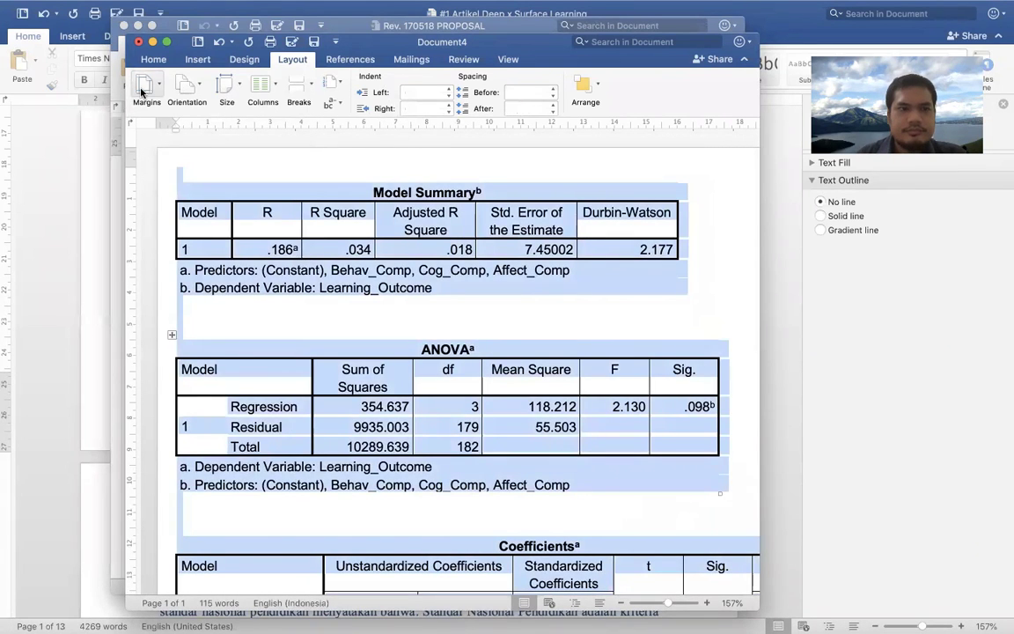
{"action": "left_click", "coordinate": [142, 92]}
{"action": "left_click", "coordinate": [150, 155]}
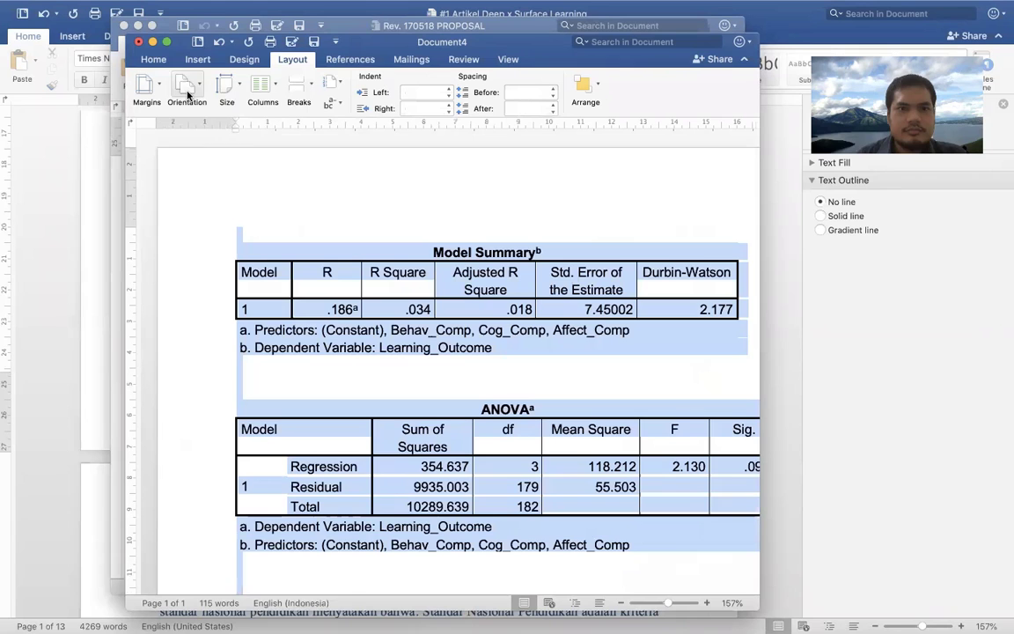
{"action": "left_click", "coordinate": [186, 88]}
{"action": "left_click", "coordinate": [214, 117]}
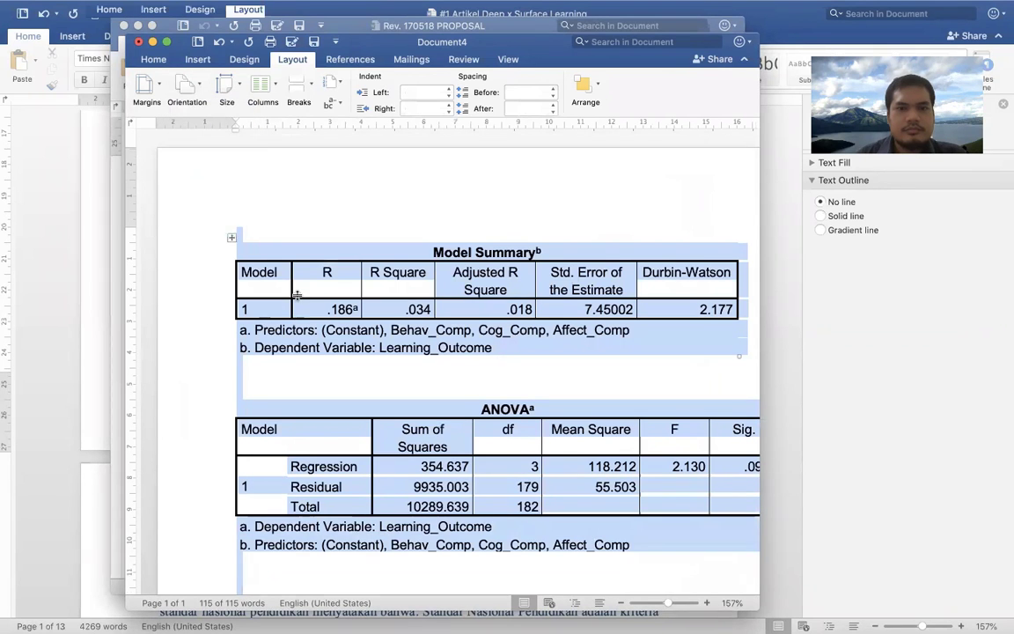
Enlarge the window of the document with the pasted tables and place the cursor in the Coefficients table's header
{"action": "scroll", "coordinate": [300, 295], "scroll_direction": "down", "scroll_amount": 5}
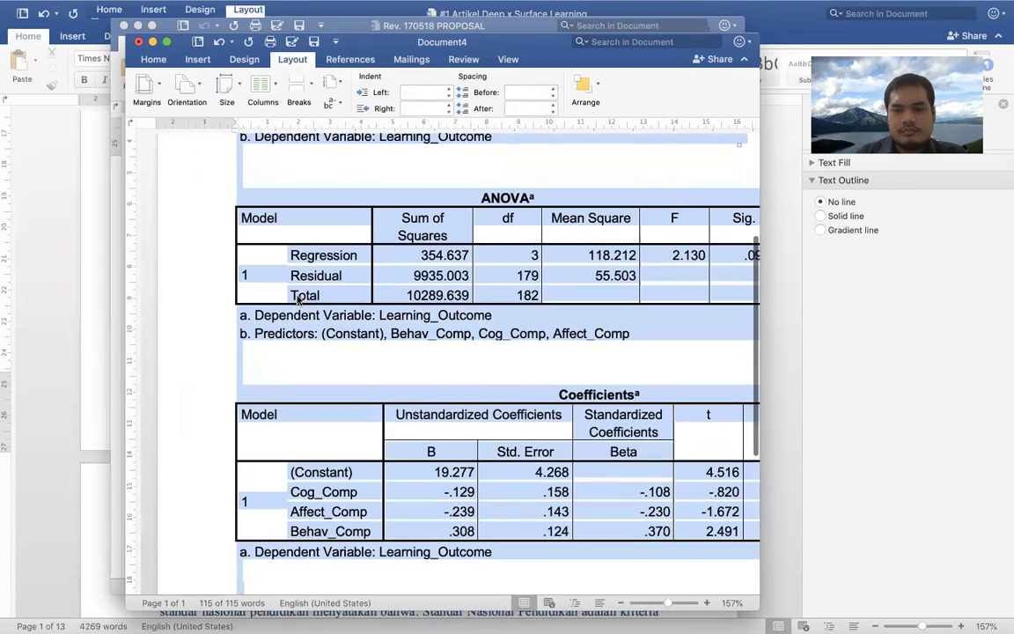
{"action": "left_click", "coordinate": [167, 43]}
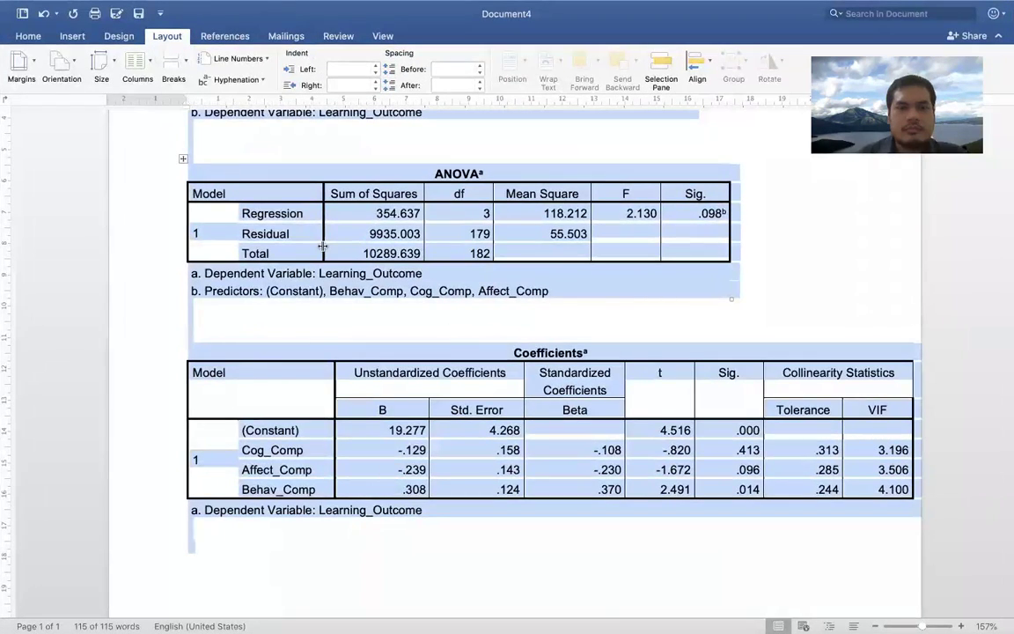
{"action": "left_click", "coordinate": [445, 372]}
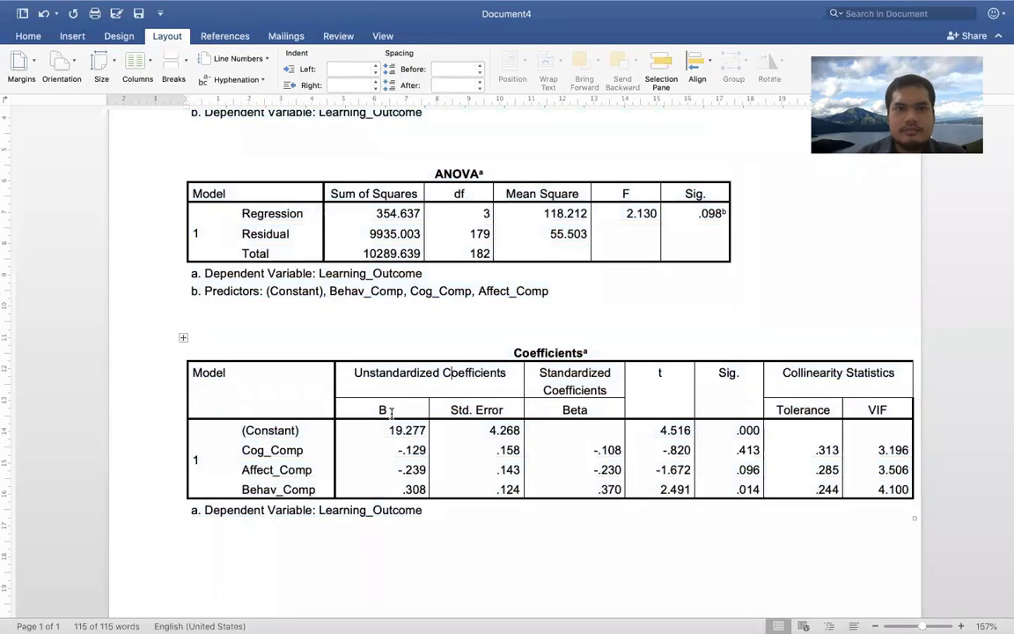
Narrow the Model, Unstandardized Coefficients, Standardized Coefficients, t and Sig. columns of the Coefficients table so it fits the page
{"action": "left_click", "coordinate": [299, 374]}
{"action": "left_click_drag", "start_coordinate": [334, 98], "coordinate": [313, 100]}
{"action": "left_click_drag", "start_coordinate": [507, 101], "coordinate": [475, 99]}
{"action": "mouse_move", "coordinate": [580, 103]}
{"action": "left_mouse_down"}
{"action": "mouse_move", "coordinate": [514, 101]}
{"action": "mouse_move", "coordinate": [572, 100]}
{"action": "left_mouse_up"}
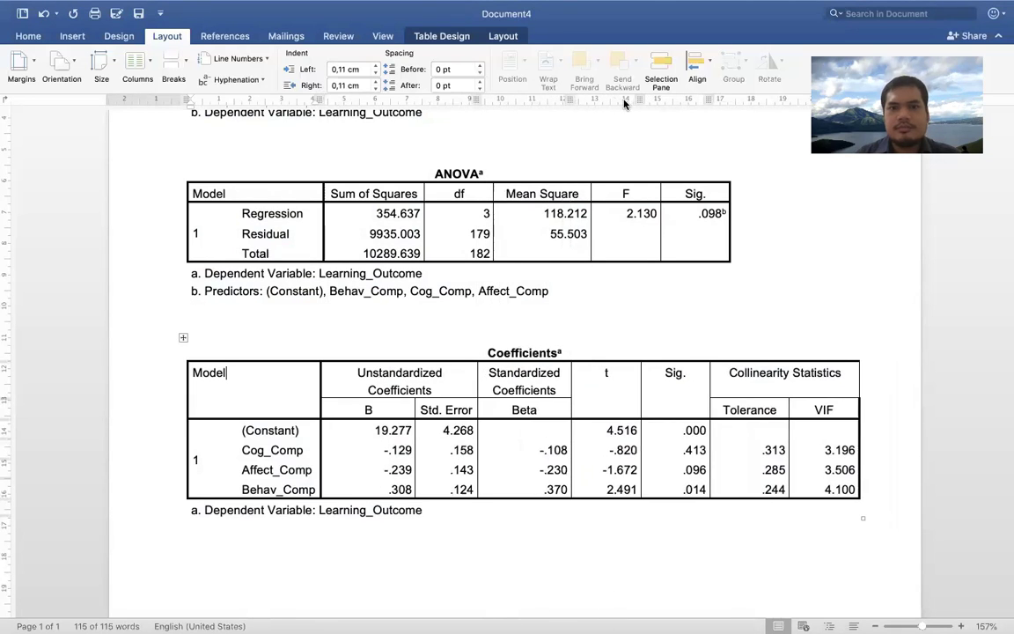
{"action": "left_click_drag", "start_coordinate": [641, 101], "coordinate": [626, 100]}
{"action": "left_click_drag", "start_coordinate": [695, 105], "coordinate": [690, 102]}
Below the Coefficients table, begin the regression equation with Y=-0.129X₁, formatting the 1 as a subscript
{"action": "left_click", "coordinate": [313, 544]}
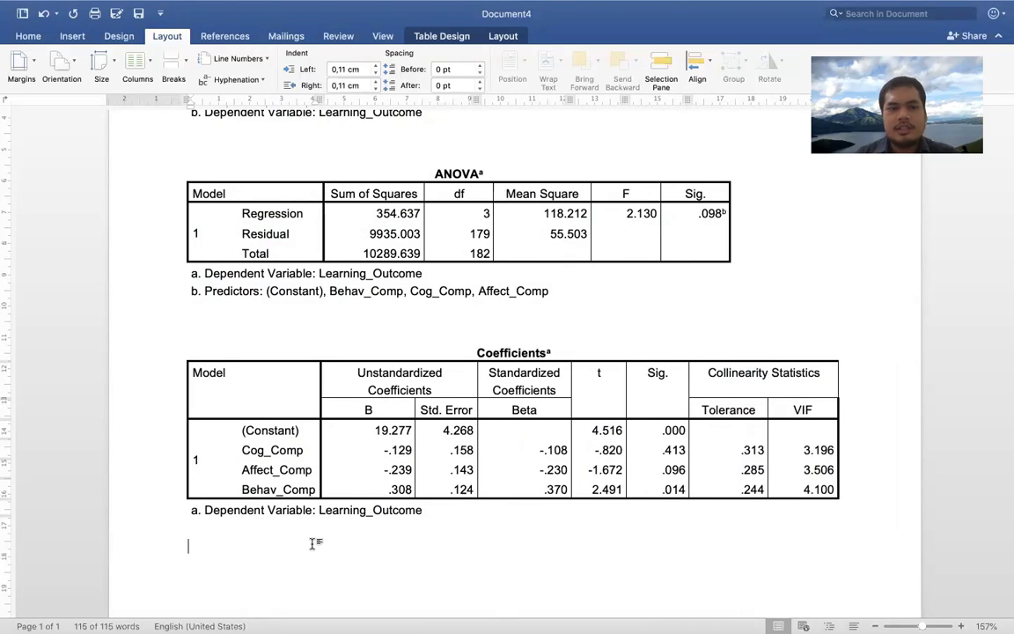
{"action": "scroll", "coordinate": [315, 543], "scroll_direction": "down", "scroll_amount": 2}
{"action": "key", "text": "Return"}
{"action": "type", "text": "Y"}
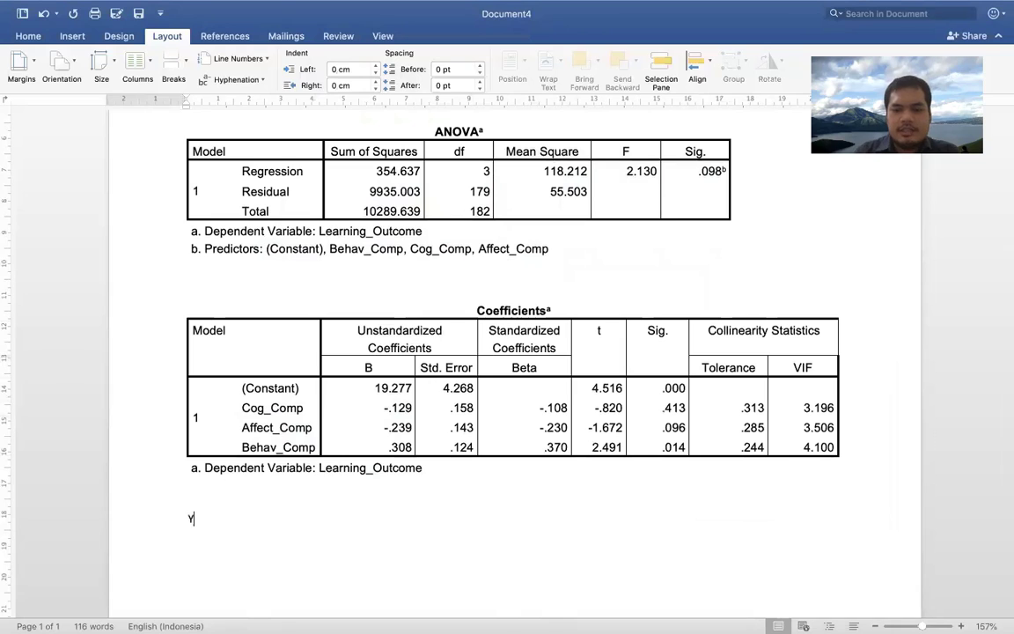
{"action": "type", "text": "="}
{"action": "key", "text": "BackSpace"}
{"action": "key", "text": "BackSpace"}
{"action": "type", "text": "Y="}
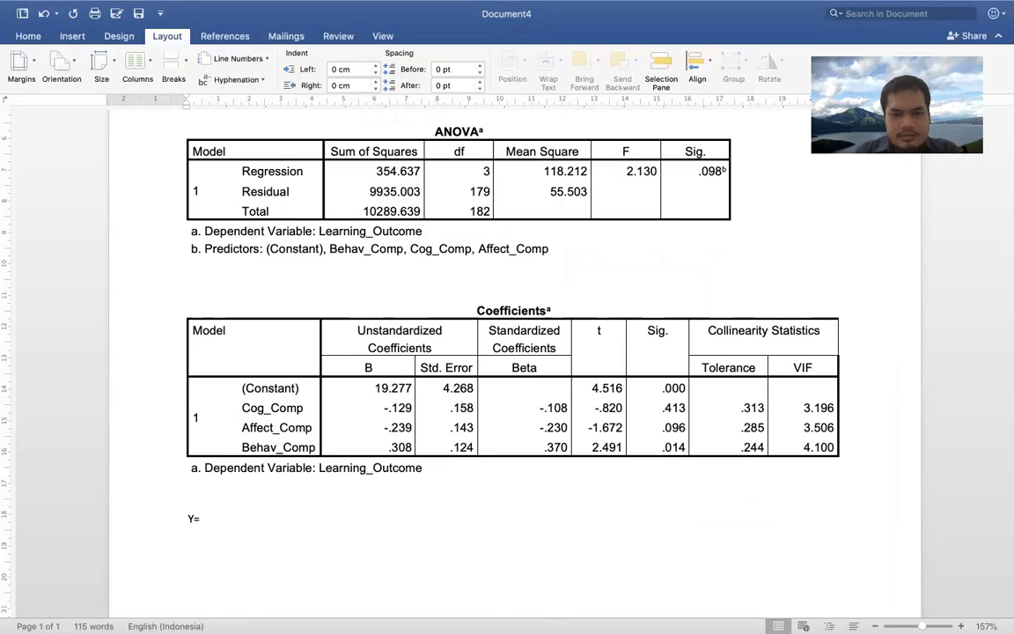
{"action": "type", "text": "-0.1"}
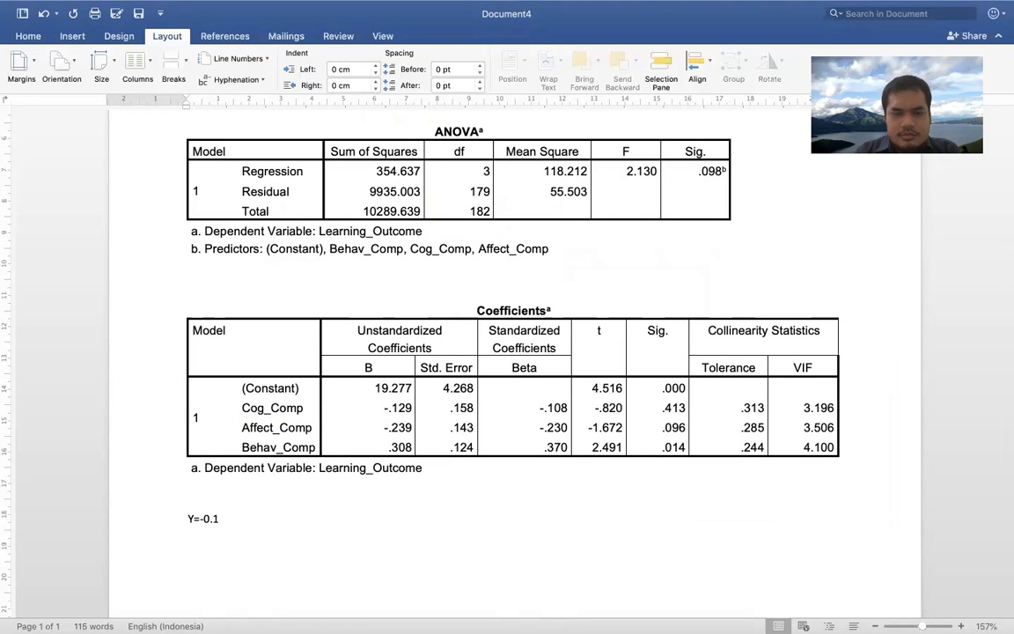
{"action": "type", "text": "29"}
{"action": "type", "text": "X₁"}
Extend the regression equation with the term -0.239X₂, formatting the 2 as a subscript
{"action": "type", "text": "-0"}
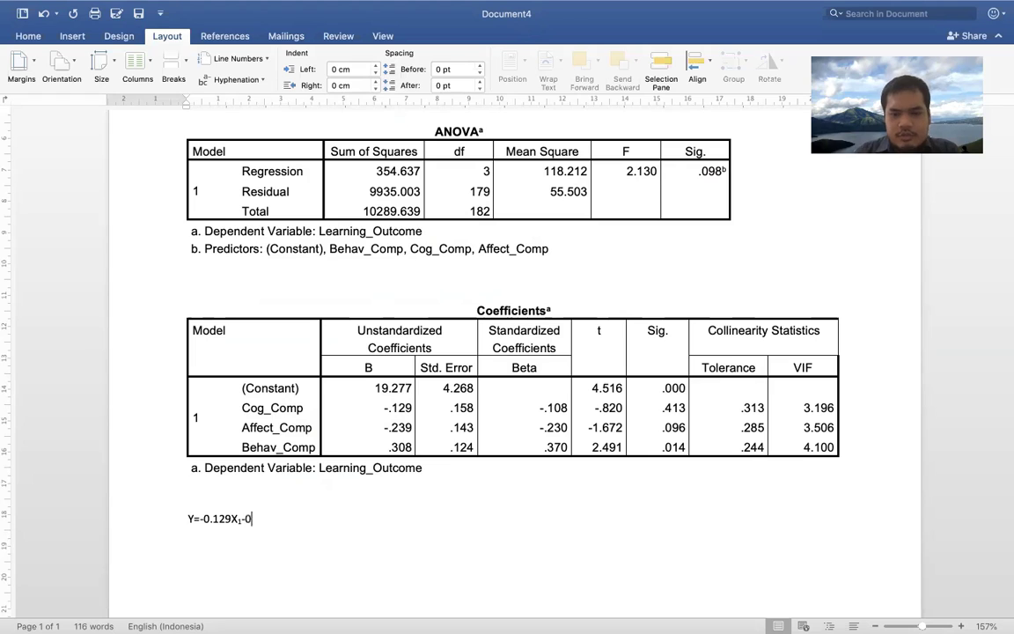
{"action": "type", "text": "."}
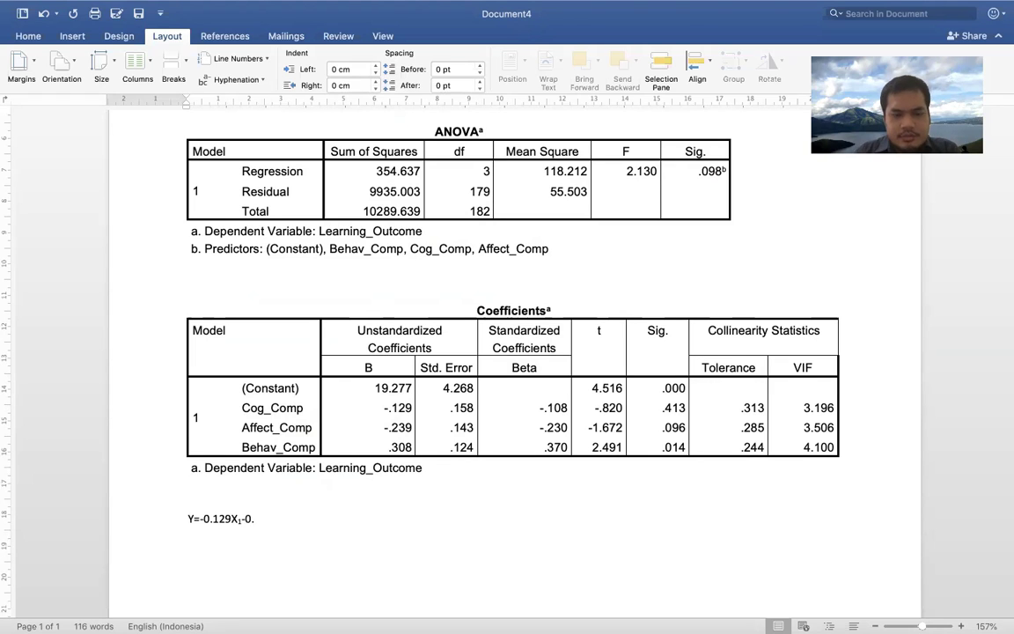
{"action": "type", "text": "239"}
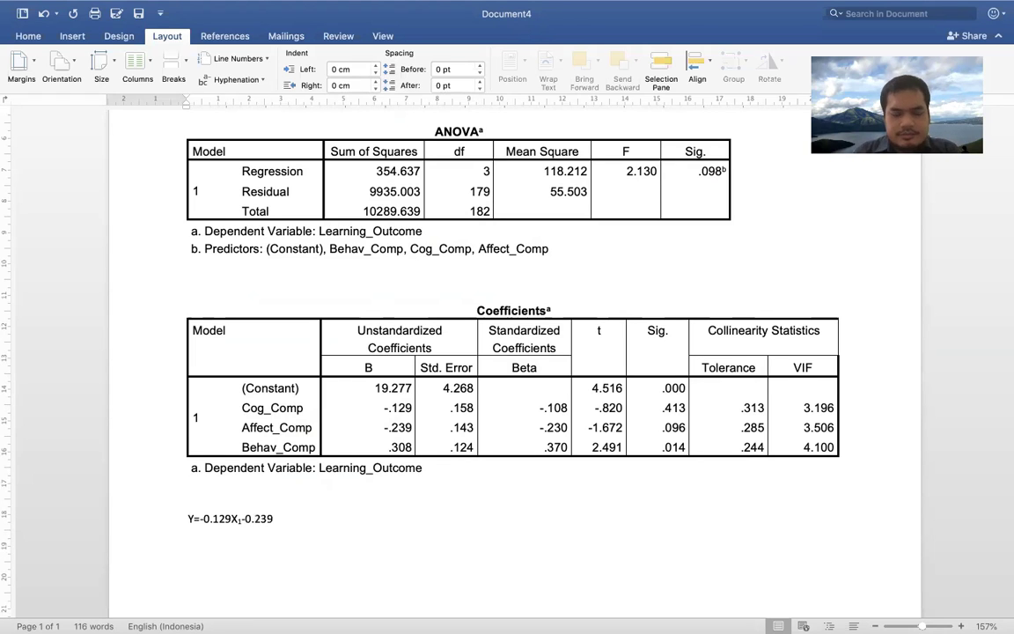
{"action": "type", "text": "X"}
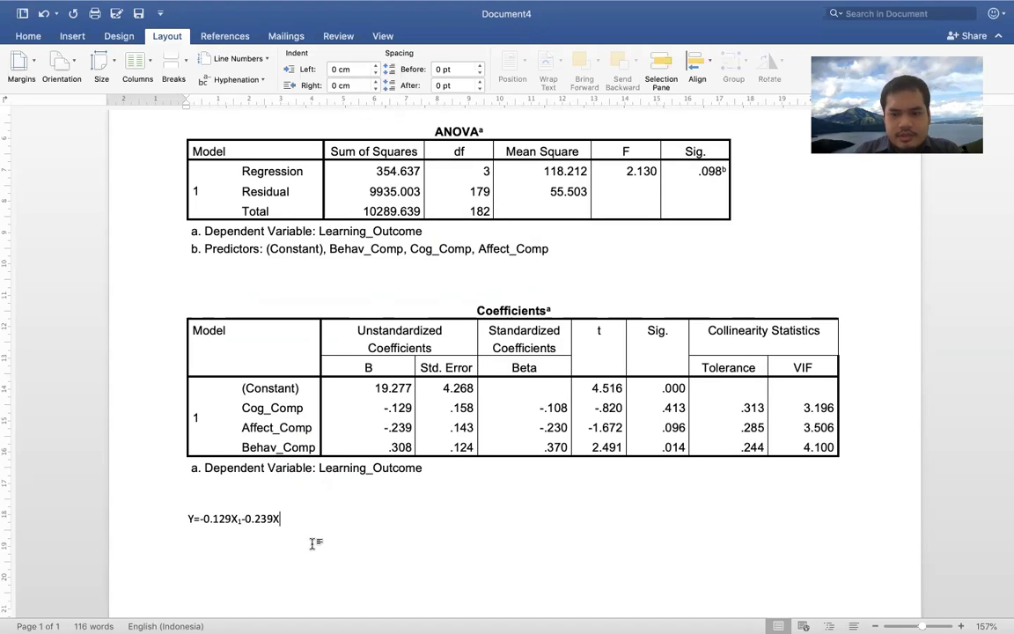
{"action": "key", "text": "super+equal"}
{"action": "type", "text": "2"}
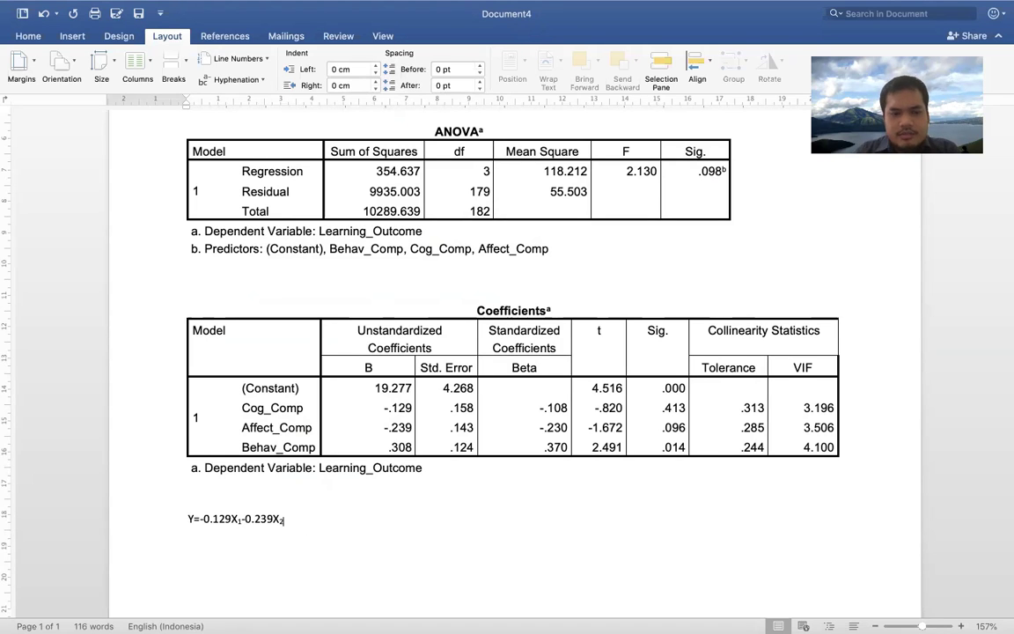
Complete the regression equation with +0.308X₃+19.277+e, formatting the 3 as a subscript
{"action": "type", "text": "+"}
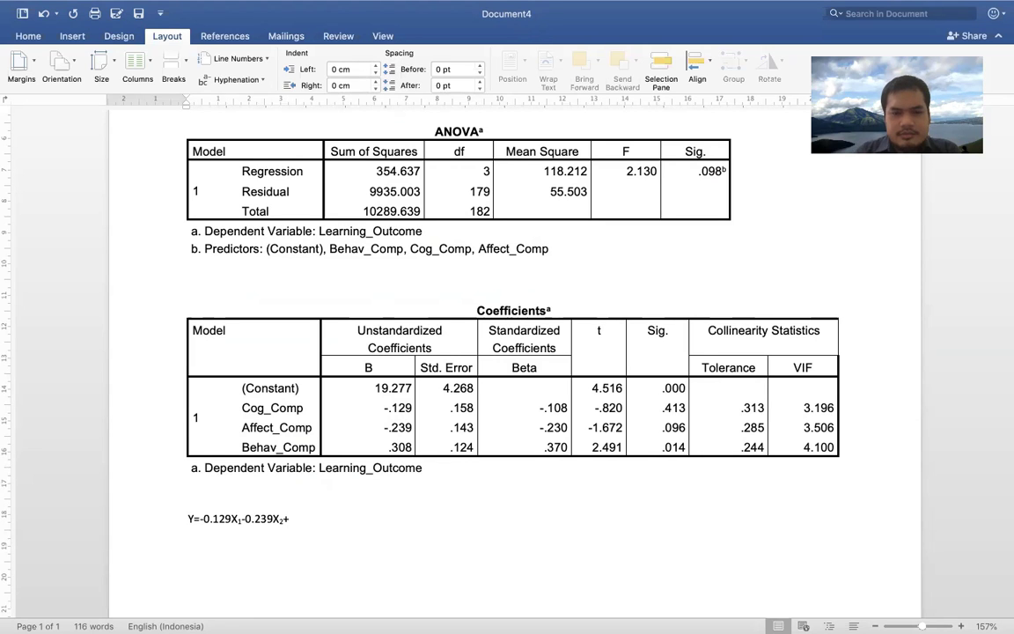
{"action": "type", "text": "0."}
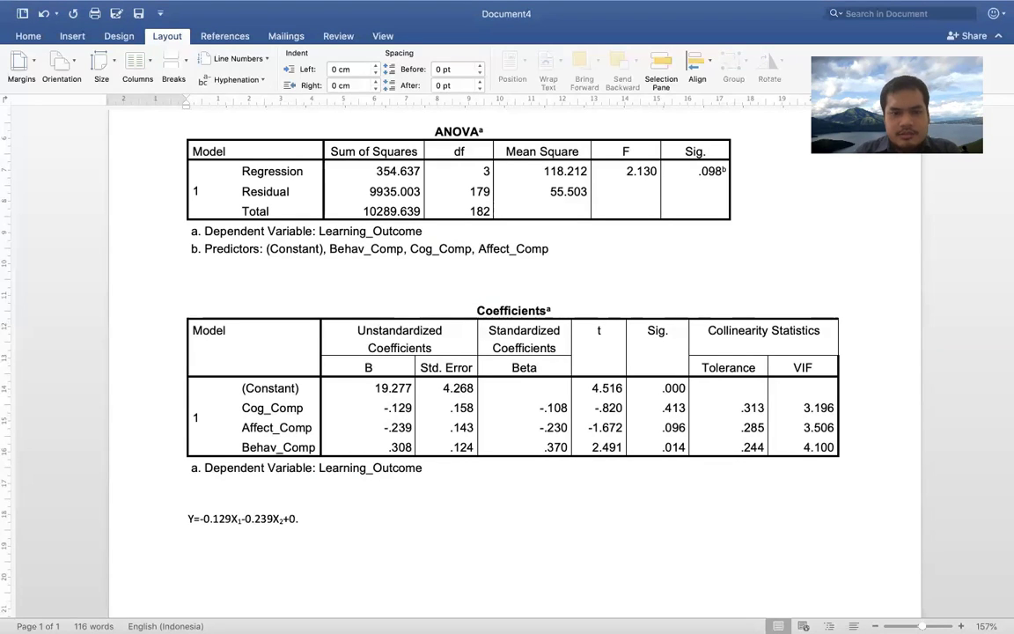
{"action": "type", "text": "308X3+"}
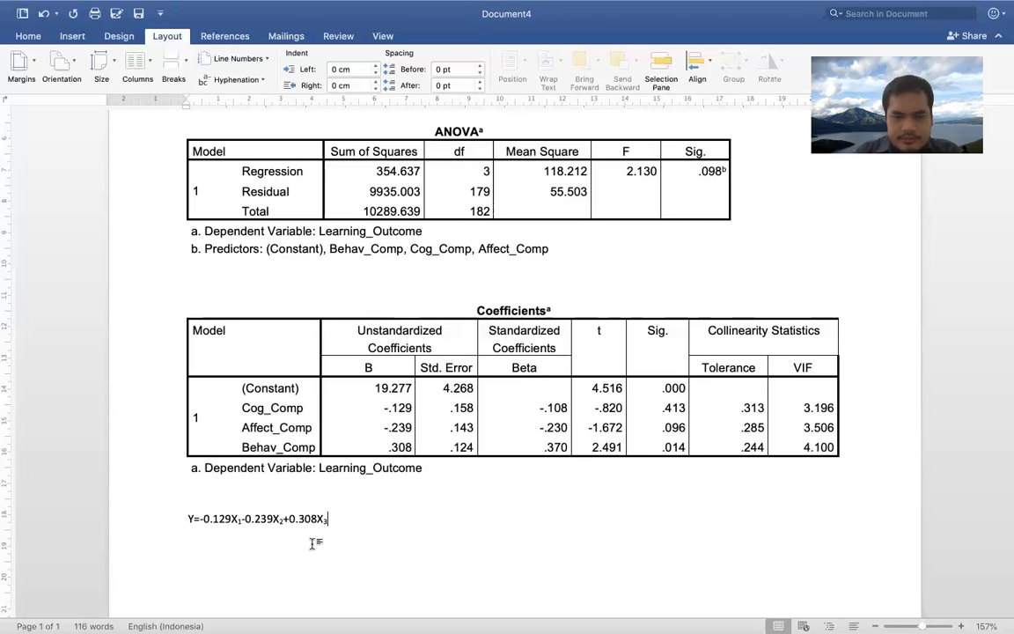
{"action": "type", "text": "+19"}
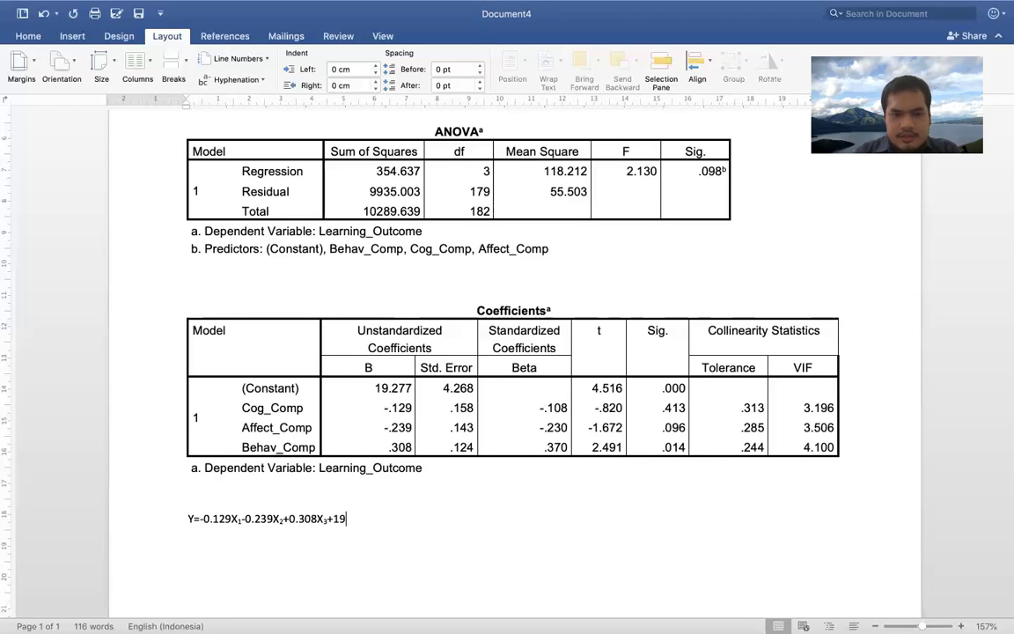
{"action": "type", "text": ".2"}
{"action": "type", "text": "7"}
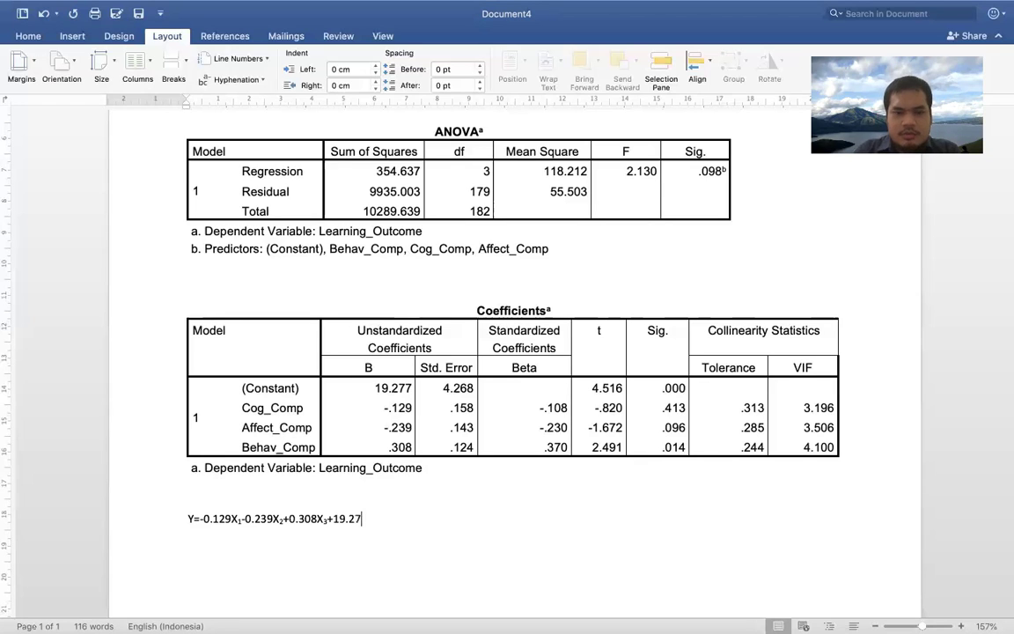
{"action": "type", "text": "7+e"}
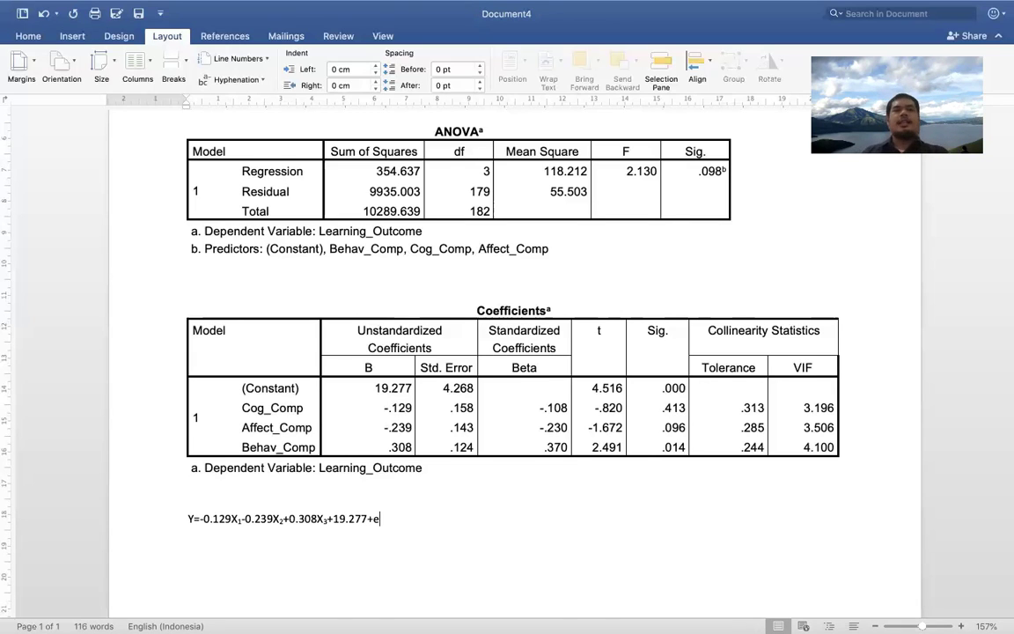
{"action": "key", "text": "Home"}
{"action": "key", "text": "End"}
{"action": "key", "text": "shift+Left"}
{"action": "key", "text": "shift+Left"}
{"action": "key", "text": "shift+Left"}
{"action": "key", "text": "Right"}
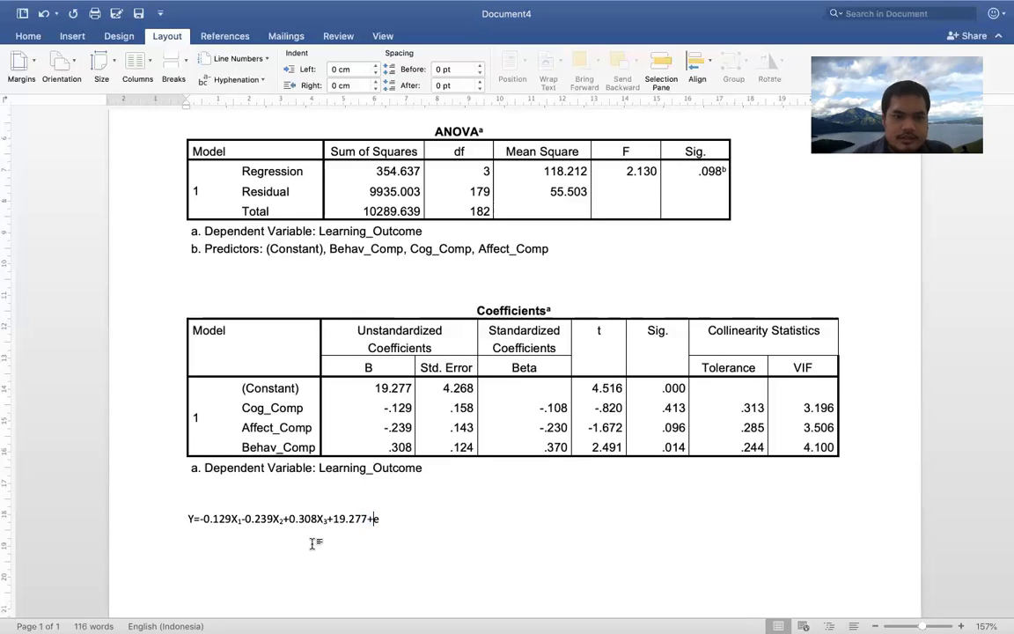
Start a second equation with LO= on a new line and copy the right-hand side of the Y equation into it
{"action": "key", "text": "Return"}
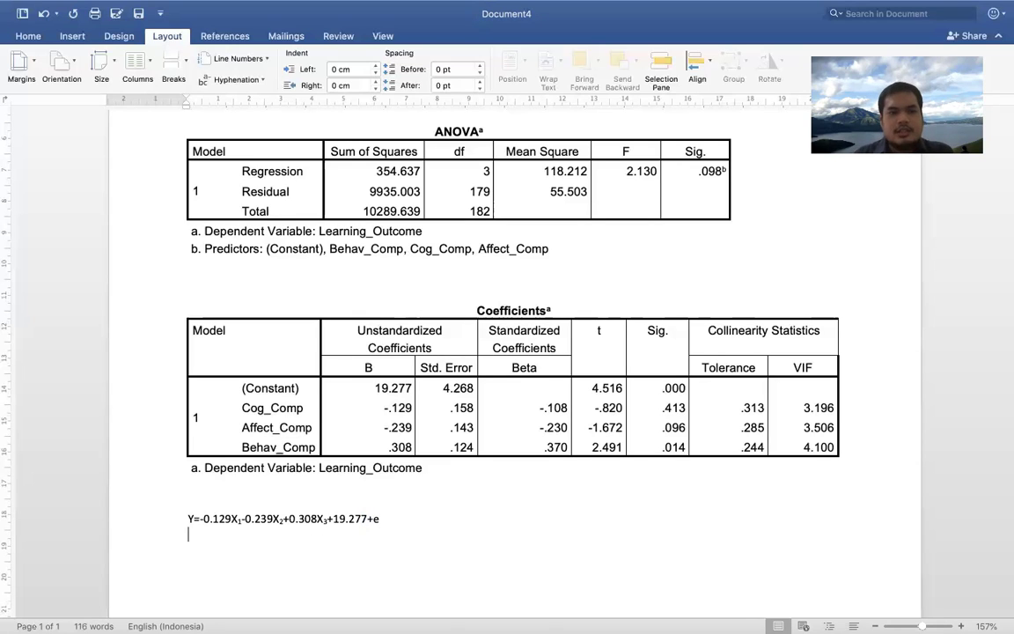
{"action": "type", "text": "LO="}
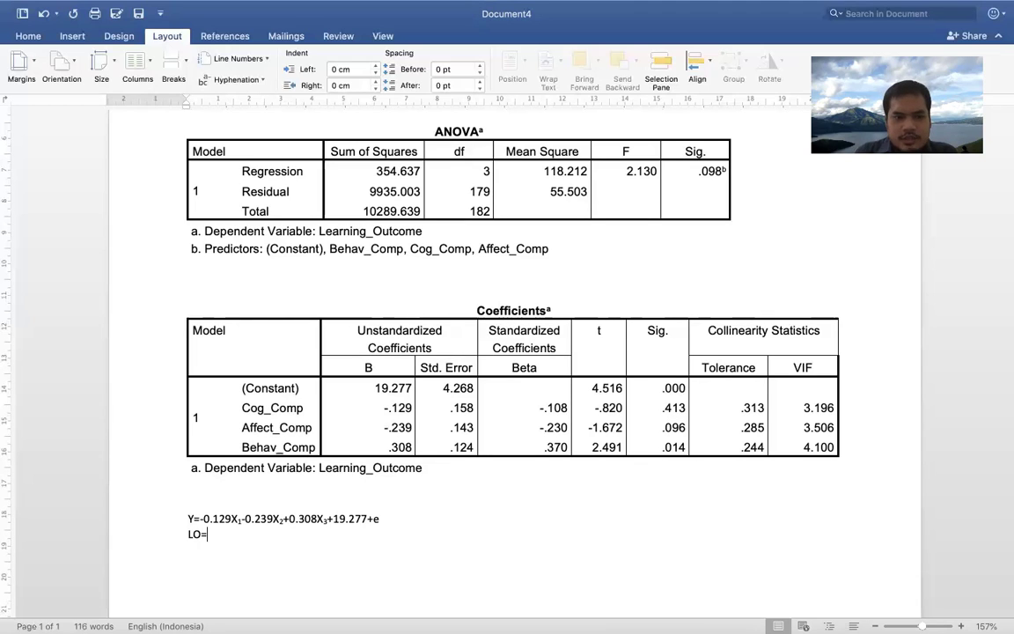
{"action": "key", "text": "shift+Up"}
{"action": "key", "text": "super+c"}
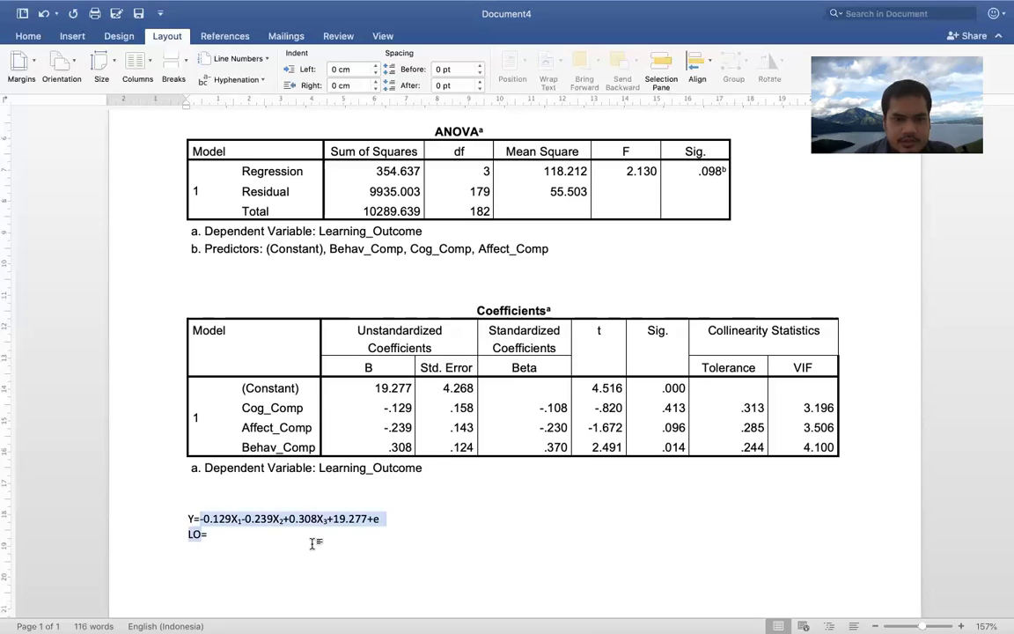
{"action": "key", "text": "shift+Down"}
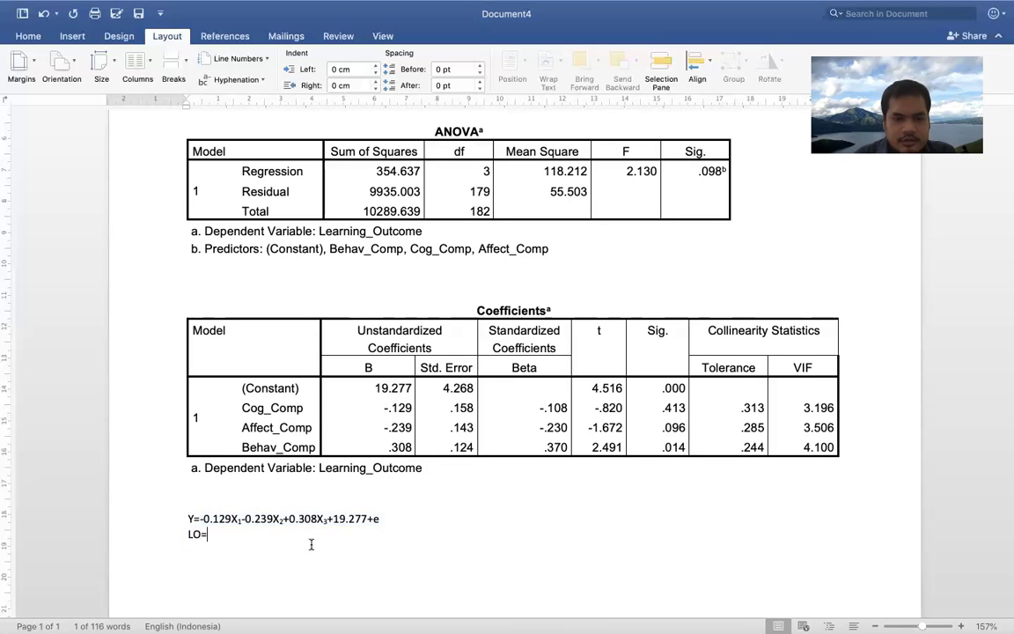
{"action": "key", "text": "super+v"}
Replace X₁ with CC in the LO equation
{"action": "key", "text": "Left"}
{"action": "key", "text": "Left"}
{"action": "key", "text": "Left"}
{"action": "key", "text": "Left"}
{"action": "key", "text": "Left"}
{"action": "key", "text": "Left"}
{"action": "key", "text": "Left"}
{"action": "key", "text": "Left"}
{"action": "key", "text": "Left"}
{"action": "key", "text": "Left"}
{"action": "key", "text": "Left"}
{"action": "key", "text": "Left"}
{"action": "key", "text": "Left"}
{"action": "key", "text": "Left"}
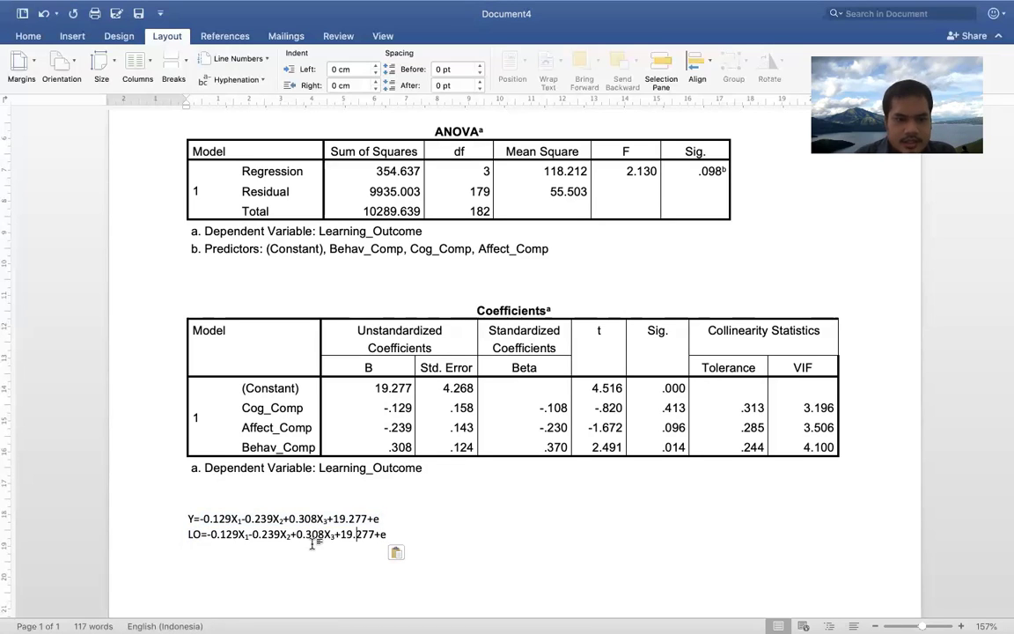
{"action": "key", "text": "Left"}
{"action": "key", "text": "Left"}
{"action": "key", "text": "Left"}
{"action": "key", "text": "Left"}
{"action": "key", "text": "Left"}
{"action": "key", "text": "Left"}
{"action": "key", "text": "Left"}
{"action": "key", "text": "Left"}
{"action": "key", "text": "Left"}
{"action": "key", "text": "Left"}
{"action": "key", "text": "BackSpace"}
{"action": "key", "text": "BackSpace"}
{"action": "key", "text": "BackSpace"}
{"action": "type", "text": "CC-"}
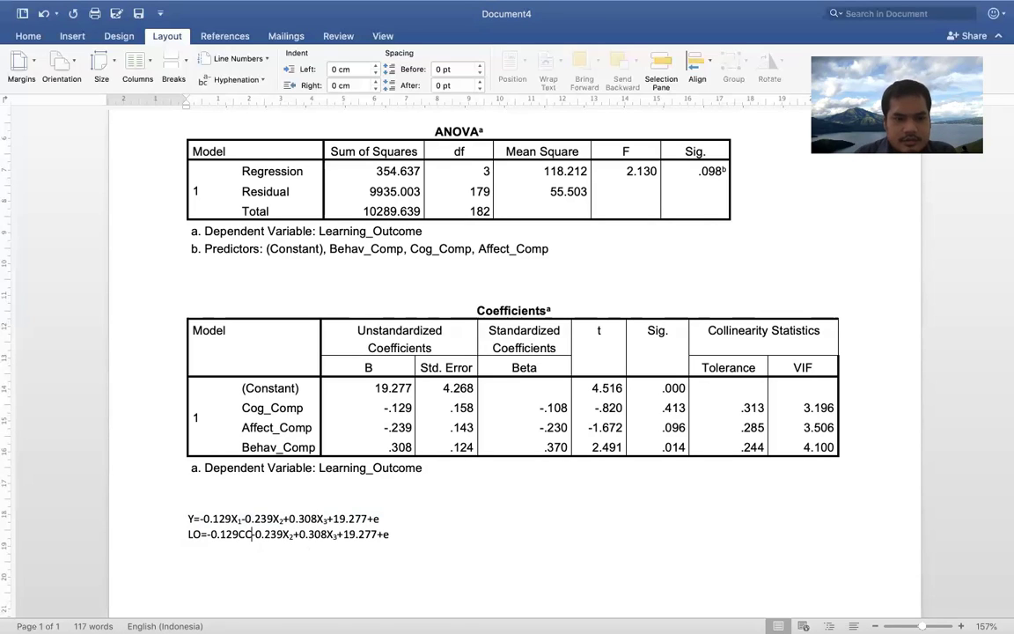
Replace X₂ with AC in the LO equation
{"action": "key", "text": "Right"}
{"action": "key", "text": "Right"}
{"action": "key", "text": "Right"}
{"action": "key", "text": "Right"}
{"action": "key", "text": "Right"}
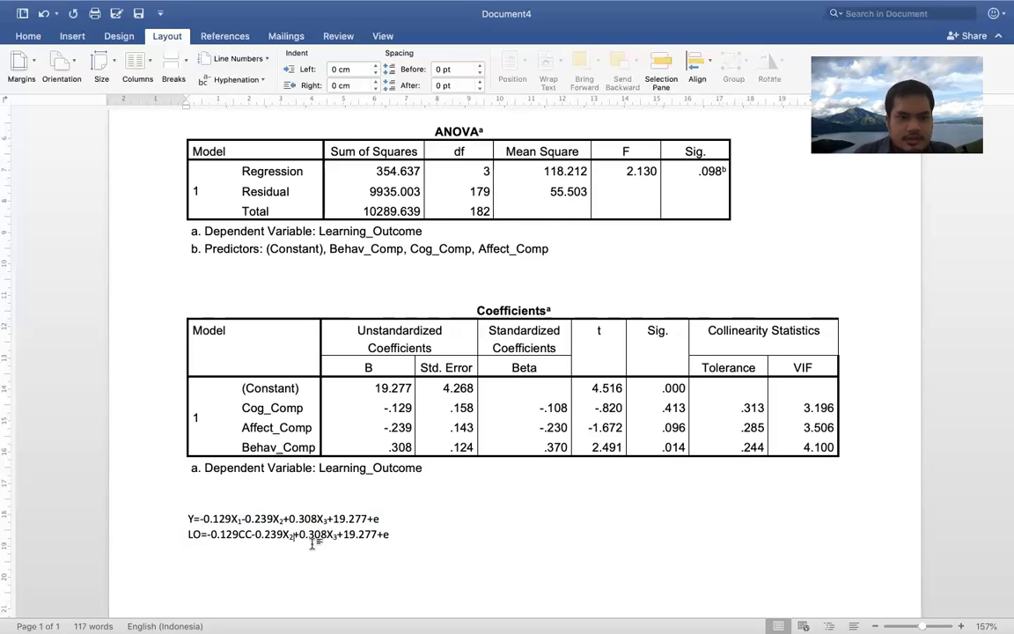
{"action": "key", "text": "Delete"}
{"action": "key", "text": "Delete"}
{"action": "type", "text": "AC"}
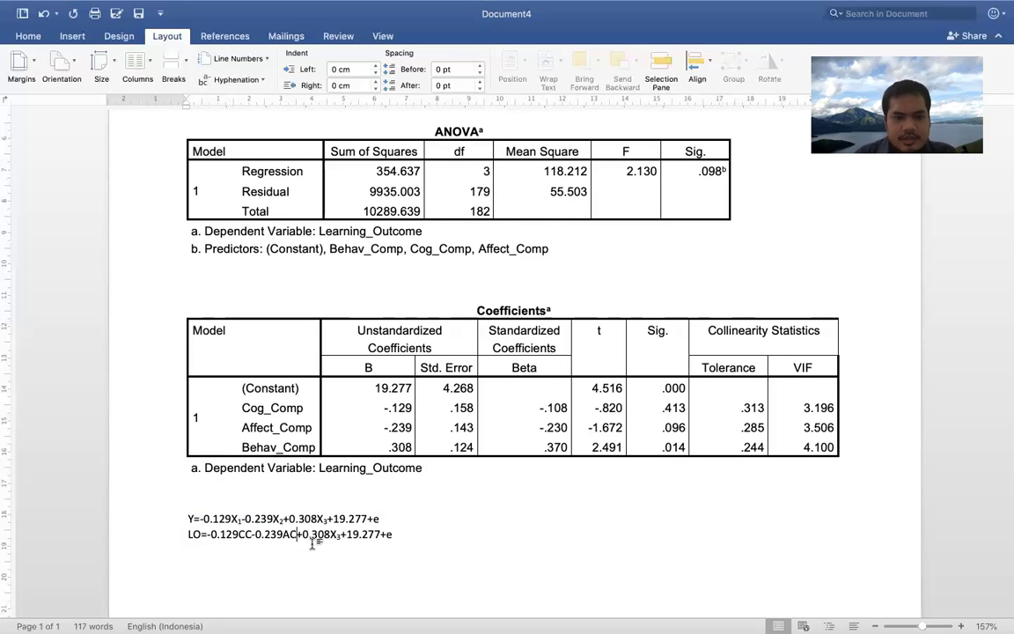
Replace X₃ with BC in the LO equation
{"action": "key", "text": "Right"}
{"action": "key", "text": "Right"}
{"action": "key", "text": "Right"}
{"action": "key", "text": "Delete"}
{"action": "key", "text": "Delete"}
{"action": "type", "text": "BC"}
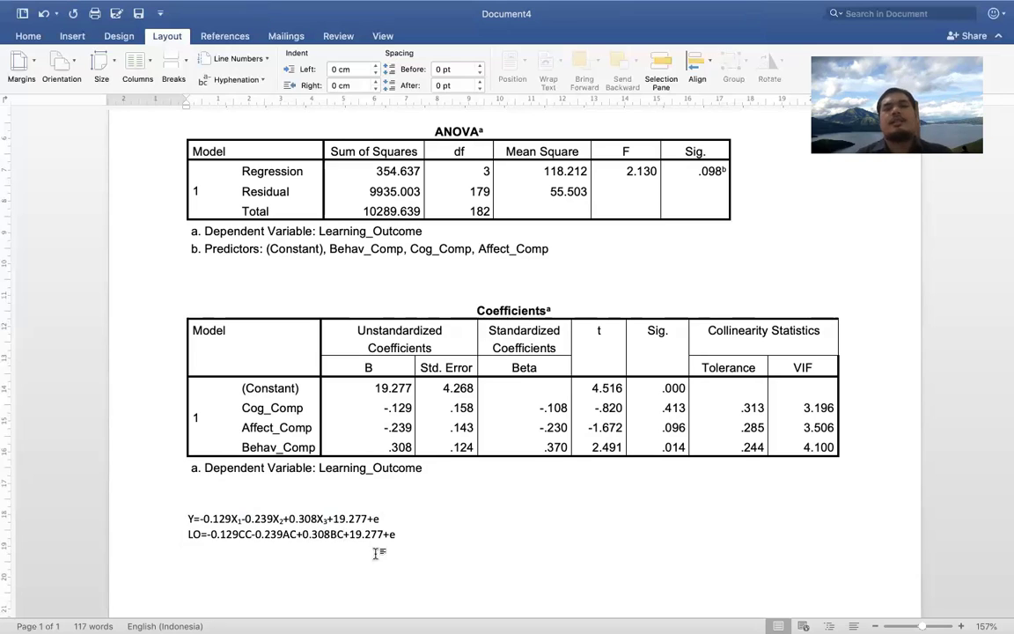
Look back over the Model Summary and ANOVA tables and insert a blank line between the Y and LO equations
{"action": "scroll", "coordinate": [423, 266], "scroll_direction": "up", "scroll_amount": 3}
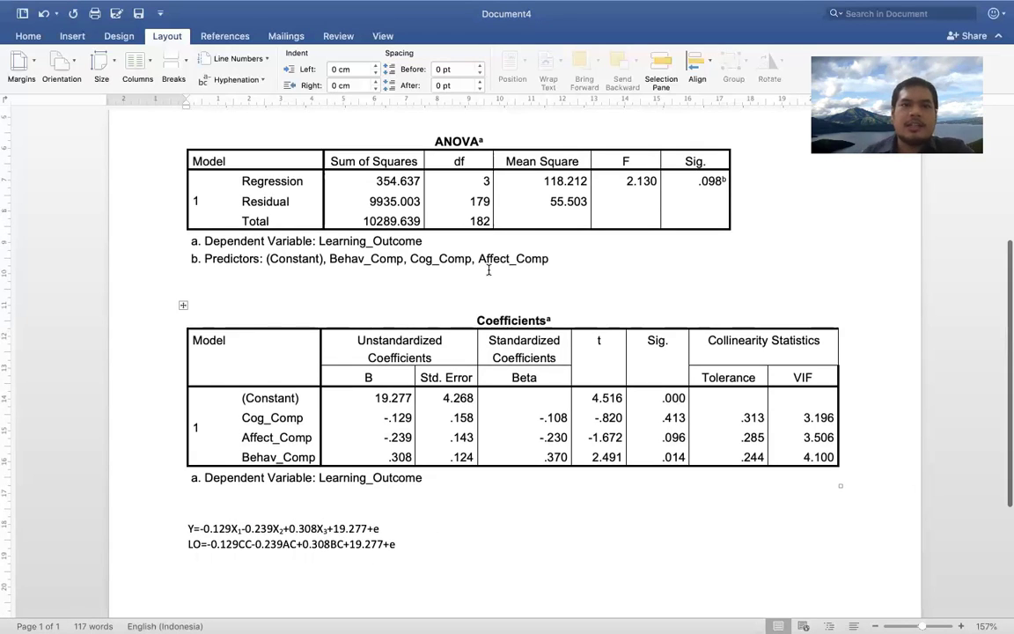
{"action": "scroll", "coordinate": [489, 269], "scroll_direction": "up", "scroll_amount": 3}
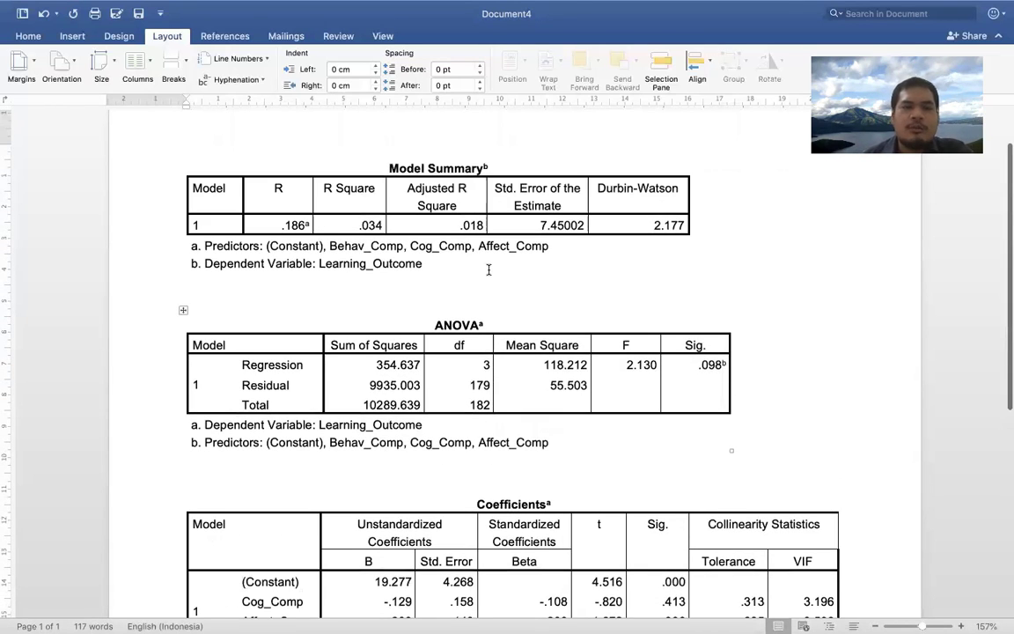
{"action": "scroll", "coordinate": [488, 270], "scroll_direction": "down", "scroll_amount": 8}
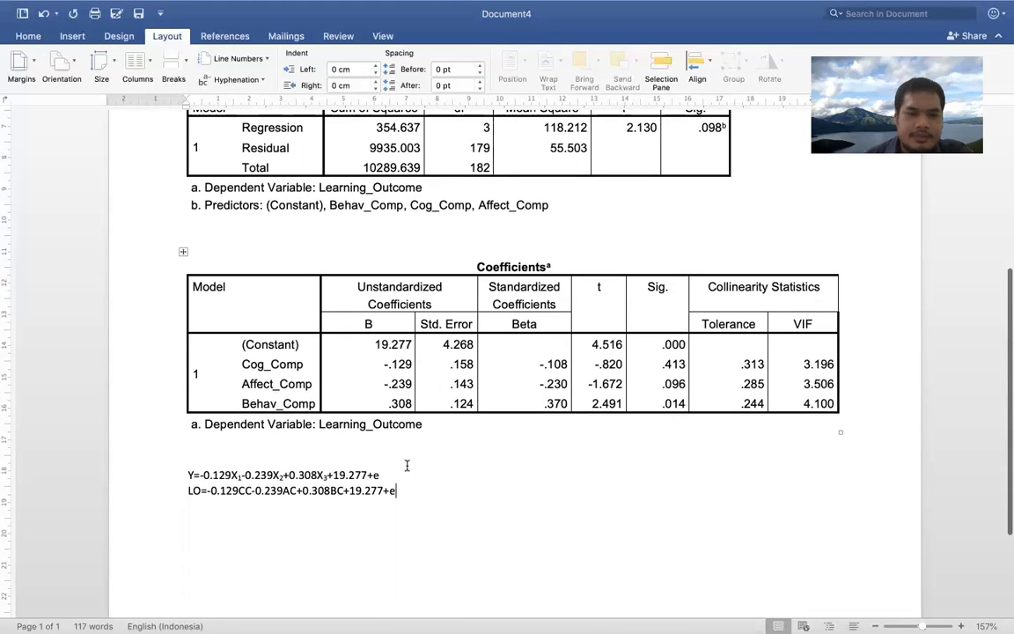
{"action": "key", "text": "Return"}
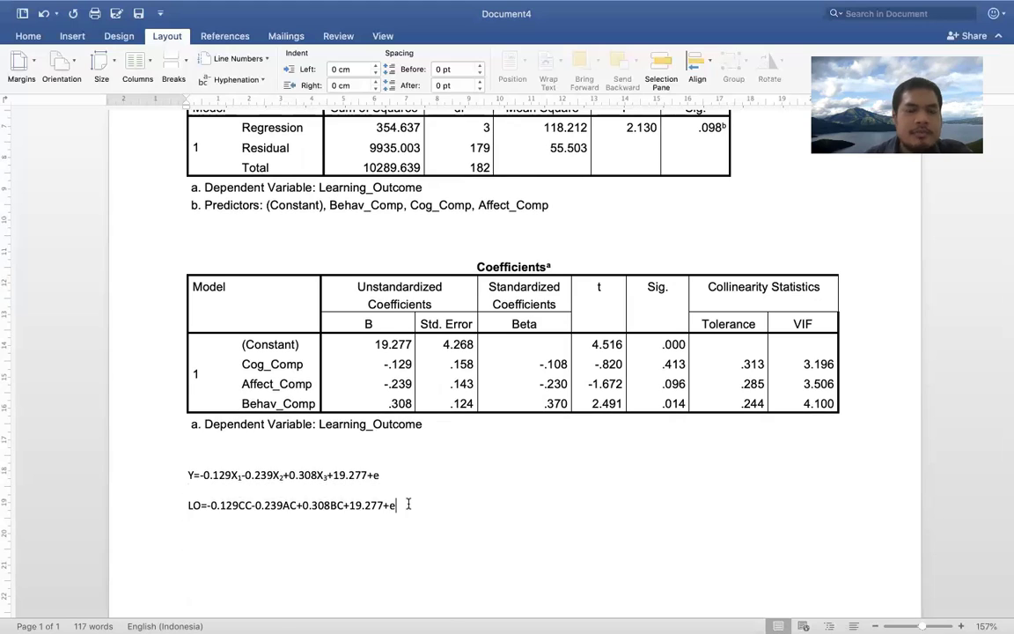
Highlight the term 0.308BC in the LO equation
{"action": "scroll", "coordinate": [409, 504], "scroll_direction": "down", "scroll_amount": 1}
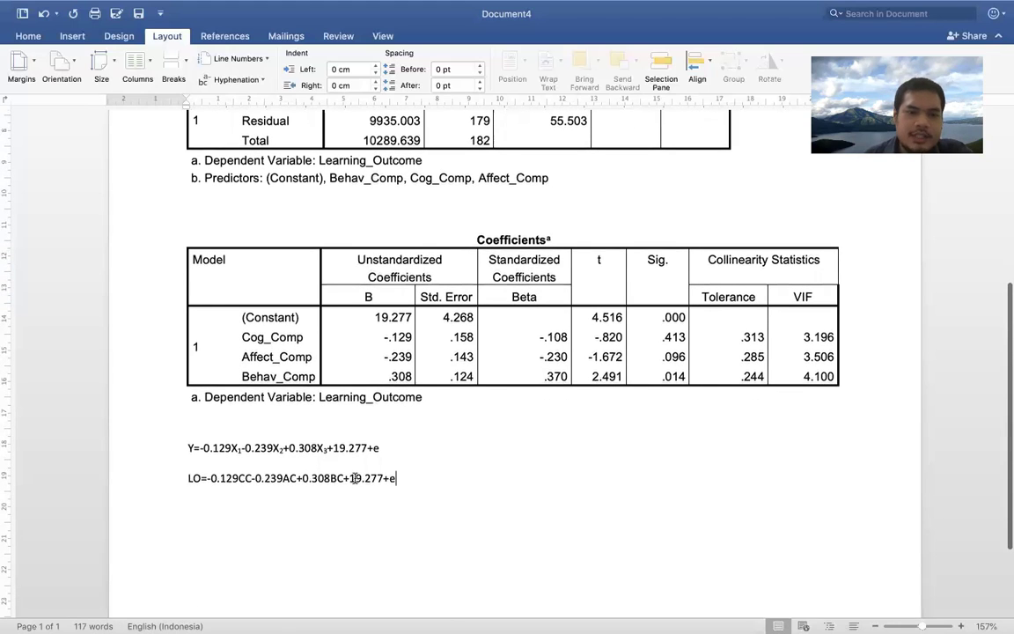
{"action": "left_click_drag", "start_coordinate": [344, 477], "coordinate": [303, 476]}
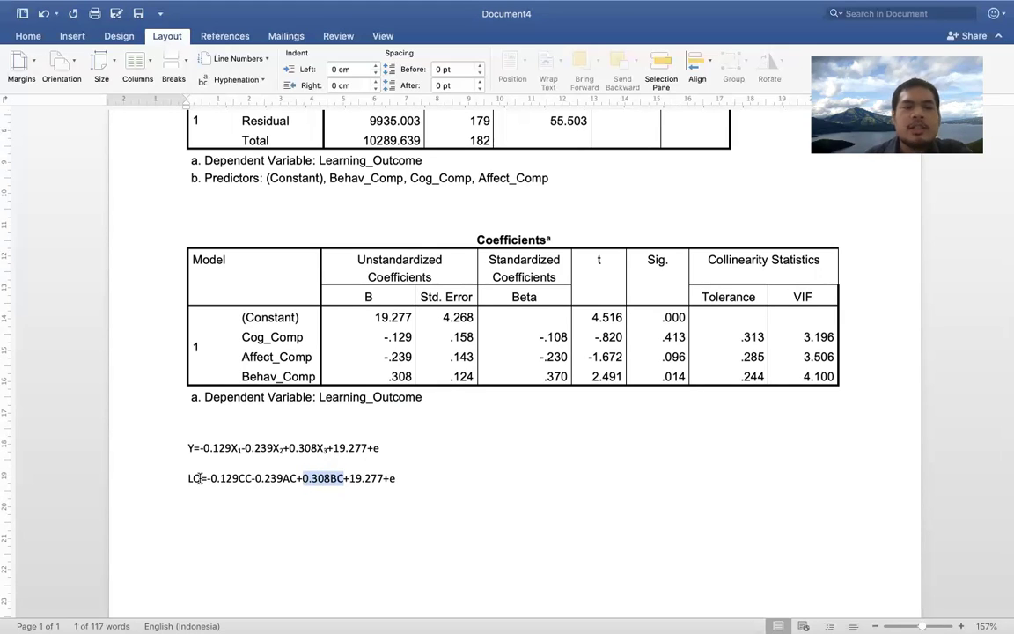
Highlight LO, the term 0.308BC and the constant 19.277 one after another in the LO equation
{"action": "left_click_drag", "start_coordinate": [200, 478], "coordinate": [188, 480]}
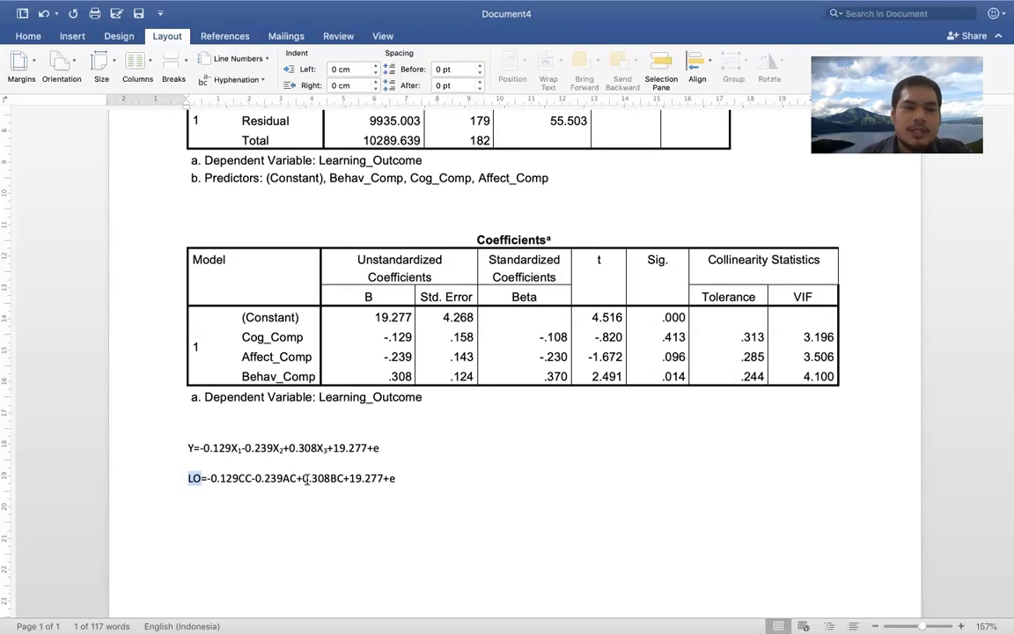
{"action": "left_click_drag", "start_coordinate": [303, 478], "coordinate": [332, 480]}
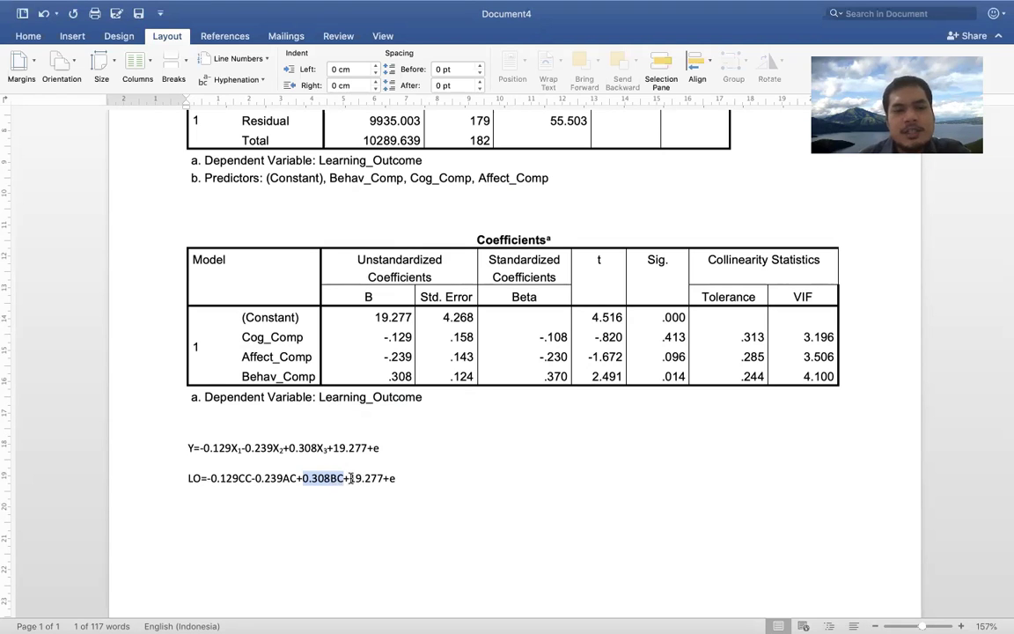
{"action": "left_click_drag", "start_coordinate": [350, 478], "coordinate": [378, 482]}
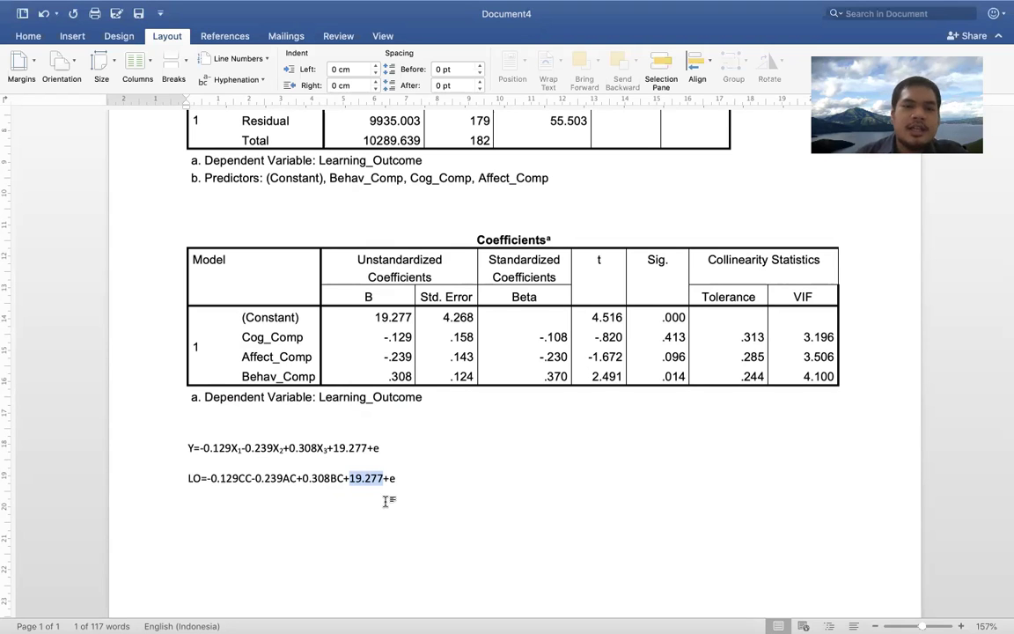
Switch to the SPSS Data Editor to look at the Fam_Back and Ent_Exp values, and bring up the Output2 viewer
{"action": "key", "text": "ctrl+Up"}
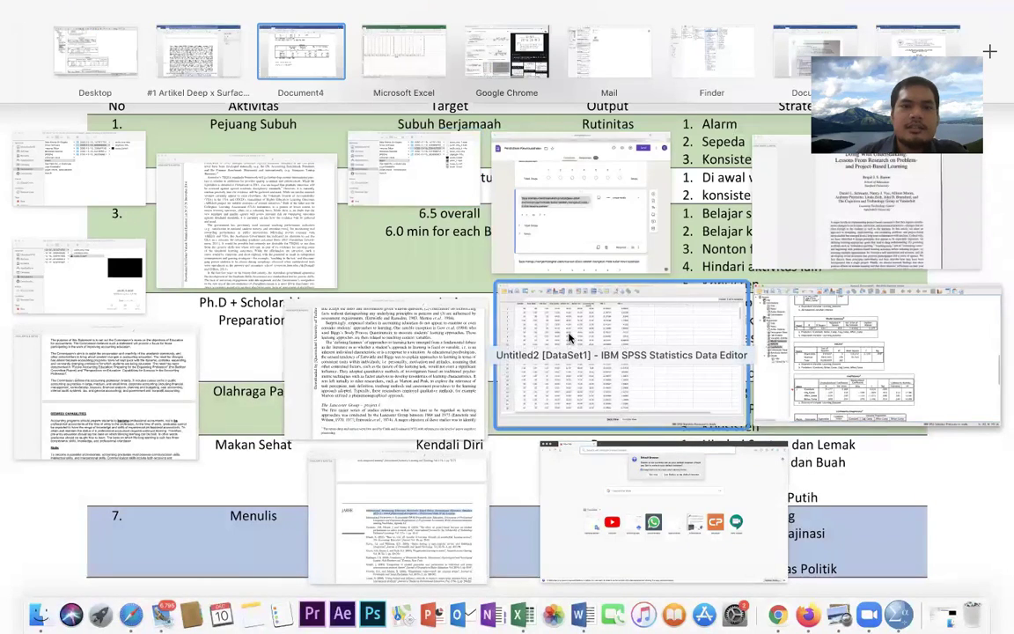
{"action": "left_click", "coordinate": [569, 337]}
{"action": "left_click", "coordinate": [117, 133]}
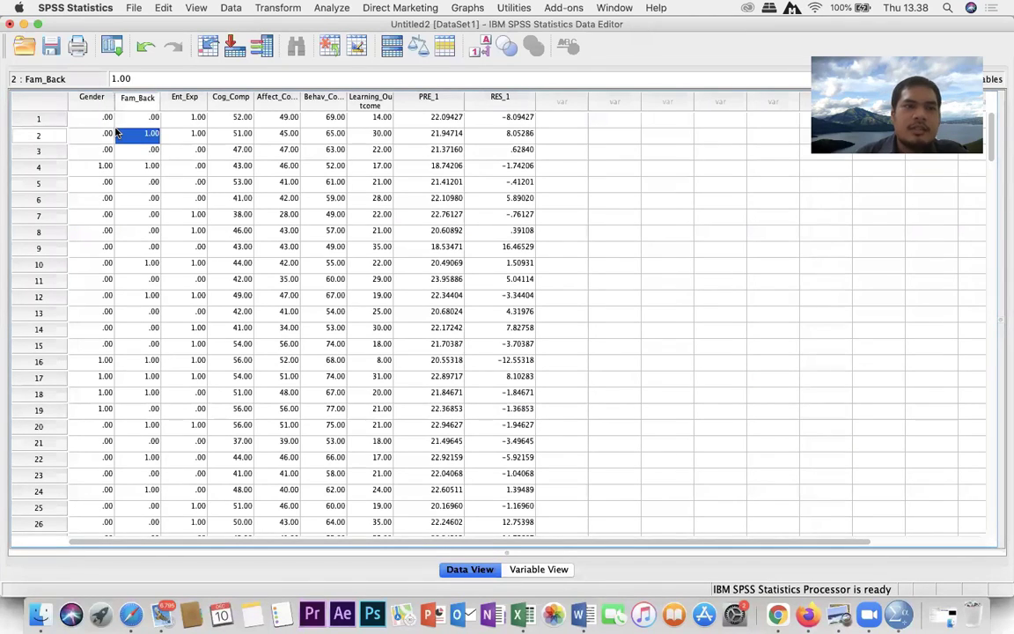
{"action": "left_click", "coordinate": [146, 118]}
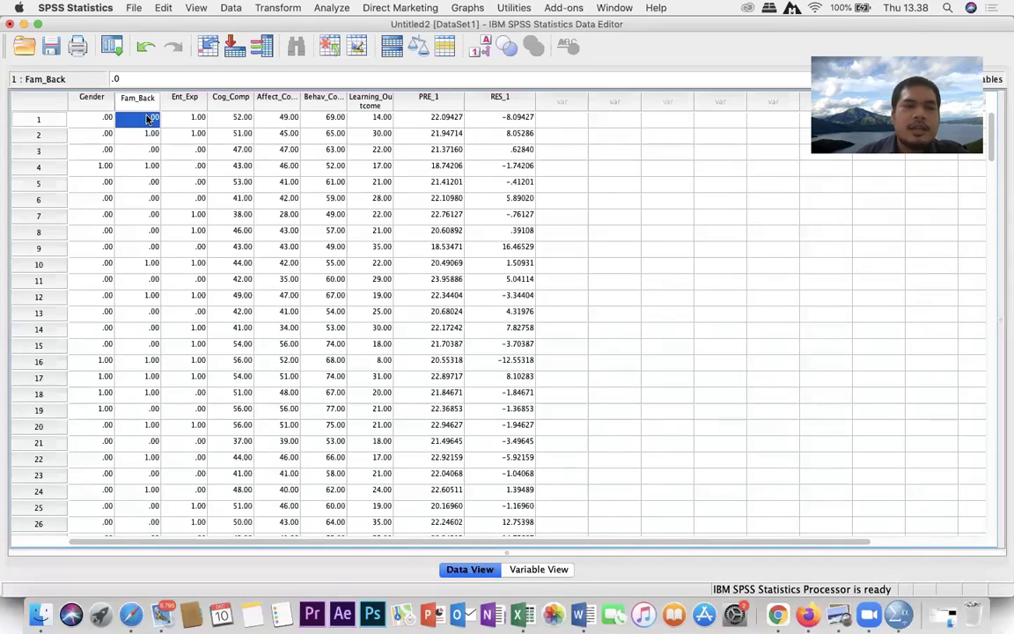
{"action": "left_click", "coordinate": [196, 120]}
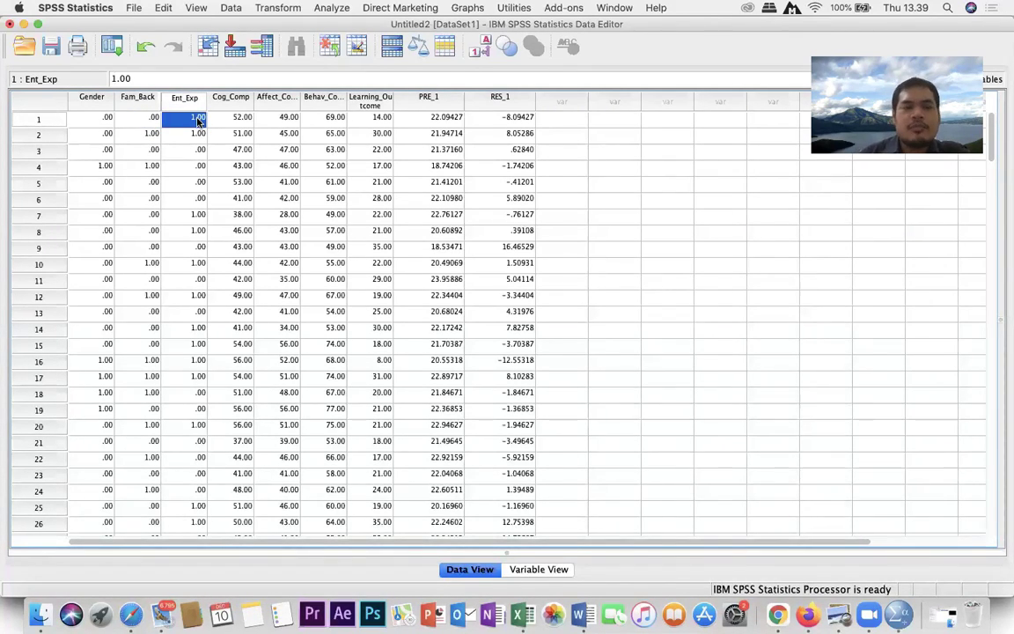
{"action": "key", "text": "ctrl+Up"}
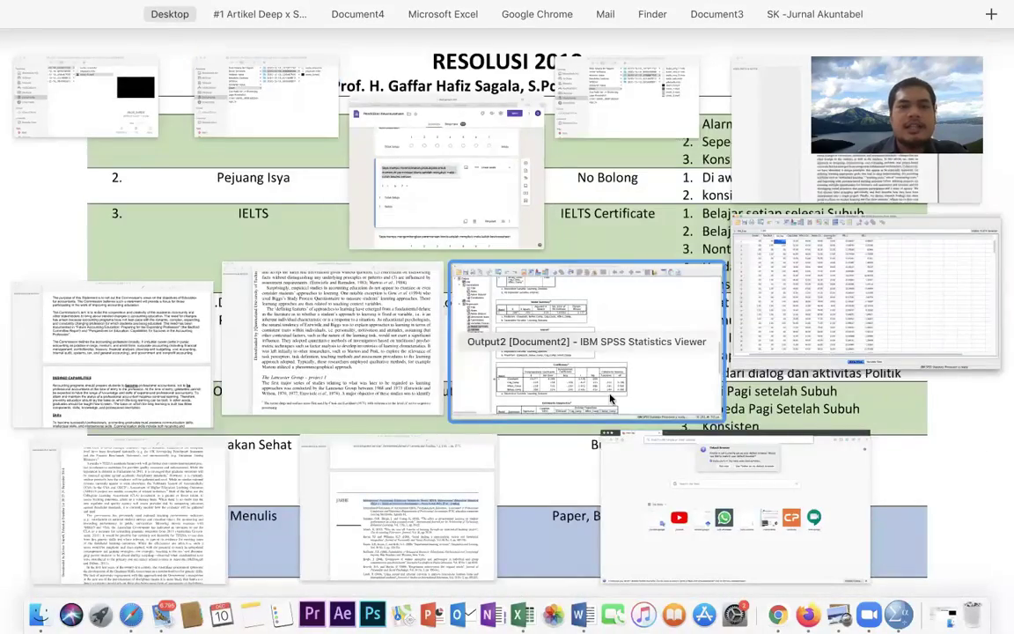
{"action": "left_click", "coordinate": [610, 398]}
Return to Document4 in Word and make both the Y and LO regression equations bold
{"action": "key", "text": "ctrl+Up"}
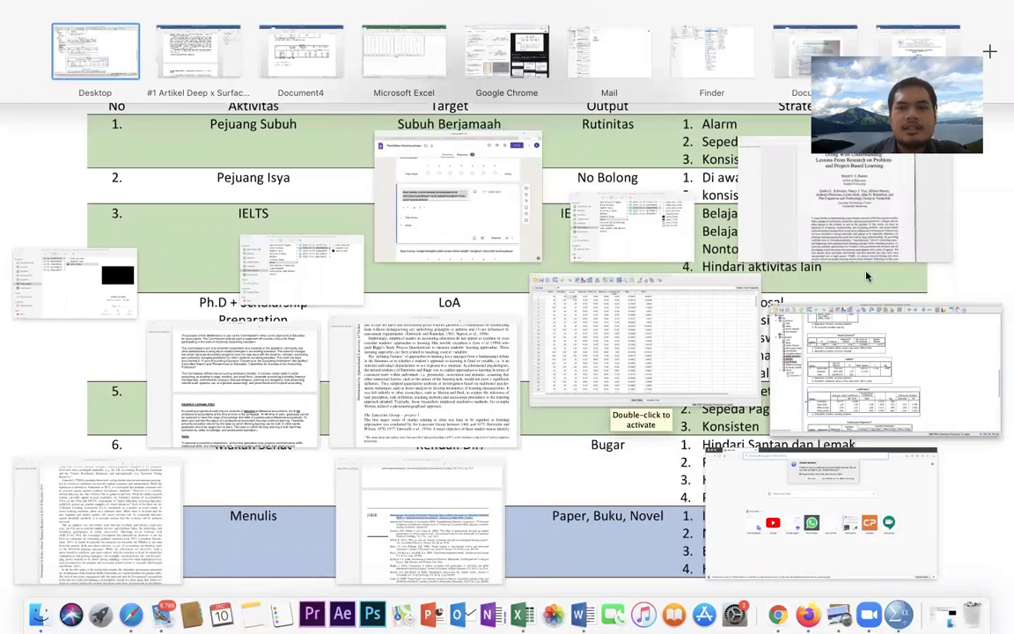
{"action": "left_click", "coordinate": [266, 44]}
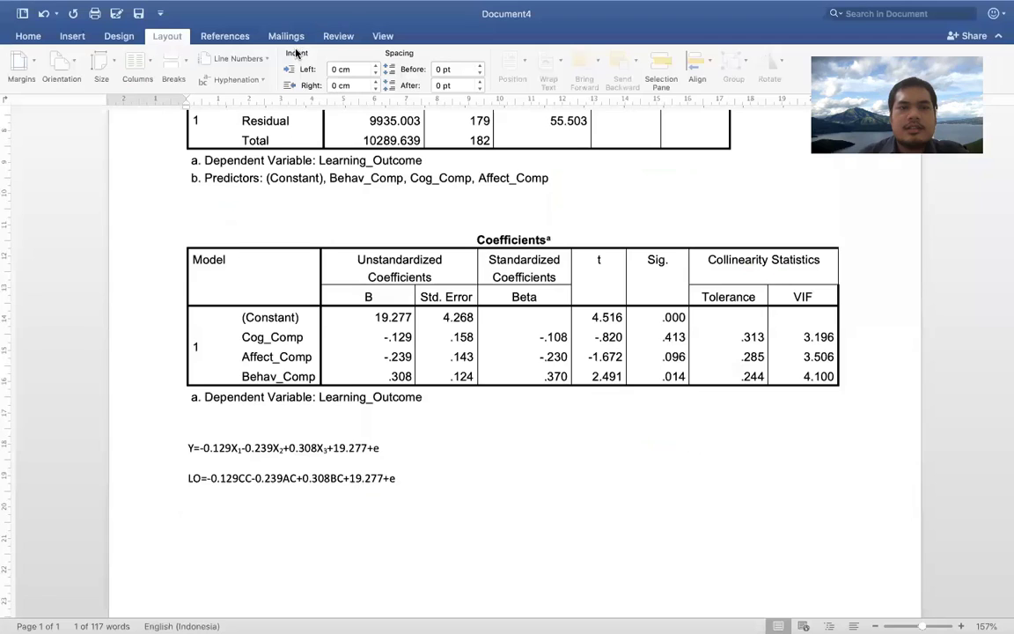
{"action": "left_click_drag", "start_coordinate": [400, 480], "coordinate": [184, 446]}
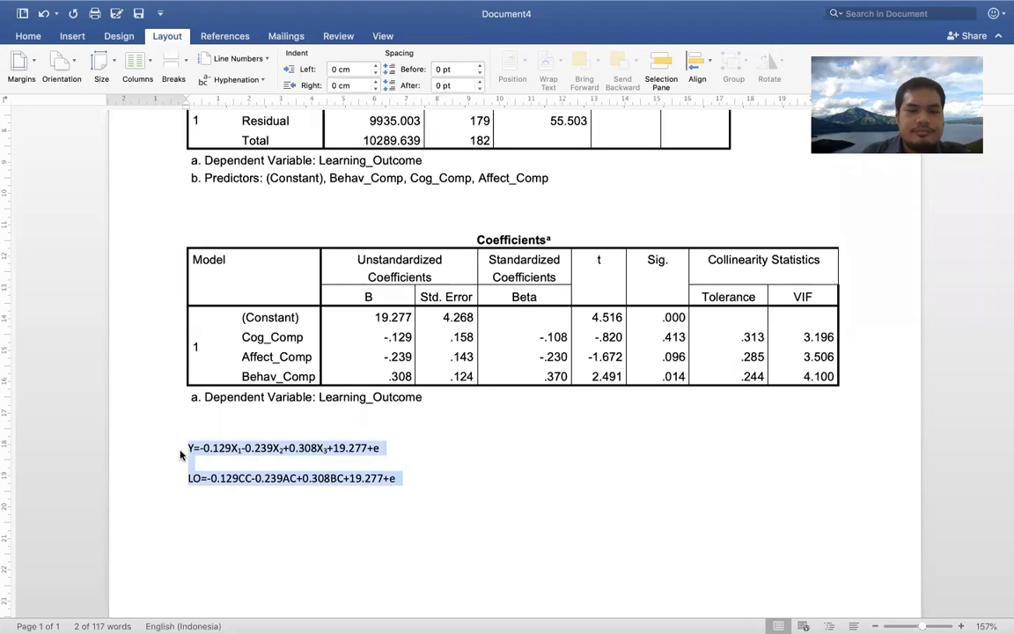
{"action": "key", "text": "super+b"}
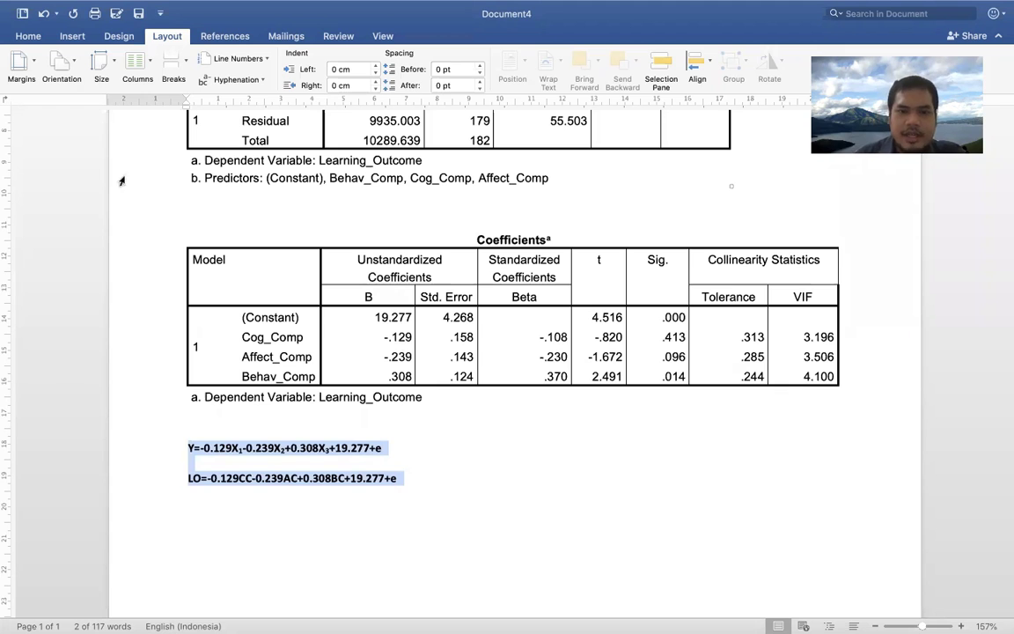
Review the Model Summary, ANOVA and Coefficients tables above the equations
{"action": "scroll", "coordinate": [312, 213], "scroll_direction": "up", "scroll_amount": 2}
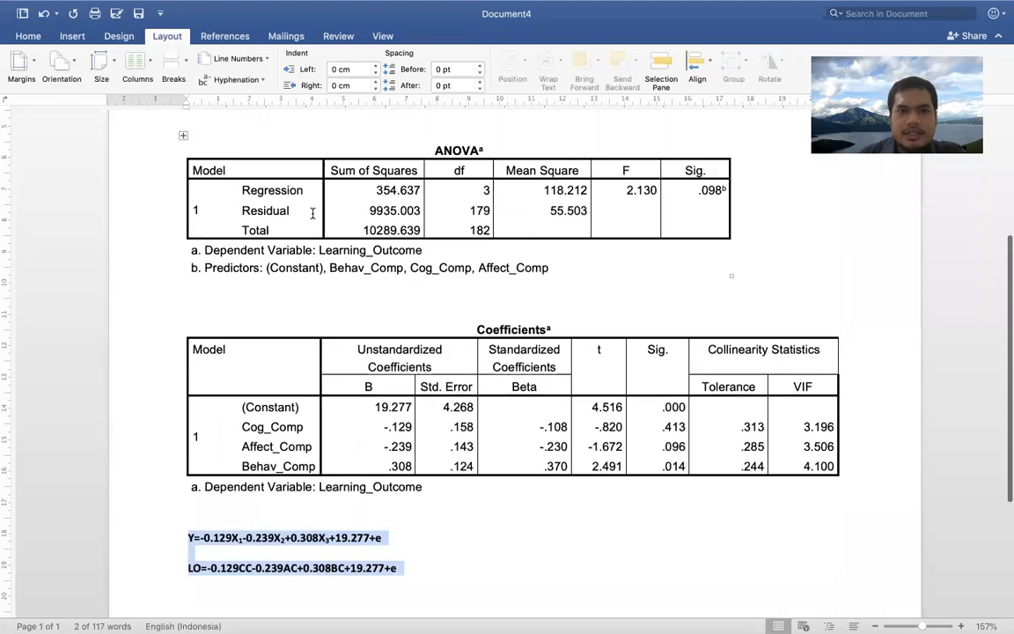
{"action": "scroll", "coordinate": [312, 213], "scroll_direction": "up", "scroll_amount": 1}
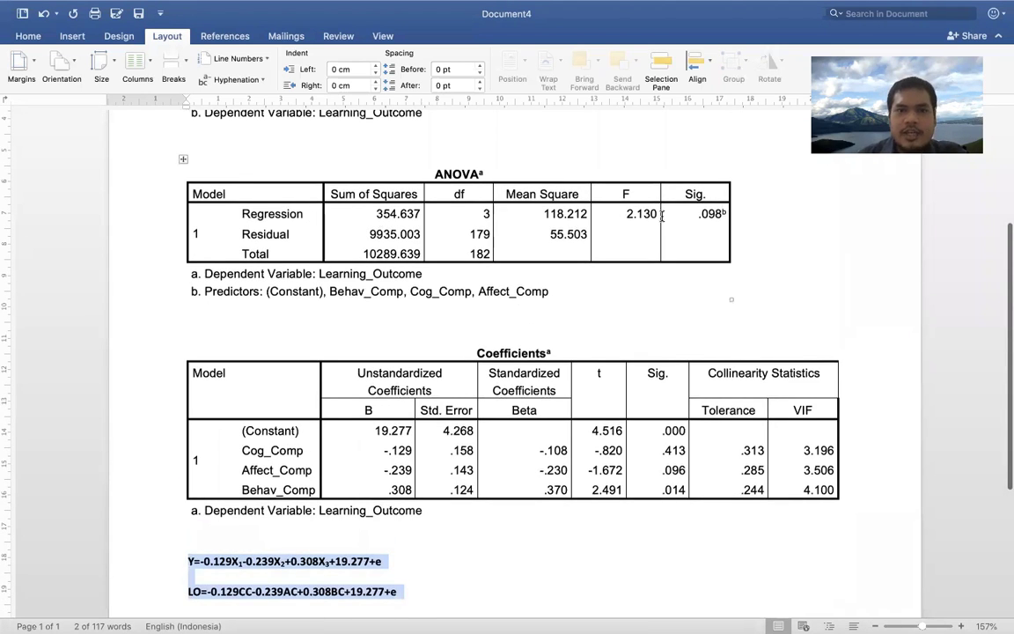
{"action": "scroll", "coordinate": [323, 150], "scroll_direction": "up", "scroll_amount": 3}
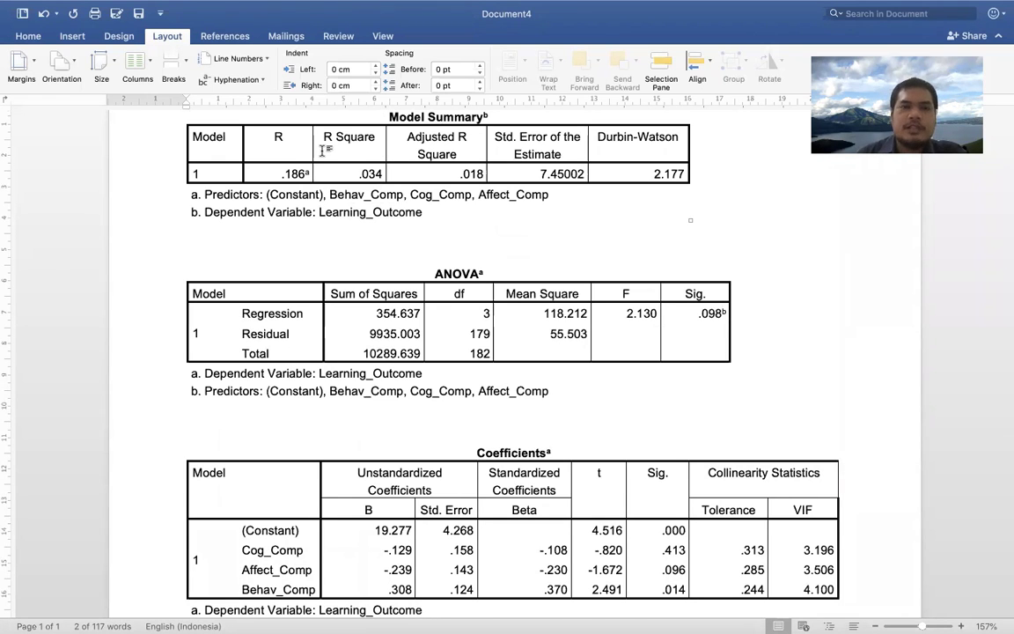
{"action": "scroll", "coordinate": [322, 150], "scroll_direction": "down", "scroll_amount": 2}
{"action": "scroll", "coordinate": [322, 150], "scroll_direction": "down", "scroll_amount": 4}
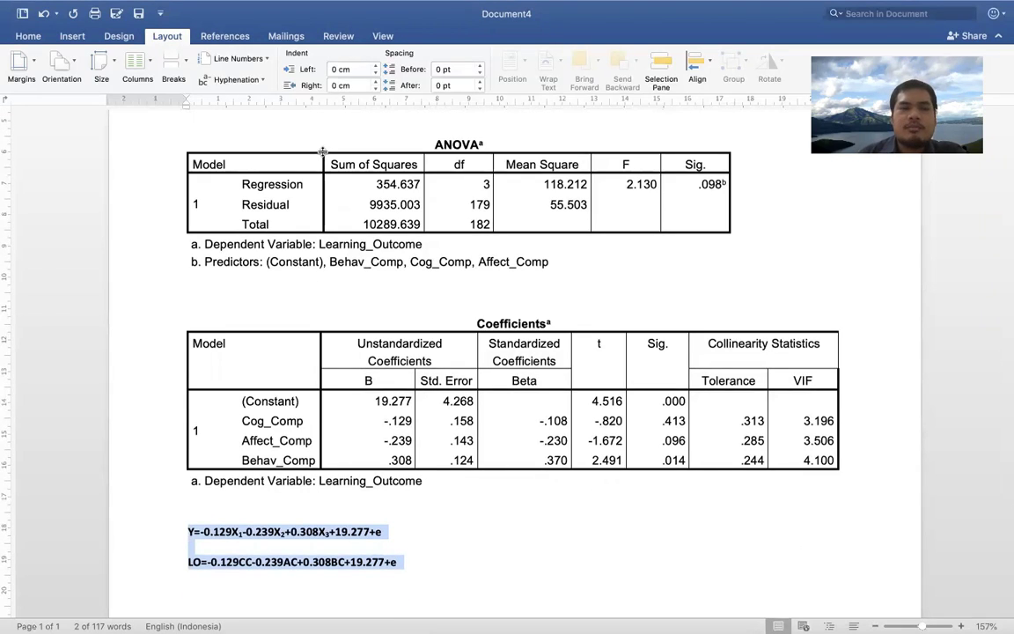
Switch to the SPSS Data Editor and start a One-Way ANOVA with Gender as the factor
{"action": "key", "text": "ctrl+Up"}
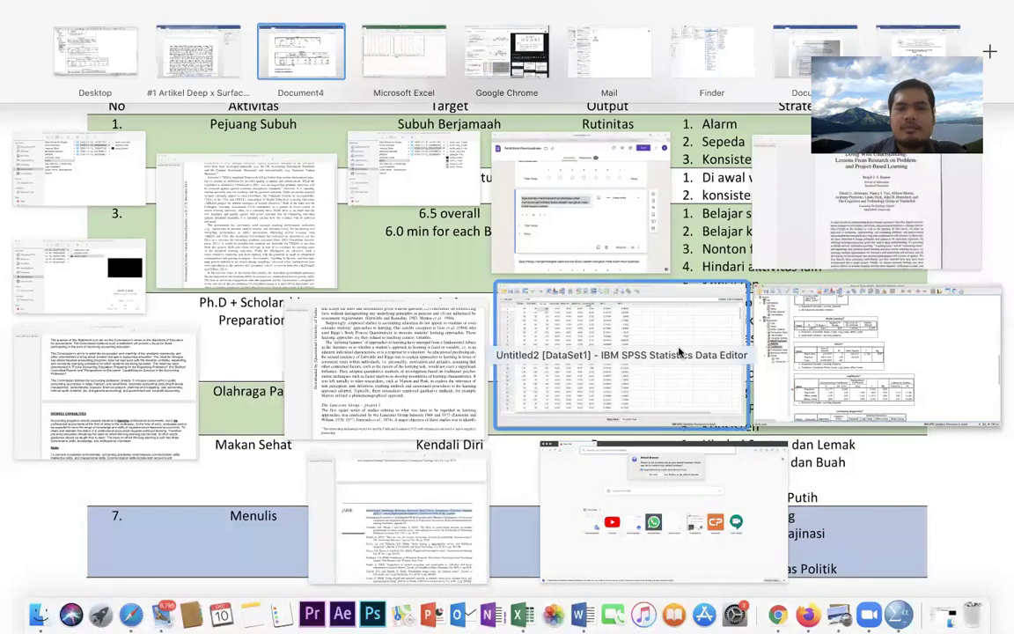
{"action": "left_click", "coordinate": [617, 327]}
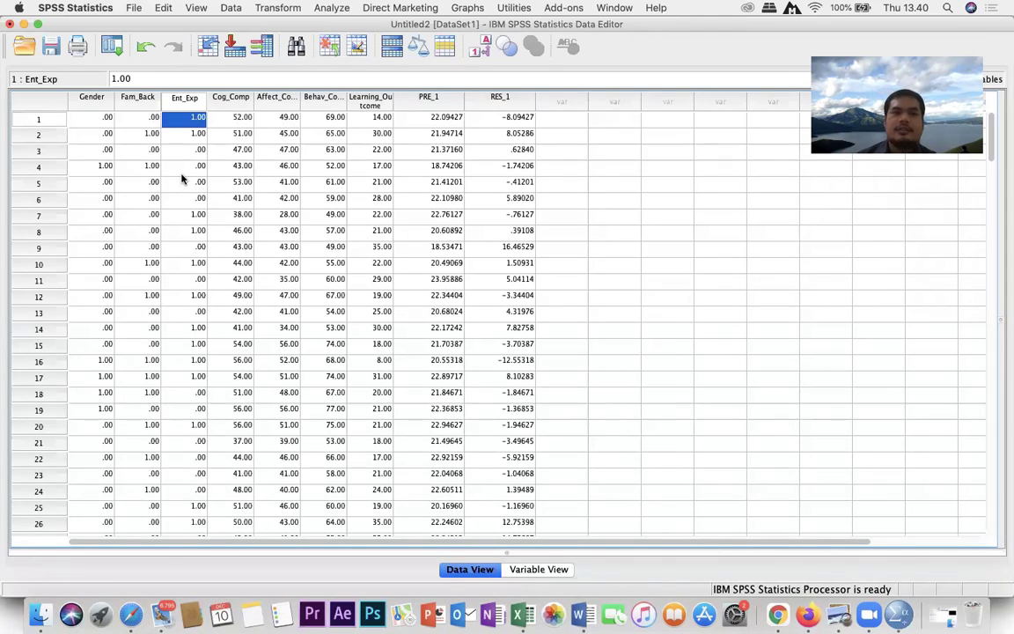
{"action": "left_click", "coordinate": [92, 120]}
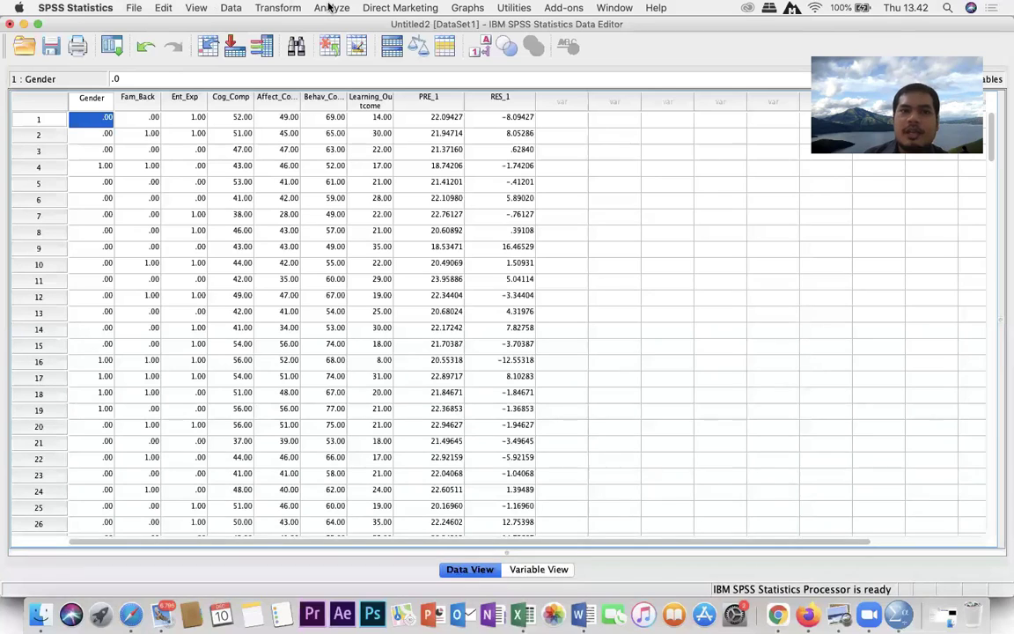
{"action": "left_click", "coordinate": [329, 7]}
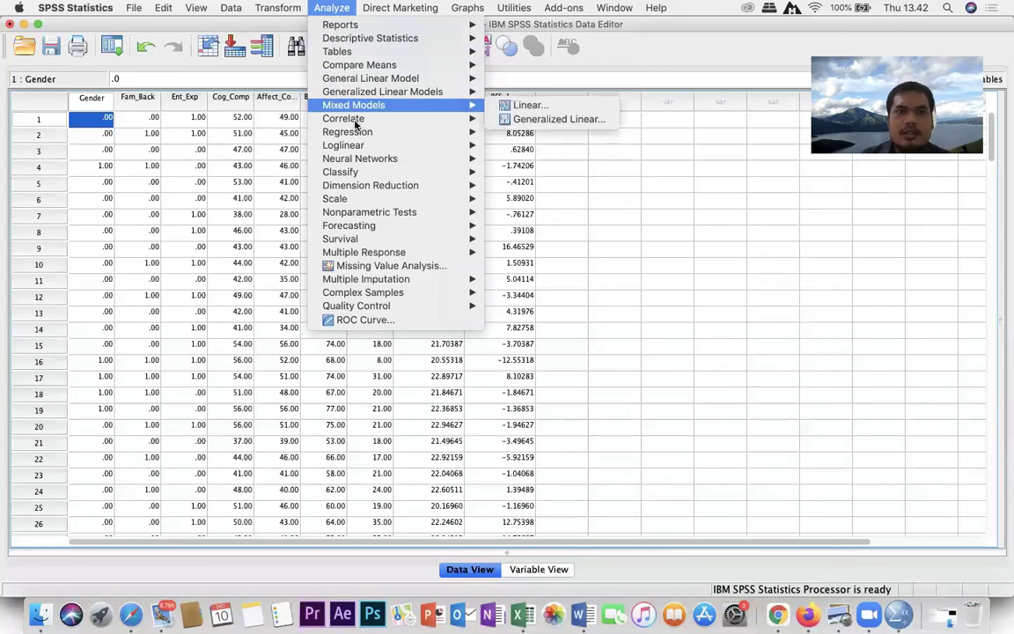
{"action": "mouse_move", "coordinate": [356, 125]}
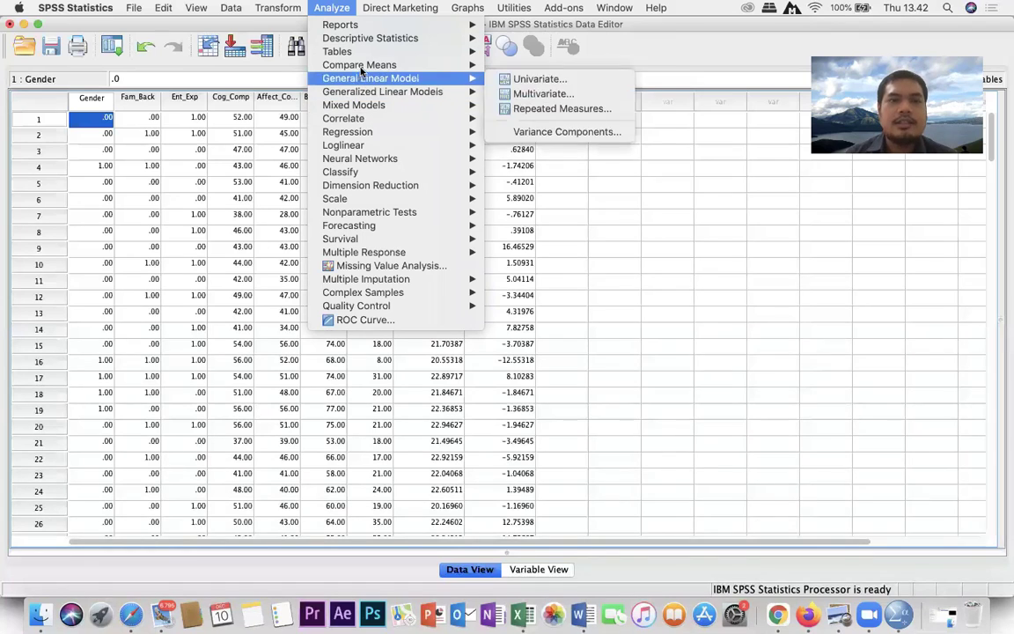
{"action": "mouse_move", "coordinate": [362, 70]}
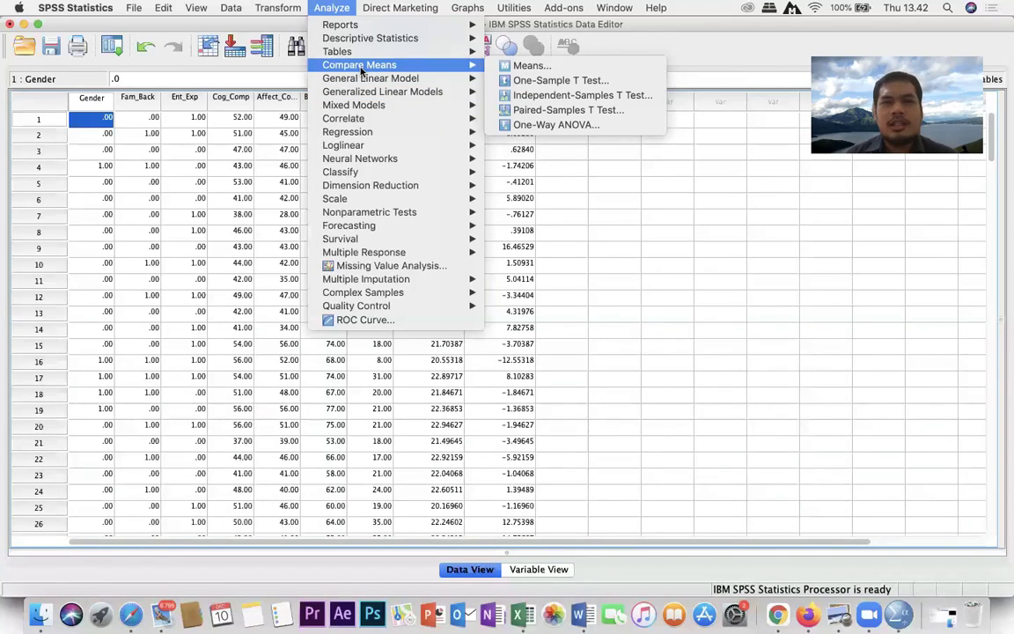
{"action": "left_click", "coordinate": [528, 125]}
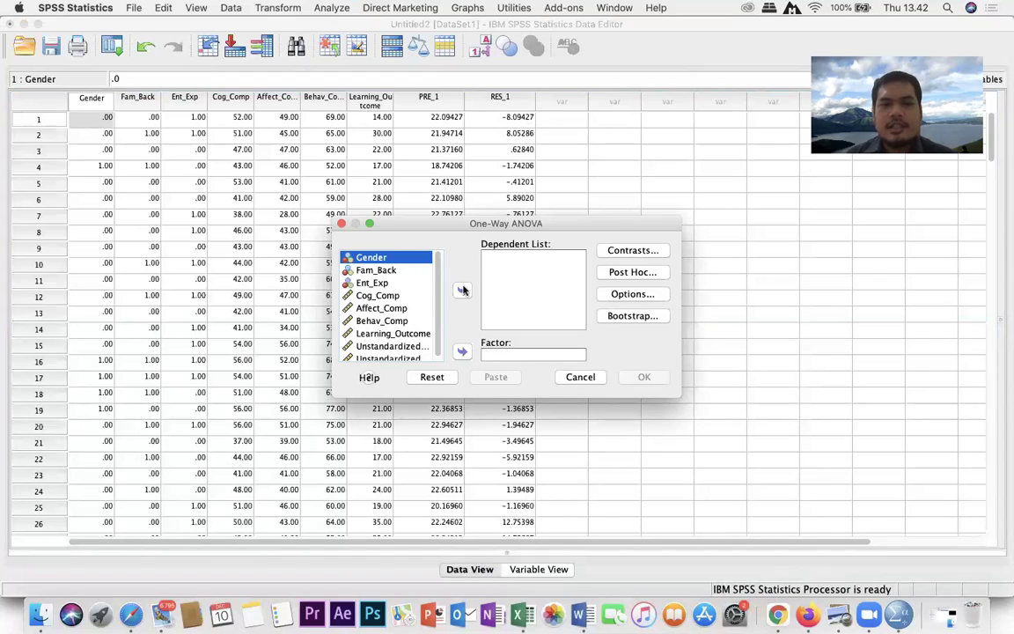
{"action": "left_click", "coordinate": [462, 352]}
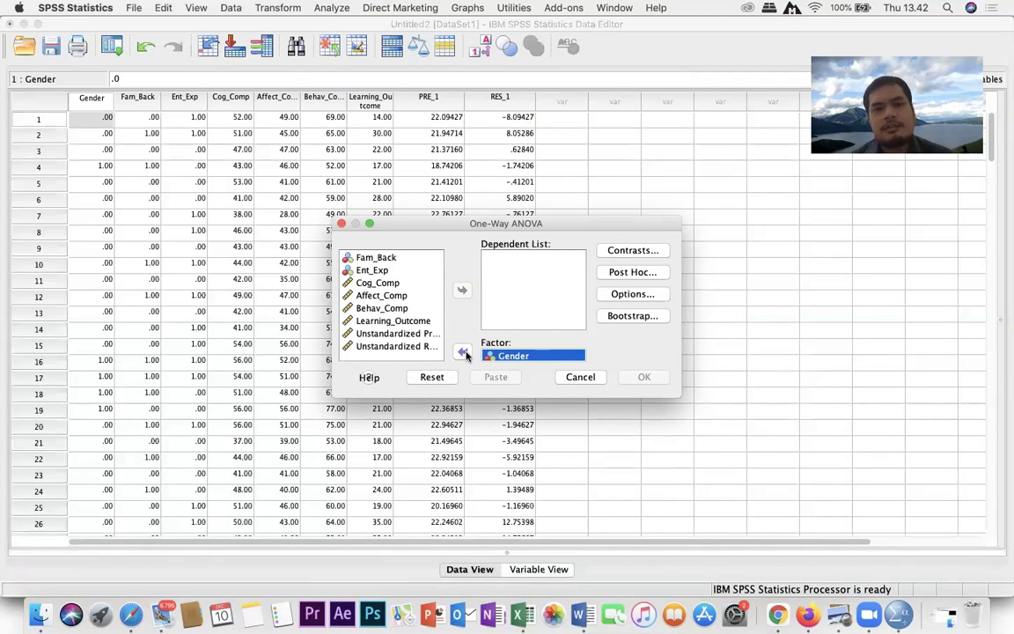
Add Cog_Comp, Affect_Comp, Behav_Comp and Learning_Outcome as the dependent variables of the One-Way ANOVA
{"action": "left_click", "coordinate": [382, 282]}
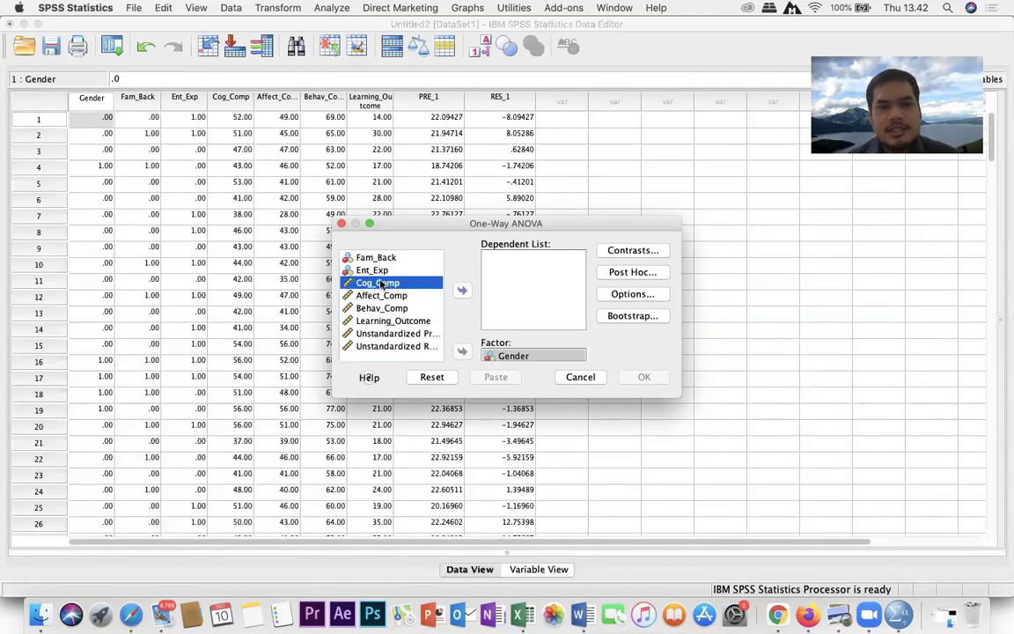
{"action": "left_click", "coordinate": [383, 322], "text": "shift"}
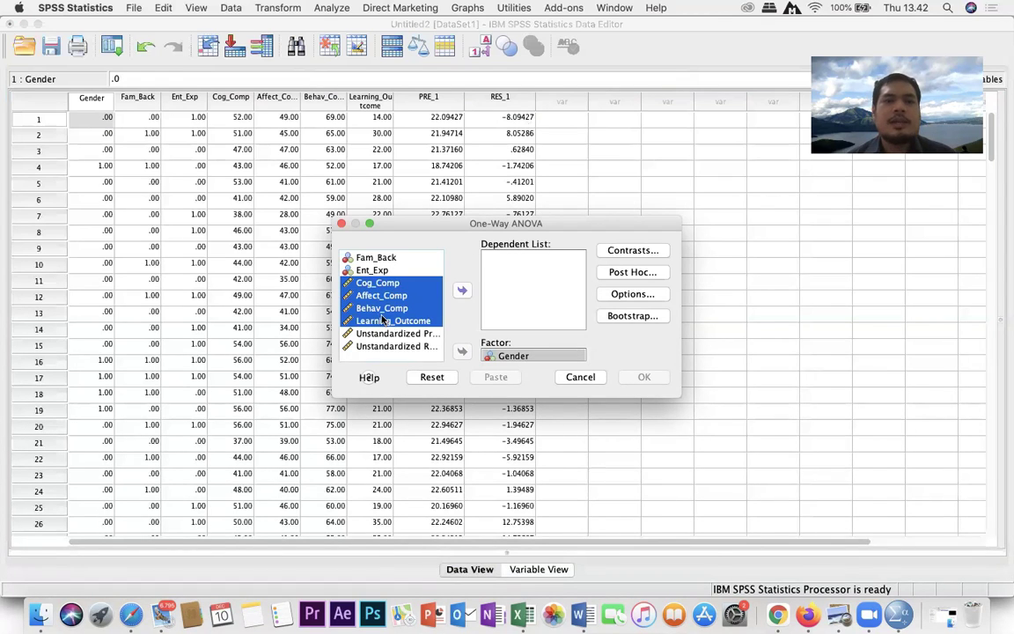
{"action": "left_click", "coordinate": [463, 292]}
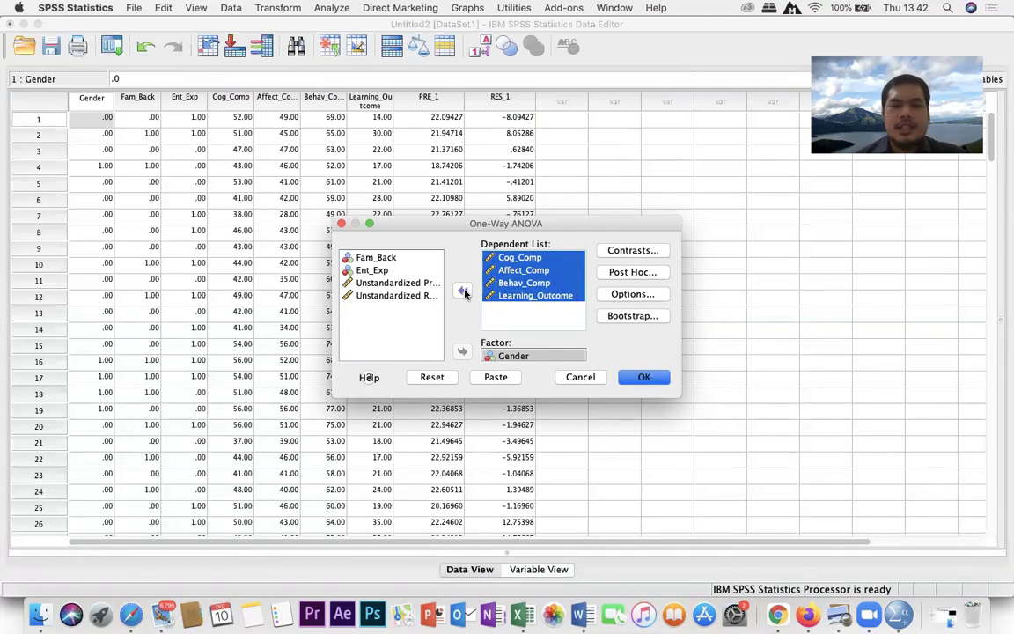
Look over the Contrasts and Post Hoc settings of the One-Way ANOVA without changing them
{"action": "left_click", "coordinate": [634, 253]}
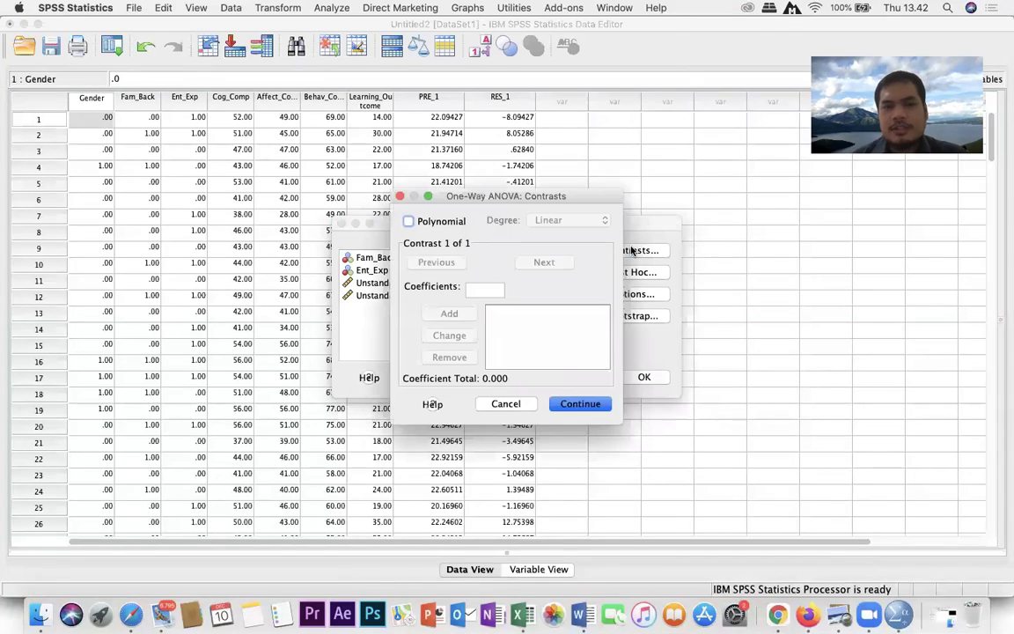
{"action": "left_click", "coordinate": [580, 405]}
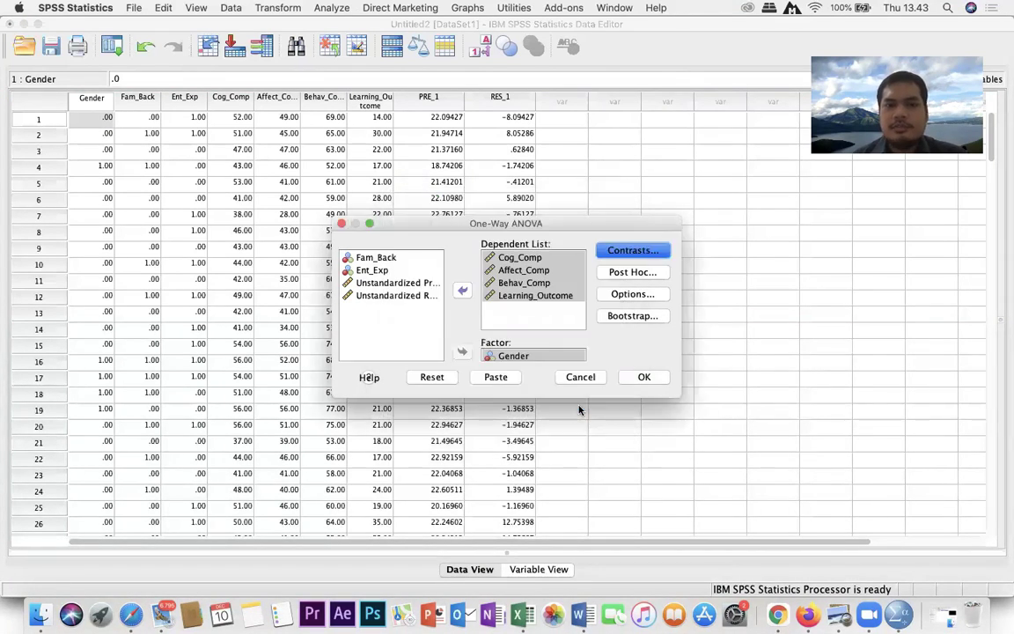
{"action": "left_click", "coordinate": [644, 271]}
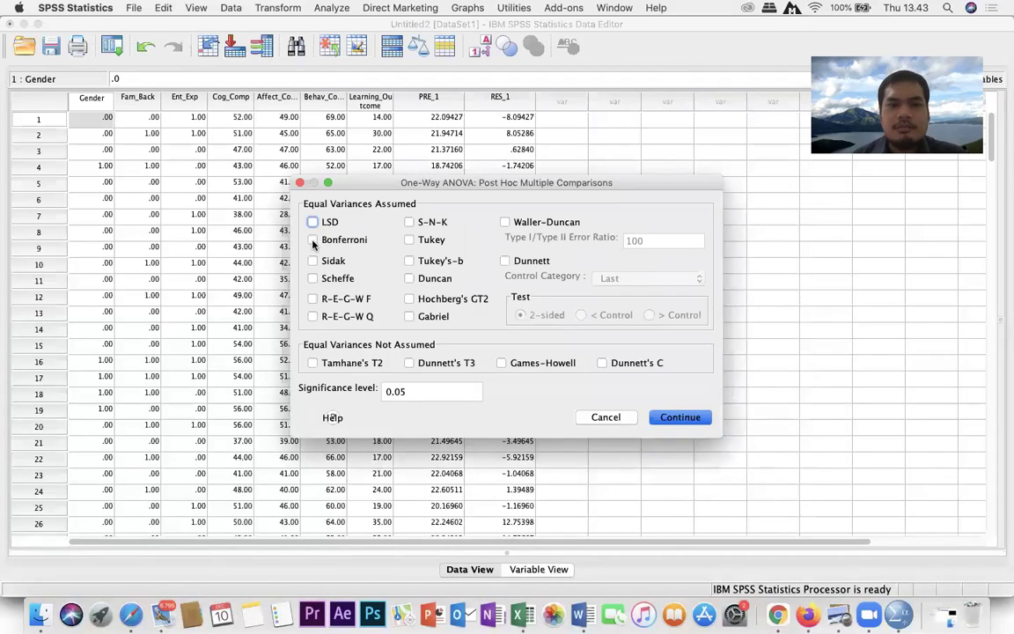
{"action": "left_click", "coordinate": [683, 423]}
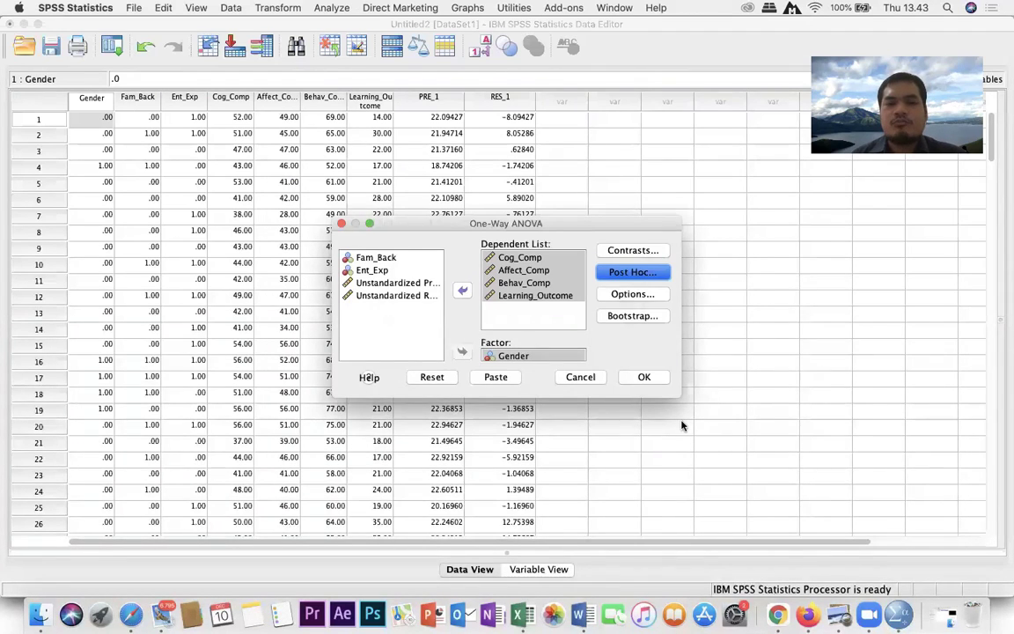
{"action": "left_click", "coordinate": [636, 275]}
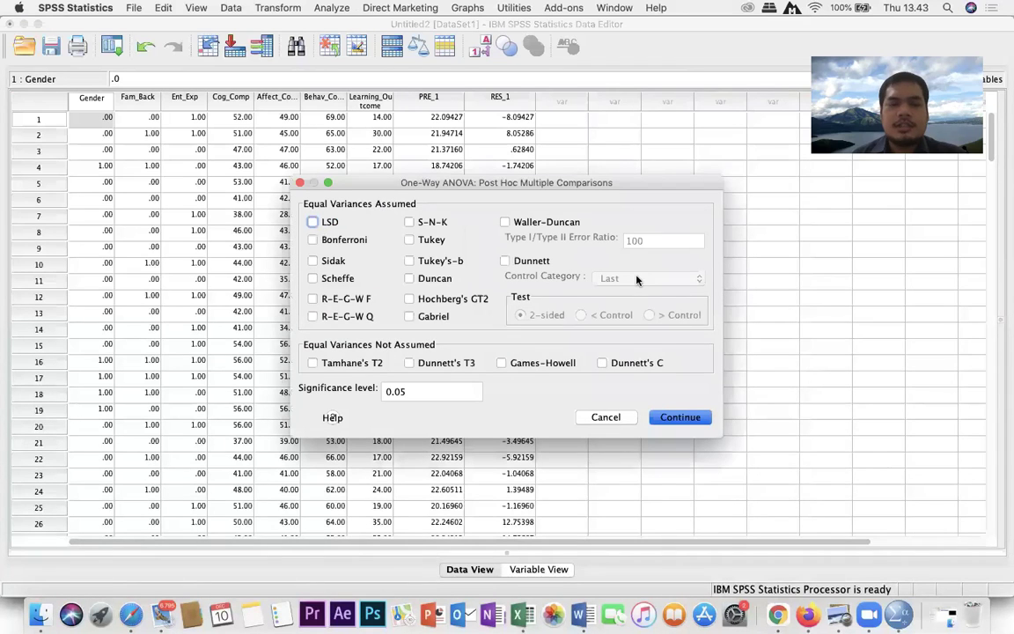
{"action": "left_click", "coordinate": [681, 417]}
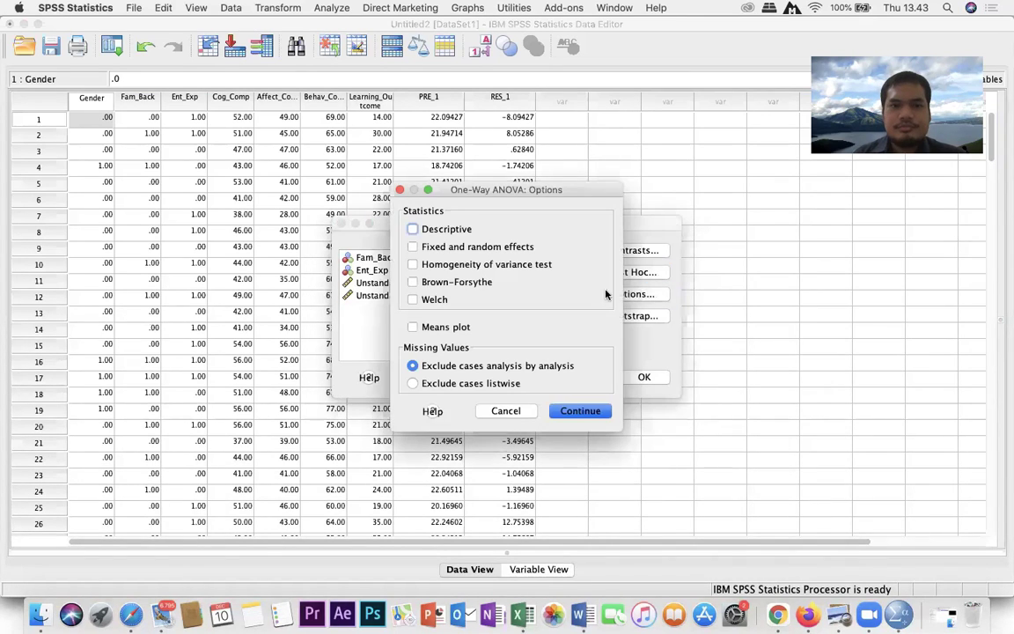
Enable Descriptive statistics and the Homogeneity of variance test, and run the One-Way ANOVA by Gender
{"action": "left_click", "coordinate": [417, 229]}
{"action": "left_click", "coordinate": [446, 264]}
{"action": "left_click", "coordinate": [580, 412]}
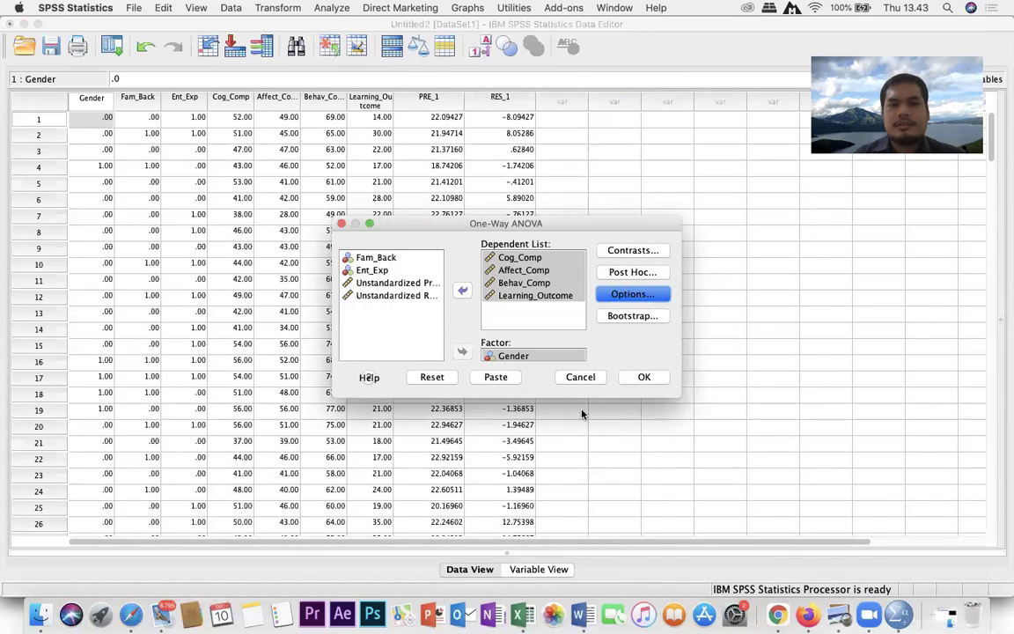
{"action": "left_click", "coordinate": [632, 296]}
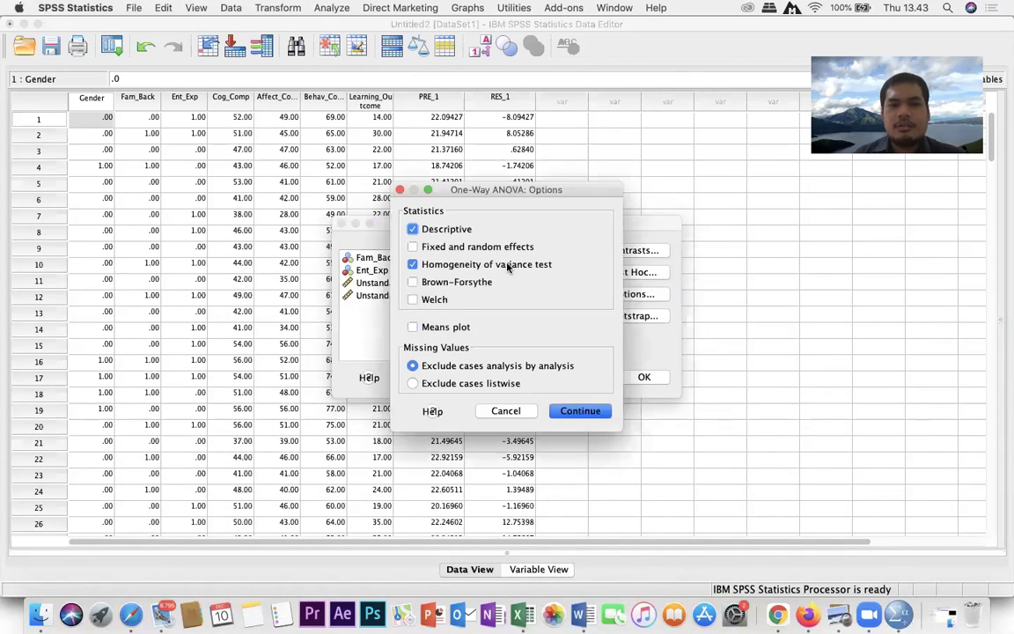
{"action": "left_click", "coordinate": [593, 412]}
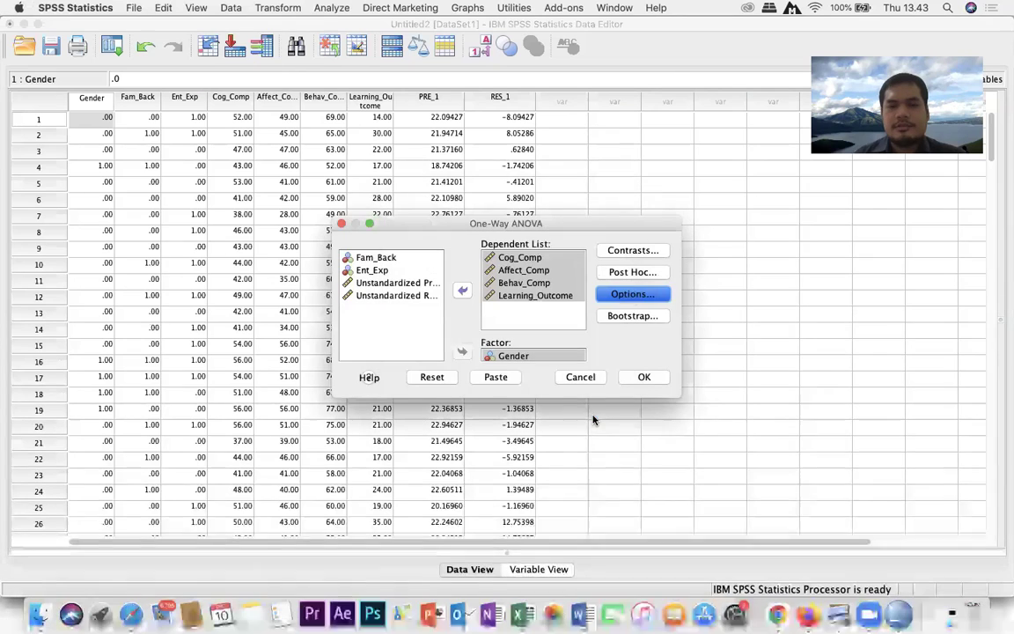
{"action": "left_click", "coordinate": [643, 379]}
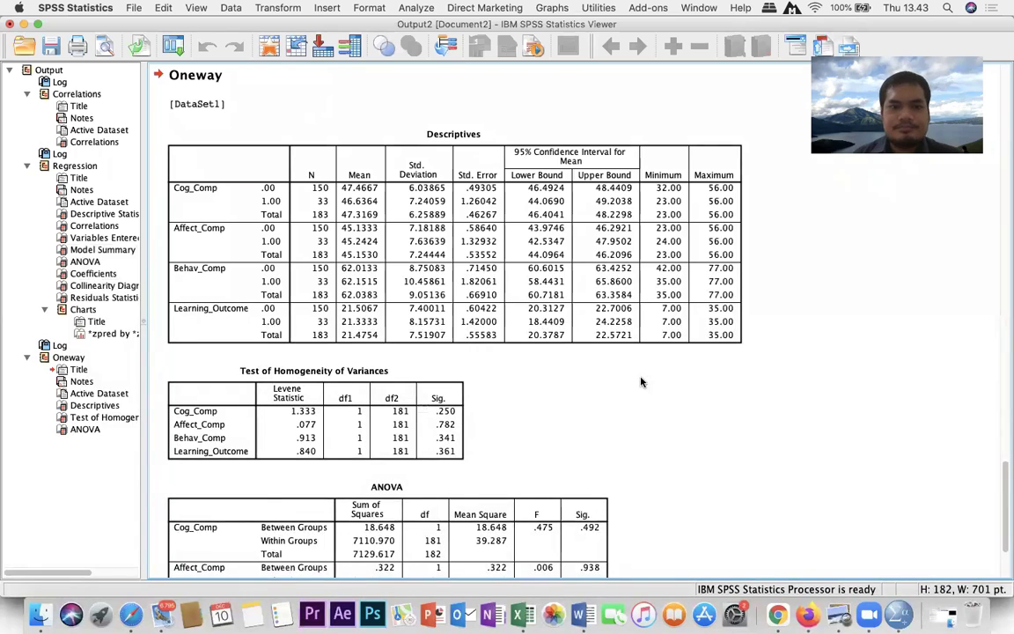
Review the Test of Homogeneity of Variances and ANOVA tables for the Gender factor
{"action": "scroll", "coordinate": [641, 381], "scroll_direction": "down", "scroll_amount": 3}
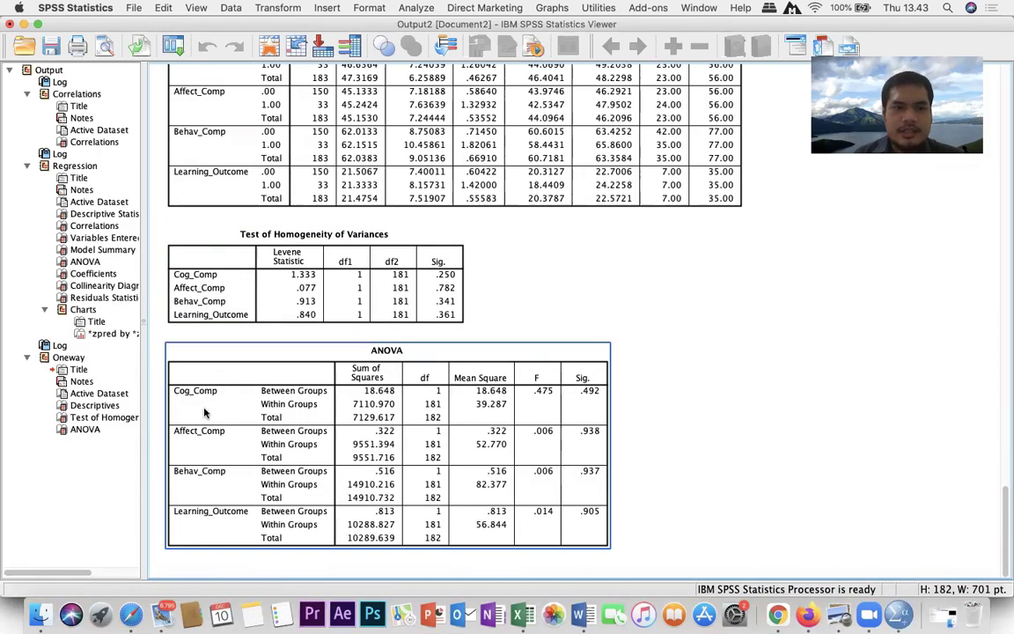
{"action": "left_click", "coordinate": [446, 431]}
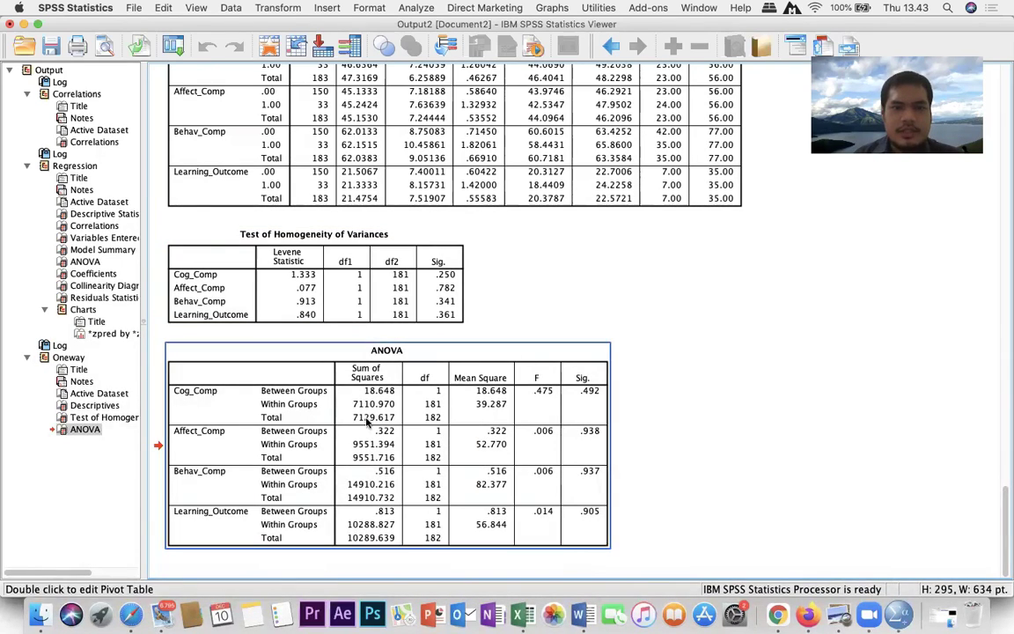
{"action": "left_click", "coordinate": [403, 302]}
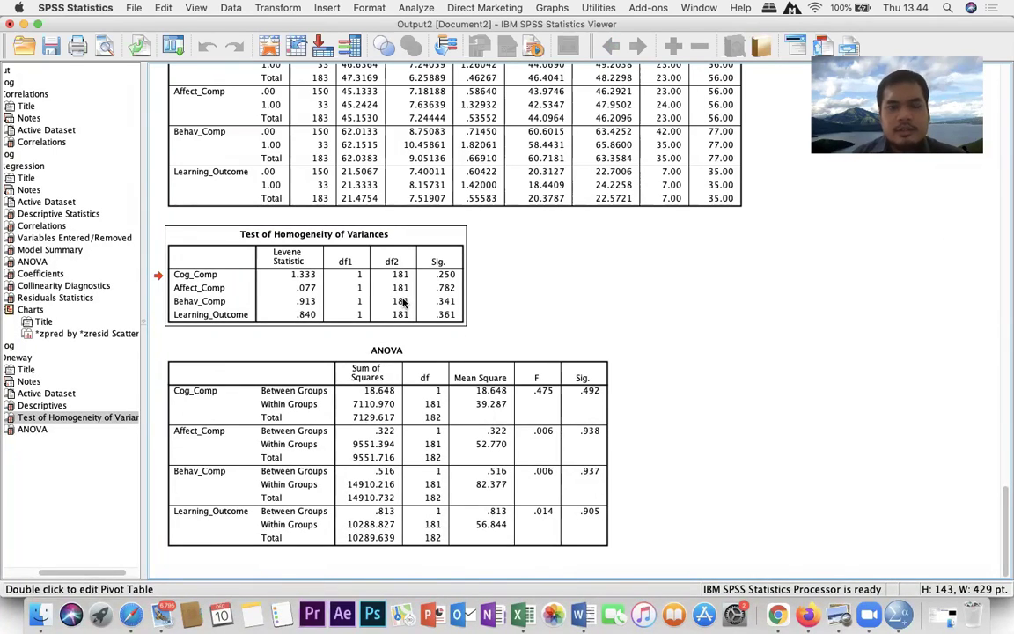
{"action": "left_click", "coordinate": [444, 285]}
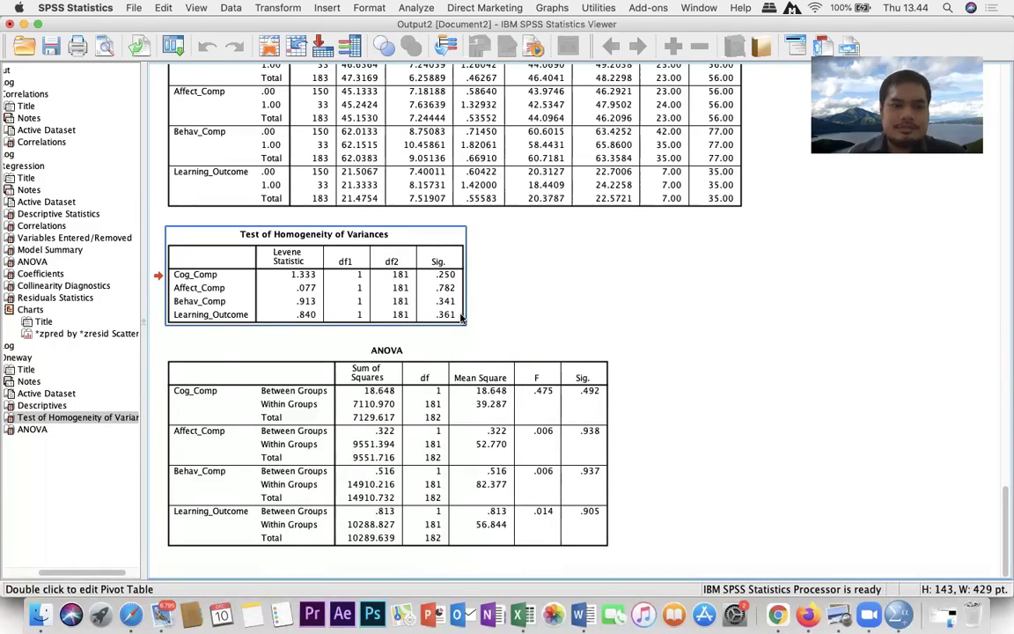
{"action": "left_click", "coordinate": [449, 407]}
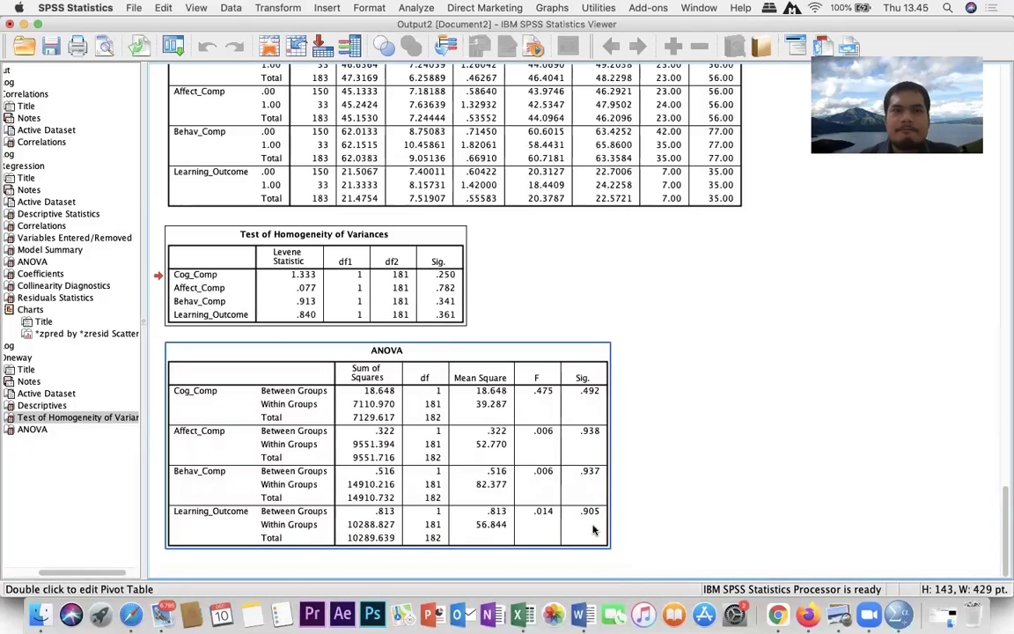
Run the One-Way ANOVA again with Fam_Back replacing Gender as the factor
{"action": "left_click", "coordinate": [423, 8]}
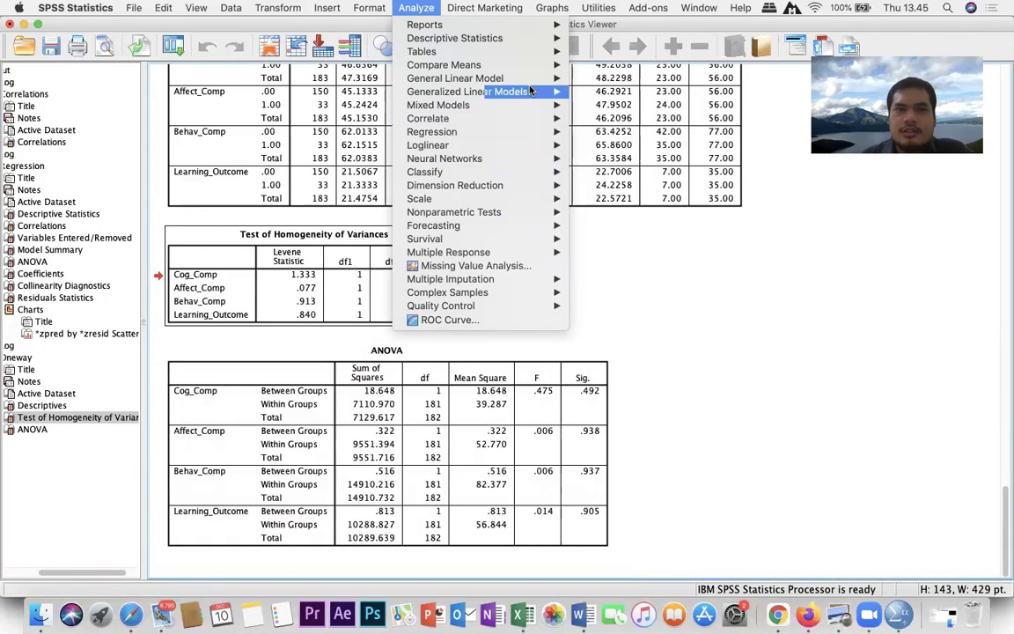
{"action": "mouse_move", "coordinate": [530, 67]}
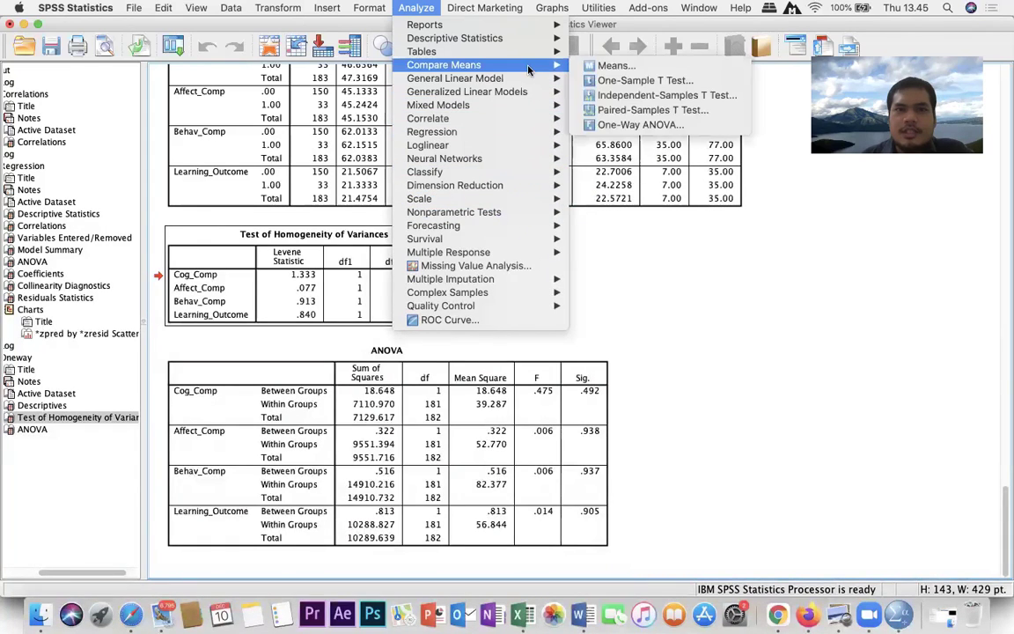
{"action": "left_click", "coordinate": [641, 125]}
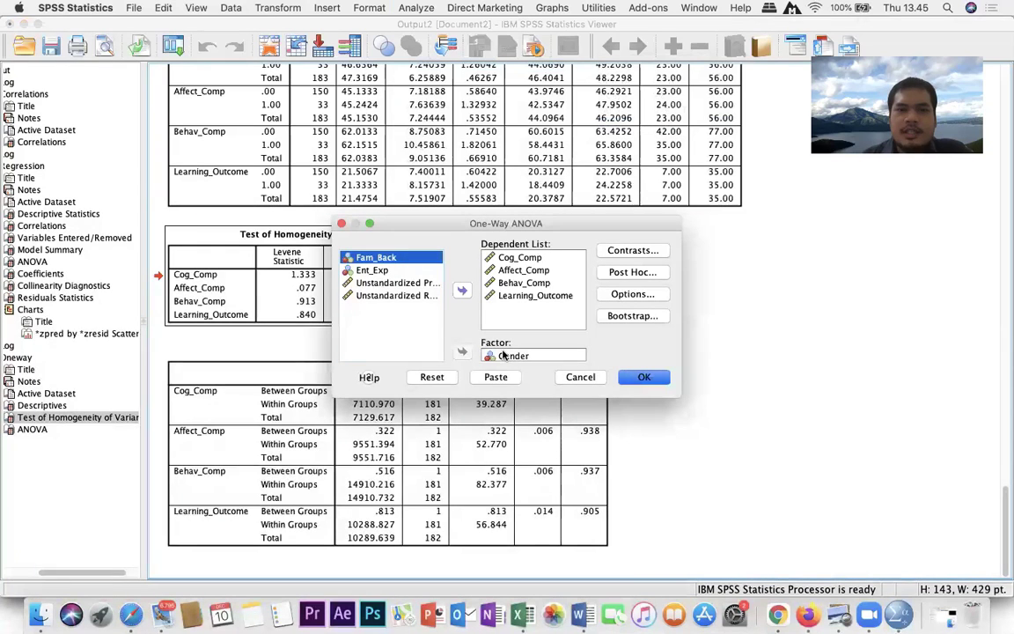
{"action": "left_click", "coordinate": [504, 354]}
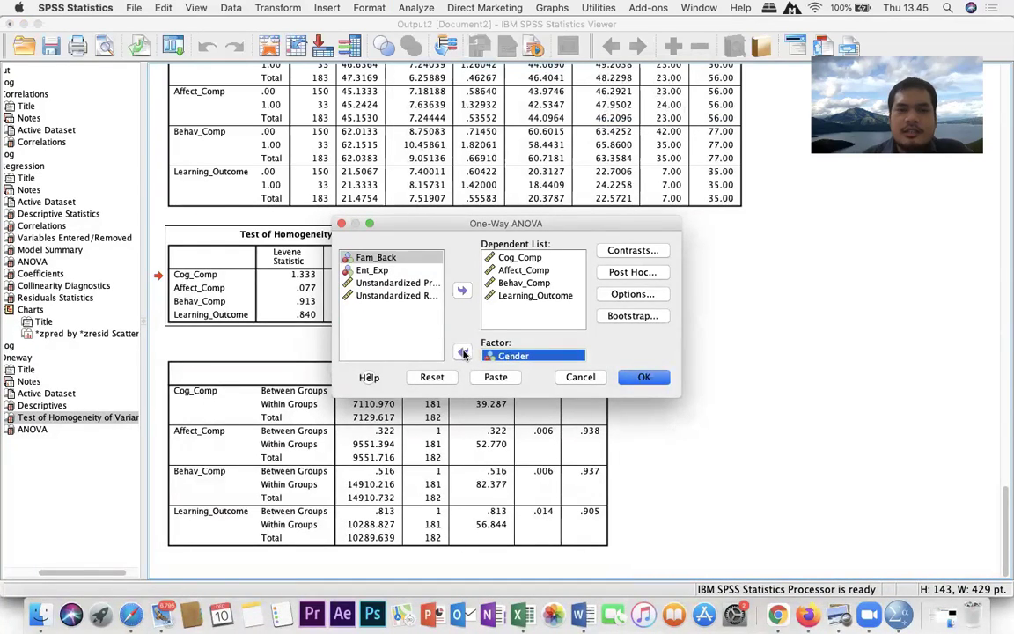
{"action": "left_click", "coordinate": [463, 353]}
{"action": "left_click", "coordinate": [387, 270]}
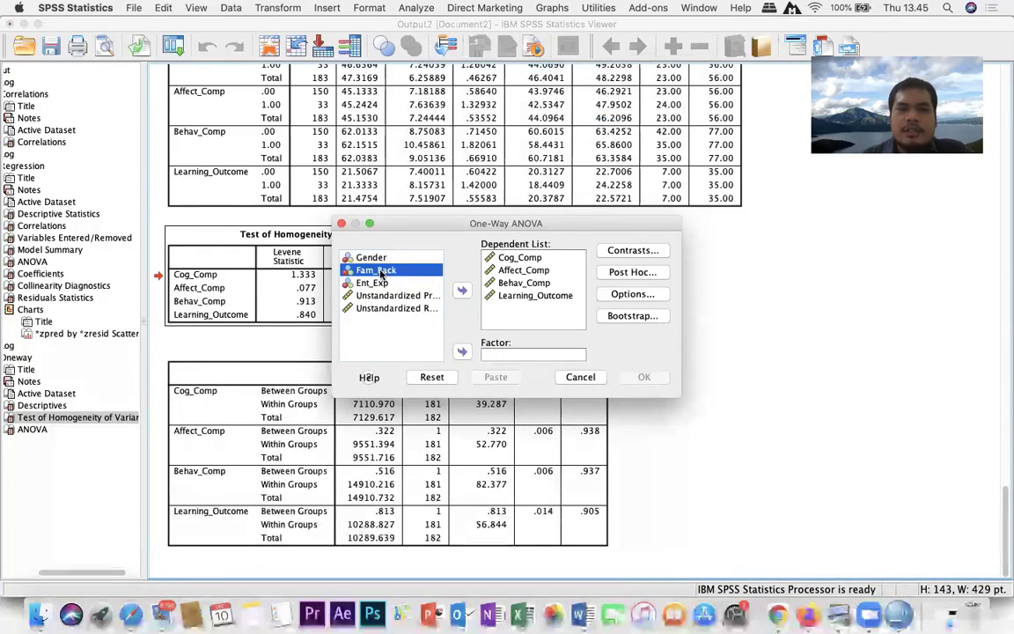
{"action": "left_click", "coordinate": [463, 353]}
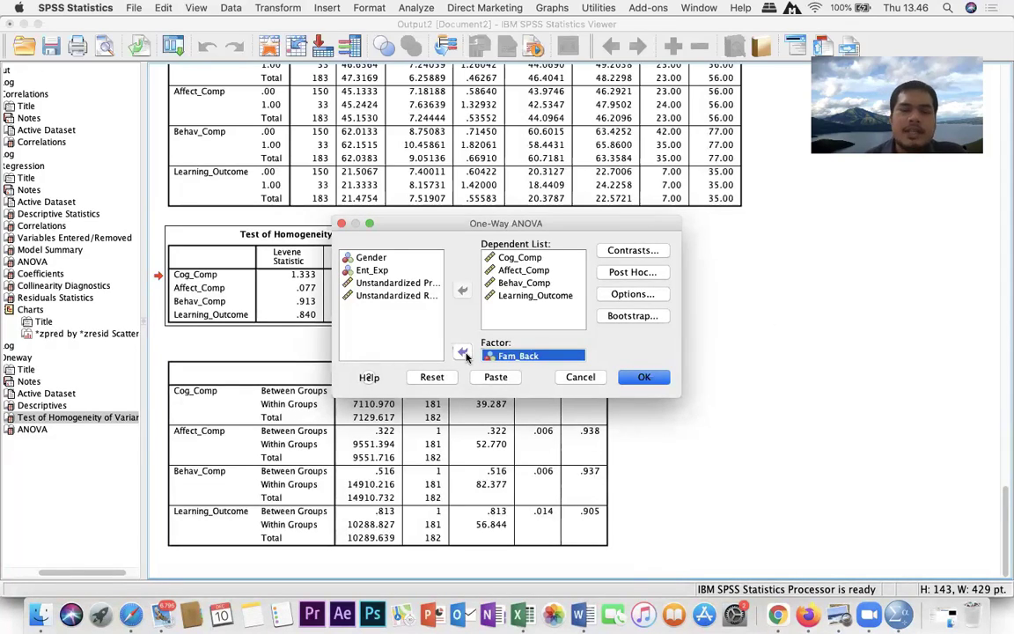
{"action": "left_click", "coordinate": [646, 377]}
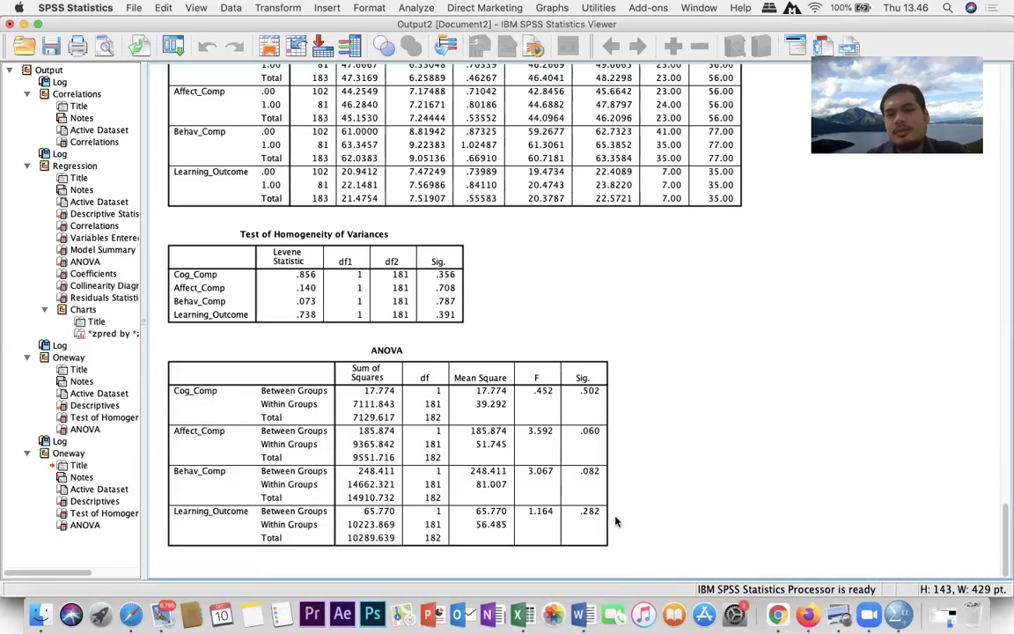
Examine the significance values in the ANOVA table by Fam_Back, along with its Descriptives and homogeneity tables
{"action": "left_click", "coordinate": [574, 428]}
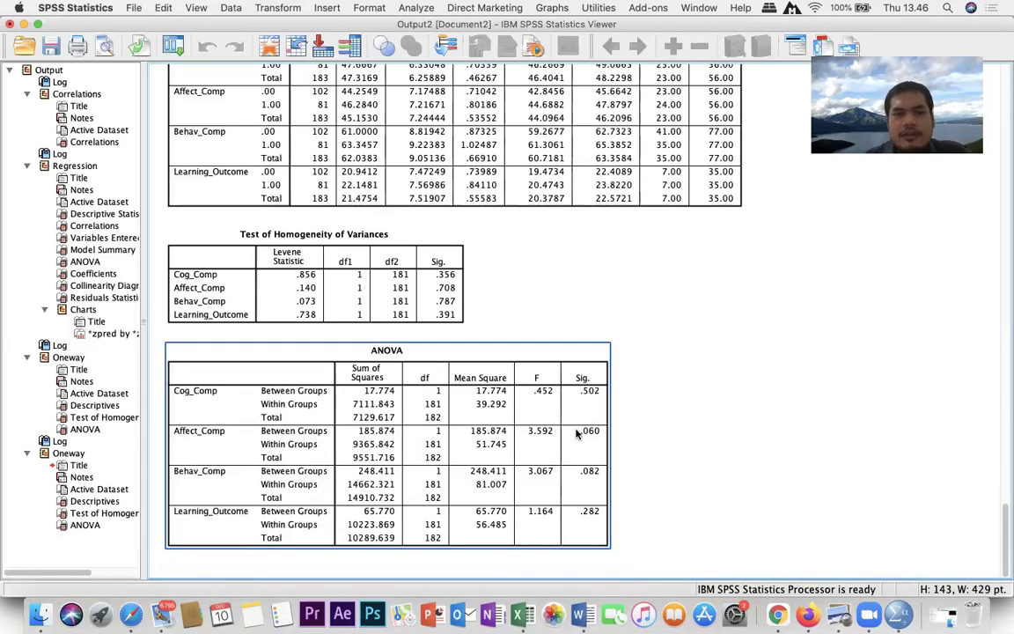
{"action": "left_click", "coordinate": [261, 454]}
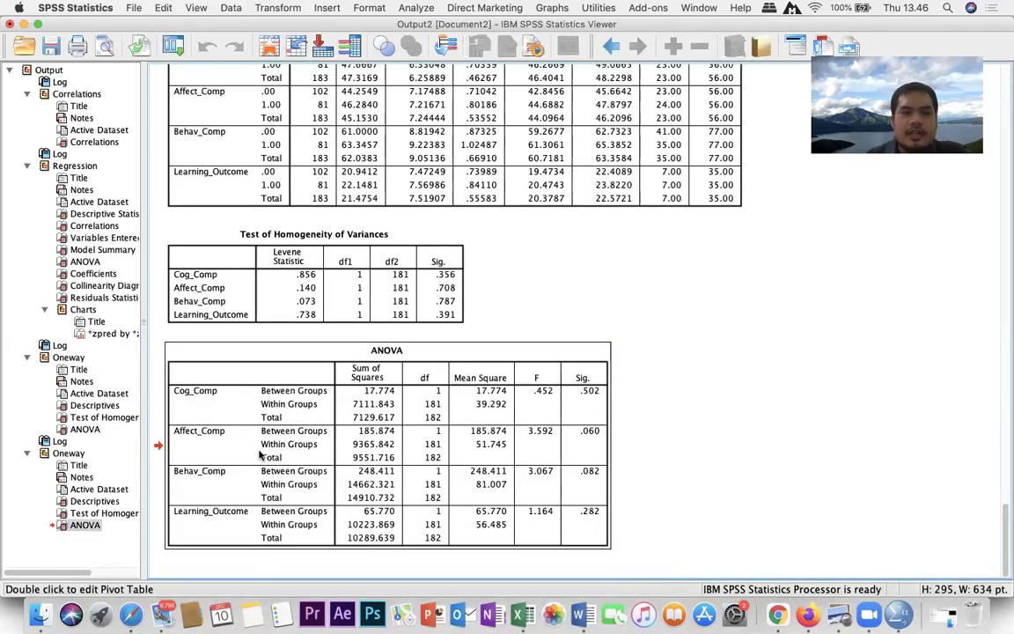
{"action": "left_click", "coordinate": [206, 443]}
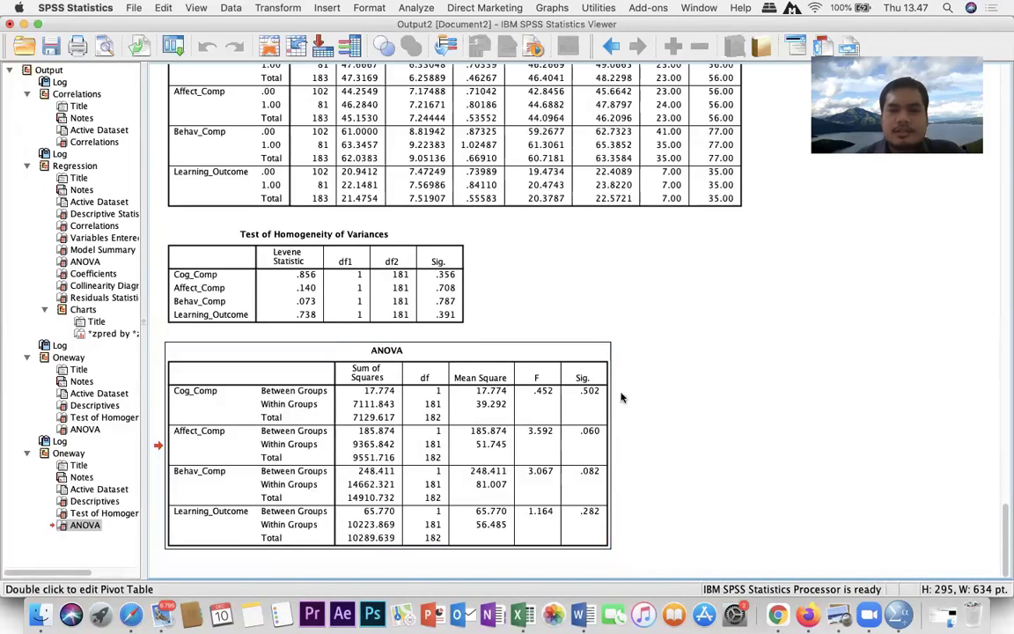
{"action": "left_click", "coordinate": [610, 418]}
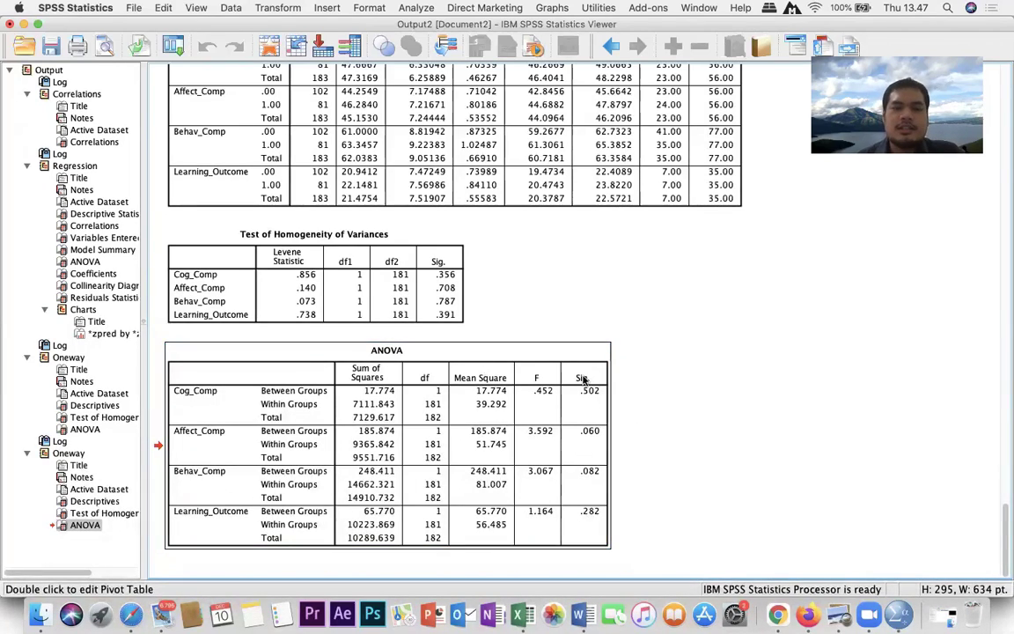
{"action": "left_click", "coordinate": [227, 356]}
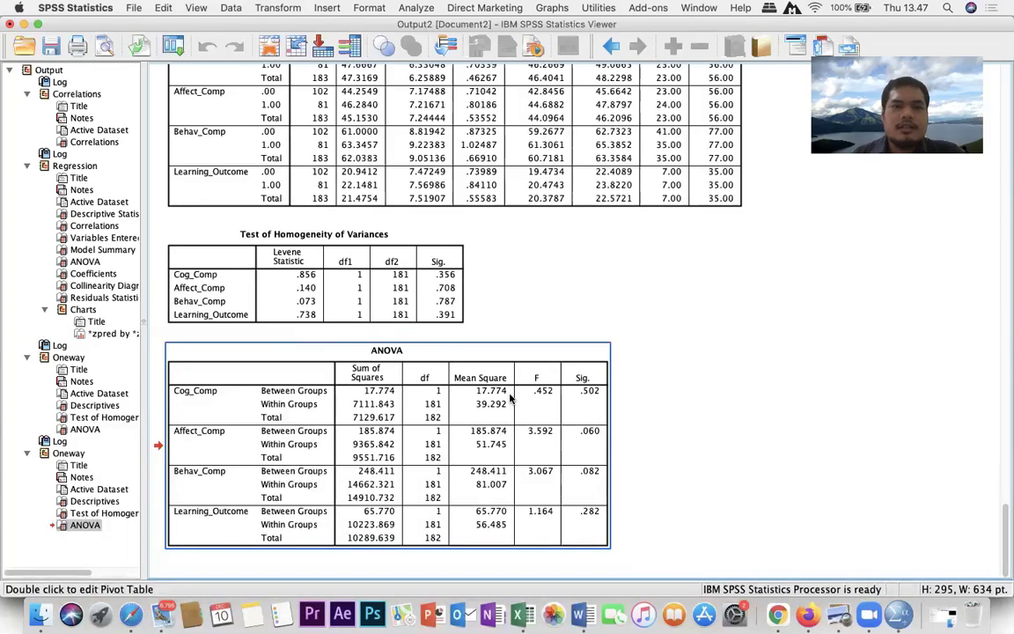
{"action": "left_click", "coordinate": [463, 332]}
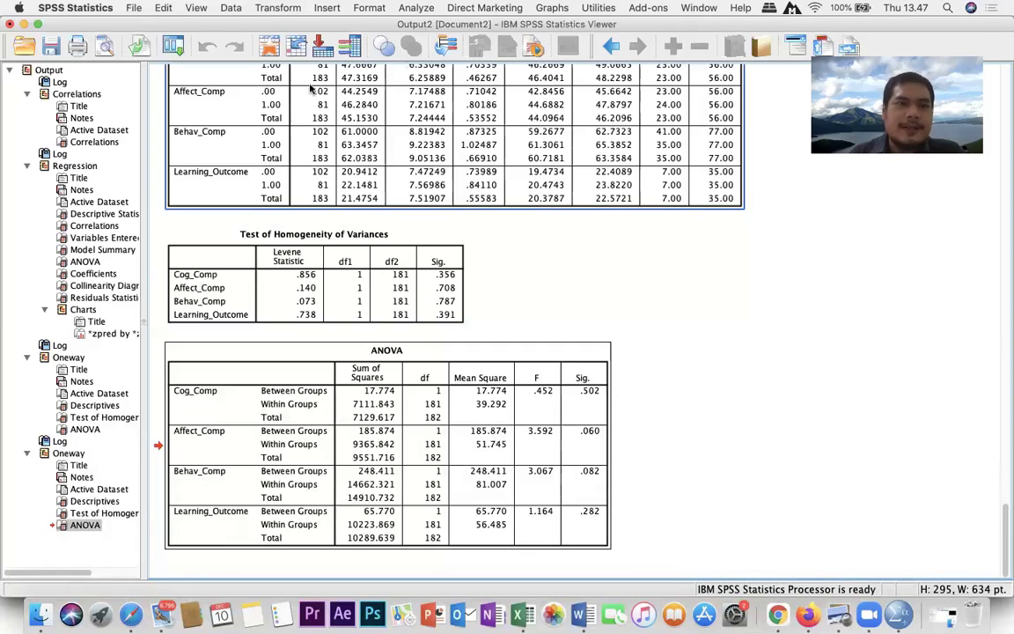
{"action": "left_click", "coordinate": [333, 185]}
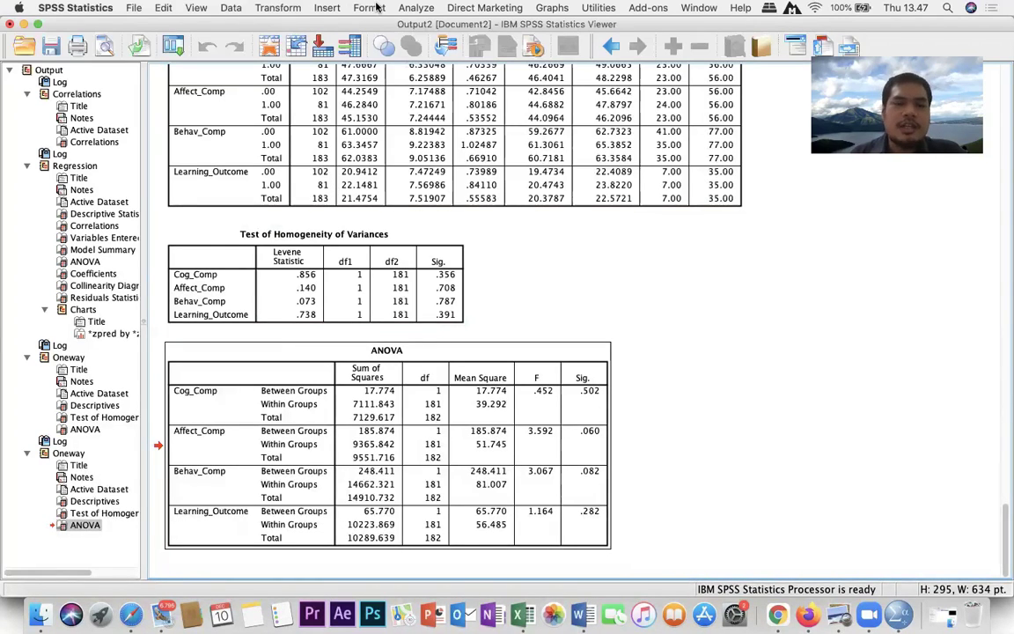
Run the One-Way ANOVA again with Ent_Exp replacing Fam_Back as the factor
{"action": "left_click", "coordinate": [415, 8]}
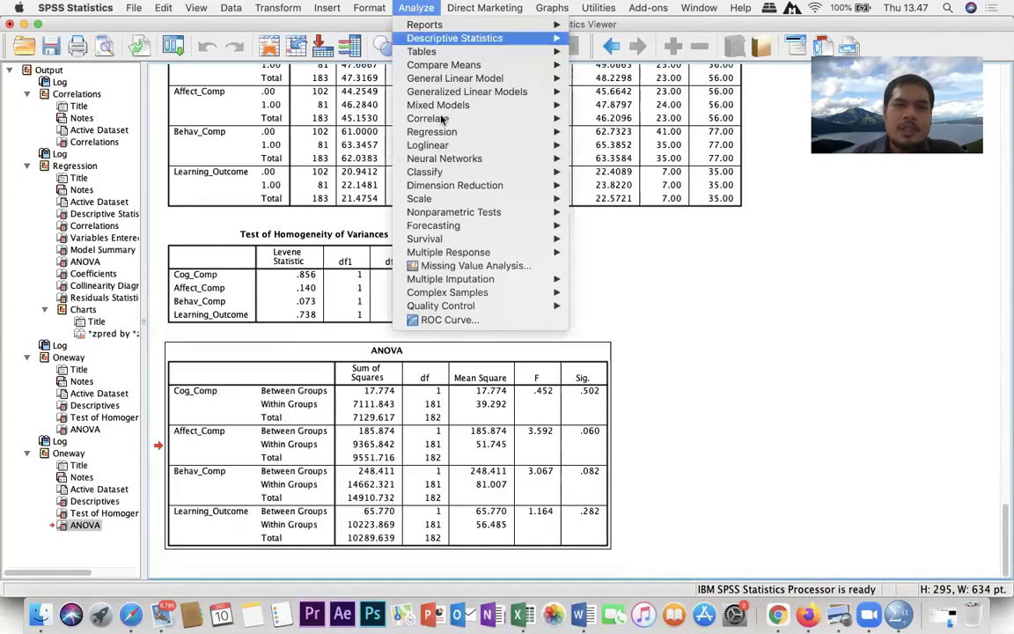
{"action": "mouse_move", "coordinate": [450, 137]}
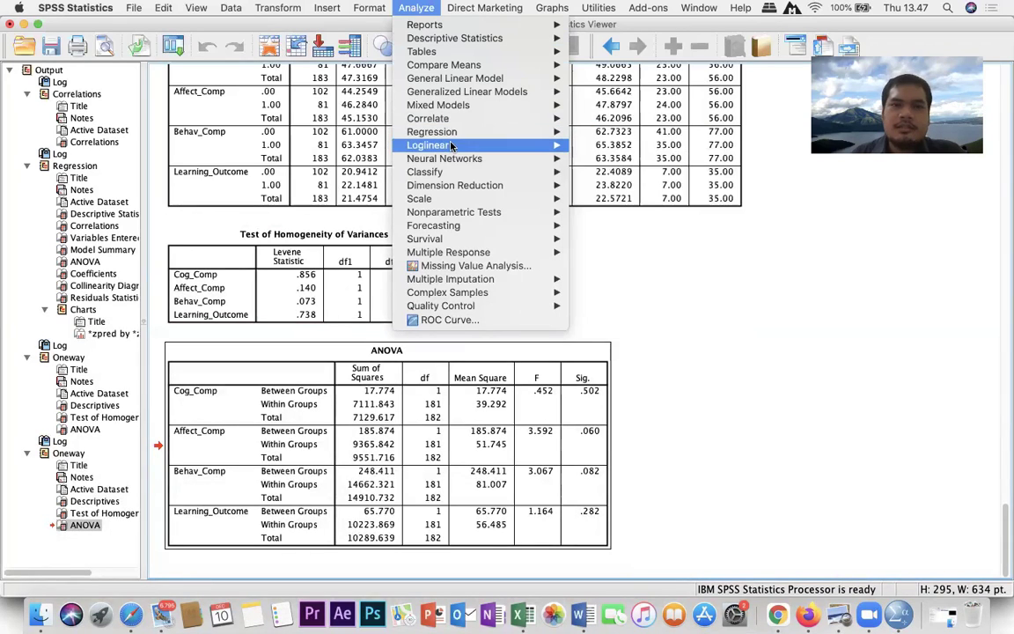
{"action": "mouse_move", "coordinate": [477, 68]}
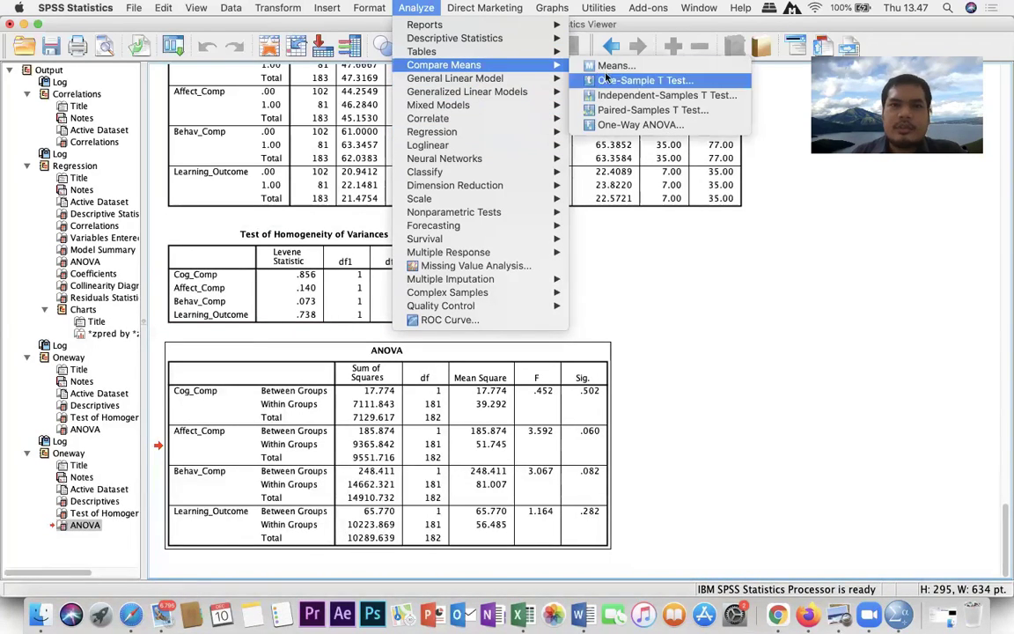
{"action": "left_click", "coordinate": [632, 124]}
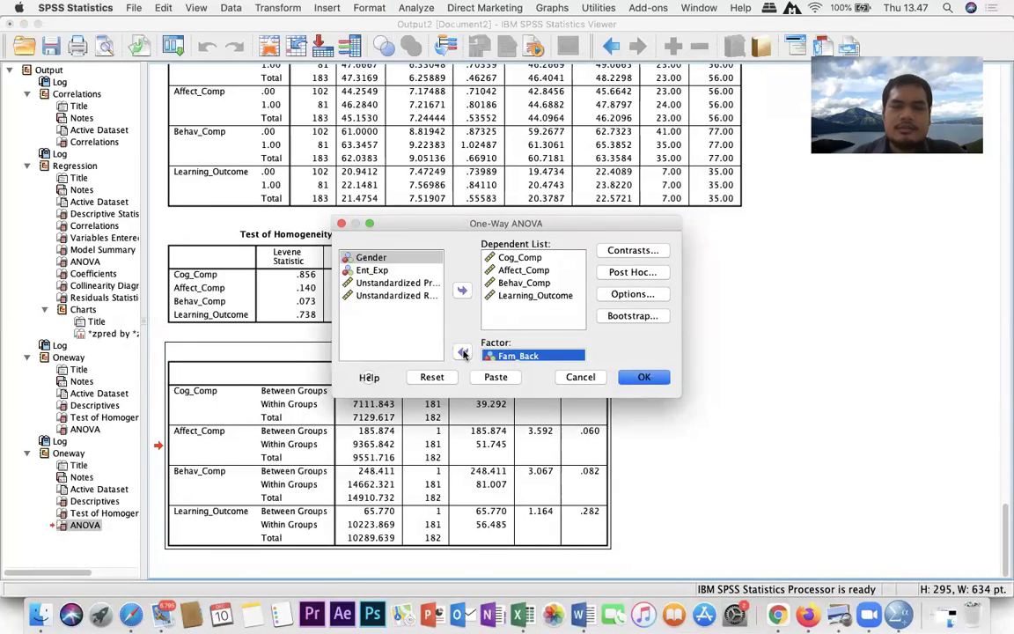
{"action": "left_click", "coordinate": [463, 351]}
{"action": "left_click", "coordinate": [388, 283]}
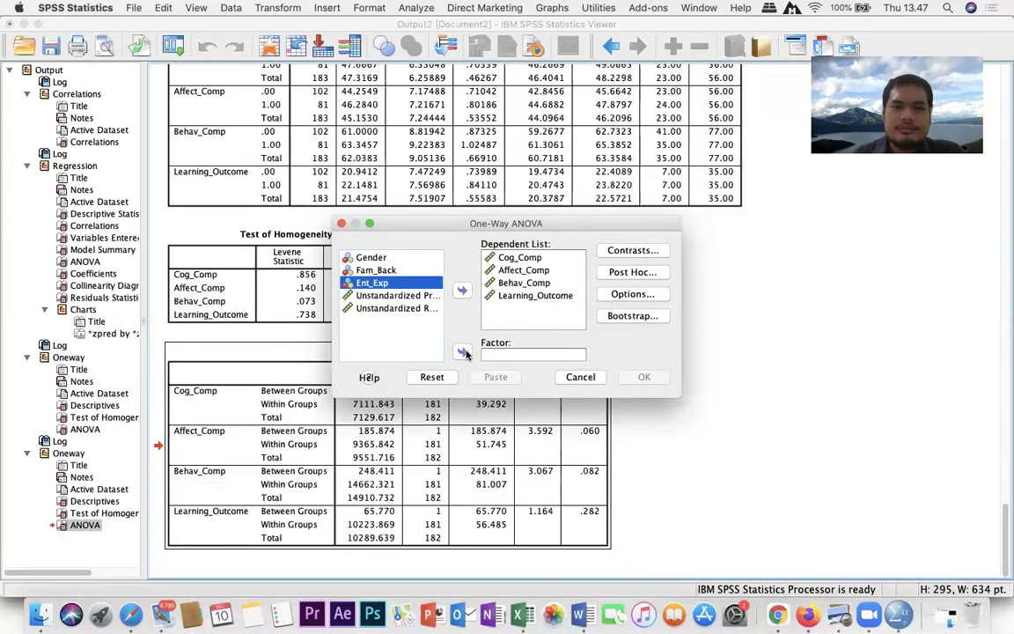
{"action": "left_click", "coordinate": [462, 351]}
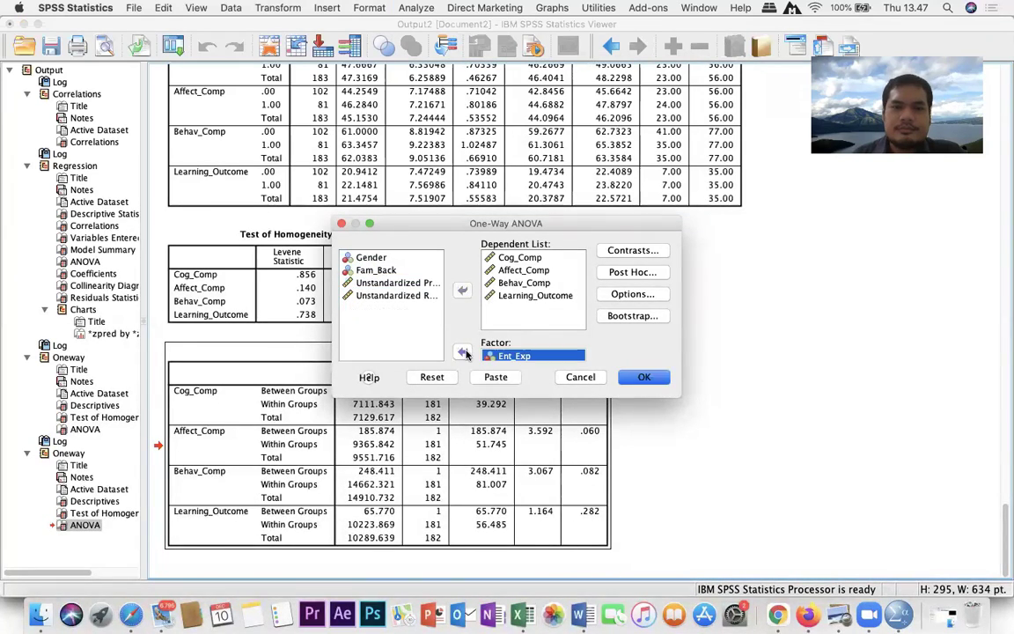
{"action": "left_click", "coordinate": [643, 378]}
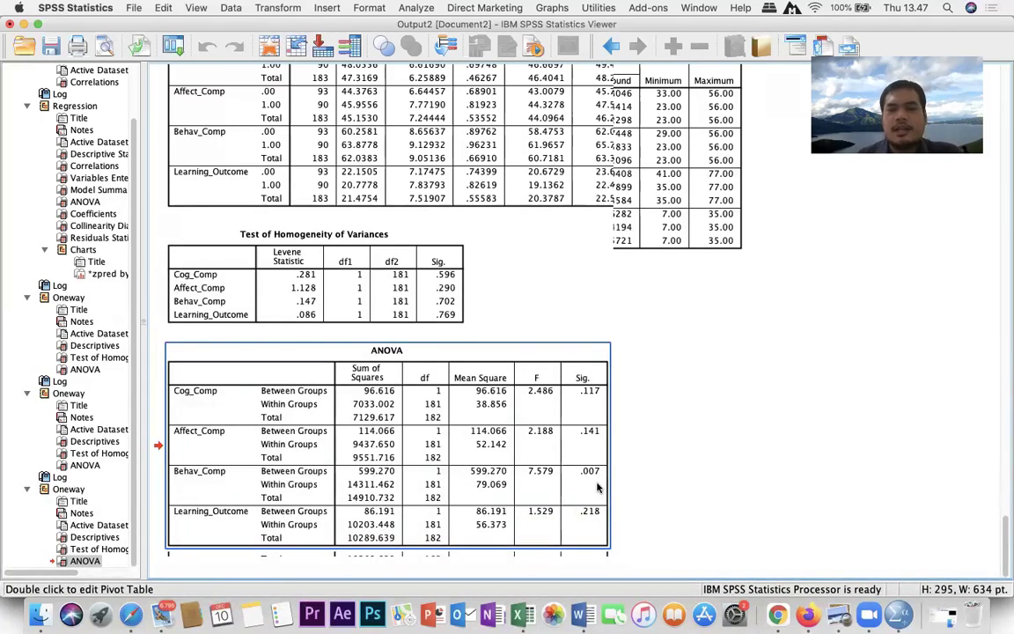
Examine the Behav_Comp row in the ANOVA table by Ent_Exp, and go back to the ANOVA and Descriptives tables by Gender
{"action": "double_click", "coordinate": [199, 476]}
{"action": "left_click", "coordinate": [198, 476]}
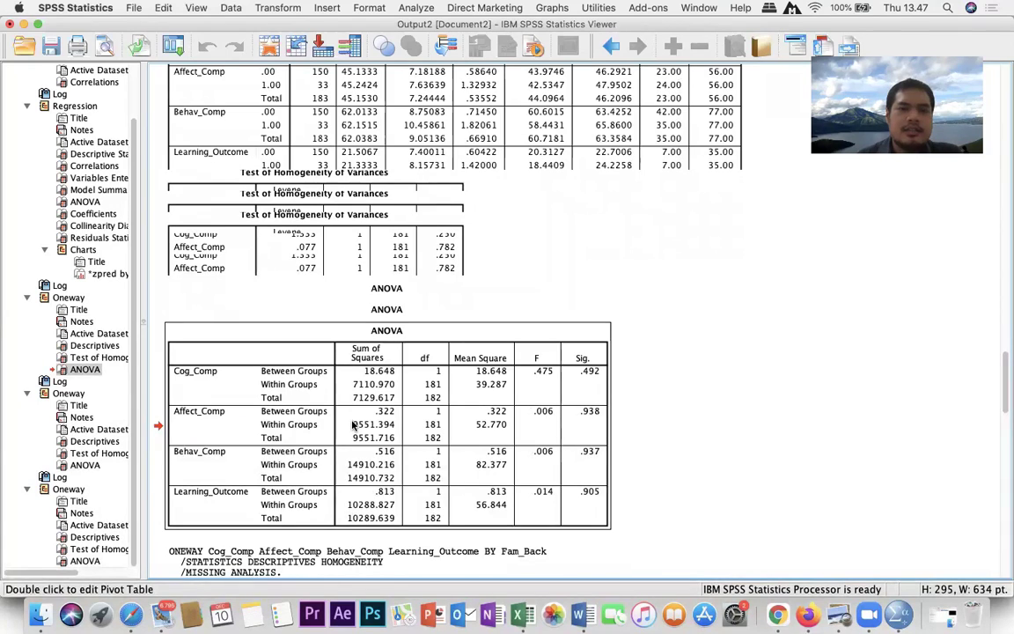
{"action": "left_click", "coordinate": [366, 519]}
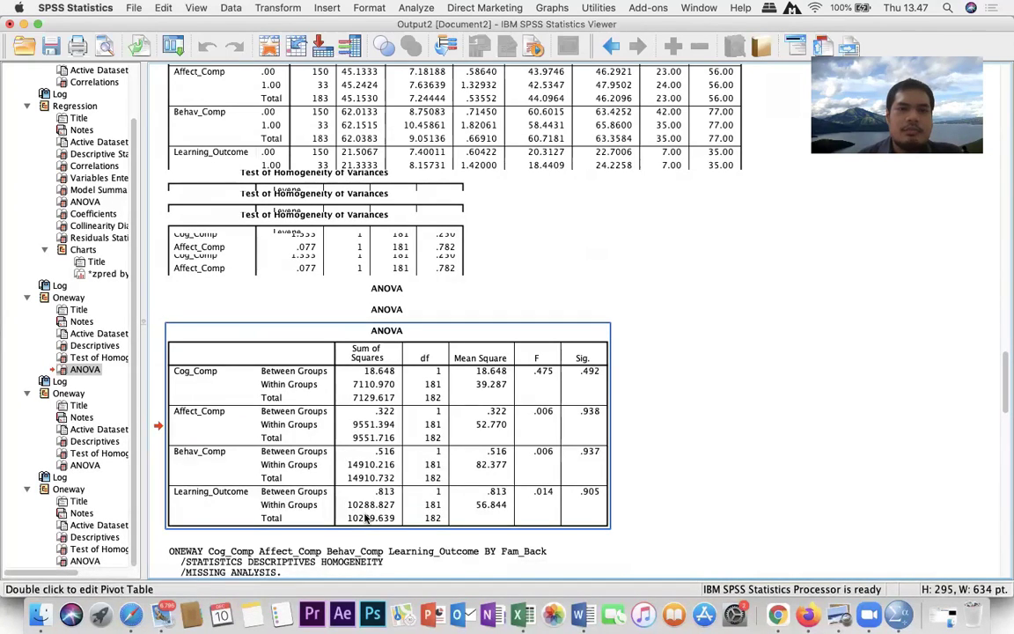
{"action": "scroll", "coordinate": [367, 519], "scroll_direction": "up", "scroll_amount": 10}
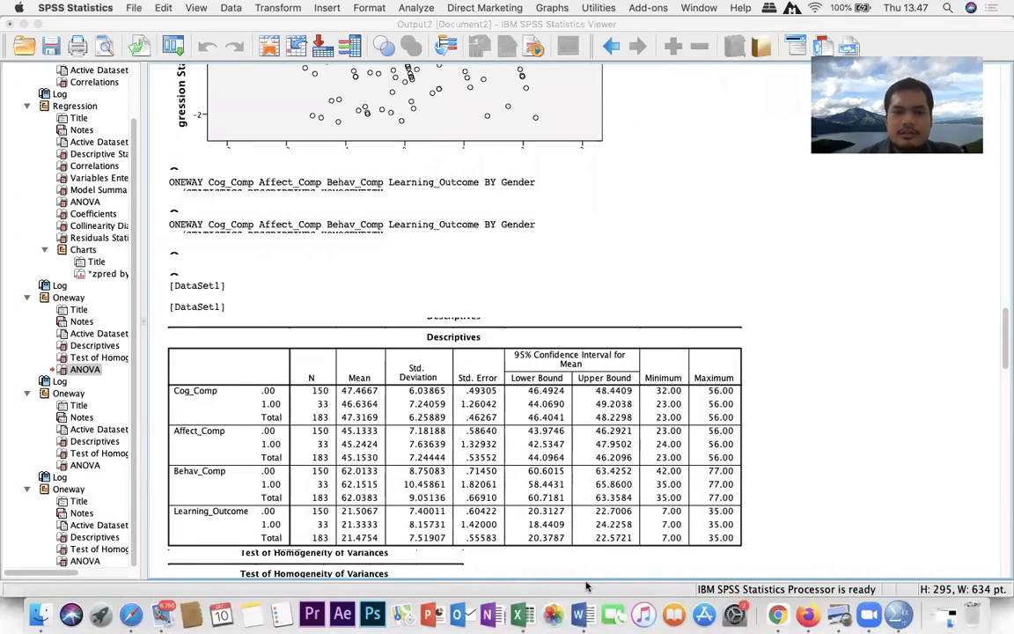
Switch to Word and bring up the regression ANOVA and Coefficients tables in Document4
{"action": "left_click", "coordinate": [580, 614]}
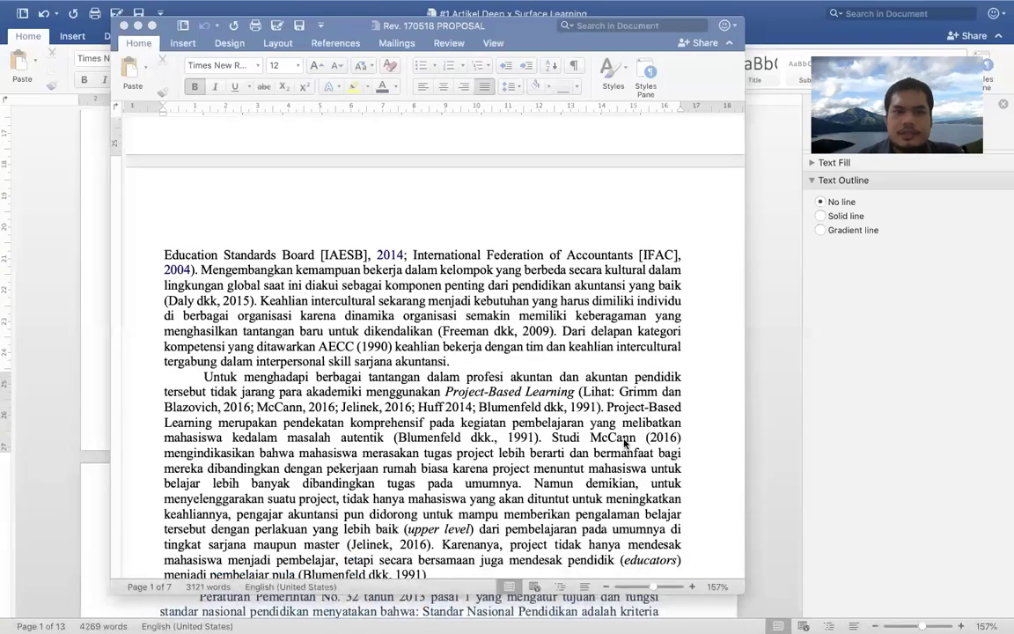
{"action": "key", "text": "super+grave"}
{"action": "scroll", "coordinate": [625, 441], "scroll_direction": "up", "scroll_amount": 5}
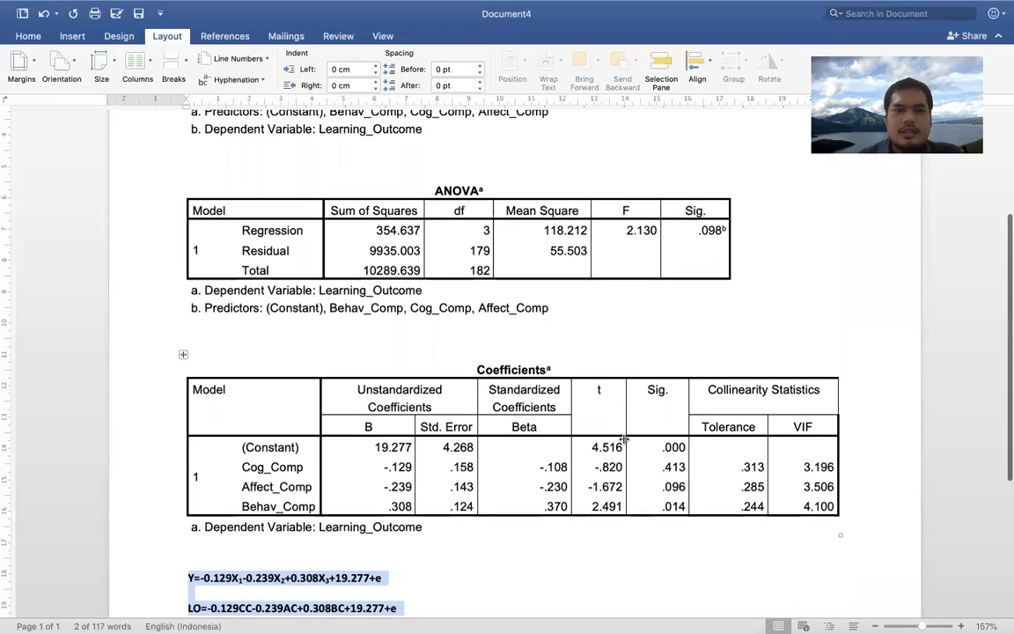
Examine the regression tables and highlight the Cog_Comp and Affect_Comp rows of the Coefficients table through the Tolerance column
{"action": "scroll", "coordinate": [624, 440], "scroll_direction": "down", "scroll_amount": 2}
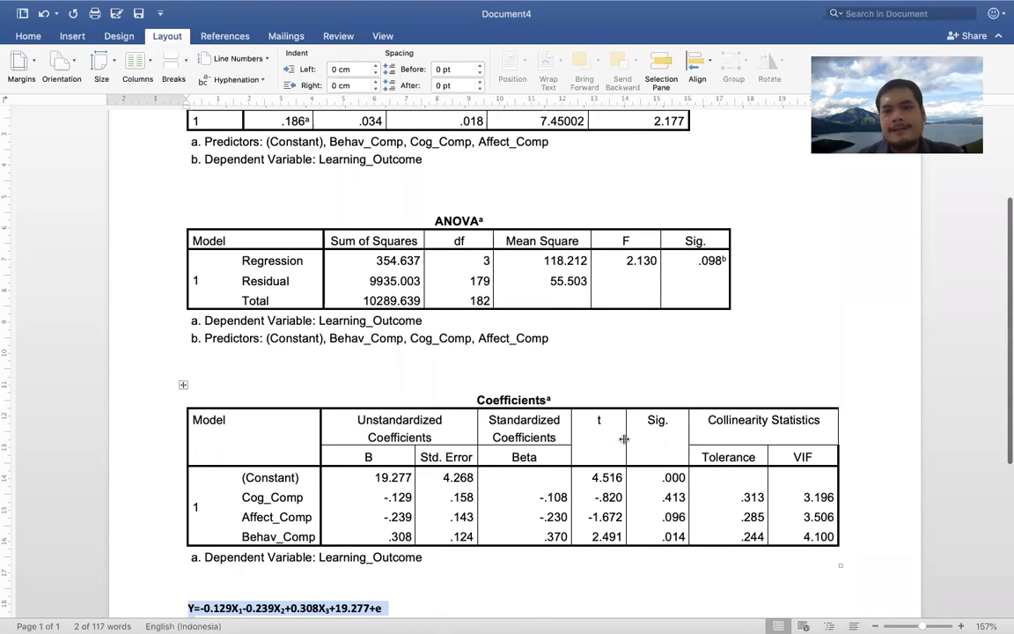
{"action": "scroll", "coordinate": [624, 439], "scroll_direction": "down", "scroll_amount": 2}
{"action": "scroll", "coordinate": [624, 439], "scroll_direction": "down", "scroll_amount": 1}
{"action": "scroll", "coordinate": [624, 438], "scroll_direction": "up", "scroll_amount": 2}
{"action": "scroll", "coordinate": [624, 438], "scroll_direction": "up", "scroll_amount": 2}
{"action": "scroll", "coordinate": [624, 438], "scroll_direction": "down", "scroll_amount": 2}
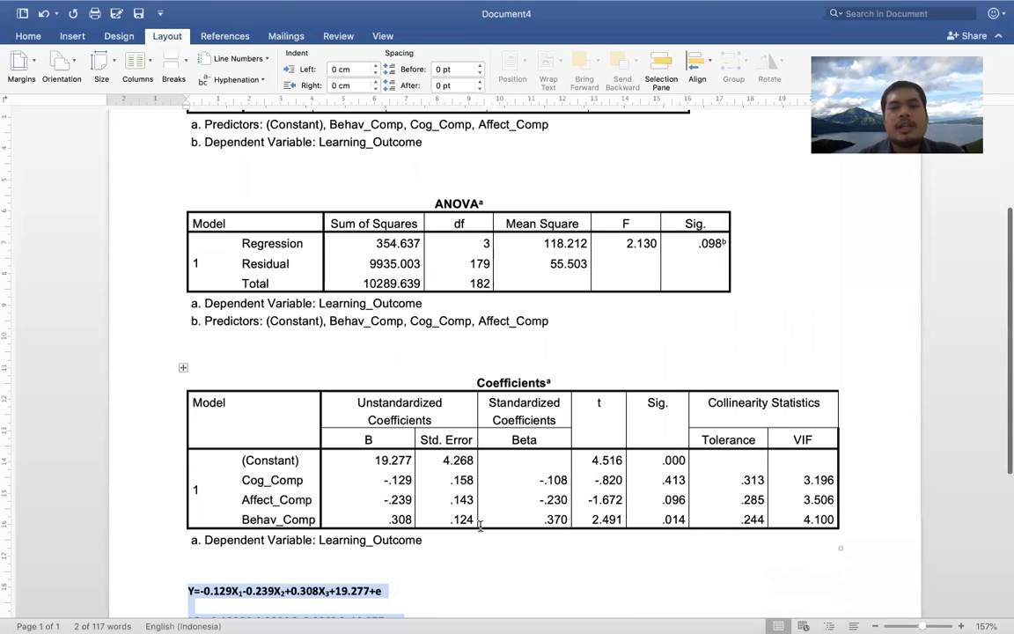
{"action": "left_click", "coordinate": [278, 479]}
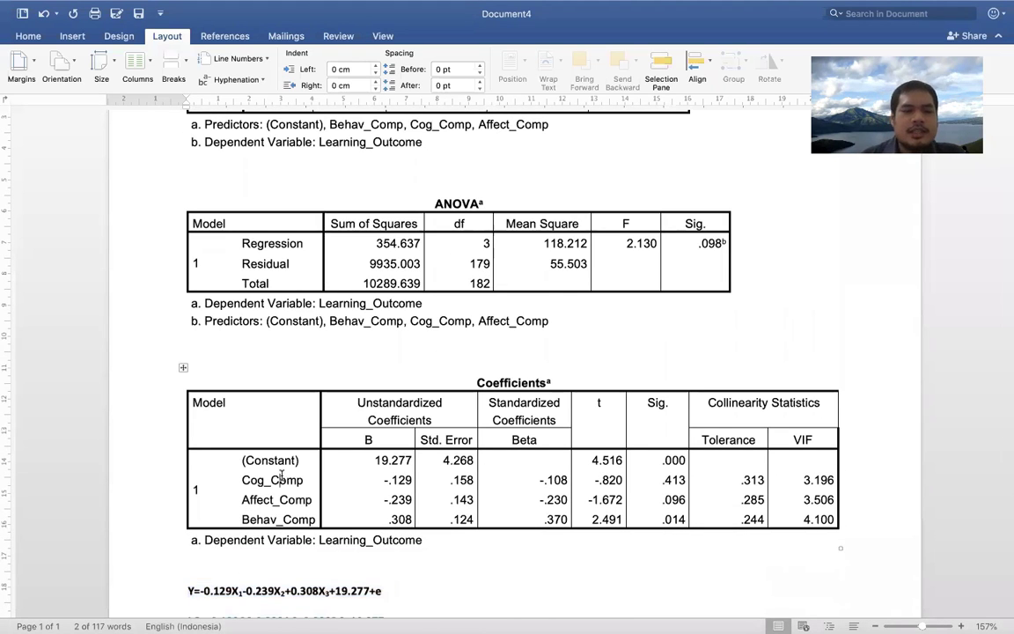
{"action": "left_click_drag", "start_coordinate": [240, 480], "coordinate": [700, 499]}
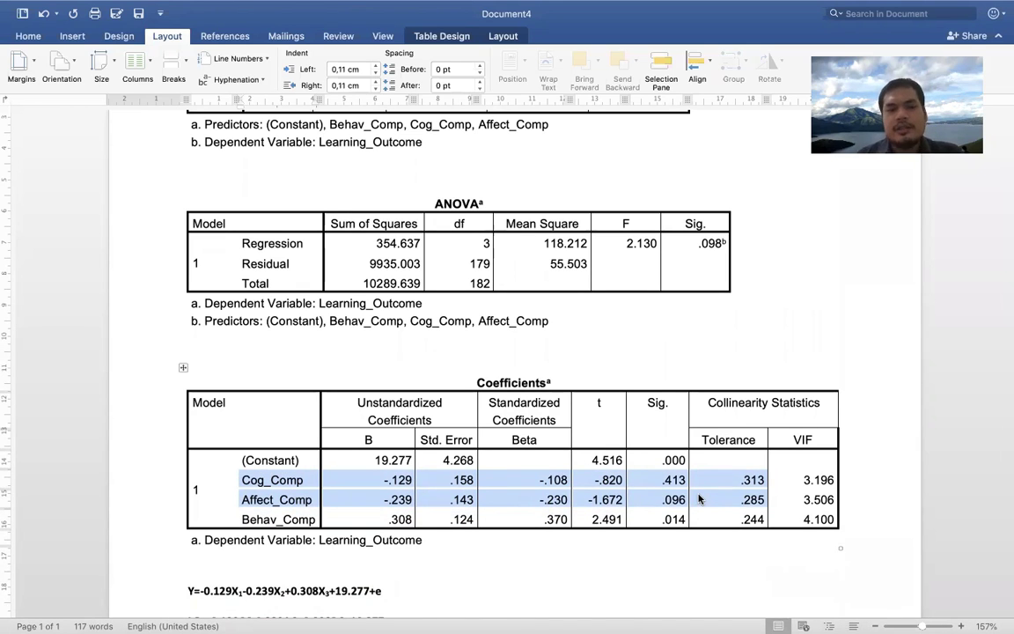
{"action": "scroll", "coordinate": [699, 499], "scroll_direction": "down", "scroll_amount": 2}
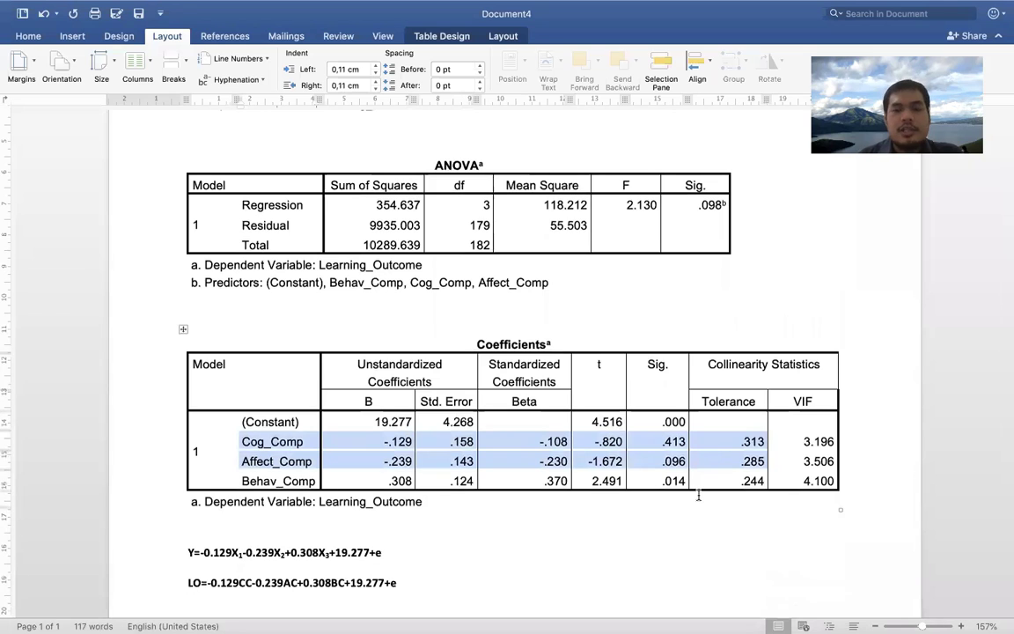
Reselect the Cog_Comp and Affect_Comp rows only through the Sig. column and review them with the regression equations below the table
{"action": "left_click", "coordinate": [685, 460]}
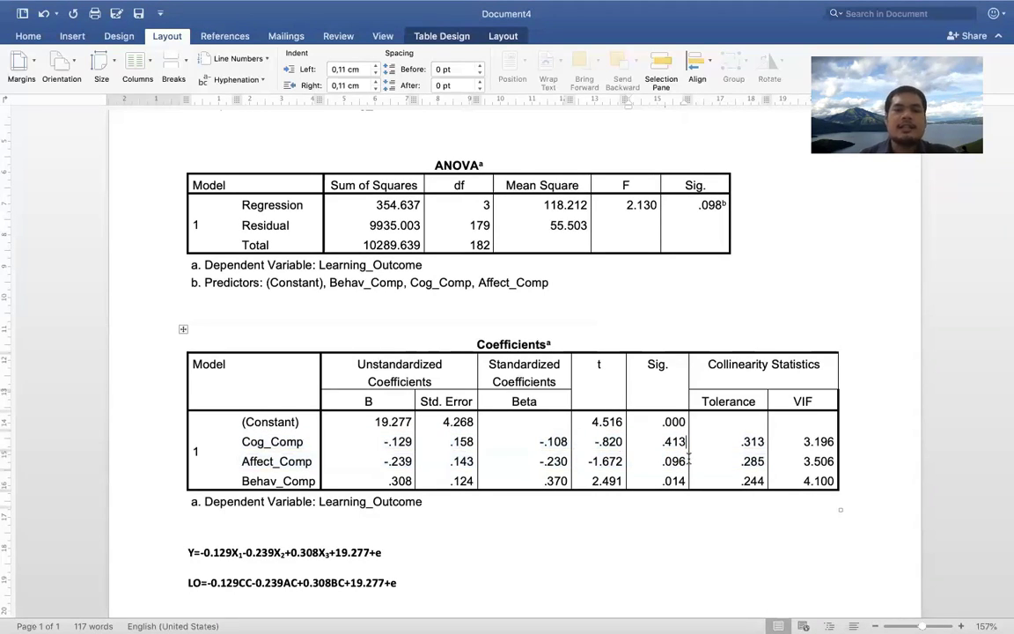
{"action": "left_click_drag", "start_coordinate": [685, 460], "coordinate": [457, 426]}
{"action": "left_click", "coordinate": [457, 426]}
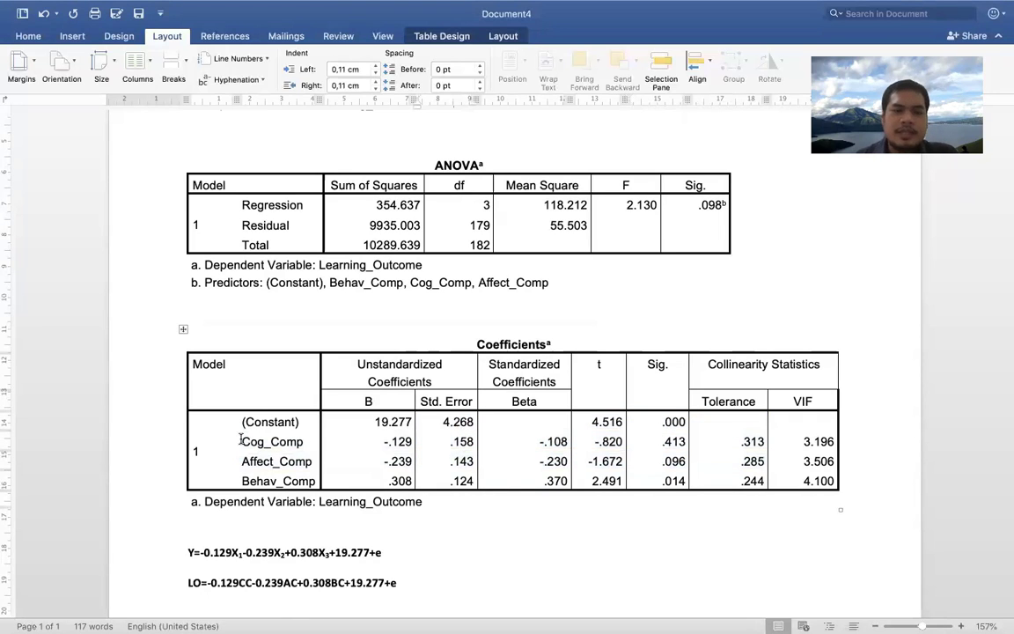
{"action": "left_click_drag", "start_coordinate": [240, 441], "coordinate": [648, 465]}
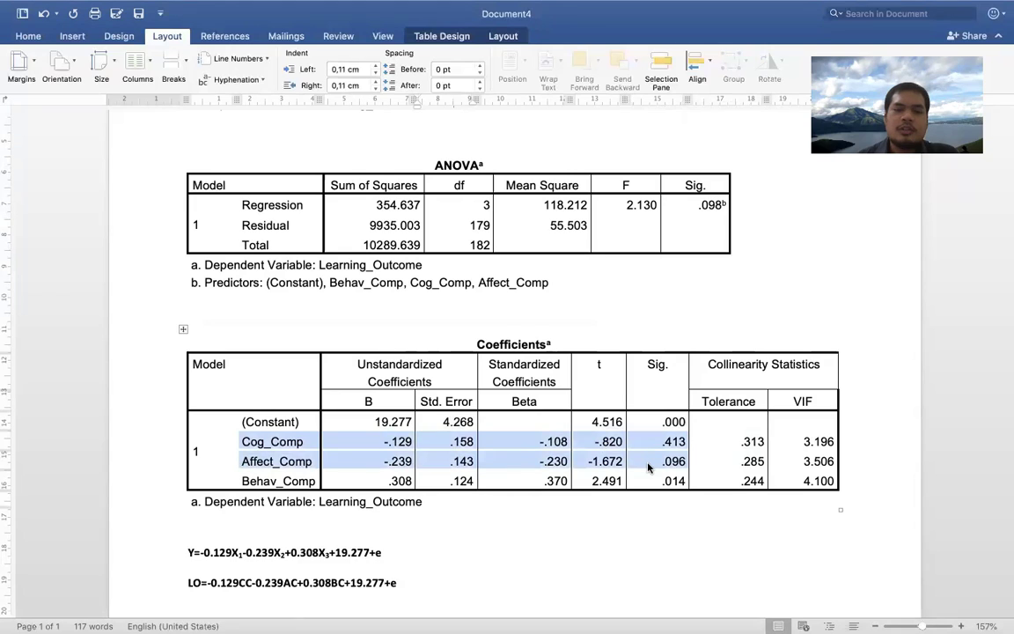
{"action": "scroll", "coordinate": [648, 464], "scroll_direction": "down", "scroll_amount": 2}
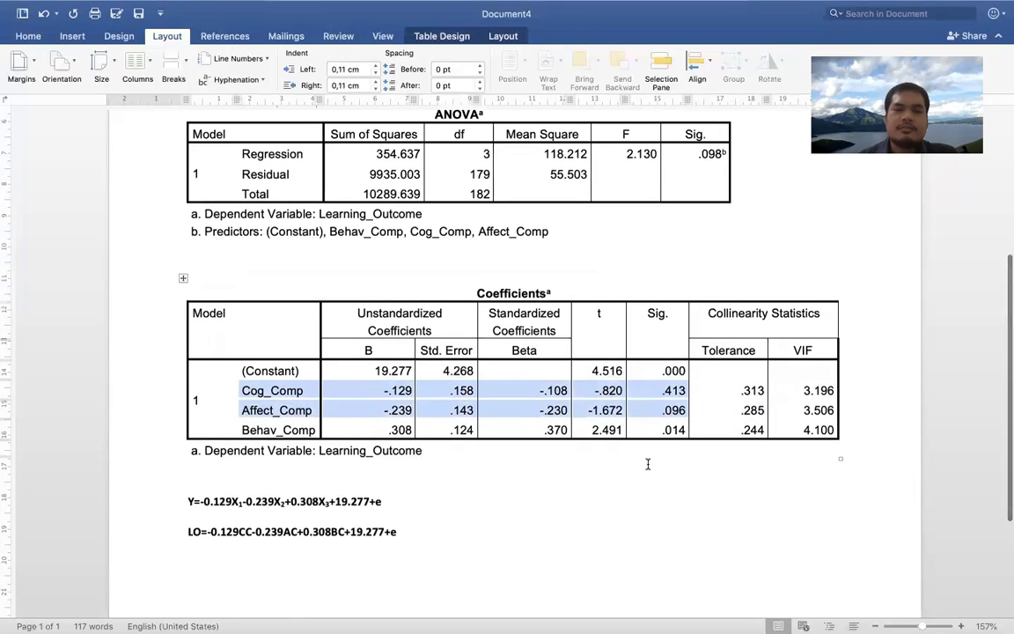
{"action": "scroll", "coordinate": [648, 465], "scroll_direction": "down", "scroll_amount": 1}
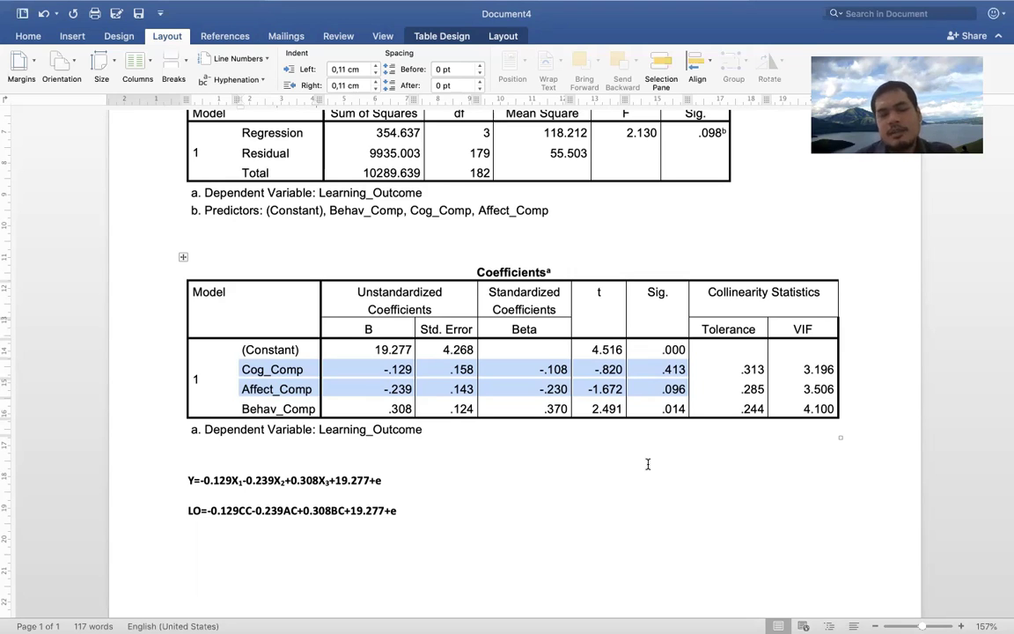
{"action": "scroll", "coordinate": [648, 464], "scroll_direction": "down", "scroll_amount": 1}
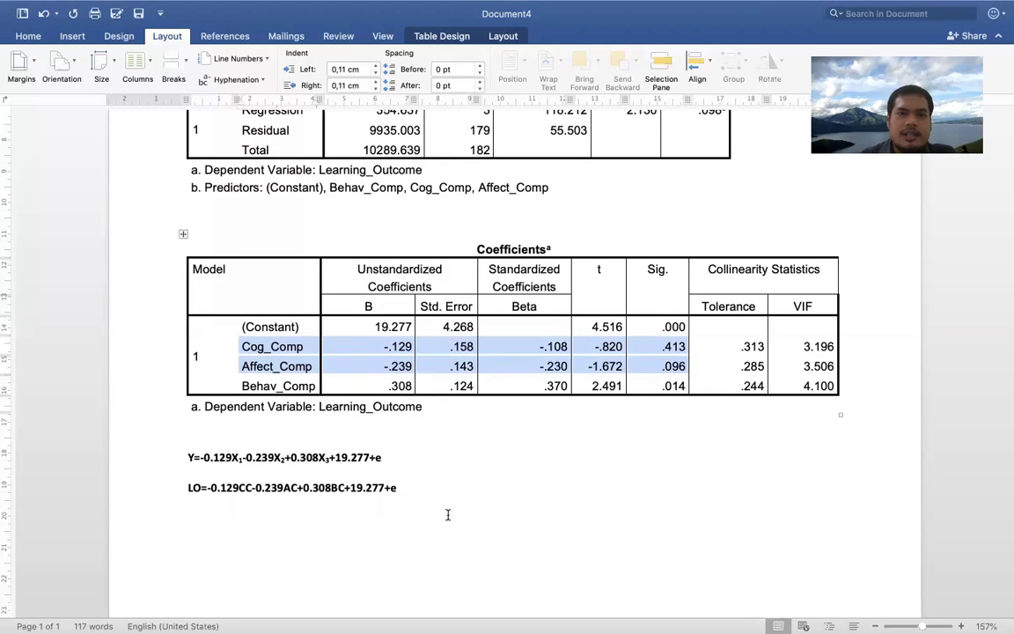
Switch to the SPSS output window and examine the Descriptives and ANOVA tables of the One-Way ANOVA by Gender
{"action": "key", "text": "ctrl+Up"}
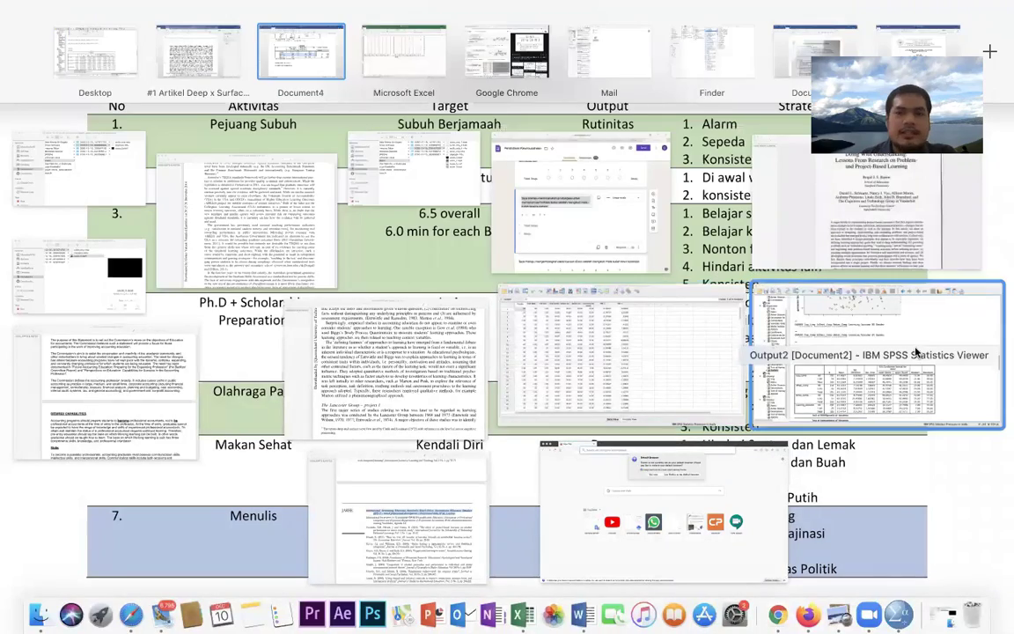
{"action": "left_click", "coordinate": [916, 352]}
{"action": "scroll", "coordinate": [563, 378], "scroll_direction": "down", "scroll_amount": 8}
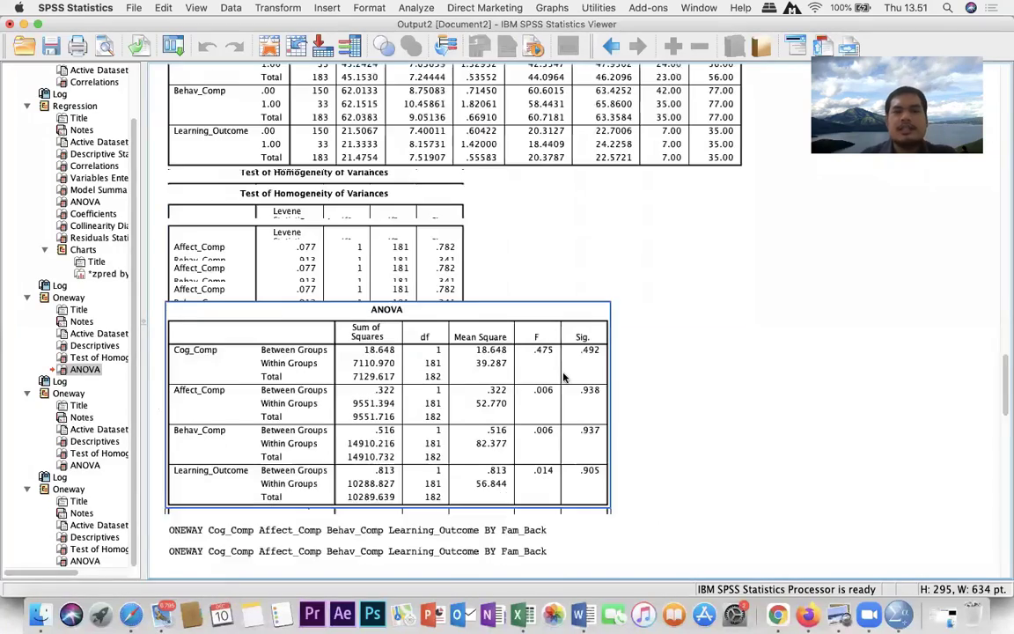
{"action": "scroll", "coordinate": [564, 377], "scroll_direction": "up", "scroll_amount": 5}
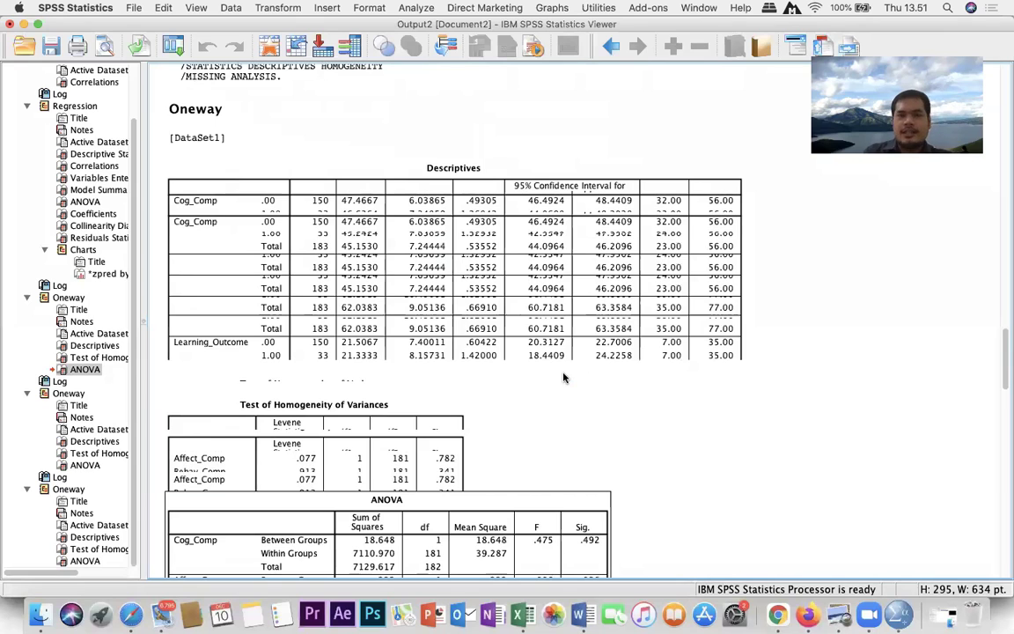
{"action": "left_click", "coordinate": [572, 242]}
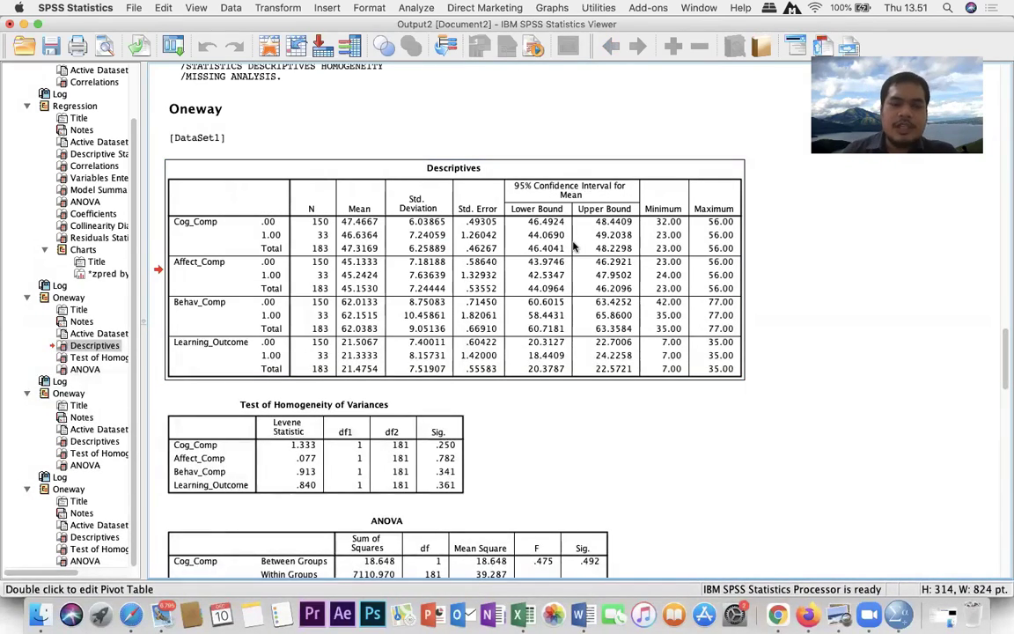
{"action": "scroll", "coordinate": [539, 370], "scroll_direction": "down", "scroll_amount": 4}
{"action": "left_click", "coordinate": [539, 370]}
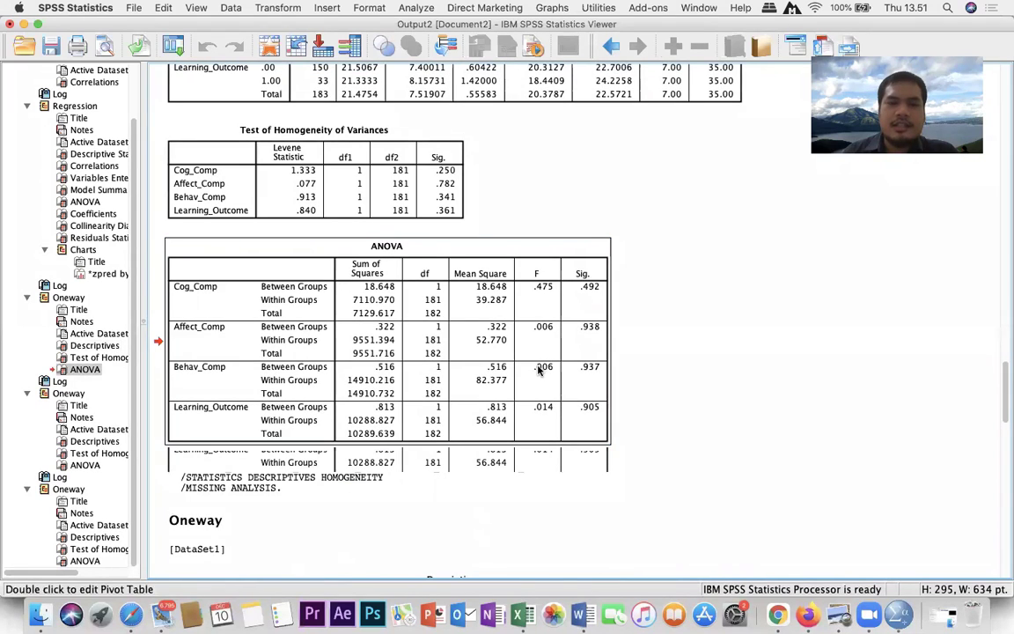
Examine the Descriptives, homogeneity of variances and ANOVA significance values of the One-Way ANOVA by Fam_Back
{"action": "scroll", "coordinate": [539, 370], "scroll_direction": "down", "scroll_amount": 5}
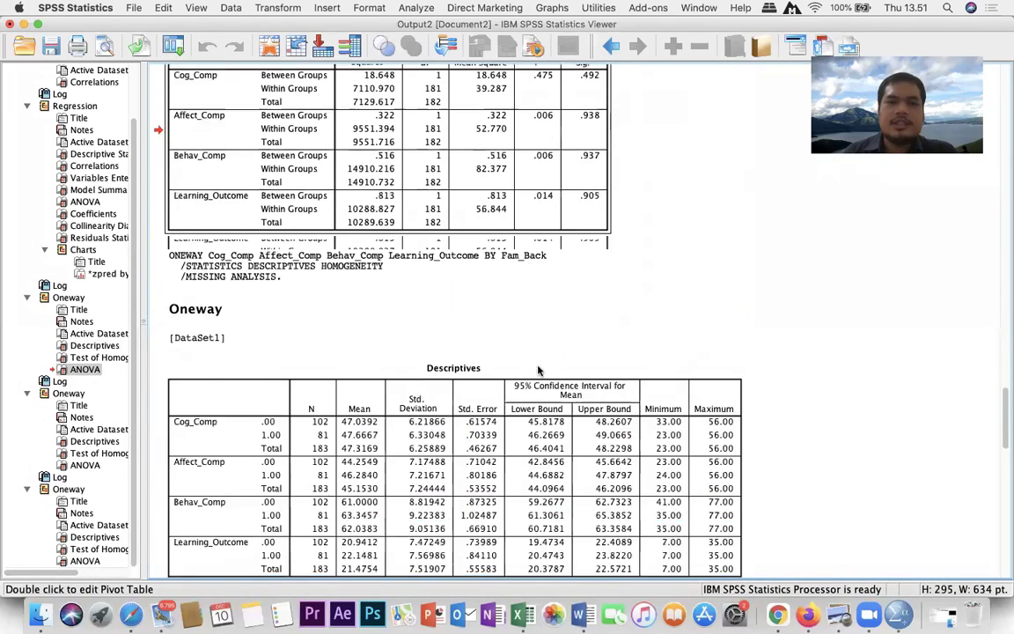
{"action": "left_click", "coordinate": [539, 370]}
{"action": "scroll", "coordinate": [539, 370], "scroll_direction": "up", "scroll_amount": 3}
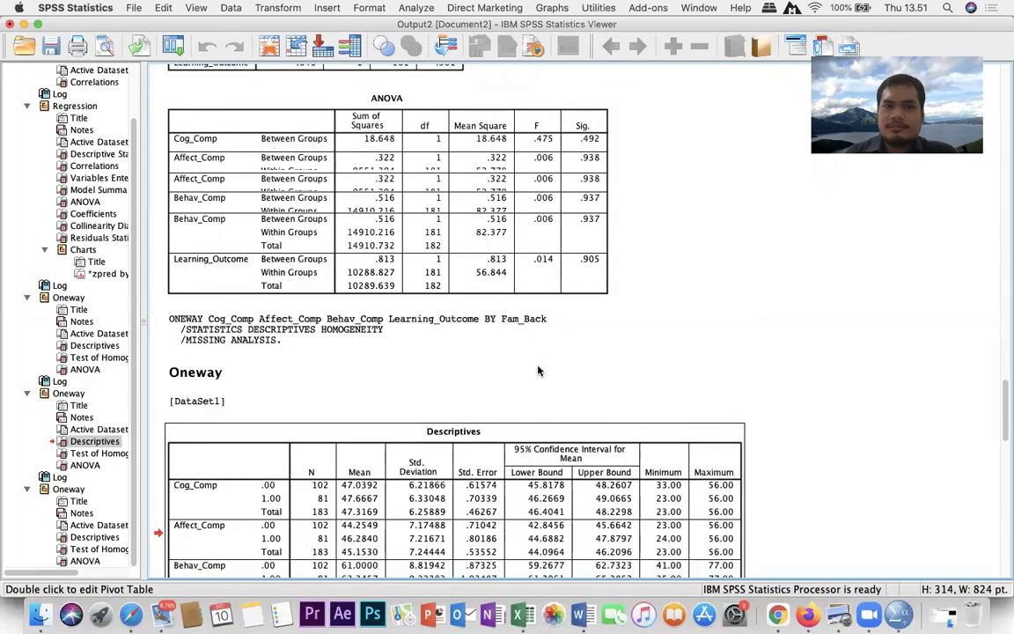
{"action": "scroll", "coordinate": [539, 370], "scroll_direction": "down", "scroll_amount": 2}
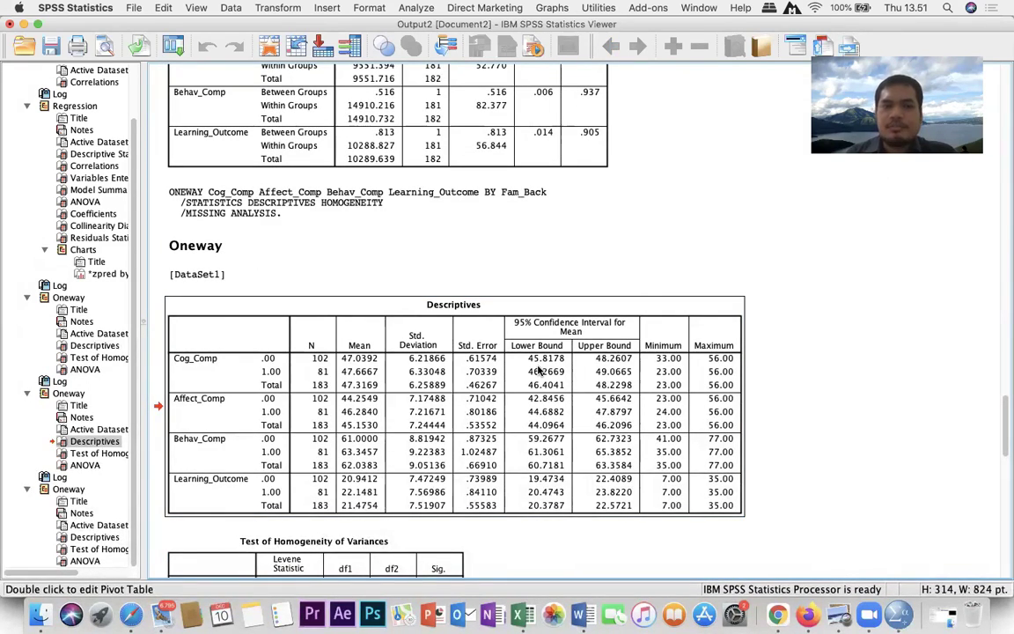
{"action": "scroll", "coordinate": [539, 372], "scroll_direction": "down", "scroll_amount": 10}
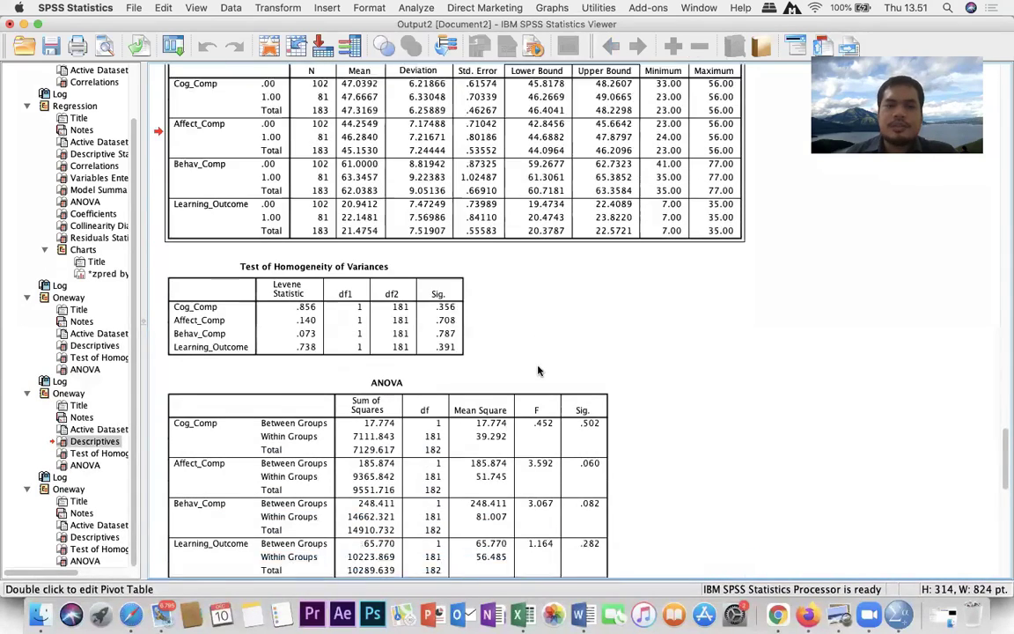
{"action": "scroll", "coordinate": [540, 371], "scroll_direction": "down", "scroll_amount": 2}
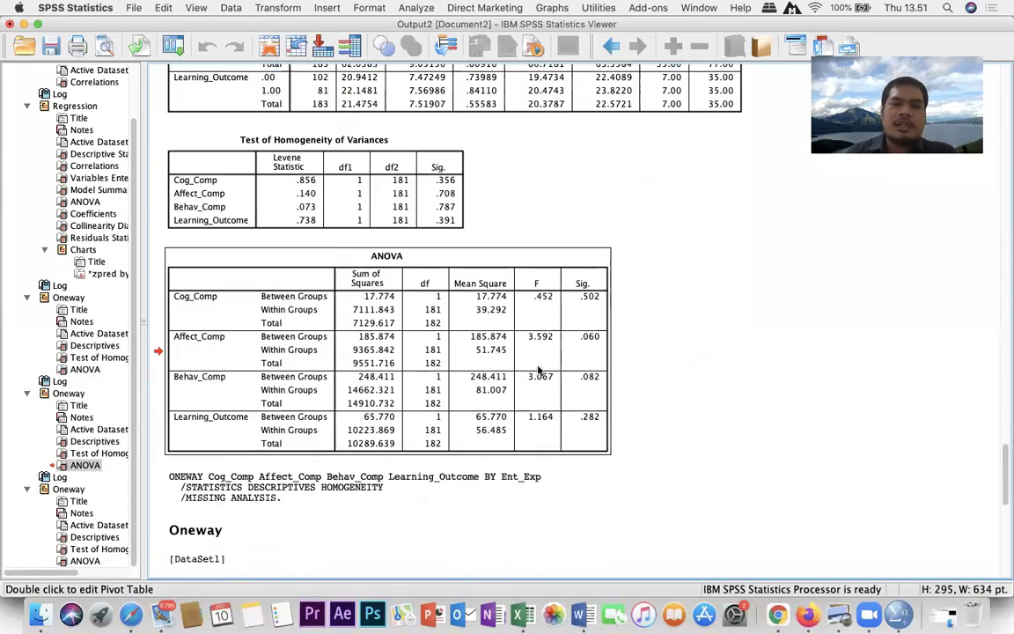
{"action": "scroll", "coordinate": [539, 372], "scroll_direction": "down", "scroll_amount": 5}
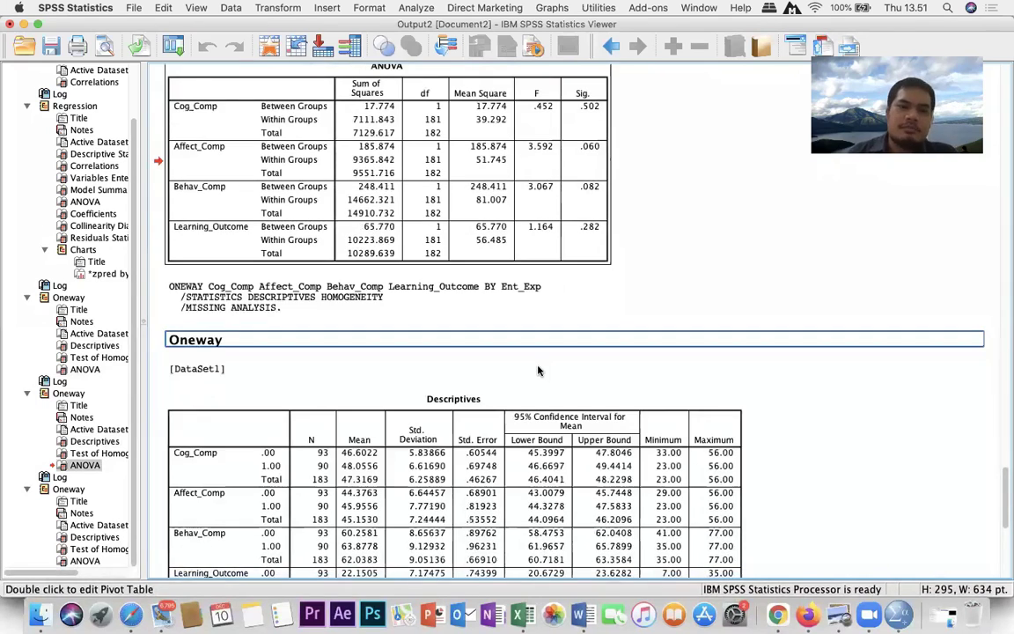
{"action": "scroll", "coordinate": [555, 274], "scroll_direction": "up", "scroll_amount": 3}
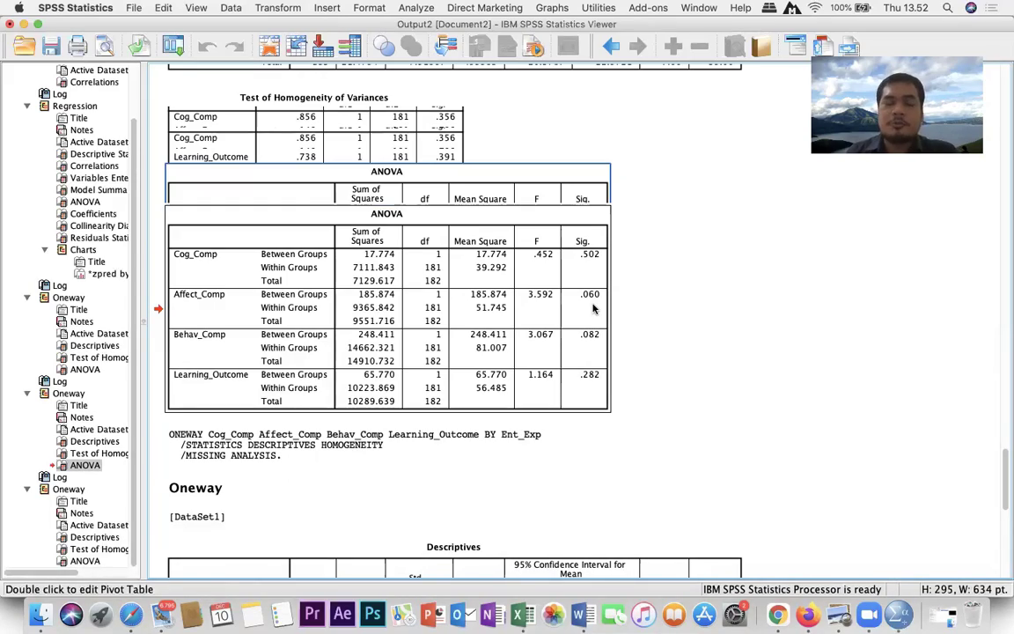
{"action": "scroll", "coordinate": [592, 308], "scroll_direction": "down", "scroll_amount": 5}
{"action": "scroll", "coordinate": [592, 308], "scroll_direction": "down", "scroll_amount": 10}
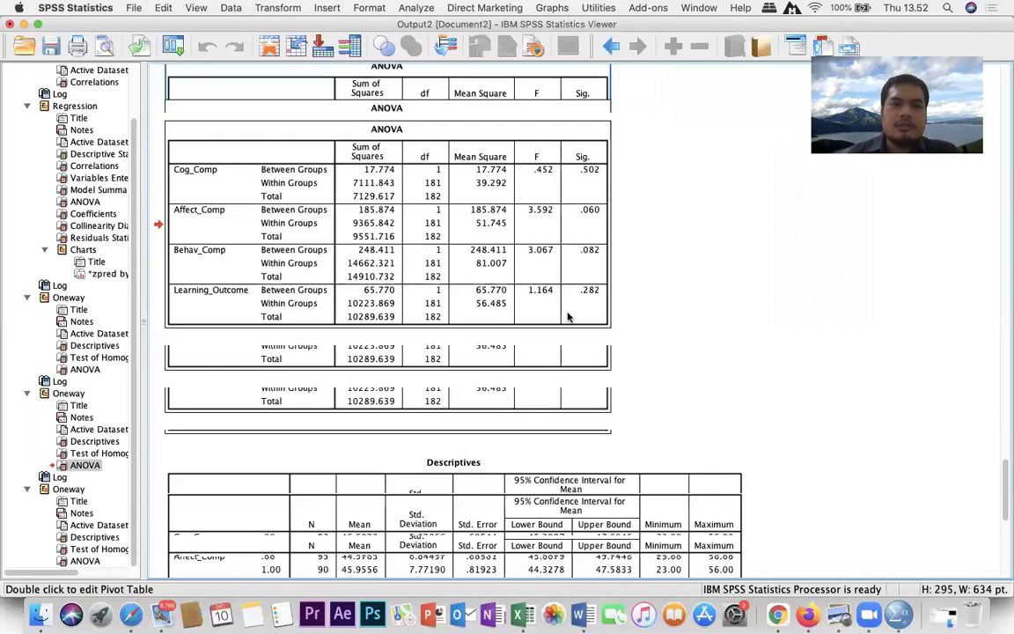
{"action": "scroll", "coordinate": [568, 317], "scroll_direction": "up", "scroll_amount": 2}
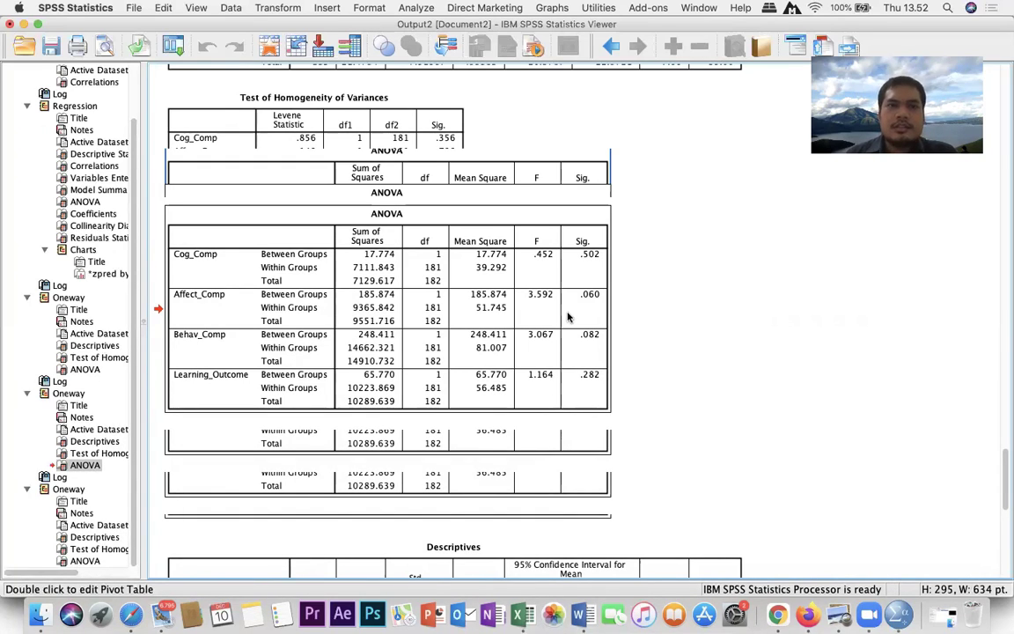
{"action": "left_click", "coordinate": [426, 10]}
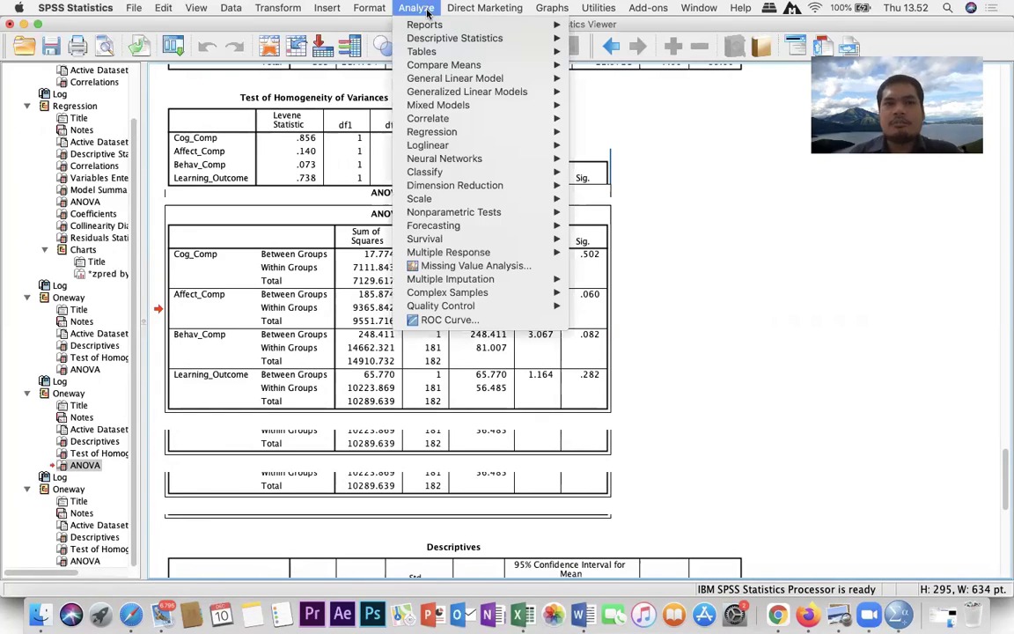
{"action": "mouse_move", "coordinate": [457, 93]}
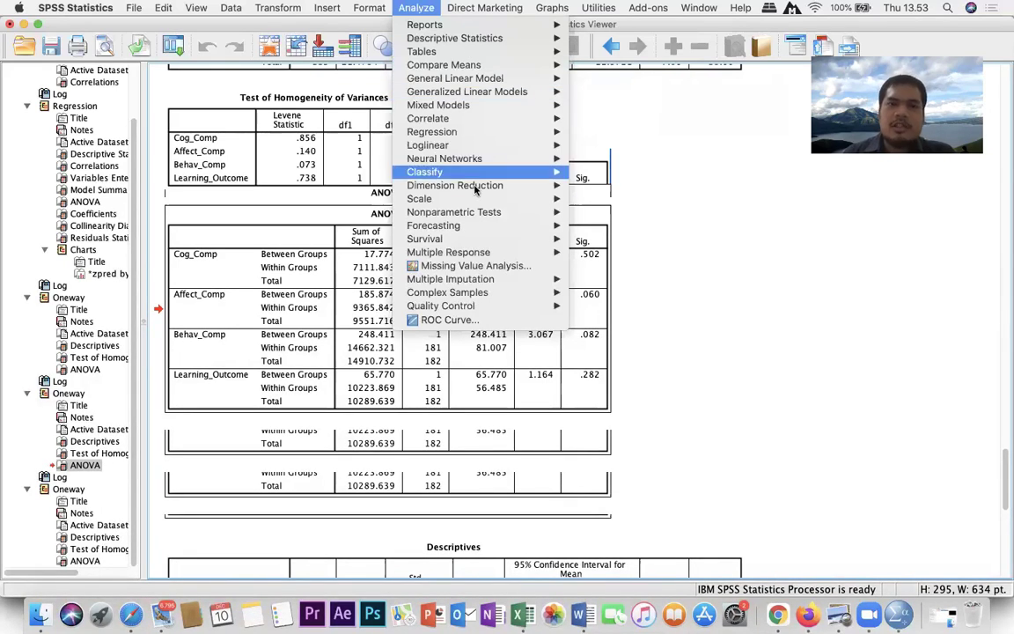
{"action": "mouse_move", "coordinate": [514, 91]}
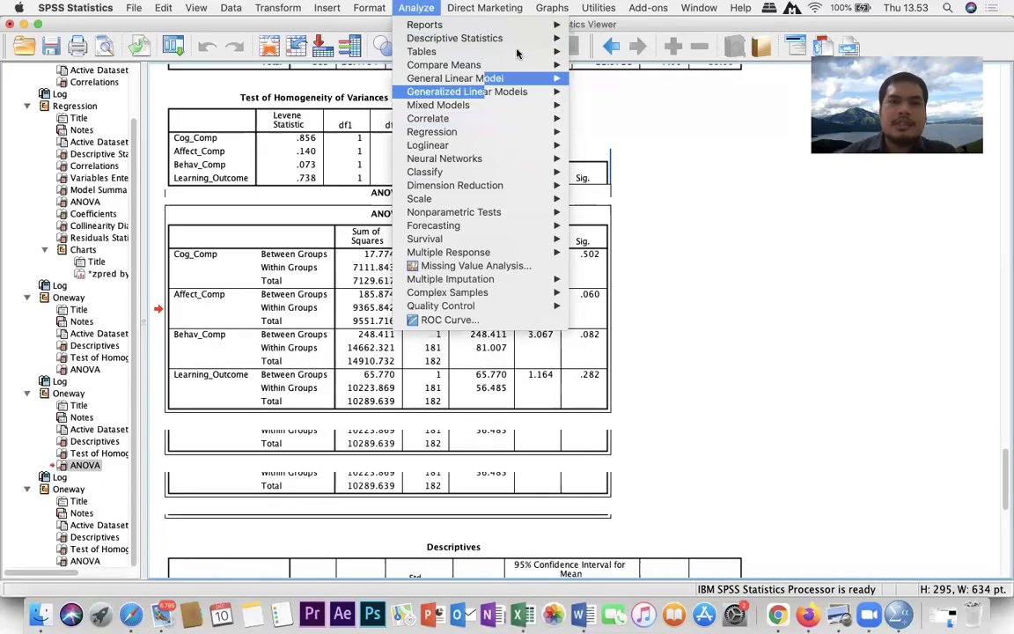
{"action": "mouse_move", "coordinate": [519, 54]}
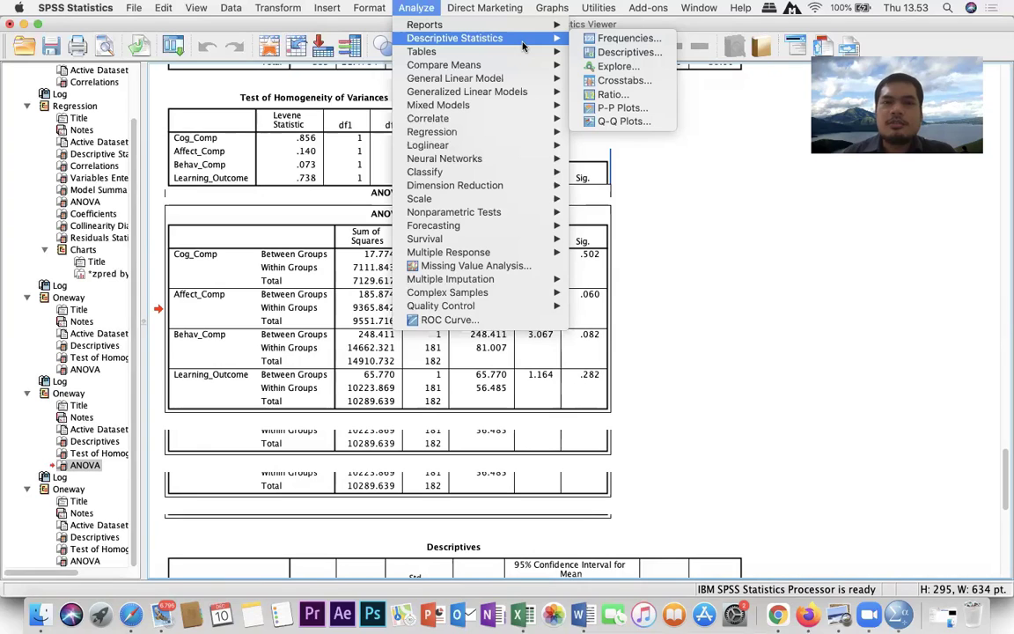
{"action": "left_click", "coordinate": [638, 136]}
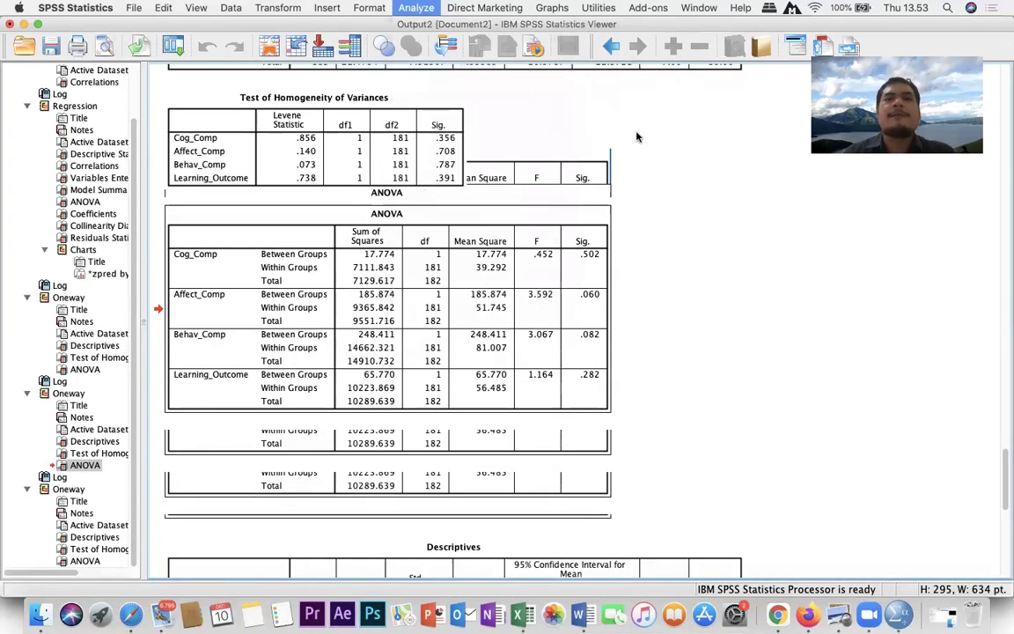
Go back to the Descriptives table of the One-Way ANOVA by Gender
{"action": "scroll", "coordinate": [652, 220], "scroll_direction": "up", "scroll_amount": 10}
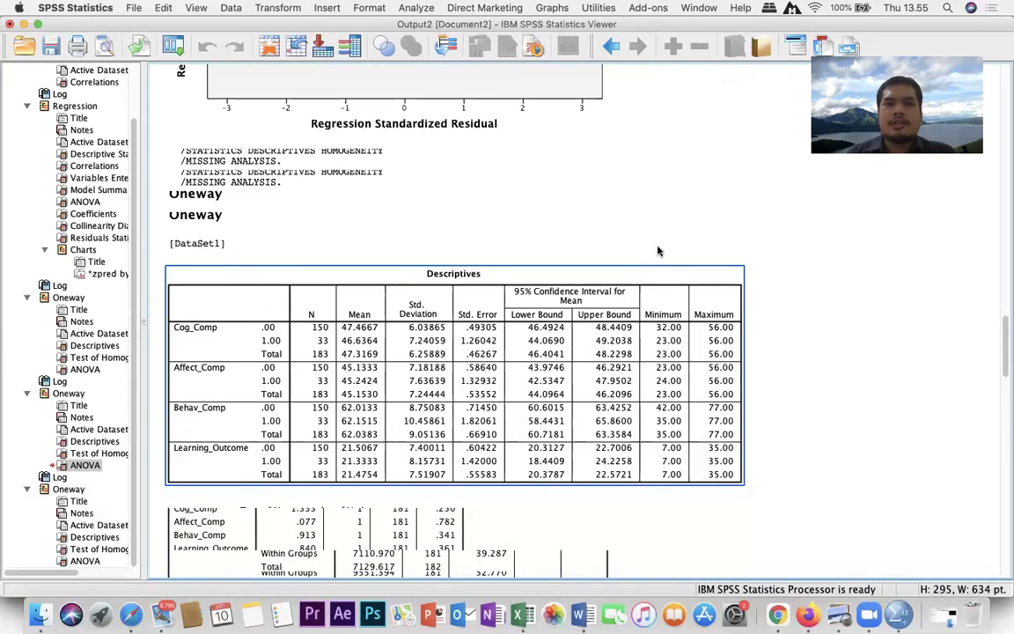
{"action": "left_click", "coordinate": [595, 153]}
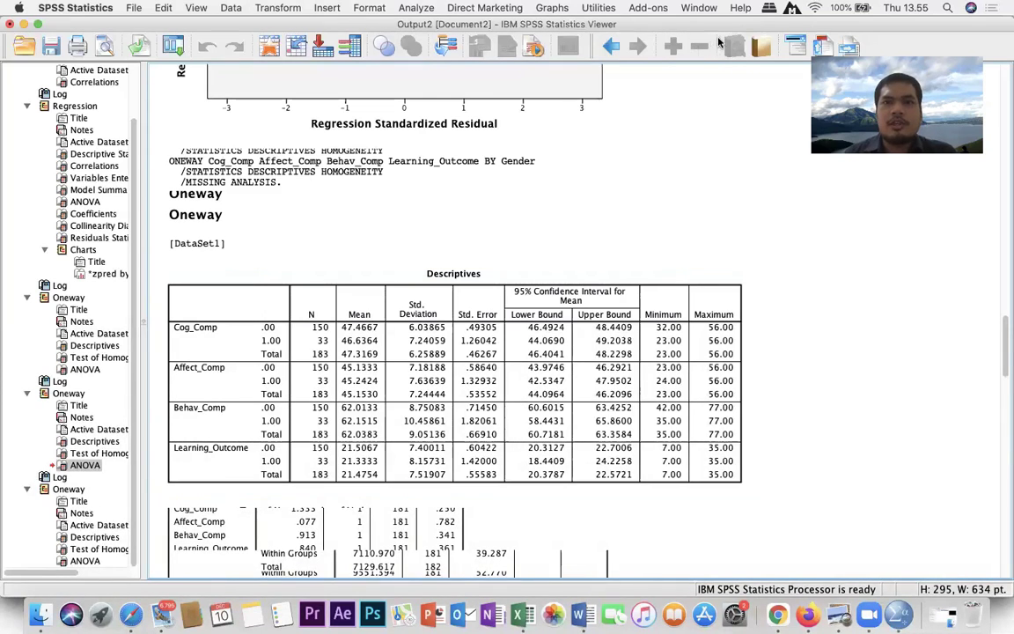